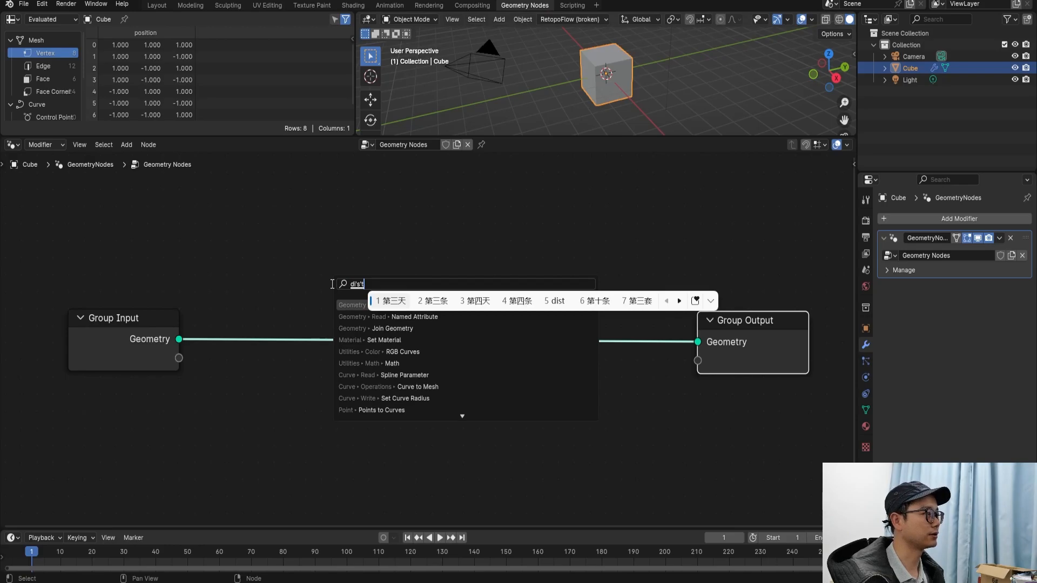
Step: Insert a Distribute Points on Faces node between Group Input and Group Output, and move Group Output farther away to make room
key("Return")
key("Return")
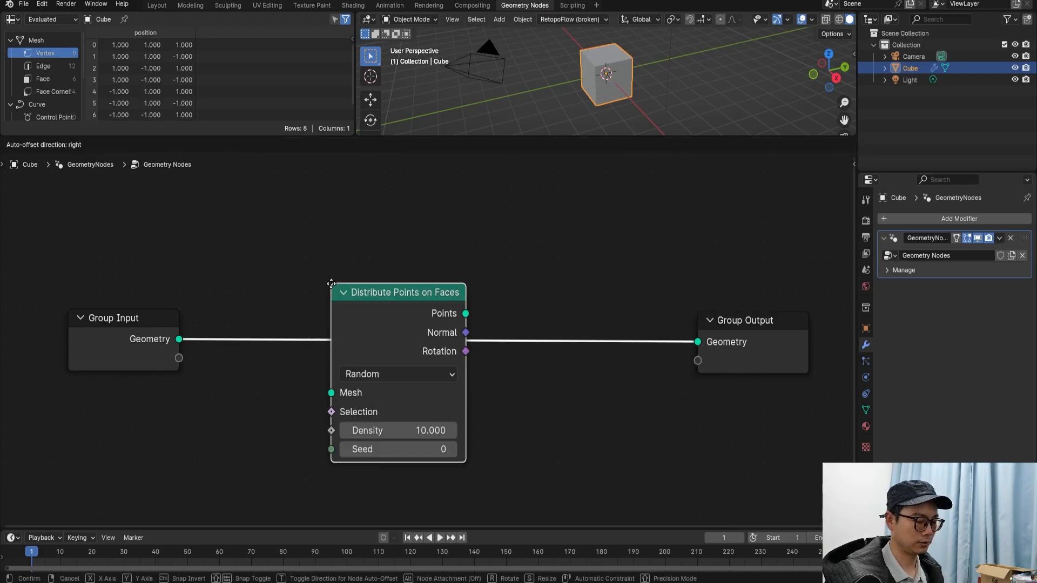
left_click(257, 270)
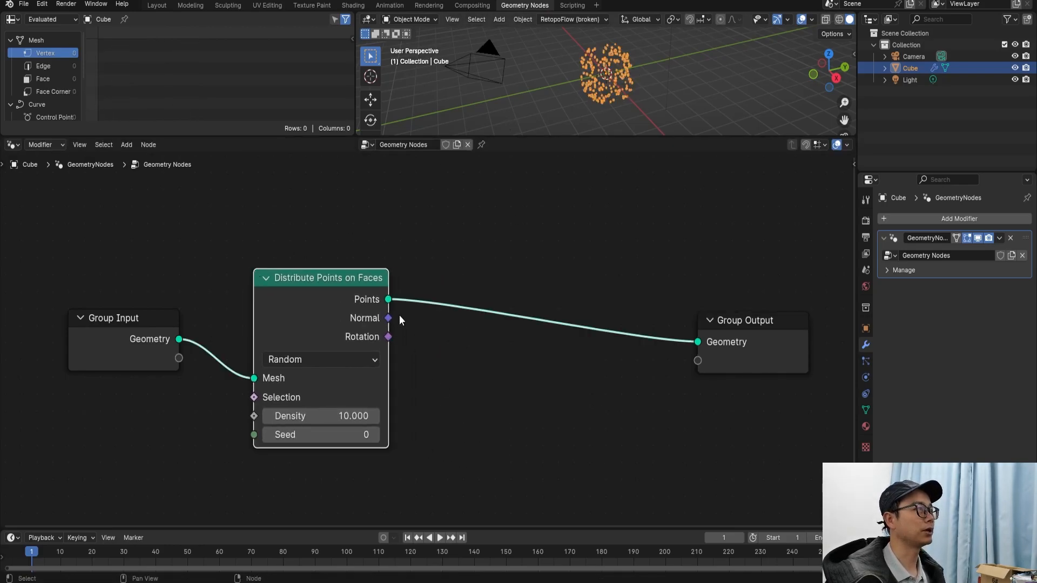
middle_click_drag(599, 324, 483, 303)
scroll(540, 319, "down", 3)
scroll(554, 334, "down", 1)
middle_click_drag(557, 327, 524, 325)
left_click_drag(538, 317, 757, 321)
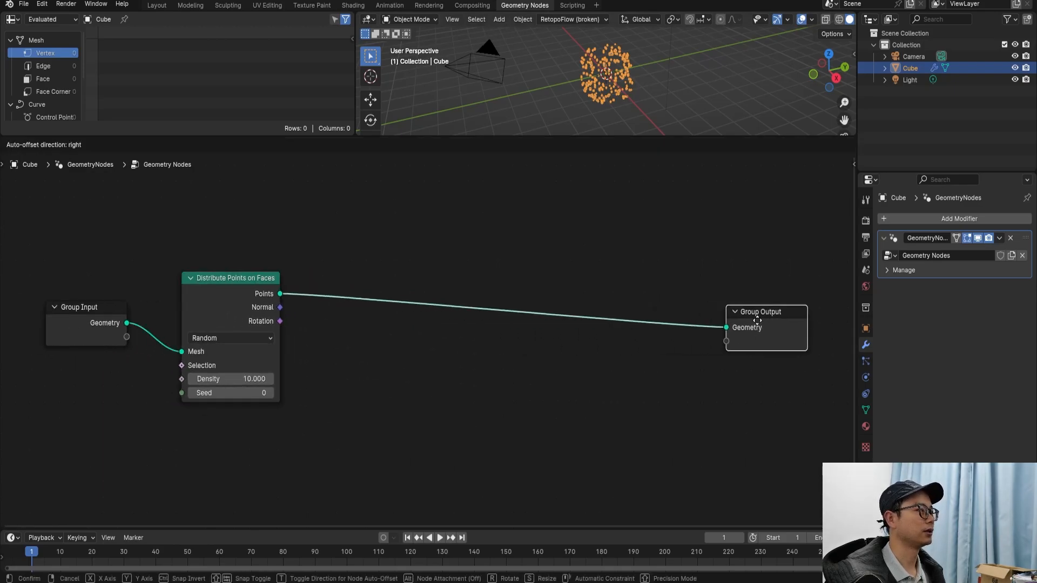
Step: Set the Density of Distribute Points on Faces to 1
left_click(224, 379)
type("1")
key("Return")
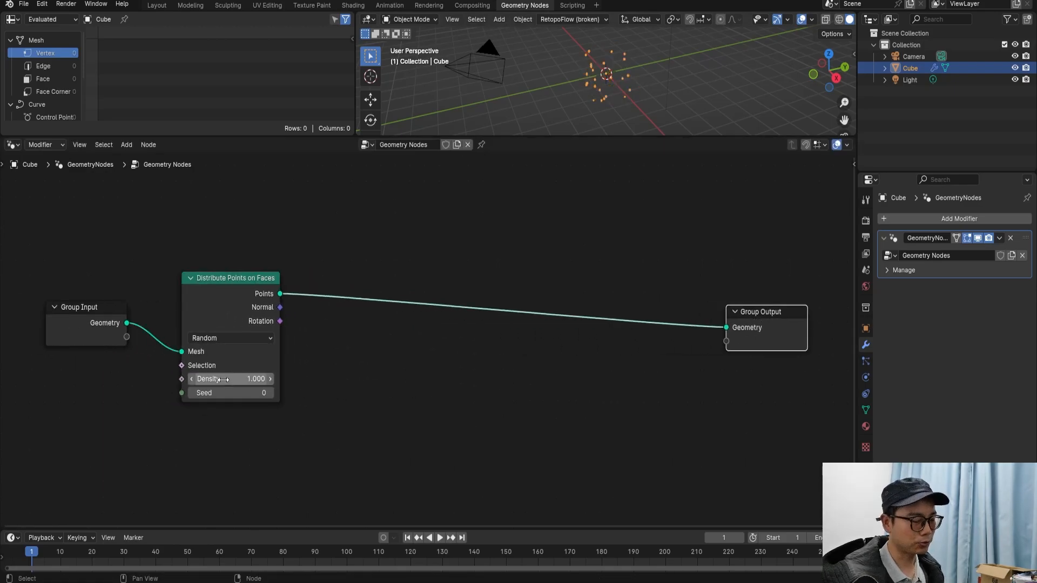
scroll(234, 407, "down", 3)
key("shift+a")
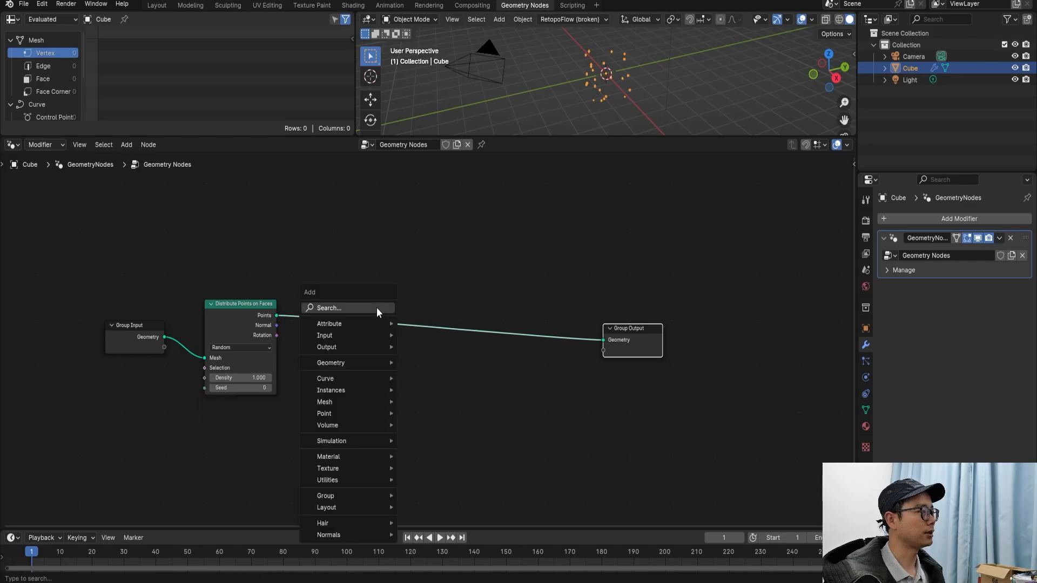
type("set")
key("Return")
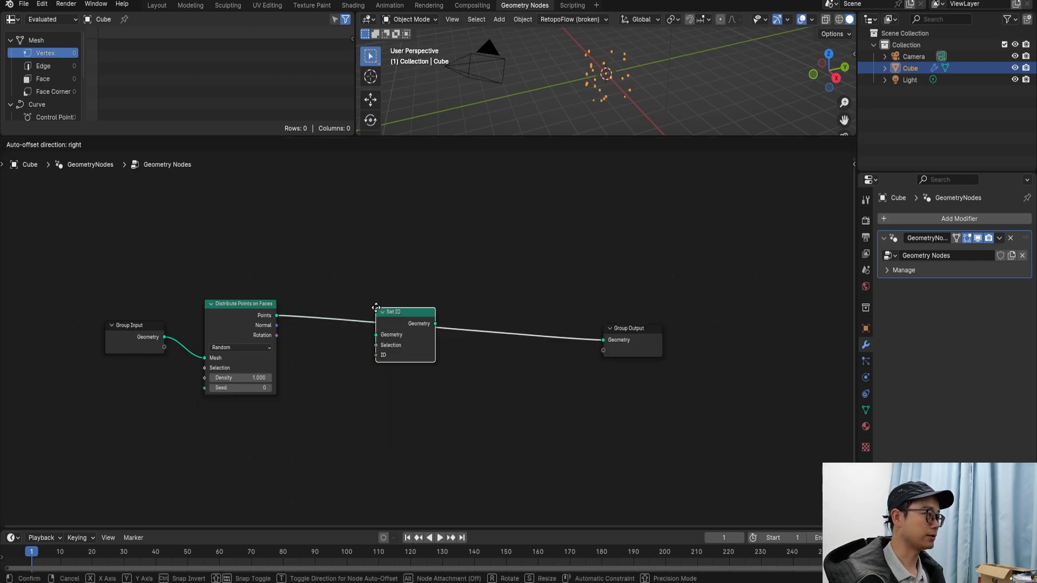
right_click(376, 308)
Step: Insert a Set Position node between Distribute Points on Faces and Group Output, then shift Group Output farther along
key("shift+a")
type("set po")
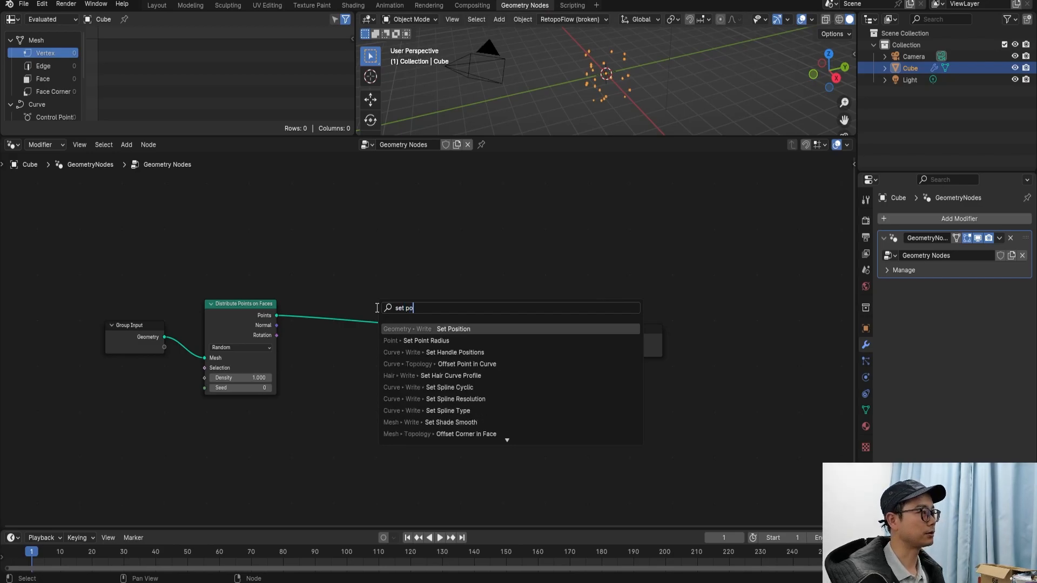
key("Return")
left_click(458, 324)
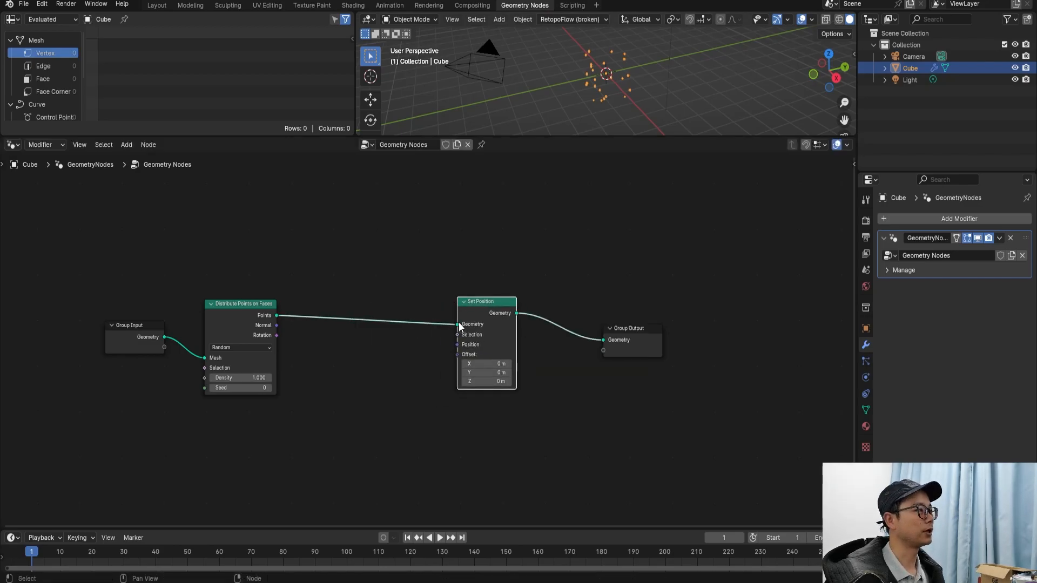
middle_click_drag(583, 326, 539, 323)
left_click_drag(597, 323, 687, 323)
Step: Add a Simulation Zone to the node tree near the Set Position node
key("shift+a")
type("simu")
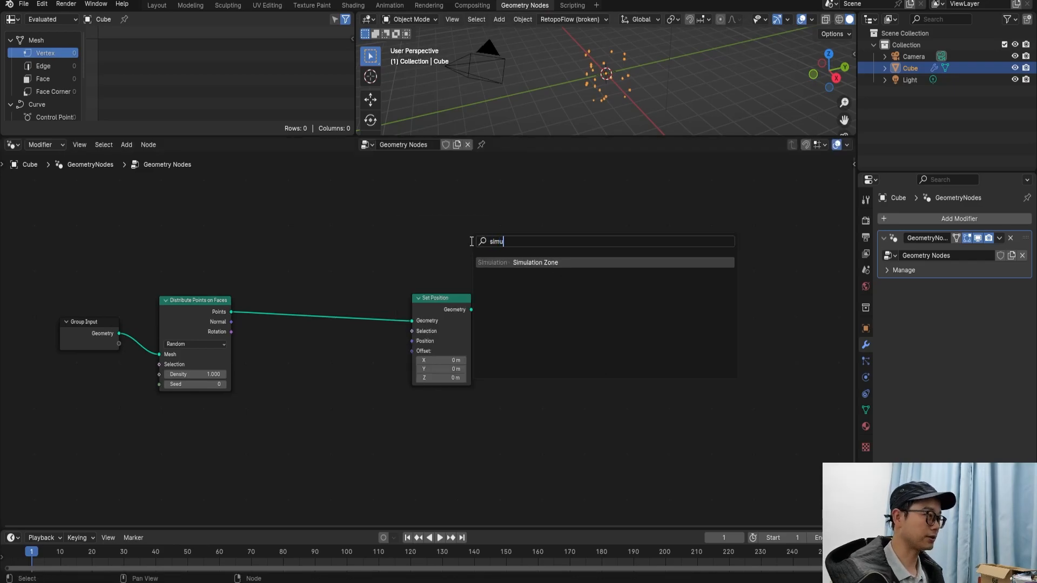
key("Return")
left_click(366, 219)
Step: Wire the Simulation Zone around Set Position, feeding it the distributed points and sending its output geometry to Group Output
left_click_drag(350, 231, 337, 283)
left_click_drag(231, 311, 413, 321)
left_click_drag(475, 235, 665, 338)
left_click_drag(471, 310, 537, 343)
scroll(465, 333, "down", 1)
middle_click_drag(463, 330, 470, 280)
scroll(470, 280, "up", 1)
left_click_drag(455, 251, 467, 246)
Step: Add a Noise Texture node below the zone with its Fac output linked to Set Position's Offset
scroll(438, 317, "up", 2)
left_click_drag(429, 290, 397, 398)
type("noi")
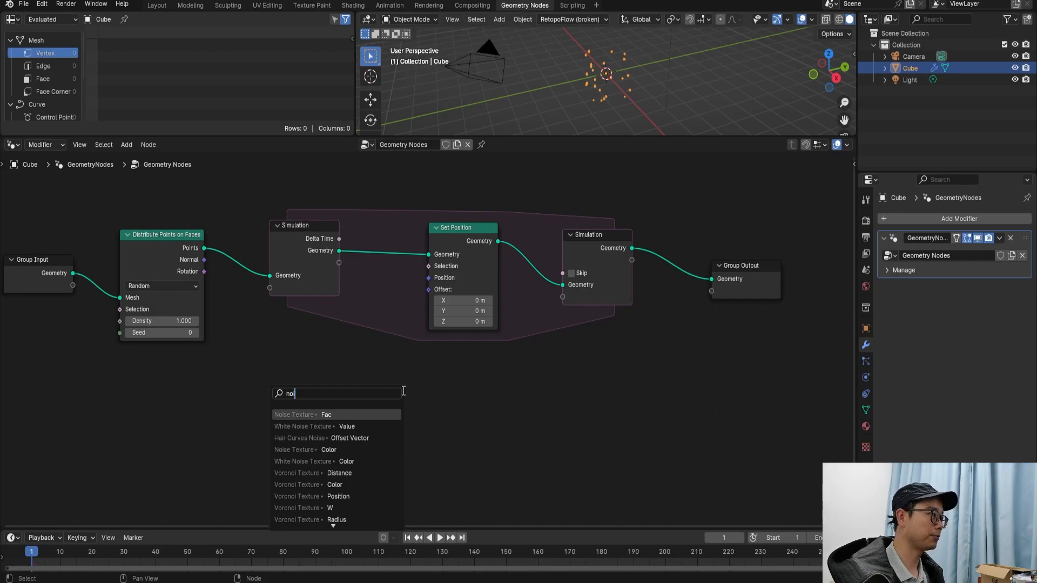
key("Return")
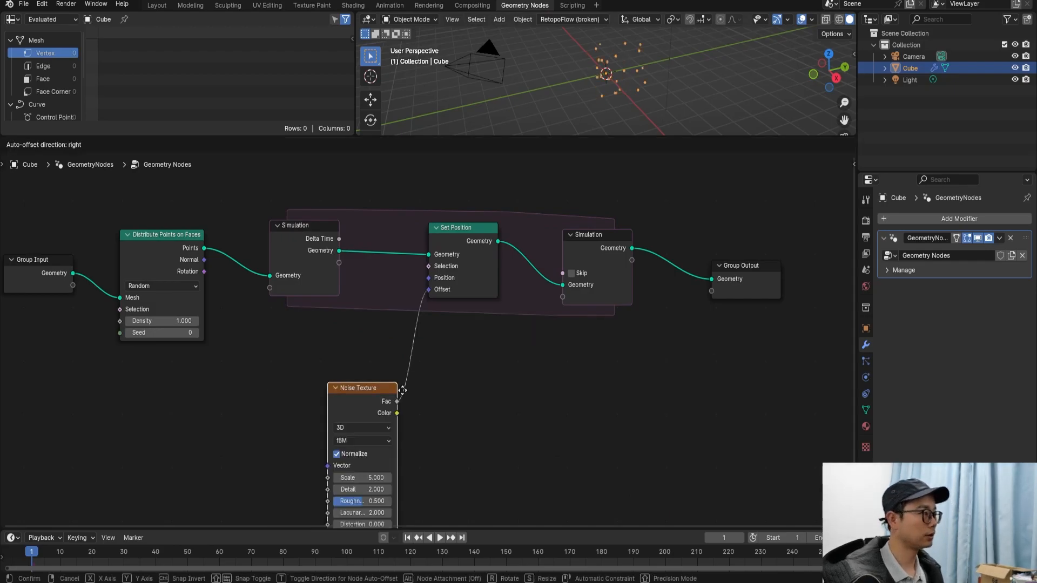
scroll(443, 368, "down", 3)
middle_click_drag(390, 390, 396, 351)
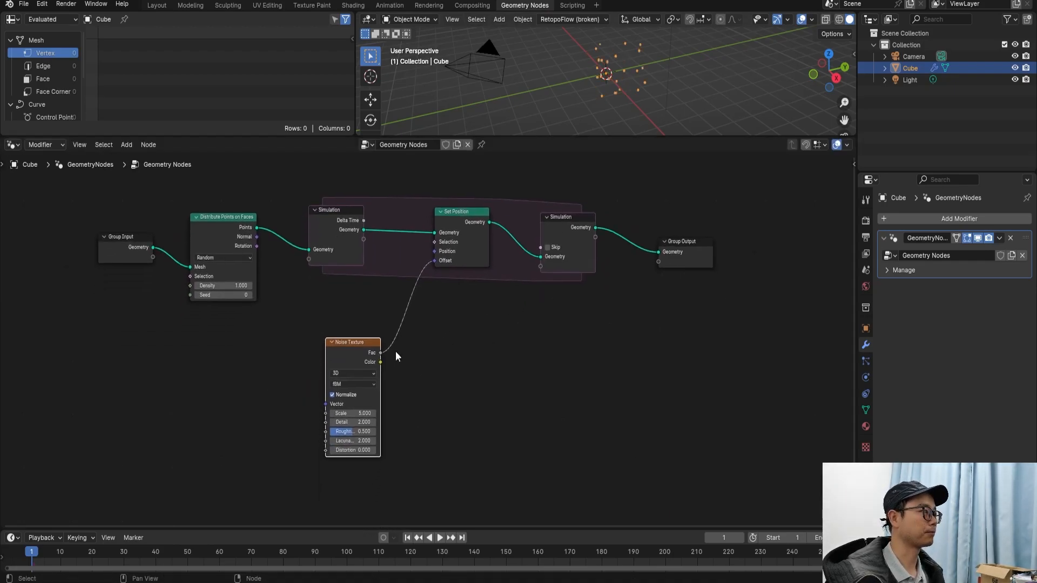
Step: Insert a Map Range node on the link between Noise Texture and Set Position's Offset
scroll(396, 352, "up", 3)
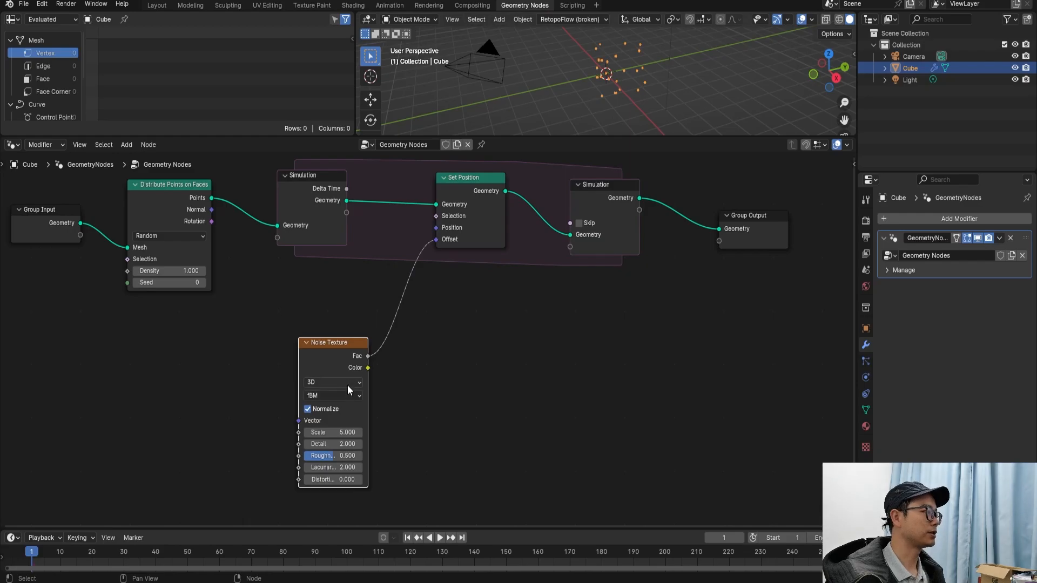
key("shift+a")
left_click(358, 315)
type("map")
key("Return")
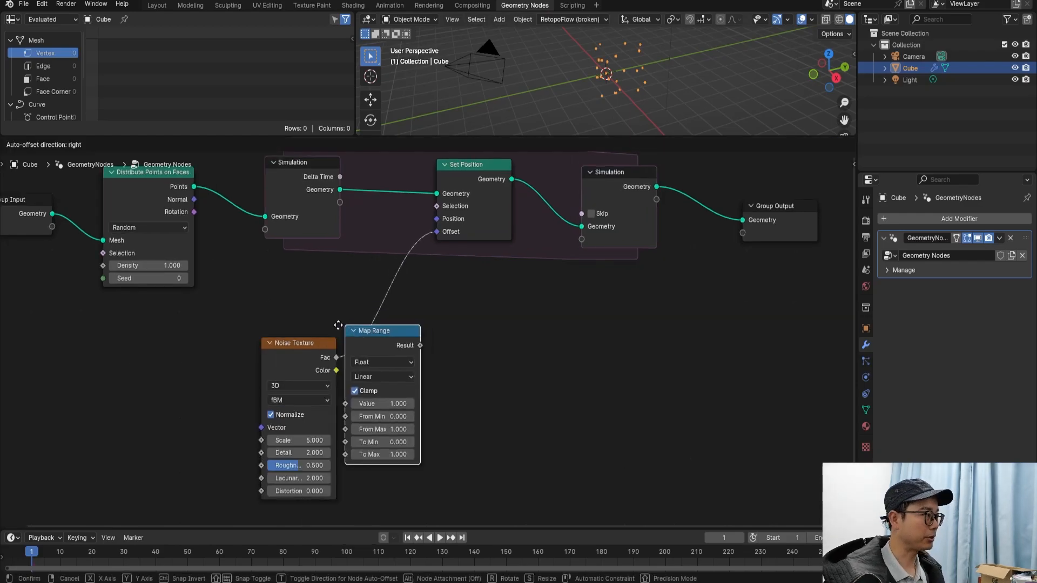
left_click(341, 323)
Step: Change the Map Range data type to Vector and feed it from the Noise Texture's Color output
left_click(406, 360)
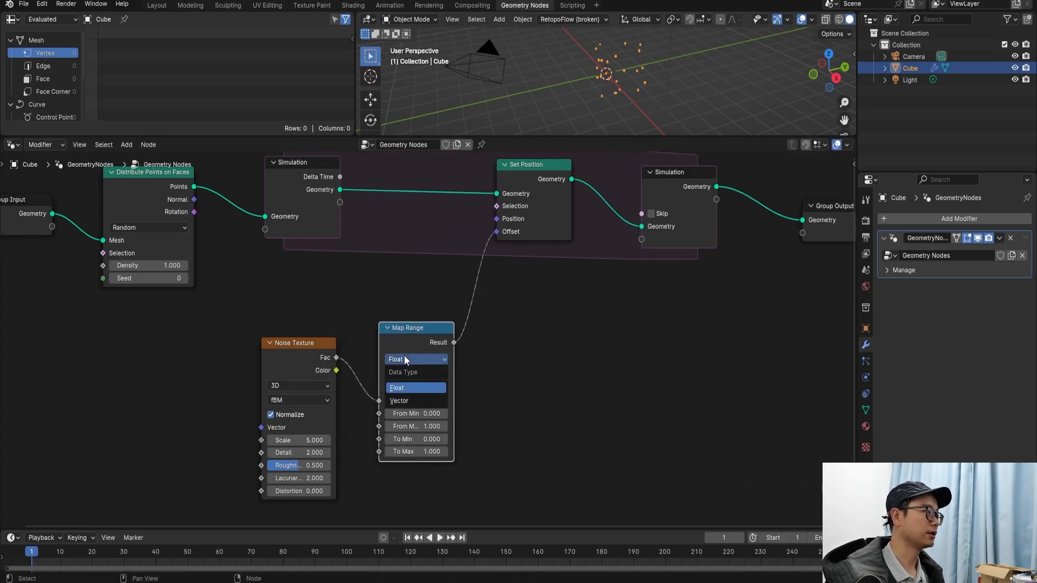
left_click(404, 396)
middle_click_drag(371, 382, 355, 360)
left_click_drag(320, 336, 361, 379)
left_click(323, 338)
scroll(408, 336, "down", 1)
Step: Link the Map Range Vector output to the Offset input of Set Position
left_click_drag(435, 323, 468, 236)
middle_click_drag(428, 324, 441, 285)
left_click_drag(442, 285, 424, 285)
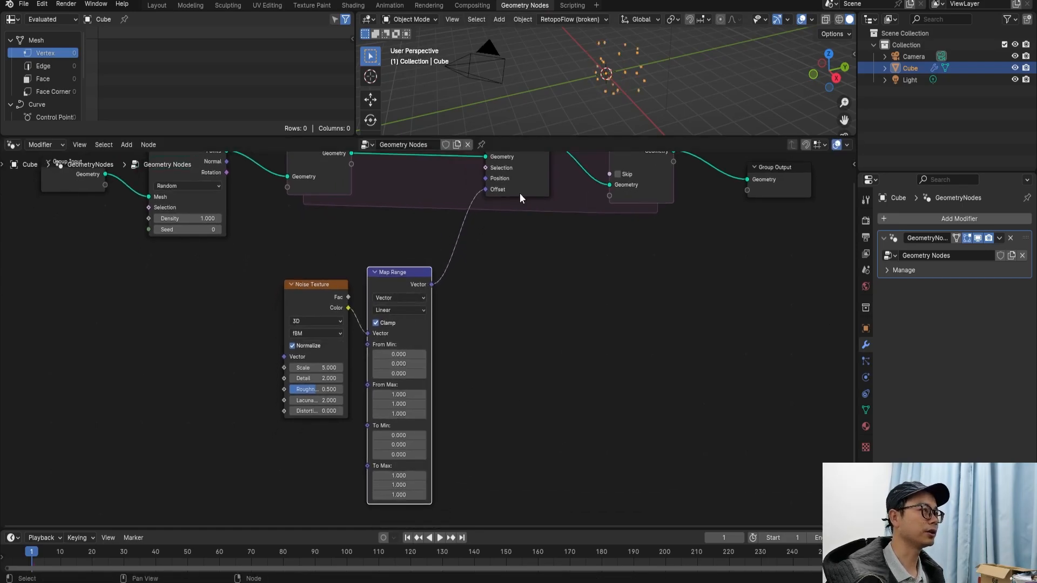
Step: Set all three To Min components of the Map Range node to -1
middle_click_drag(607, 86, 614, 82)
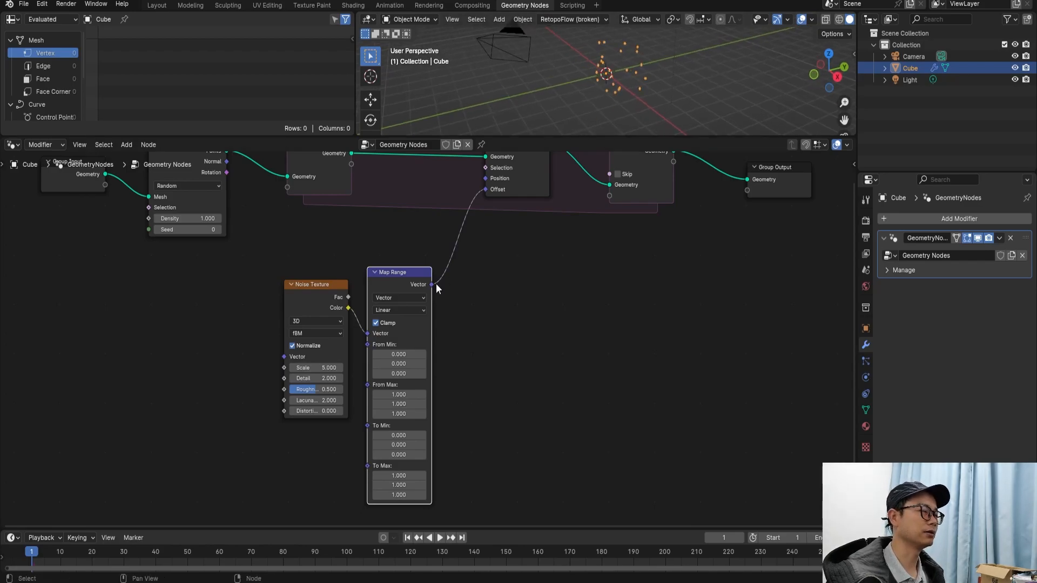
scroll(436, 284, "up", 2)
scroll(436, 284, "up", 1)
mouse_move(435, 286)
middle_mouse_down()
mouse_move(423, 328)
mouse_move(422, 300)
middle_mouse_up()
scroll(424, 328, "up", 2)
middle_click_drag(382, 378, 380, 309)
left_click(382, 432)
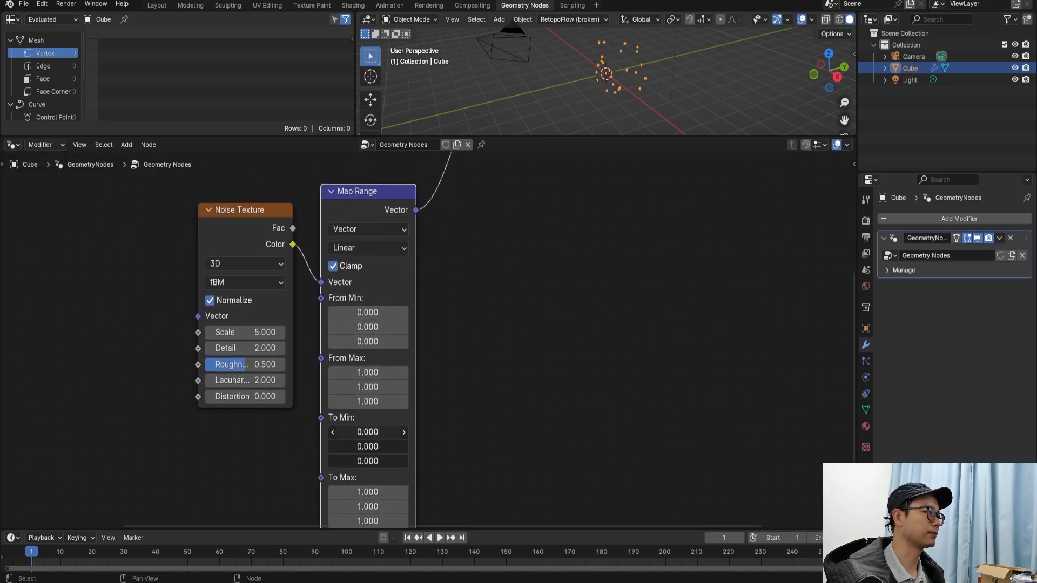
type("-1")
key("Return")
Step: Insert a Vector Math node between Map Range and Set Position's Offset
scroll(409, 428, "down", 5)
middle_click_drag(408, 413, 390, 473)
scroll(378, 319, "up", 2)
key("shift+a")
type("math")
left_click(447, 293)
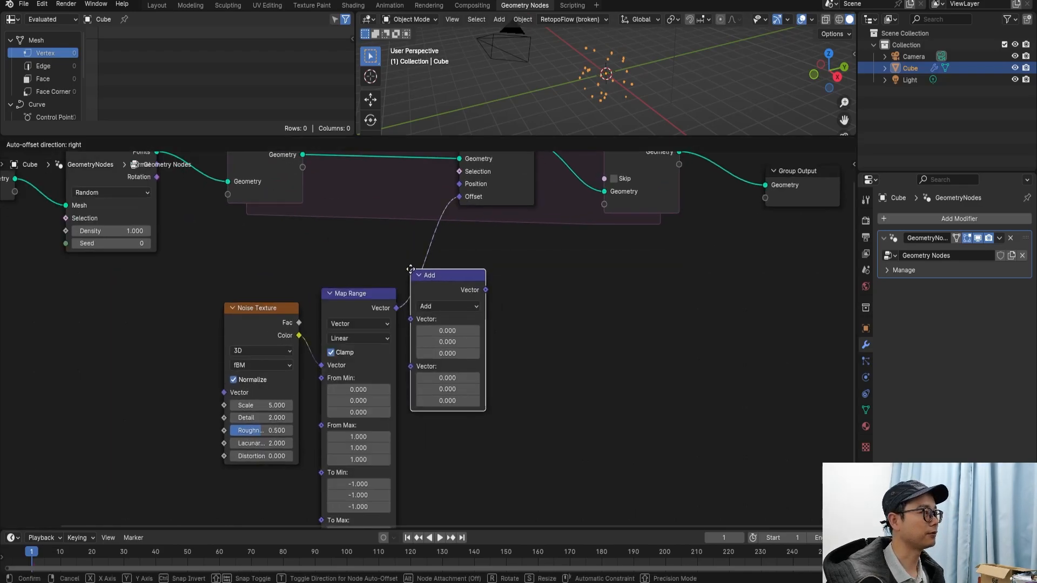
left_click(452, 302)
Step: Switch the Vector Math operation to Scale and set its scale factor to 0.3
scroll(465, 305, "up", 1)
middle_click_drag(474, 307, 427, 316)
left_click(427, 316)
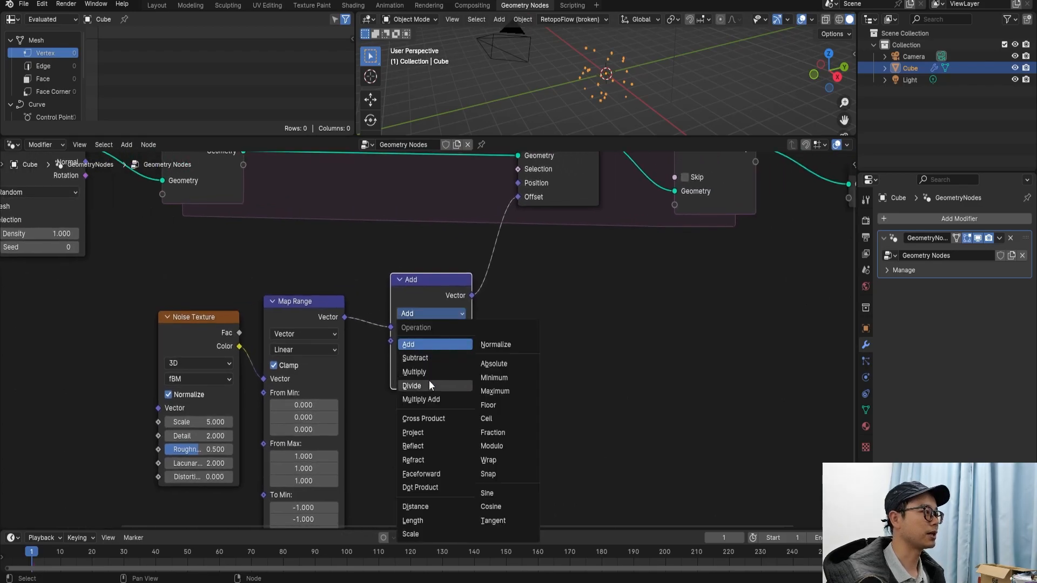
left_click(427, 534)
scroll(446, 364, "up", 1)
left_click(443, 340)
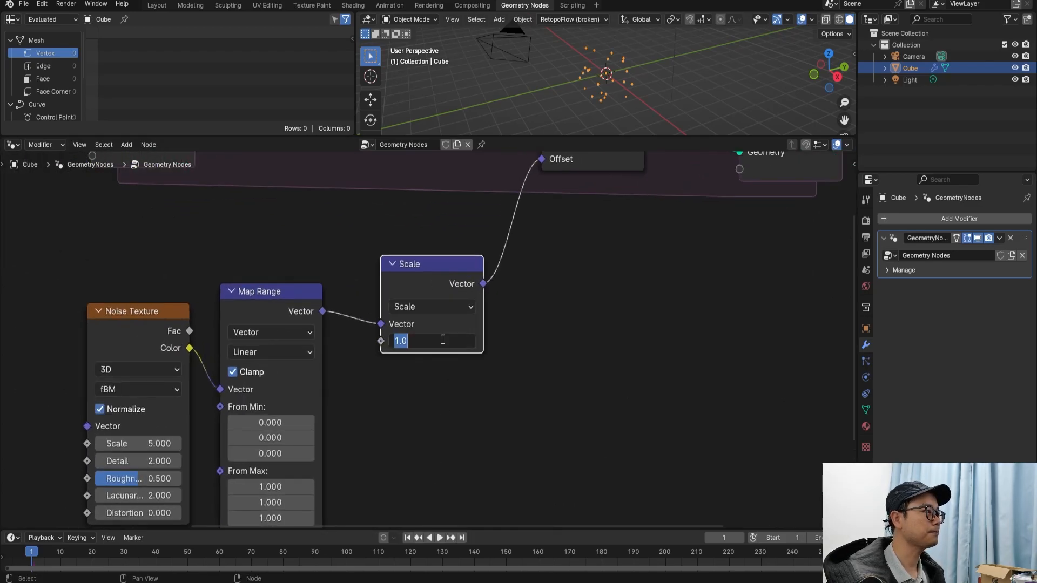
key("Return")
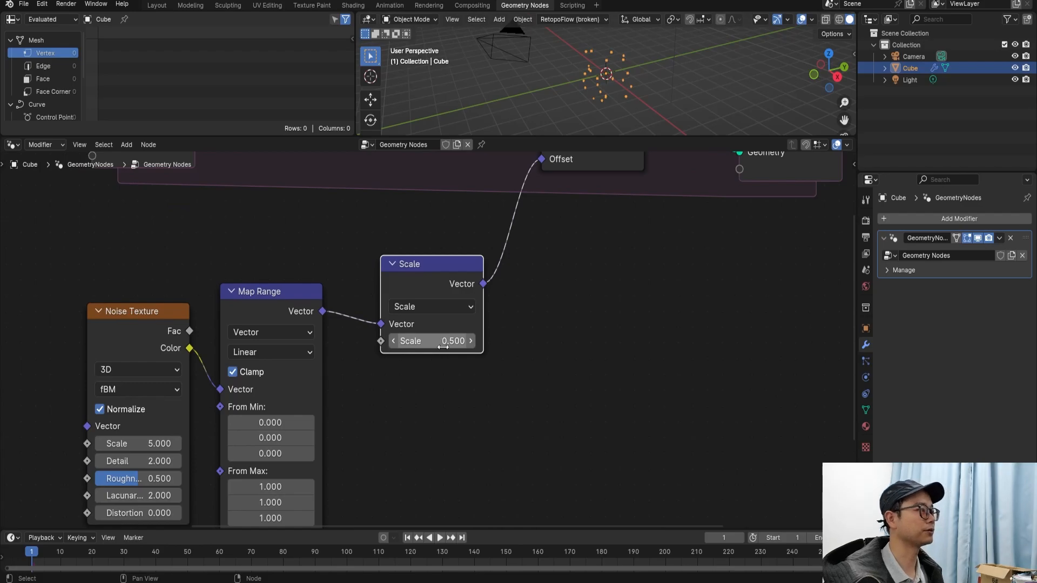
left_click(443, 346)
type(".3")
key("Return")
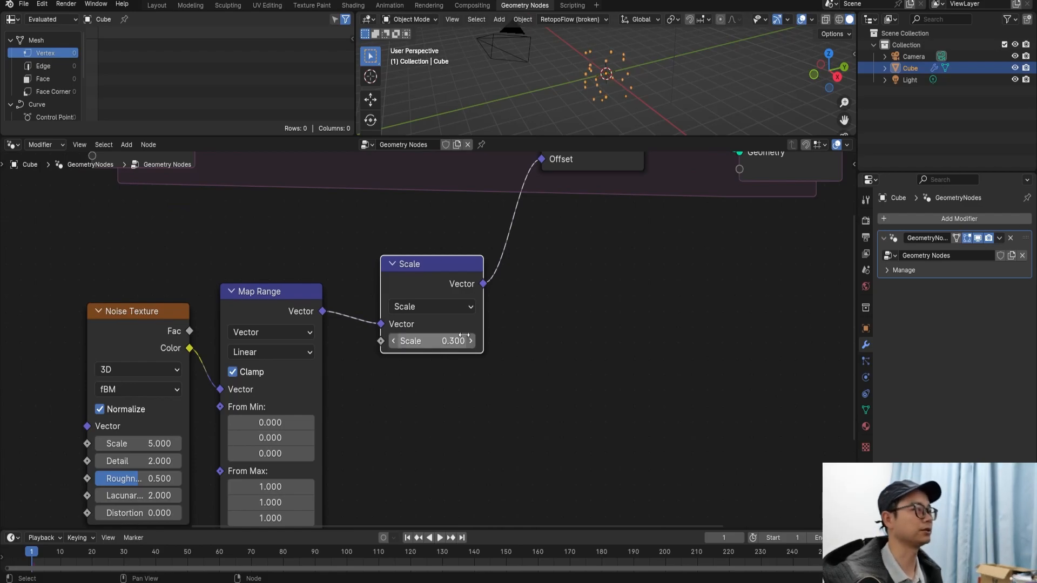
Step: Save the project in the real trail folder under the file name test EN
key("ctrl+s")
left_click(341, 494)
type("test")
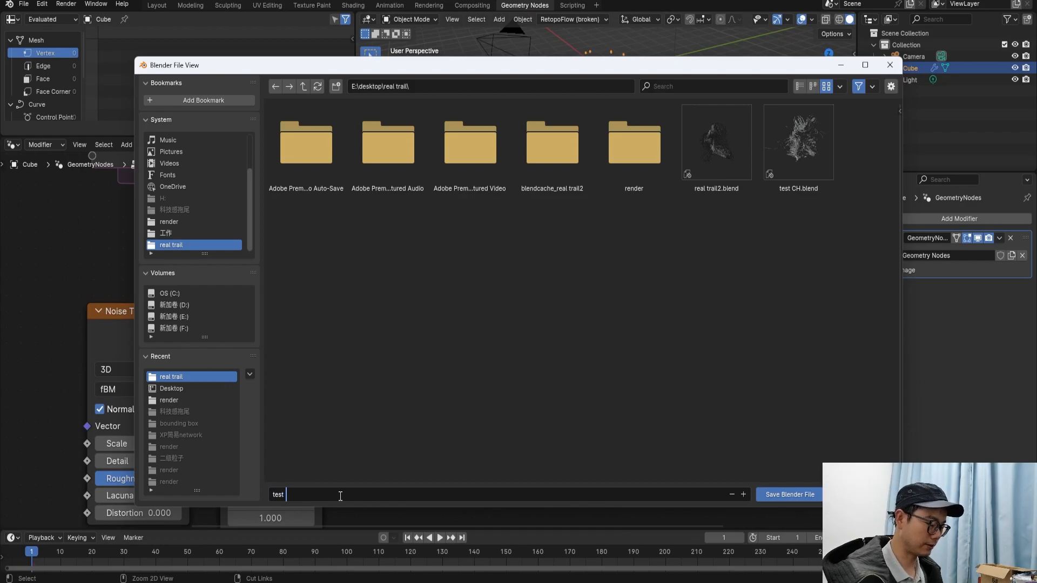
type(" EN")
key("Return")
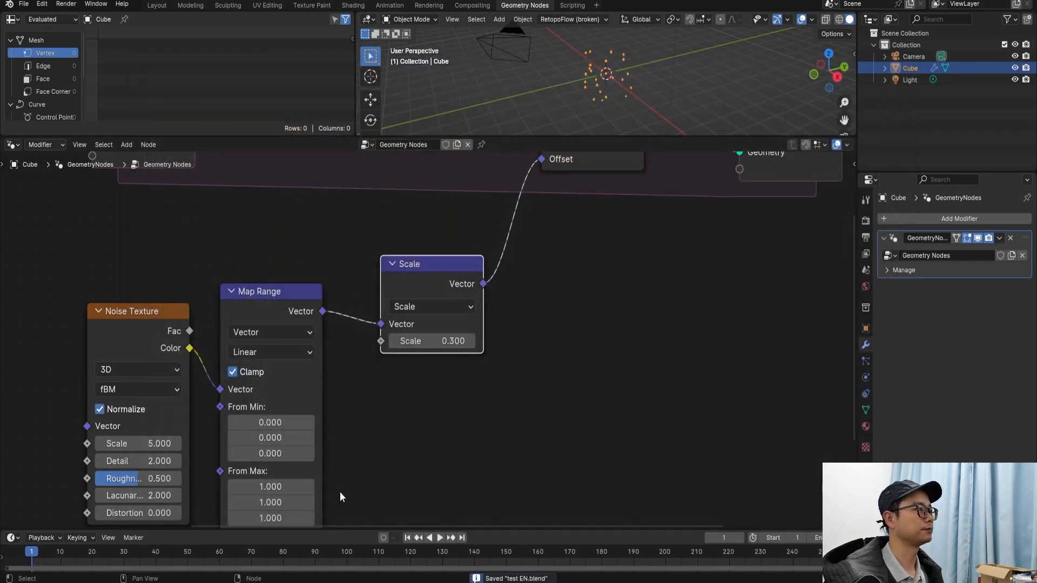
Step: Spread the nodes out, moving Group Input and Distribute Points on Faces away from the Simulation Zone, and save the file
scroll(338, 433, "down", 1)
scroll(338, 434, "down", 4)
left_click_drag(257, 306, 362, 323)
scroll(361, 331, "down", 2)
middle_click_drag(363, 334, 276, 344)
left_click(630, 260)
left_click_drag(630, 260, 807, 271)
middle_click_drag(375, 277, 542, 296)
left_click_drag(154, 219, 252, 317)
left_click_drag(252, 318, 157, 311)
key("ctrl+s")
Step: Play the animation in the Layout workspace to check how the points move, then stop playback
scroll(392, 270, "up", 1)
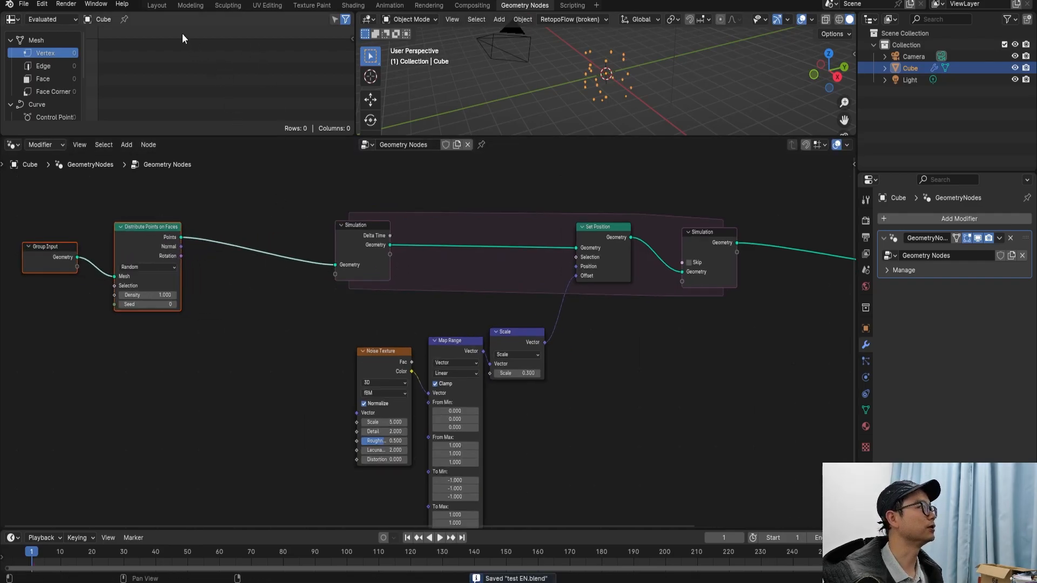
left_click(160, 8)
key("space")
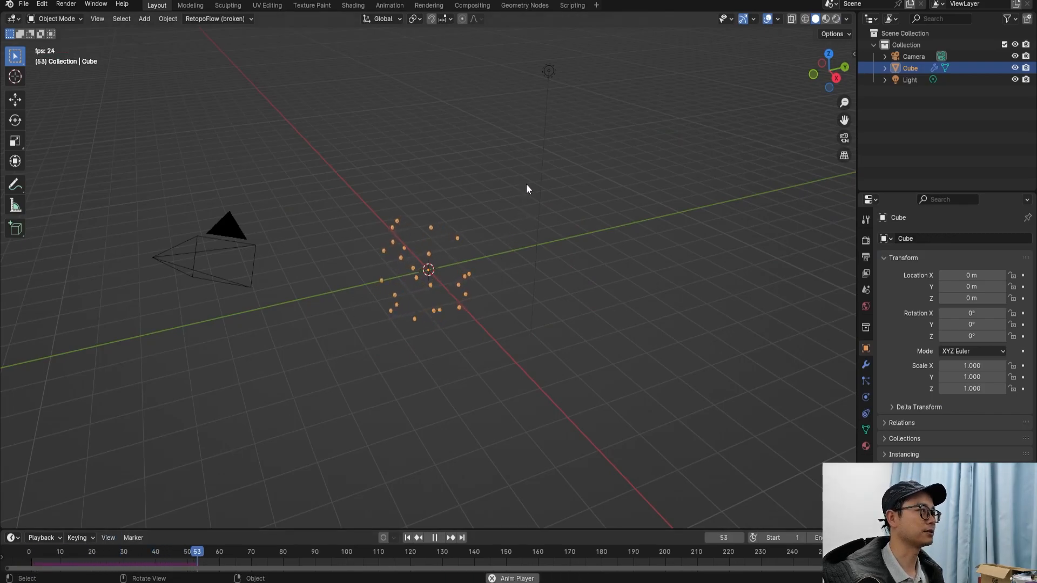
key("space")
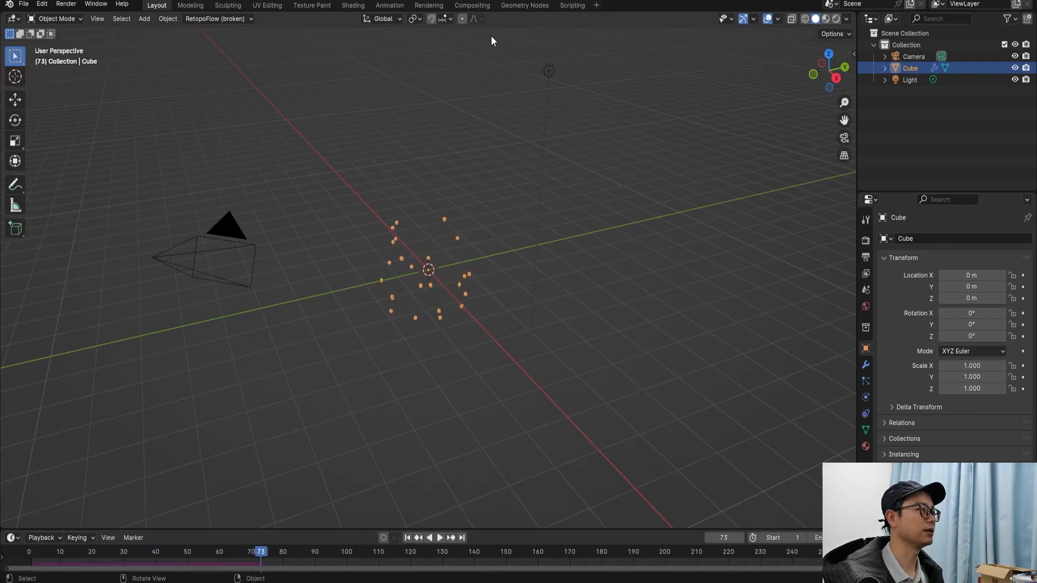
Step: Return to the Geometry Nodes workspace, set the Noise Texture's Scale to 0.5, and save the file
left_click(524, 6)
middle_click_drag(386, 388, 389, 300)
scroll(387, 321, "up", 4)
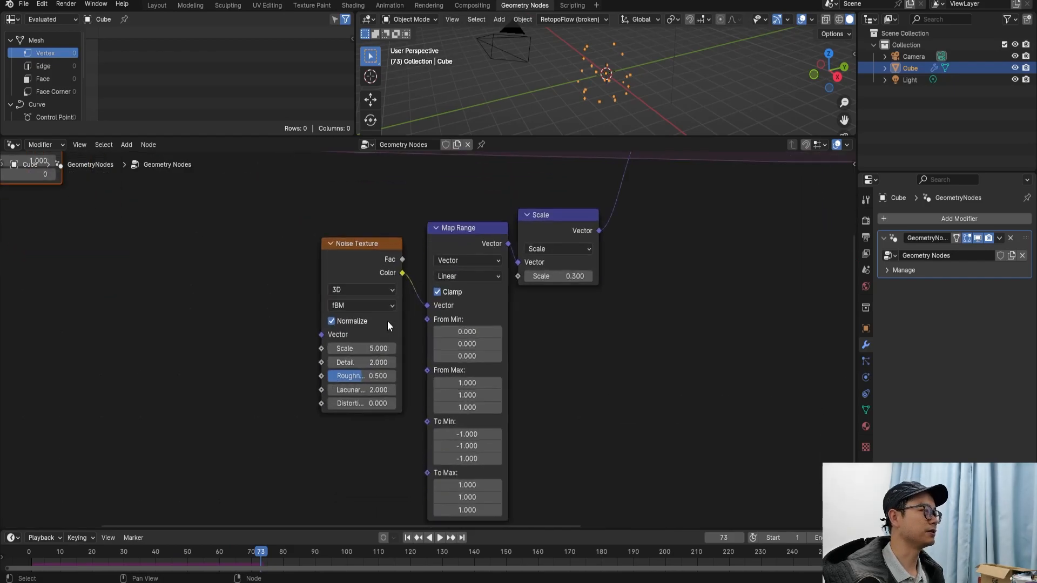
left_click(364, 352)
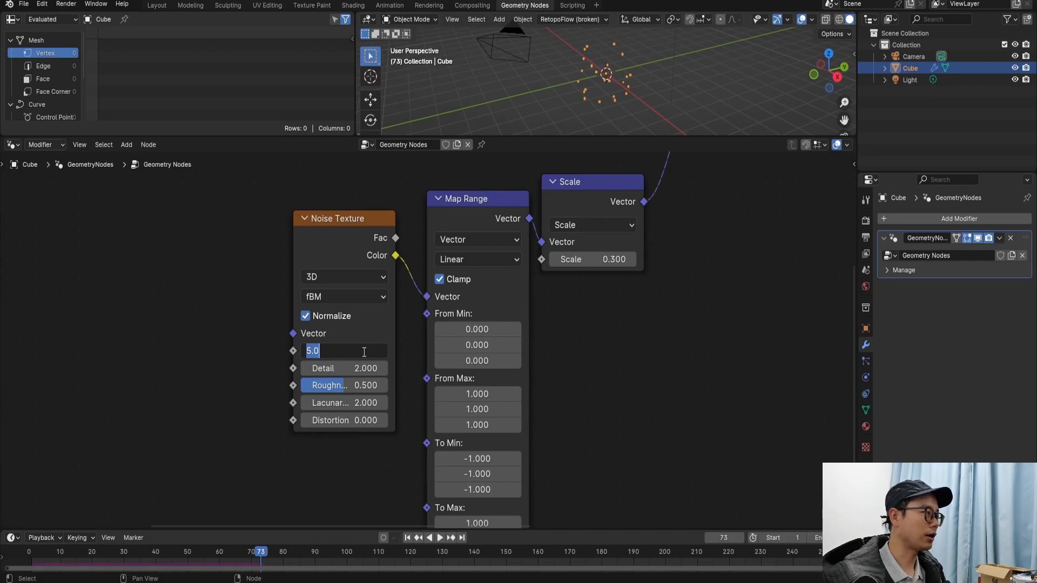
type(".5")
key("Return")
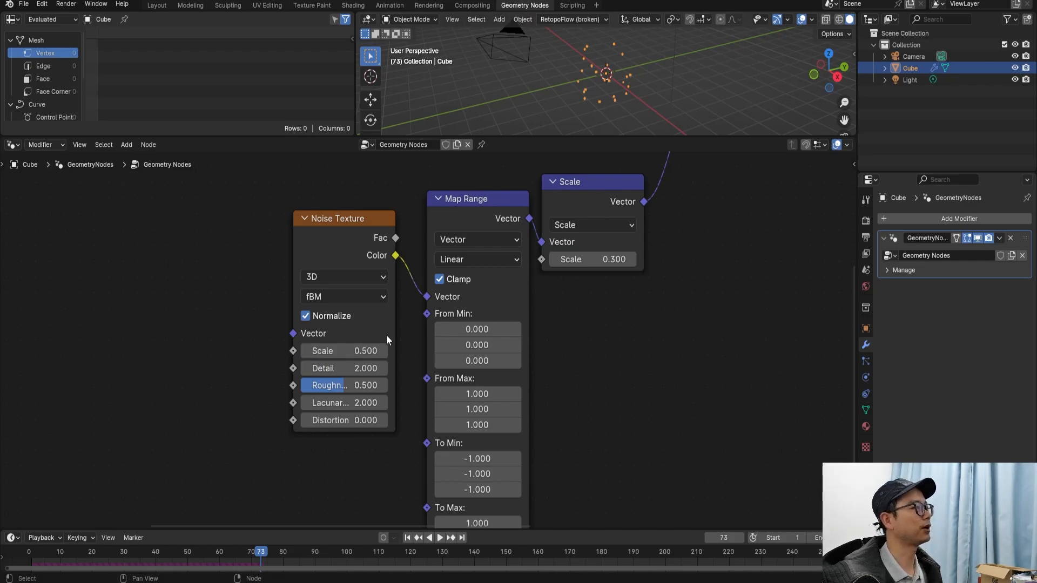
key("ctrl+s")
Step: Replay the point simulation in the Layout workspace from another viewing angle, then return to the Geometry Nodes workspace
left_click(157, 5)
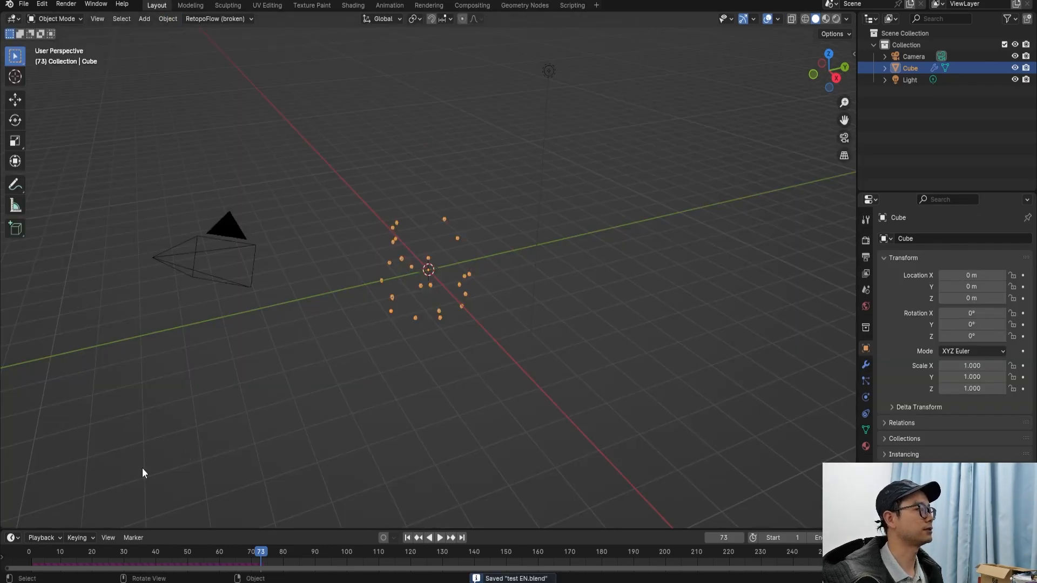
key("space")
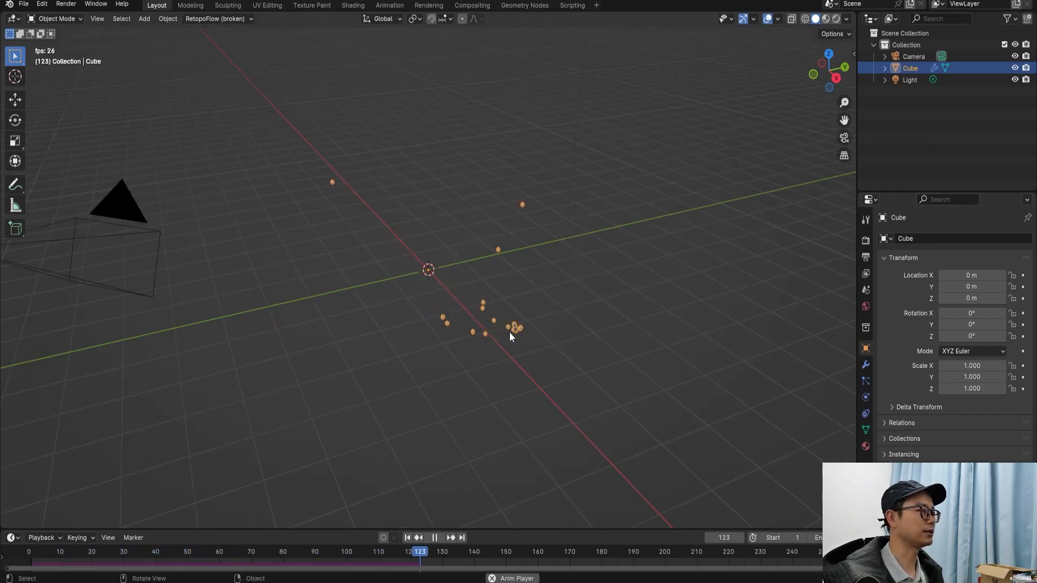
middle_click_drag(522, 335, 495, 350)
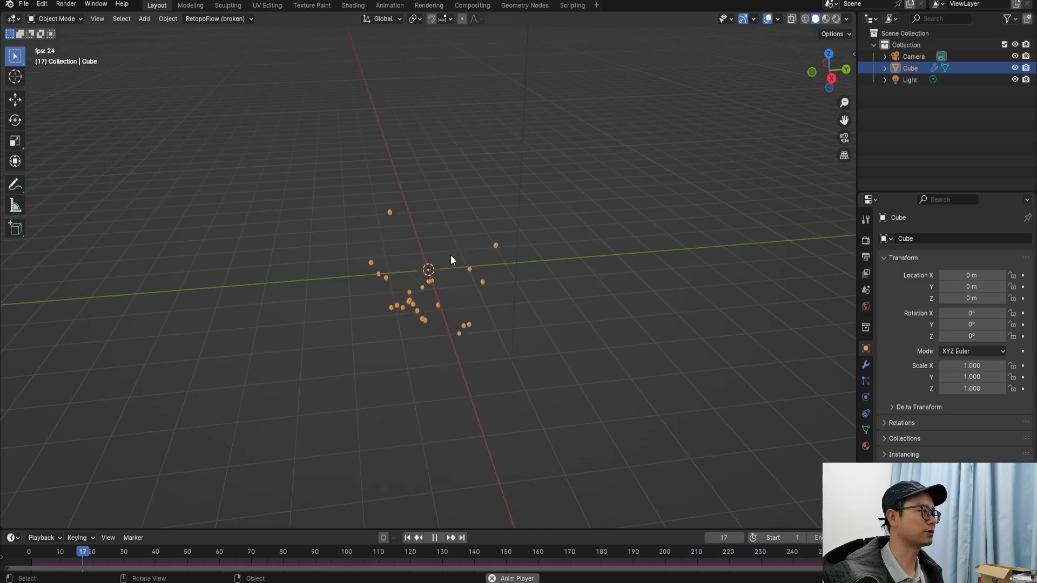
key("space")
left_click(511, 4)
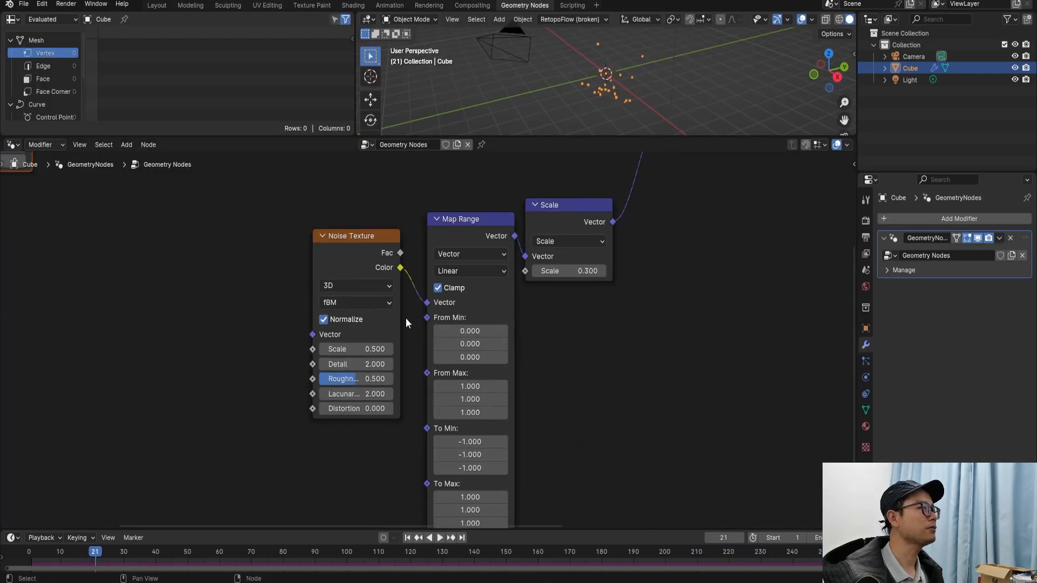
Step: Switch the Noise Texture node from 3D to 4D noise
left_click(359, 281)
left_click(334, 223)
left_click_drag(336, 231, 340, 222)
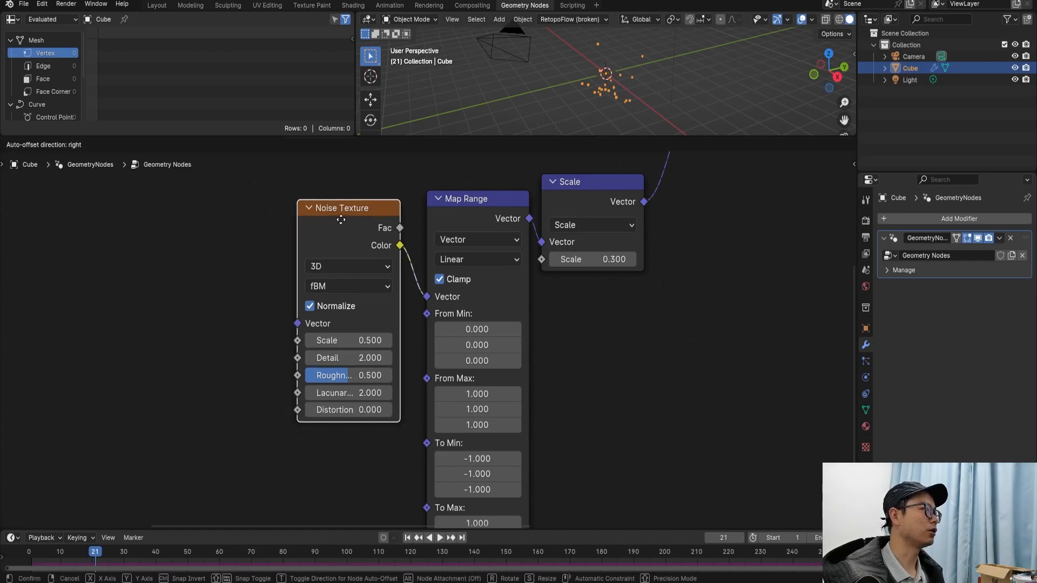
left_click(352, 264)
left_click(332, 358)
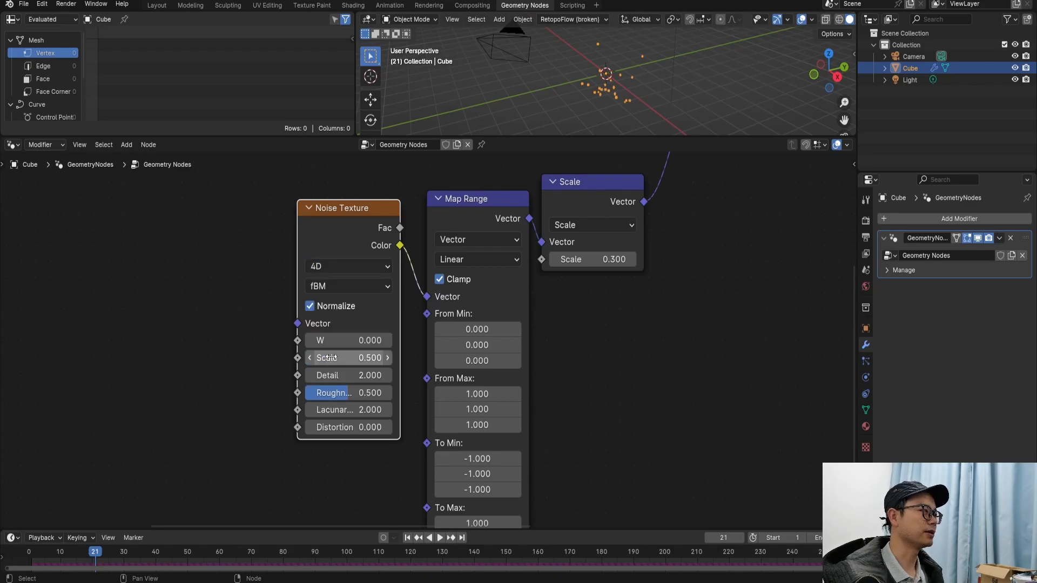
Step: Add a Scene Time node with its Frame output driving the Noise Texture's W input, and save the file
left_click_drag(299, 340, 218, 342)
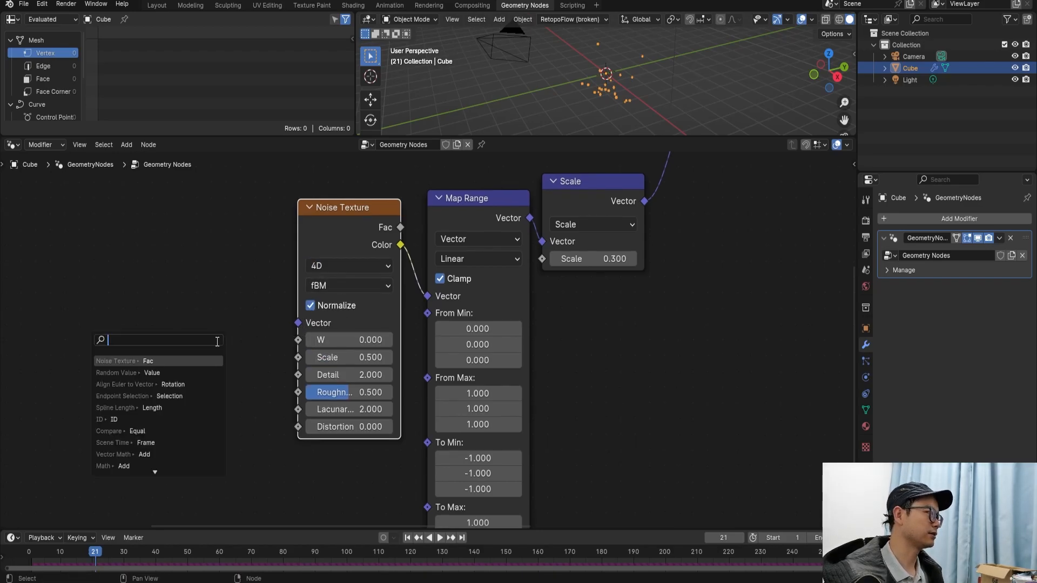
type("scene")
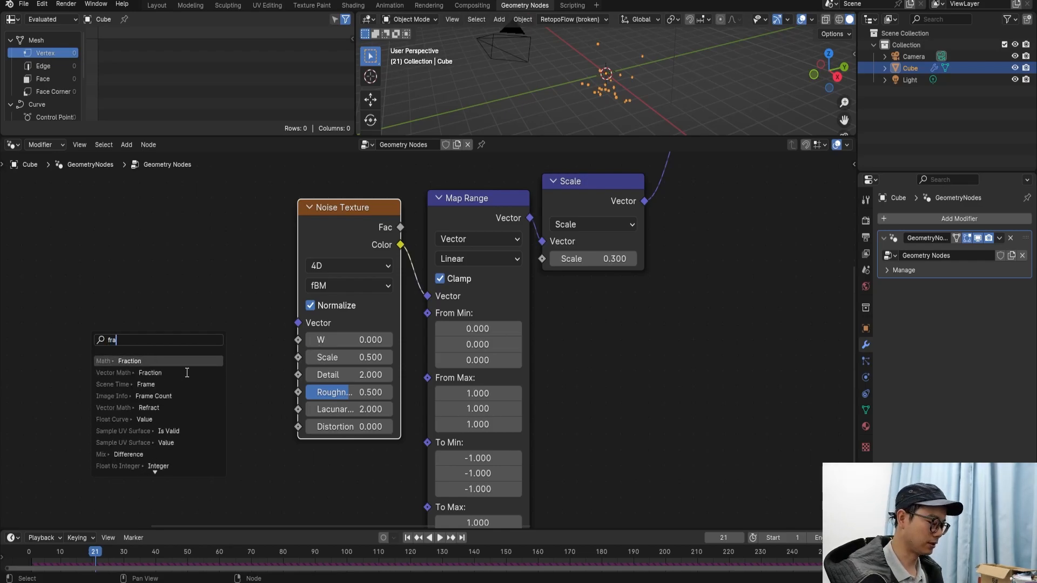
left_click(186, 372)
left_click(238, 355)
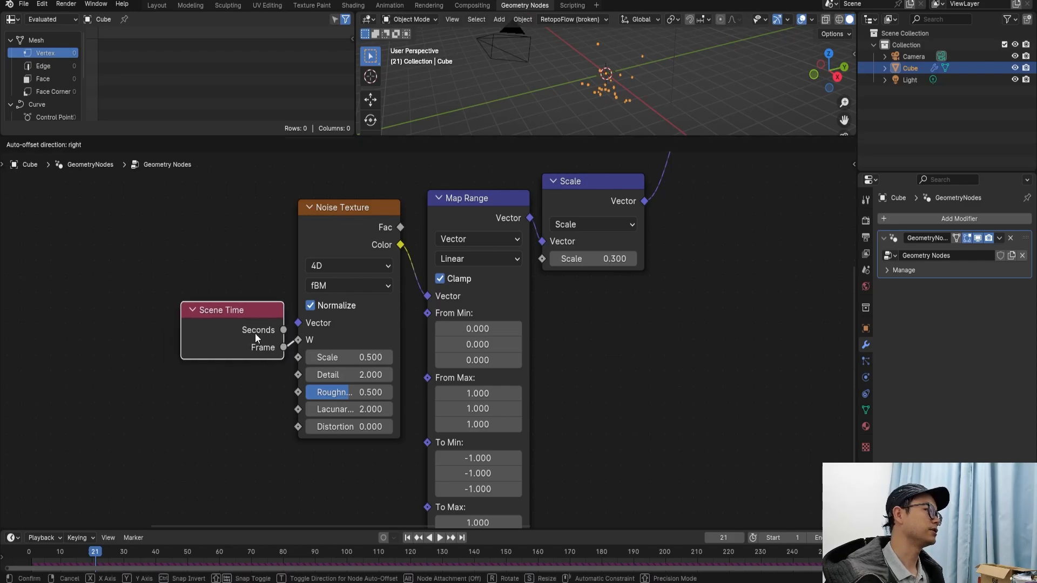
scroll(252, 346, "down", 3)
scroll(292, 360, "down", 1)
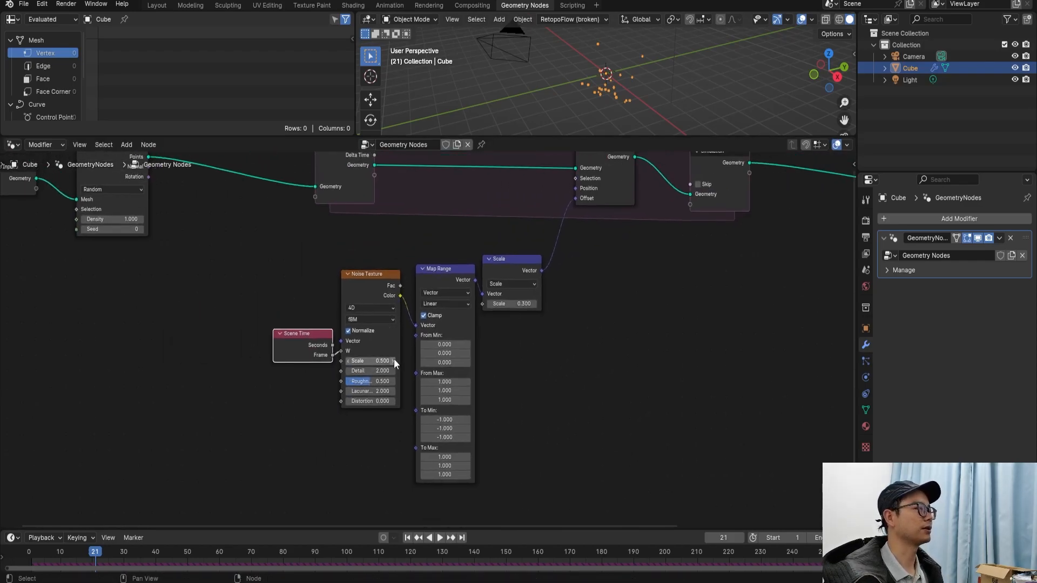
key("ctrl+s")
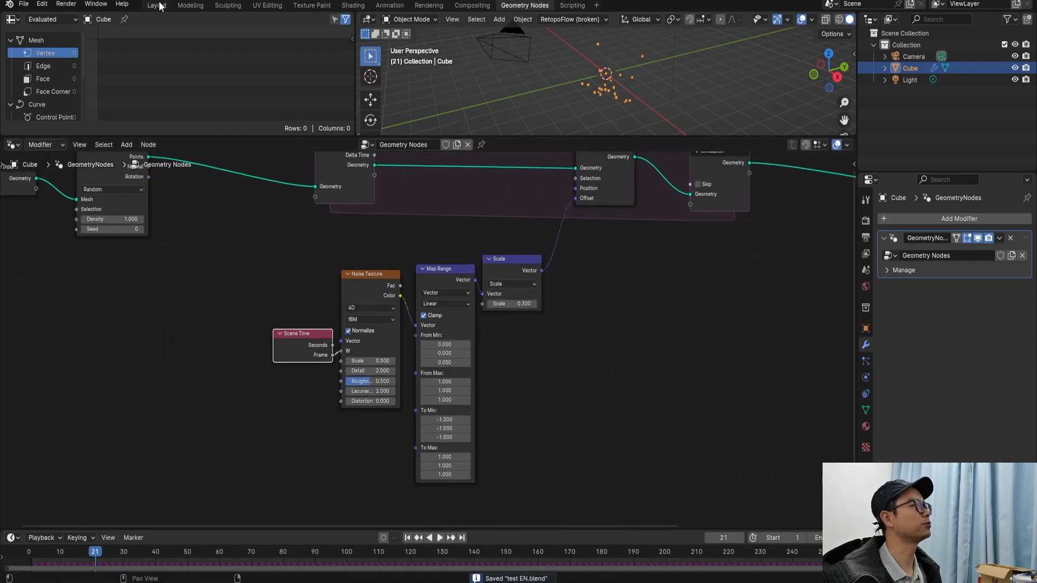
Step: Play the animation in the Layout workspace to check the time-driven noise, then return to the Geometry Nodes workspace and stop playback
left_click(156, 5)
key("space")
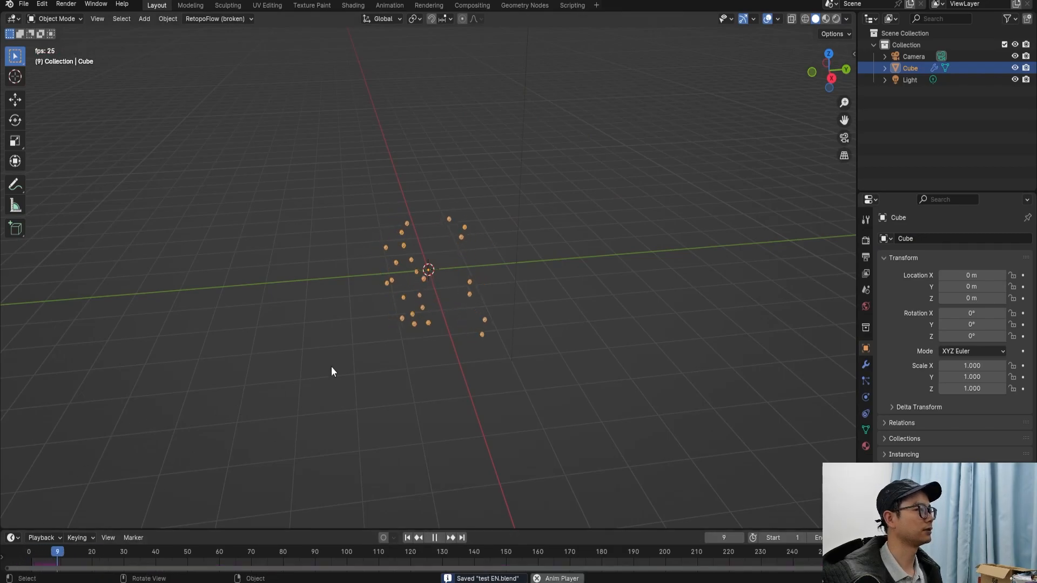
left_click(516, 5)
key("space")
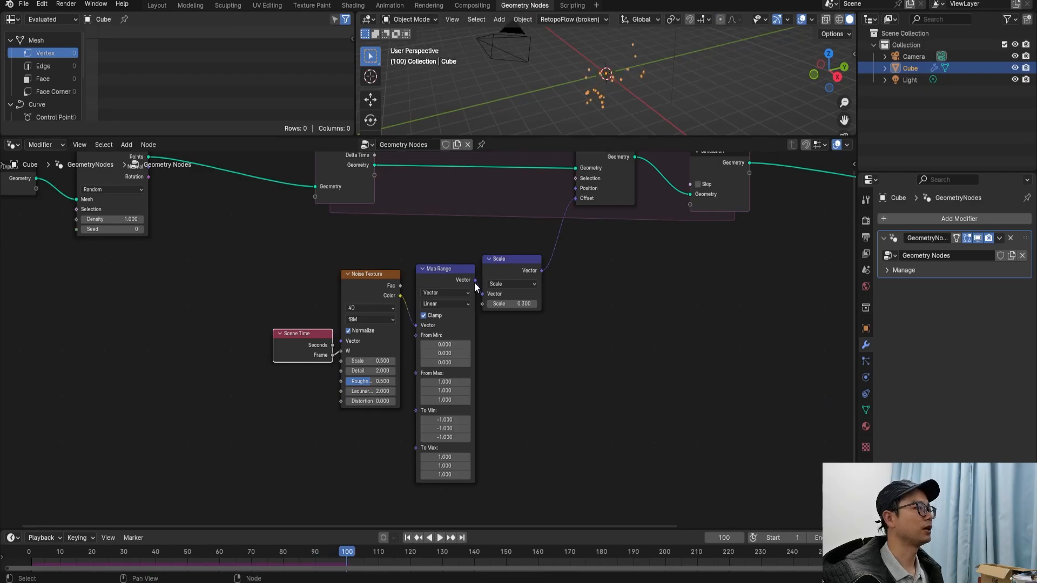
Step: Set the Noise Texture's Scale to 0.2 and briefly play the animation to check the point movement
scroll(462, 290, "up", 3)
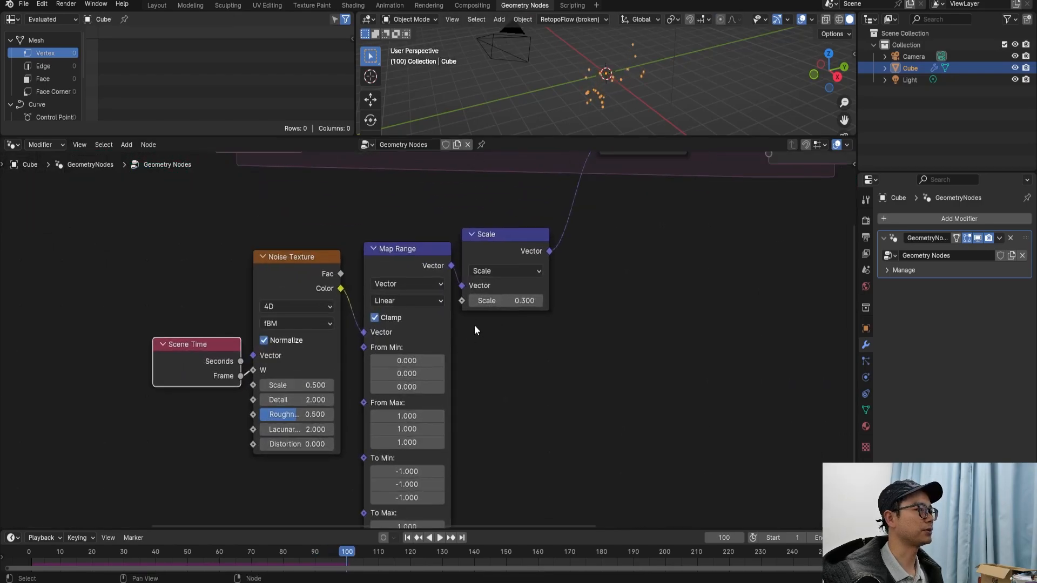
left_click(316, 386)
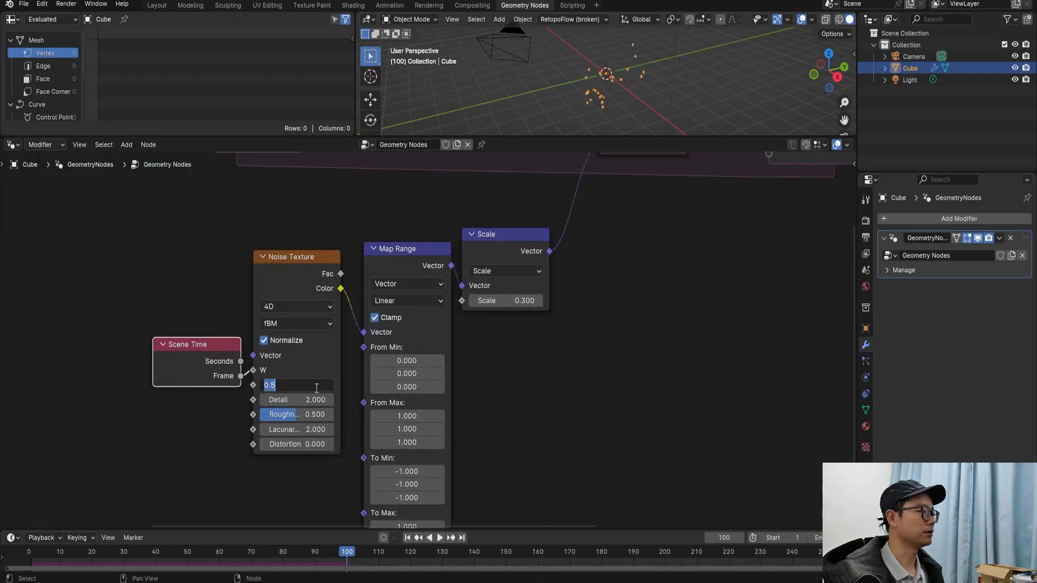
type("0.2")
key("Return")
key("space")
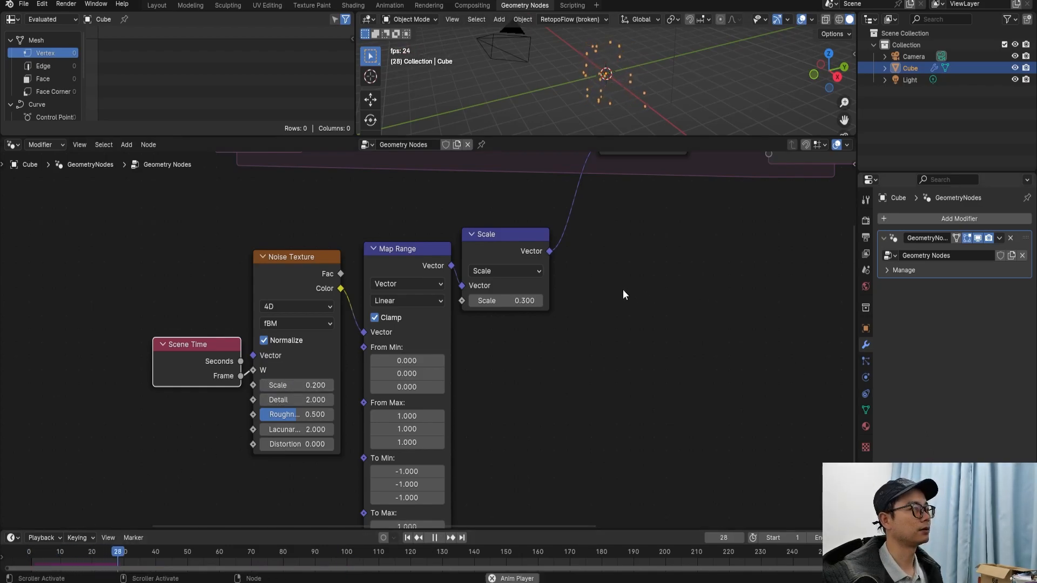
key("space")
Step: Move the Scale node slightly away from Map Range and set its Scale value to 1
left_click_drag(507, 244, 518, 265)
left_click(533, 322)
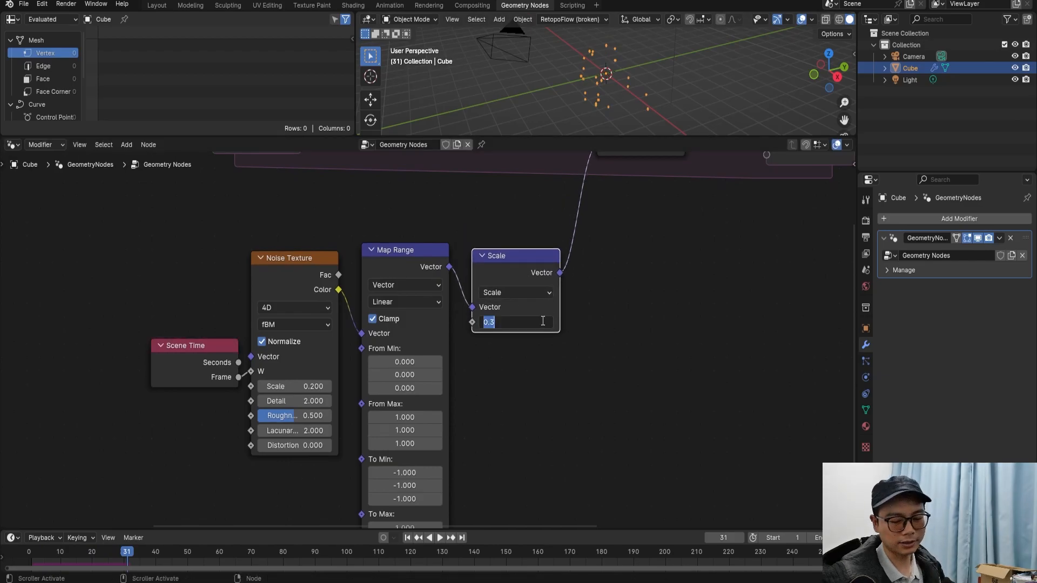
type("1")
key("Return")
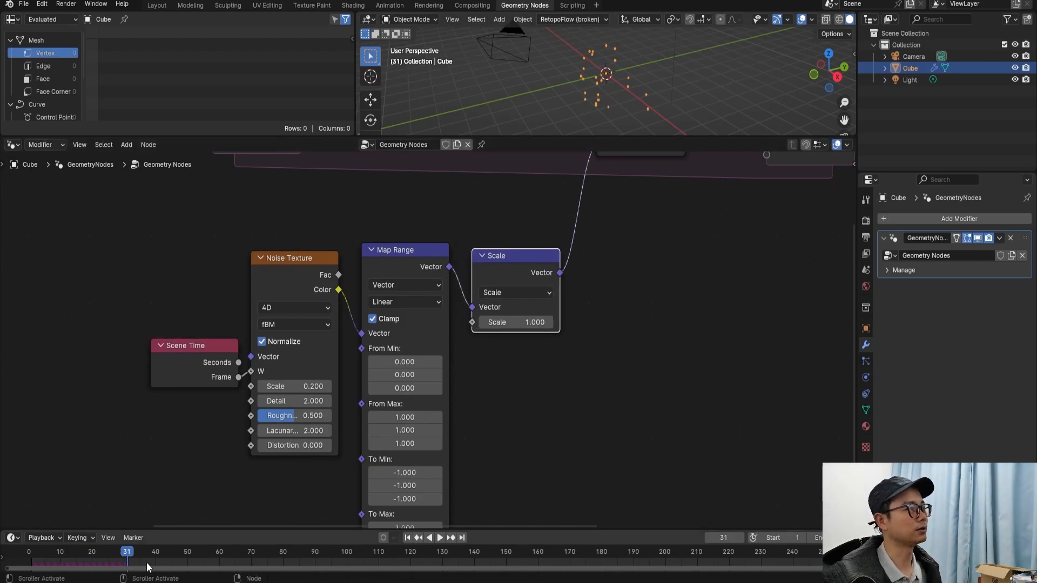
Step: Replay the animation from the beginning to check the stronger point offset, then stop playback
left_click(37, 547)
key("space")
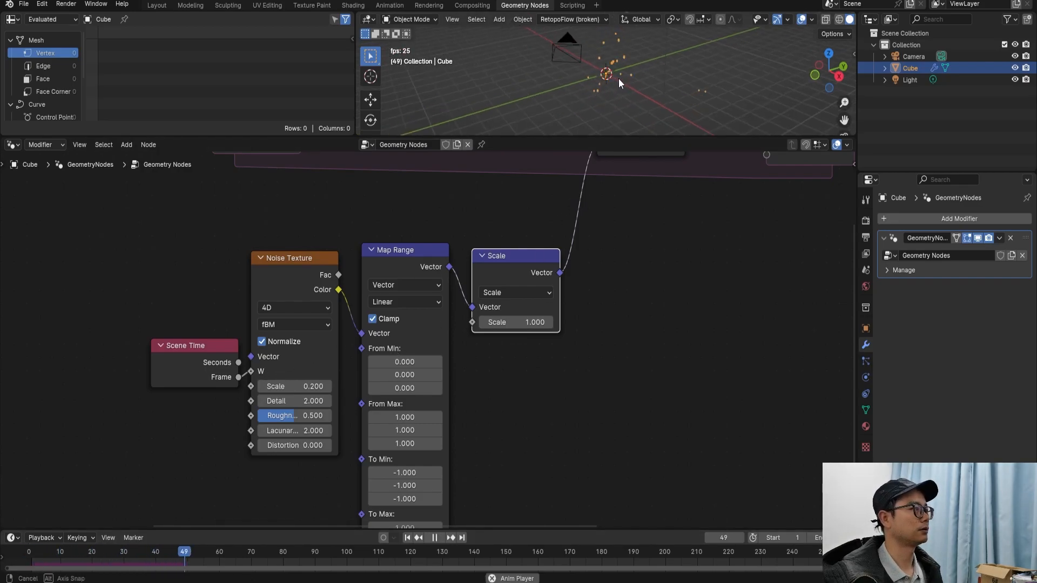
scroll(539, 277, "down", 1)
scroll(539, 277, "down", 2)
middle_click_drag(530, 280, 479, 324)
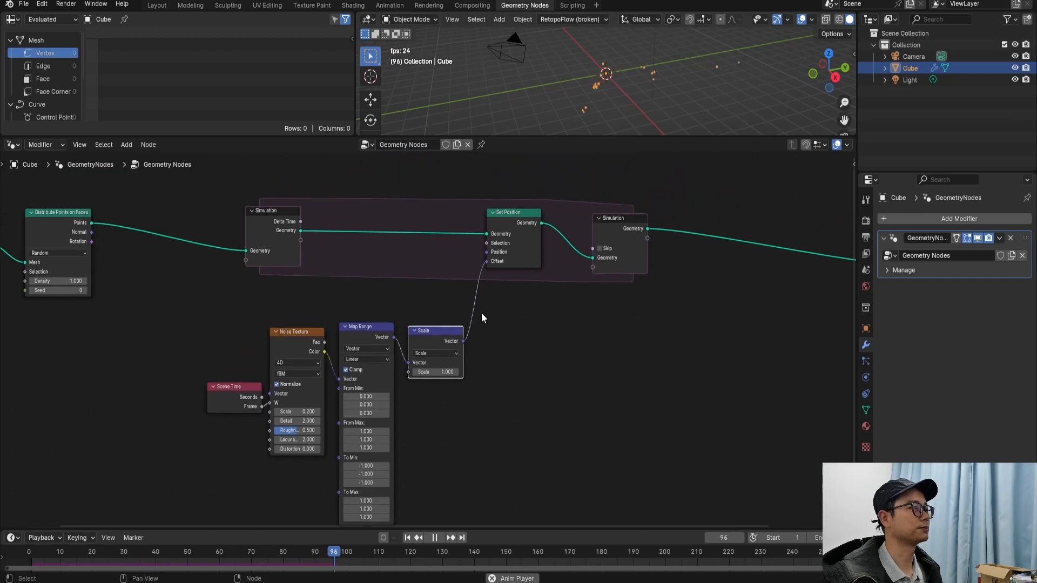
key("space")
Step: Insert a Join Geometry node between the Simulation input node and Set Position
scroll(295, 243, "up", 1)
left_click(299, 226)
scroll(299, 226, "down", 1)
middle_click_drag(297, 227, 282, 290)
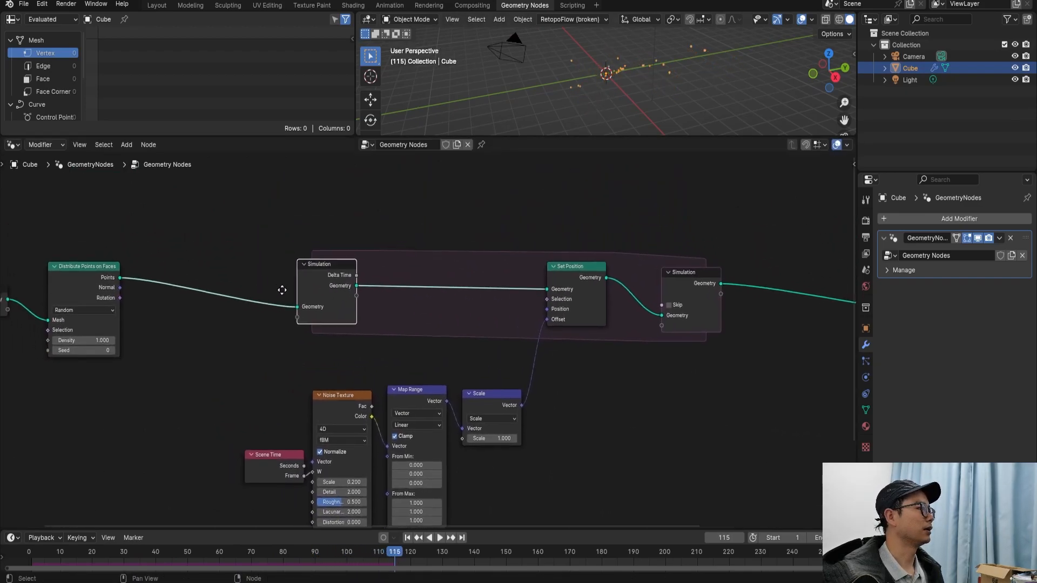
key("shift+a")
left_click(466, 234)
type("join")
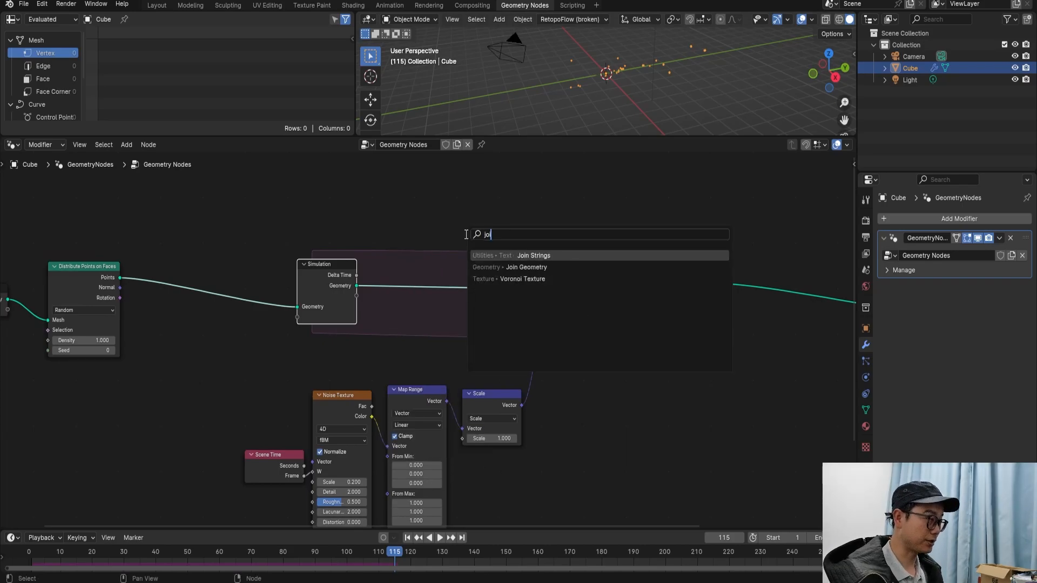
left_click(557, 270)
left_click(445, 264)
left_click_drag(451, 269, 451, 230)
middle_click_drag(596, 63, 605, 62)
Step: Cut the link into the Simulation input node and connect Distribute Points on Faces' Points output to Join Geometry instead
left_click_drag(119, 268, 122, 228)
right_click(180, 271)
key("Escape")
right_click_drag(187, 258, 258, 194, "ctrl")
left_click_drag(128, 233, 442, 250)
Step: Replay the animation from the first frame and examine how the continuously added points move in the viewport
left_click_drag(53, 555, 28, 555)
key("space")
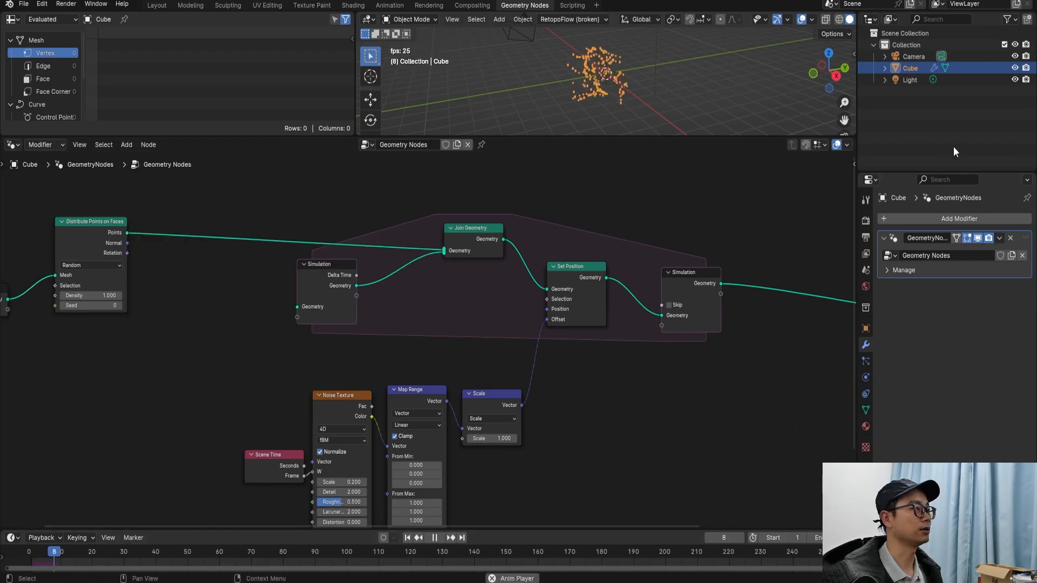
mouse_move(662, 63)
middle_mouse_down()
mouse_move(674, 63)
mouse_move(653, 67)
middle_mouse_up()
key("space")
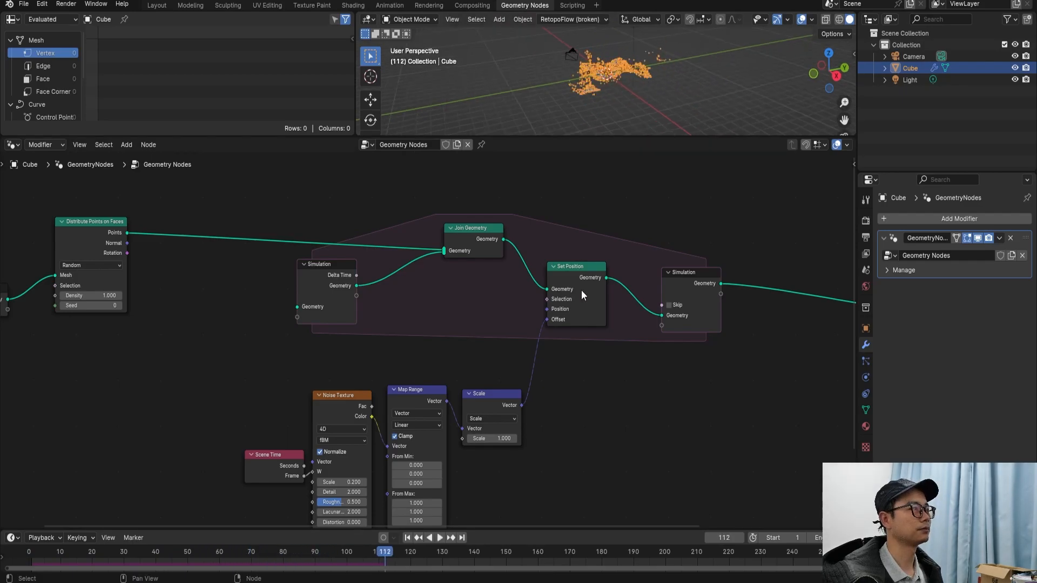
scroll(446, 308, "down", 1)
middle_click_drag(447, 307, 459, 264)
scroll(459, 263, "up", 1)
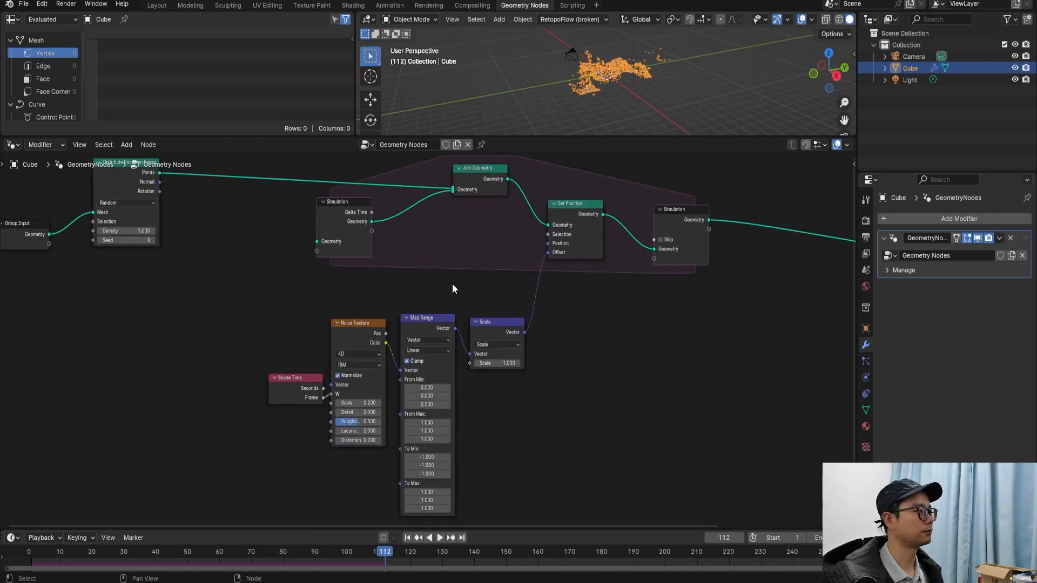
scroll(425, 319, "up", 1)
key("space")
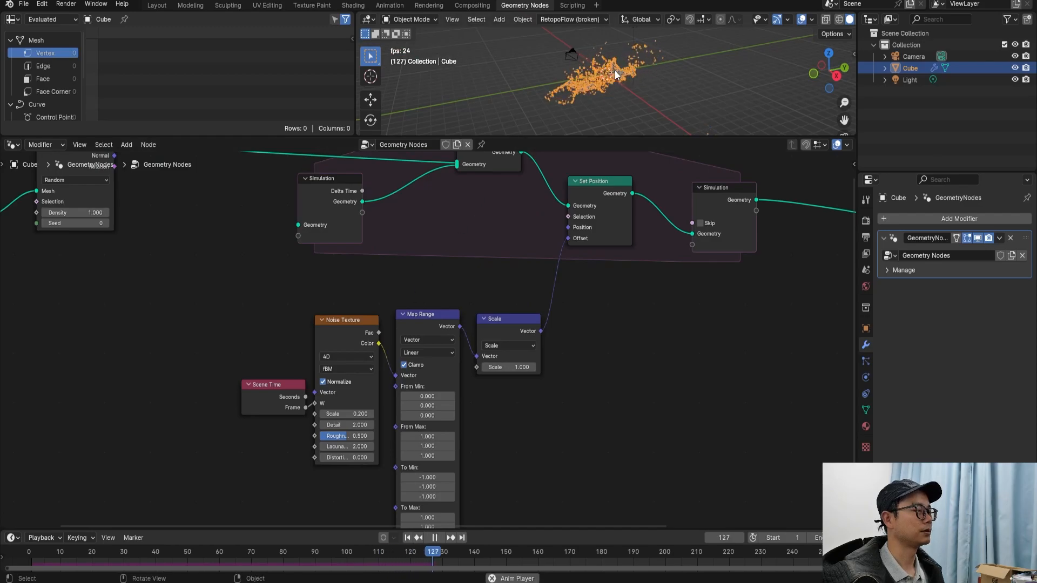
Step: Move Scene Time away from the Noise Texture and insert a Math node on the link between them
left_click_drag(269, 399, 175, 425)
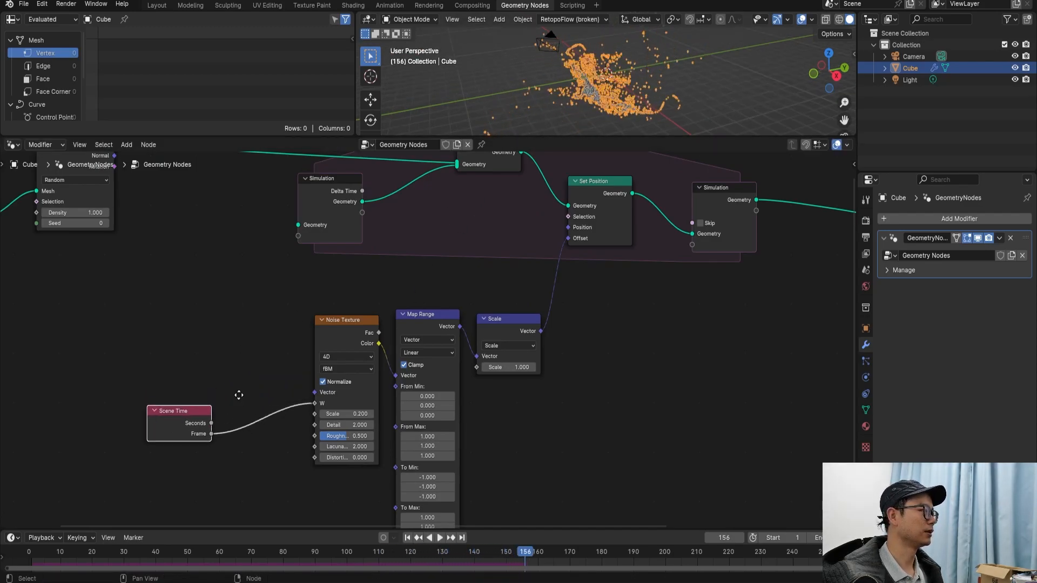
key("shift+a")
left_click(253, 341)
type("m")
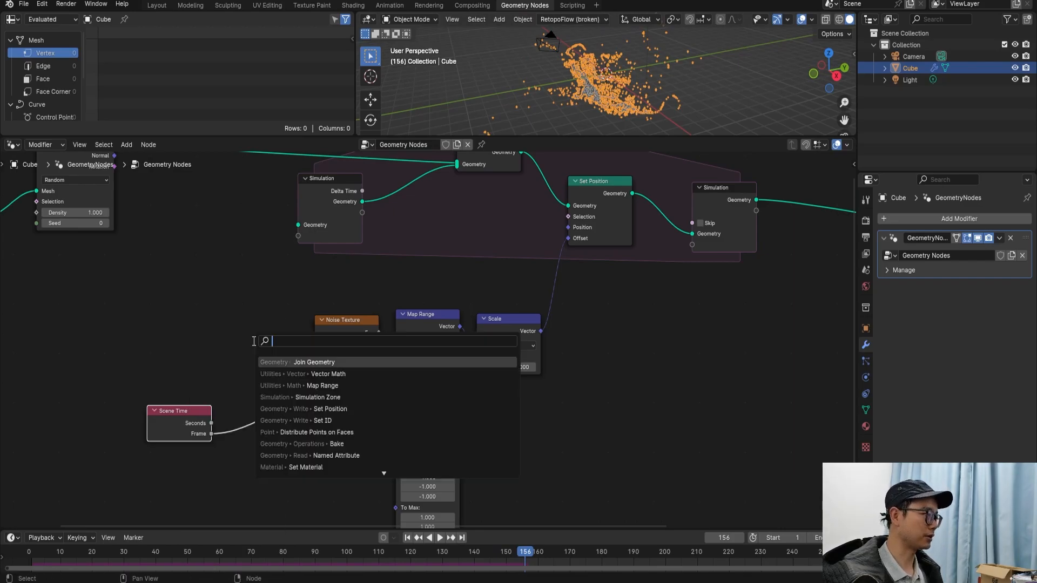
type("ath")
key("Return")
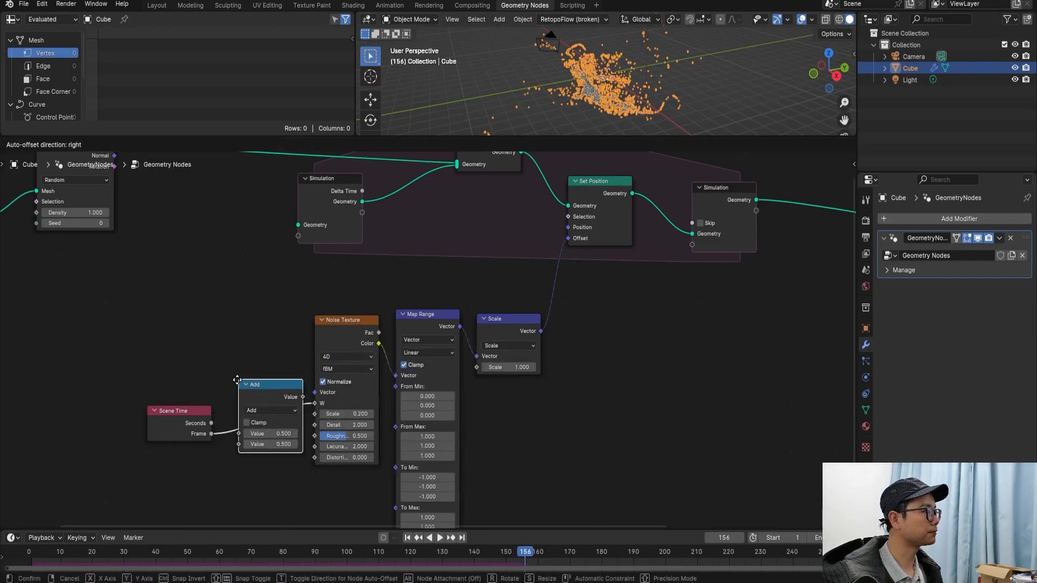
left_click(230, 388)
Step: Set the Math node to Multiply with a value of 0.1
left_click(291, 416)
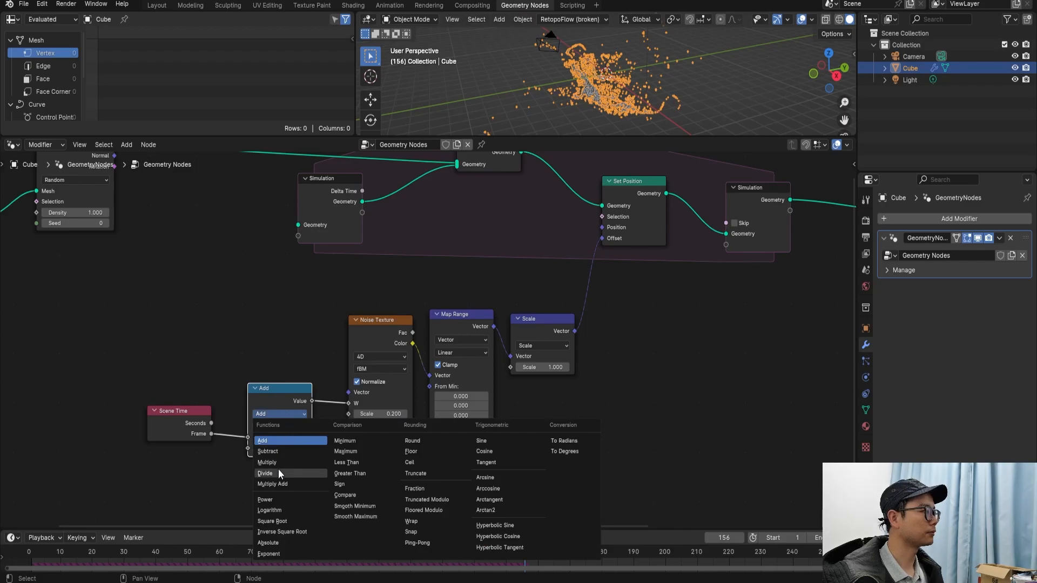
left_click(281, 455)
left_click(281, 448)
type("0.1")
key("Return")
key("KP_Decimal")
Step: Replay the animation from the first frame to examine the slowed-down noise from another viewing angle, then stop playback
middle_click_drag(324, 395, 212, 432)
scroll(212, 432, "down", 2)
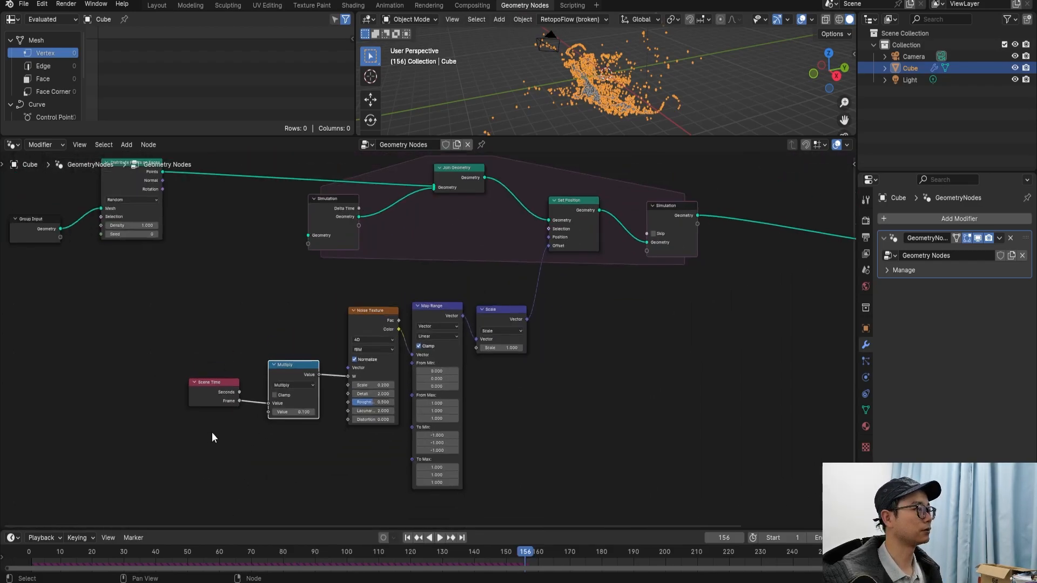
scroll(212, 433, "down", 2)
left_click_drag(42, 555, 23, 555)
key("space")
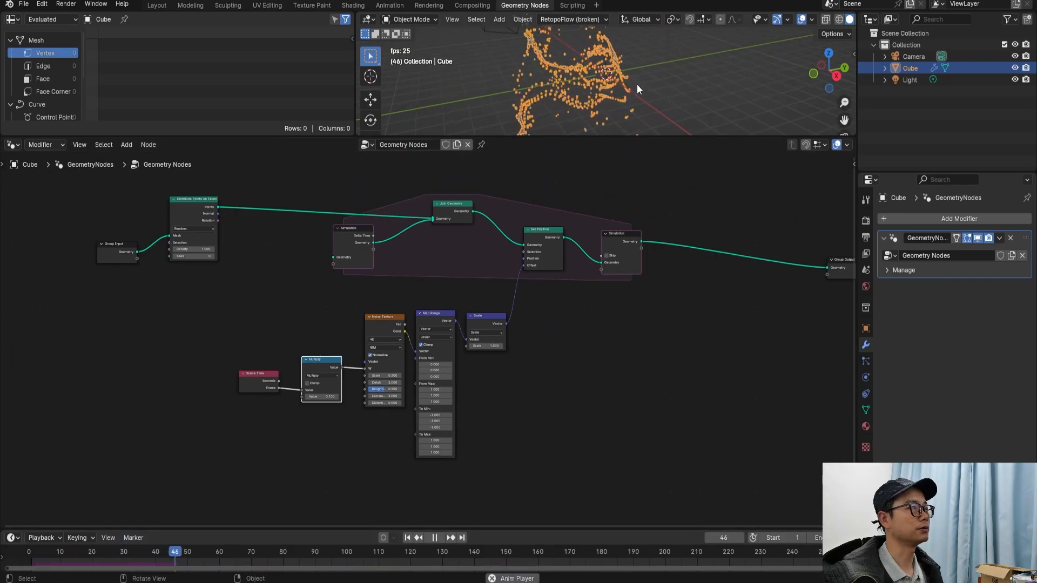
mouse_move(637, 85)
middle_mouse_down()
mouse_move(618, 80)
mouse_move(646, 78)
middle_mouse_up()
key("space")
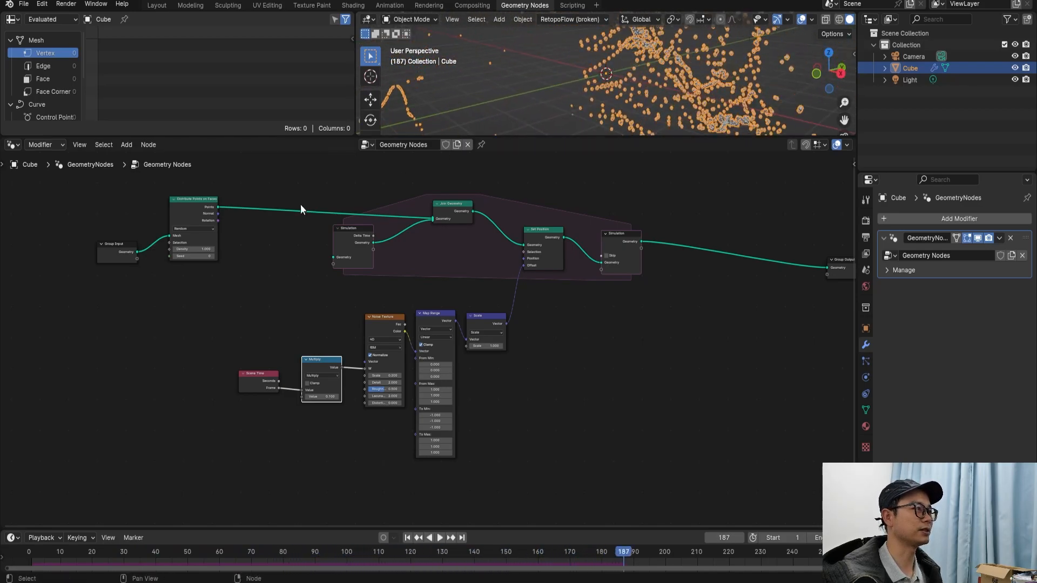
Step: Duplicate the Scene Time node, connect the copy's Frame output to Distribute Points on Faces' Seed, and place it below that node
scroll(323, 193, "up", 4)
middle_click_drag(137, 292, 205, 343)
left_click(264, 450)
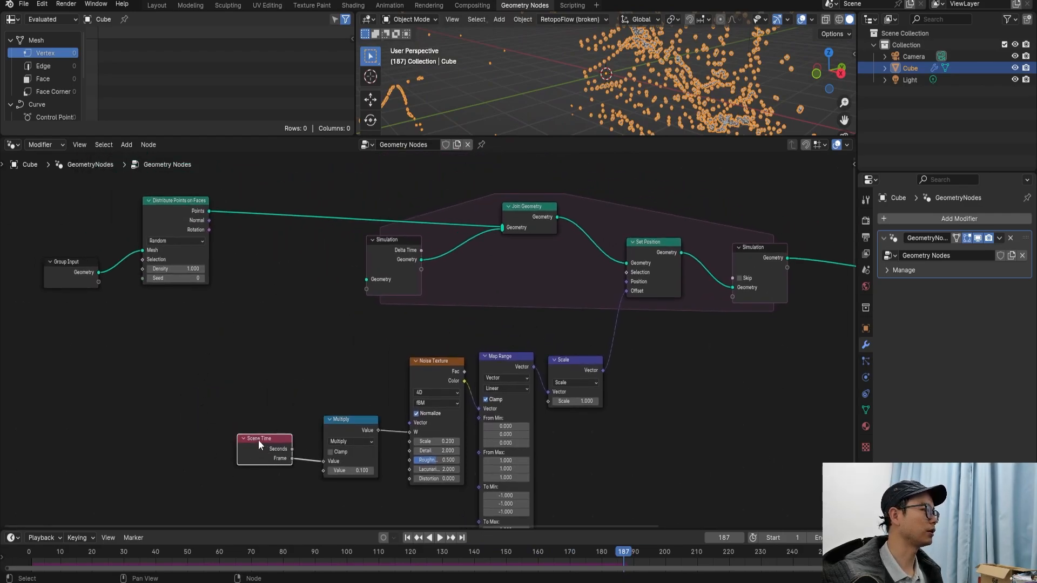
key("shift+d")
left_click(155, 320)
scroll(151, 280, "up", 1)
middle_click_drag(151, 280, 246, 338)
scroll(239, 336, "up", 3)
left_click_drag(155, 327, 222, 416)
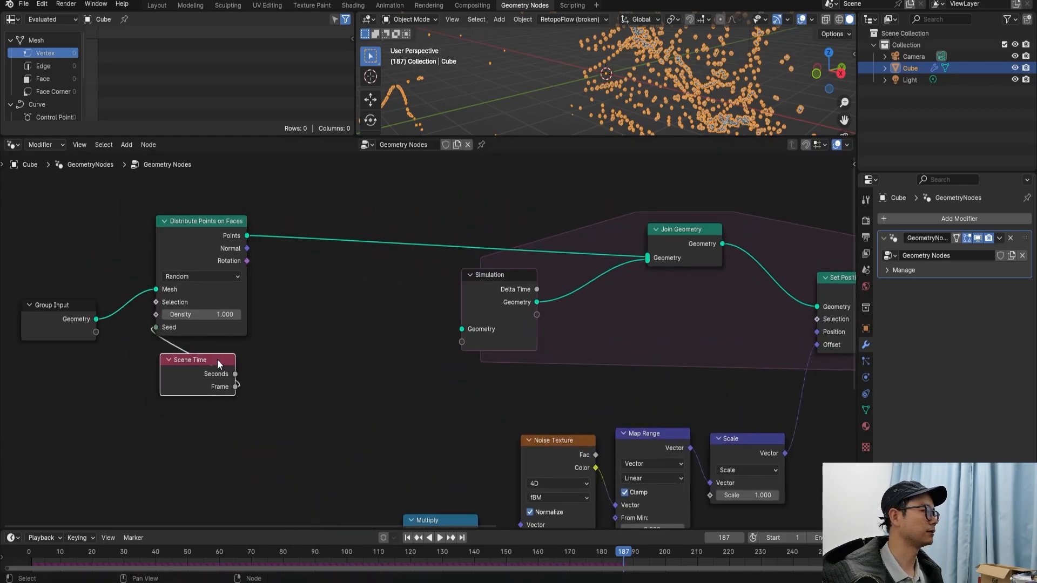
Step: Replay the animation from the first frame to check the changing point seed, then stop playback and save the file
scroll(216, 362, "down", 3)
middle_click_drag(590, 113, 642, 102)
left_click_drag(43, 549, 29, 550)
key("space")
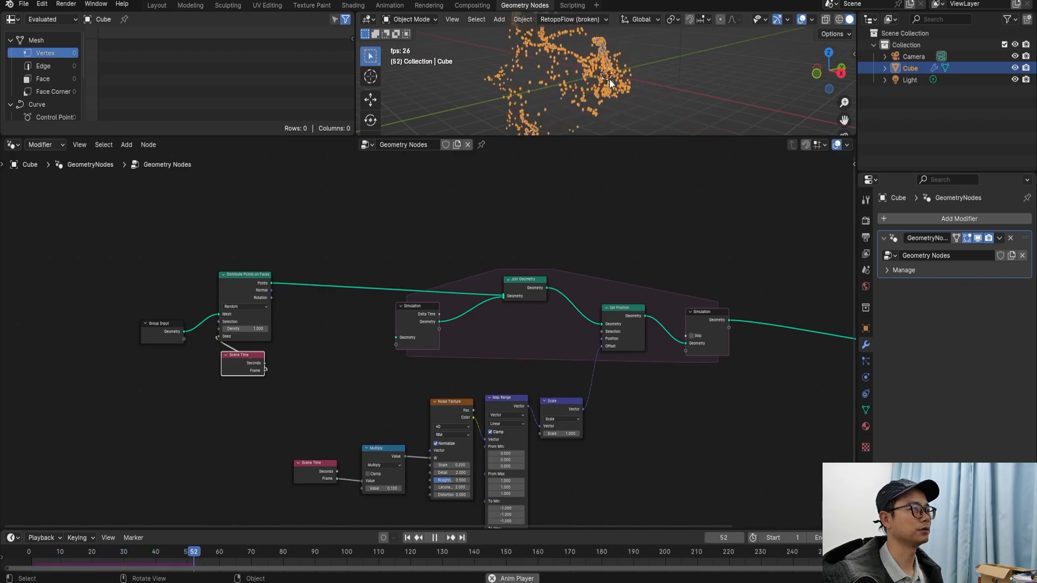
key("space")
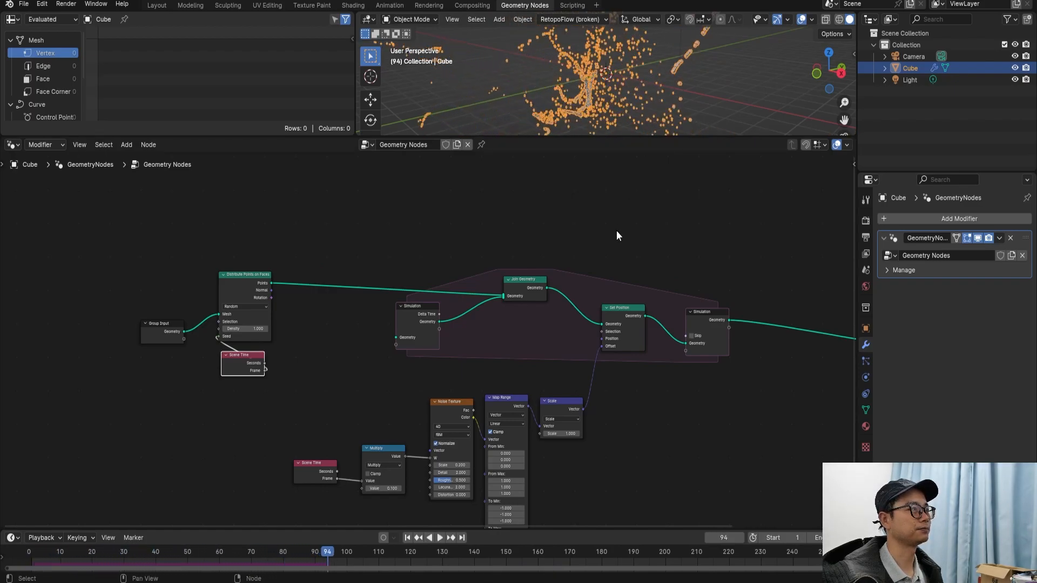
scroll(616, 233, "down", 9)
key("ctrl+s")
Step: Spread the node tree out by moving the point distribution nodes and the Simulation input node farther from Join Geometry
scroll(551, 289, "down", 10, "ctrl")
scroll(486, 341, "up", 2)
scroll(485, 341, "up", 2)
middle_click_drag(378, 354, 546, 329)
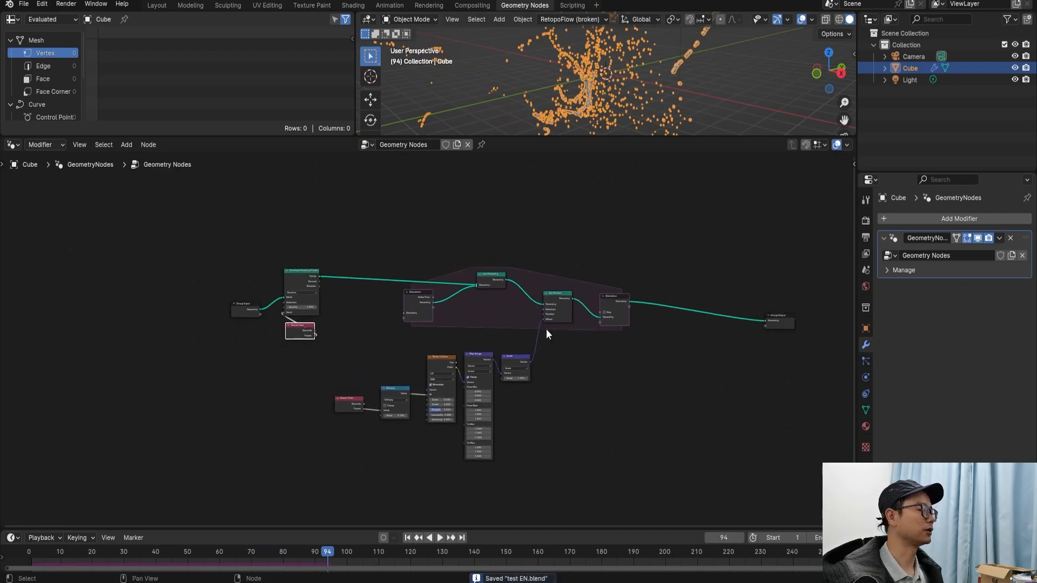
left_click_drag(257, 217, 312, 351)
key("g")
left_click(299, 335)
scroll(432, 346, "up", 4)
middle_click_drag(458, 345, 344, 334)
left_click_drag(281, 269, 120, 282)
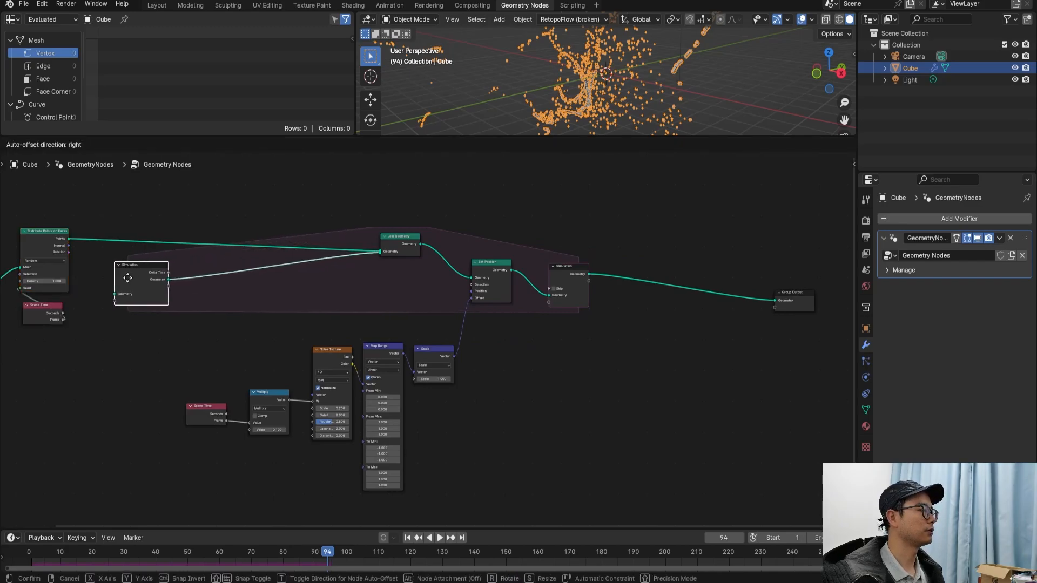
Step: Move the Simulation output and Group Output nodes farther out, bring the Simulation input nearer Join Geometry, and save the file
left_click_drag(545, 296, 610, 301)
middle_click_drag(611, 301, 436, 267)
left_click_drag(633, 326, 815, 266)
scroll(593, 303, "down", 1)
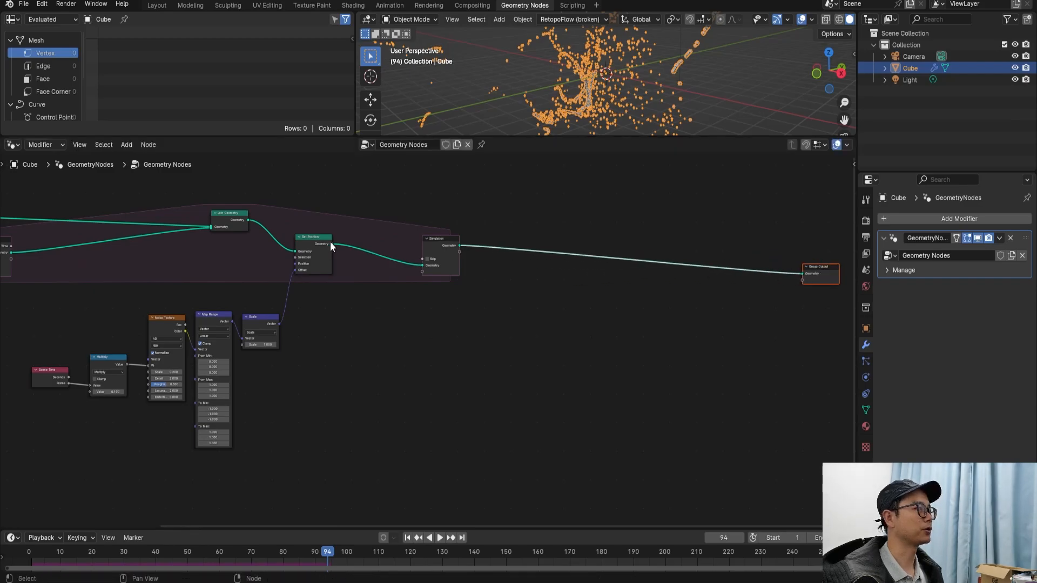
middle_click_drag(222, 231, 382, 248)
left_click_drag(147, 273, 240, 269)
scroll(565, 257, "up", 1)
middle_click_drag(565, 258, 495, 263)
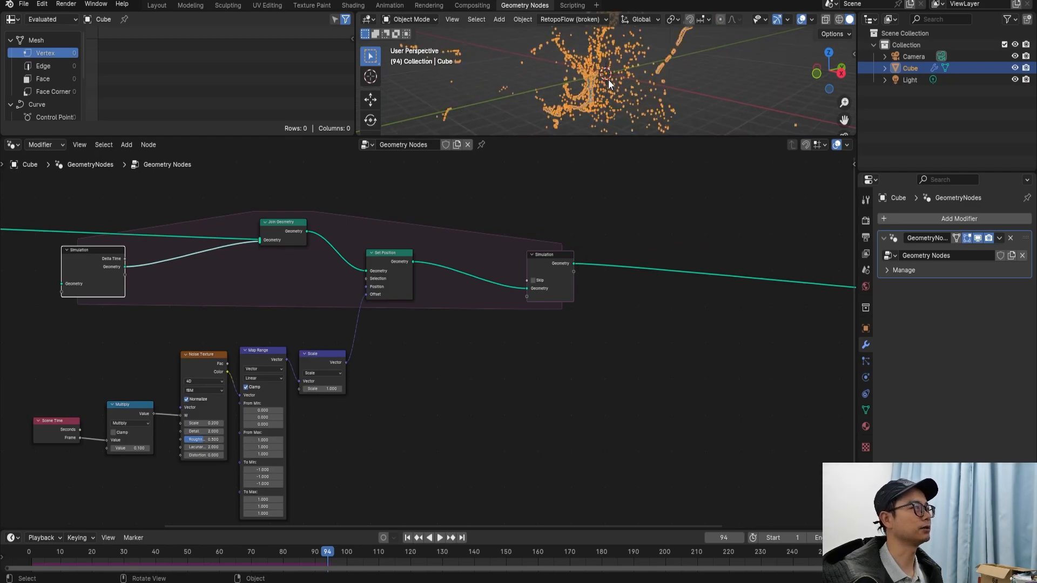
key("ctrl+s")
Step: Make room before the Simulation output node and insert a Delete Geometry node between it and Set Position
scroll(562, 259, "up", 1)
left_click_drag(562, 258, 601, 254)
key("shift+a")
left_click(510, 233)
type("del")
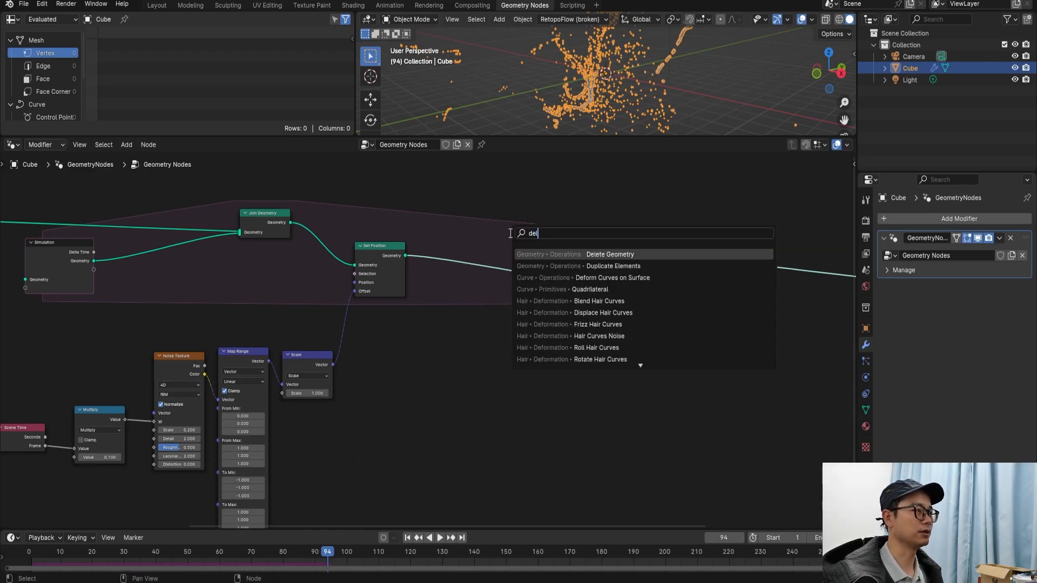
key("Return")
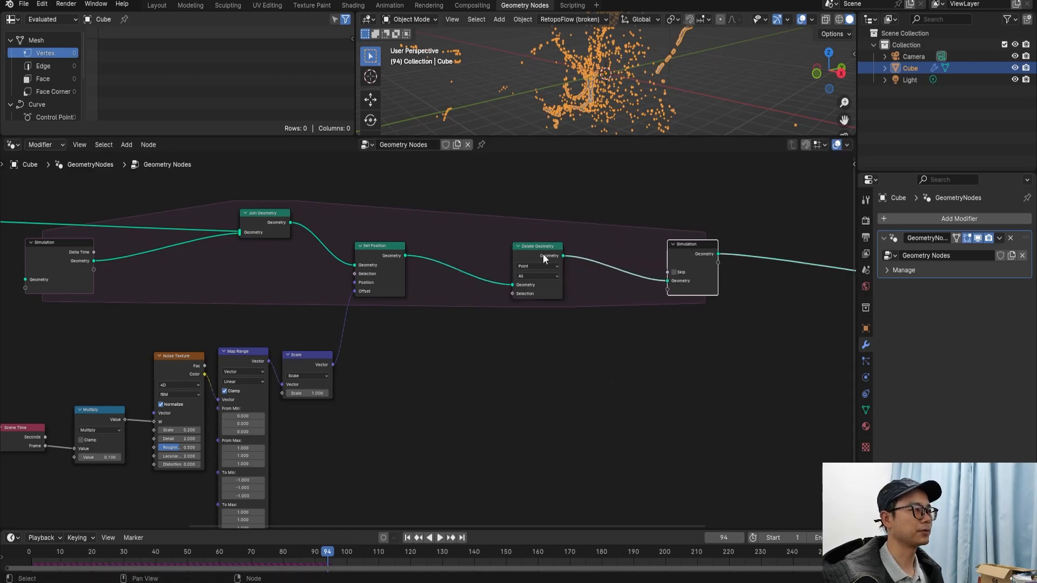
left_click(600, 263)
Step: Insert a Store Named Attribute node between Set Position and Delete Geometry, and set its data type to Integer
scroll(579, 250, "up", 2)
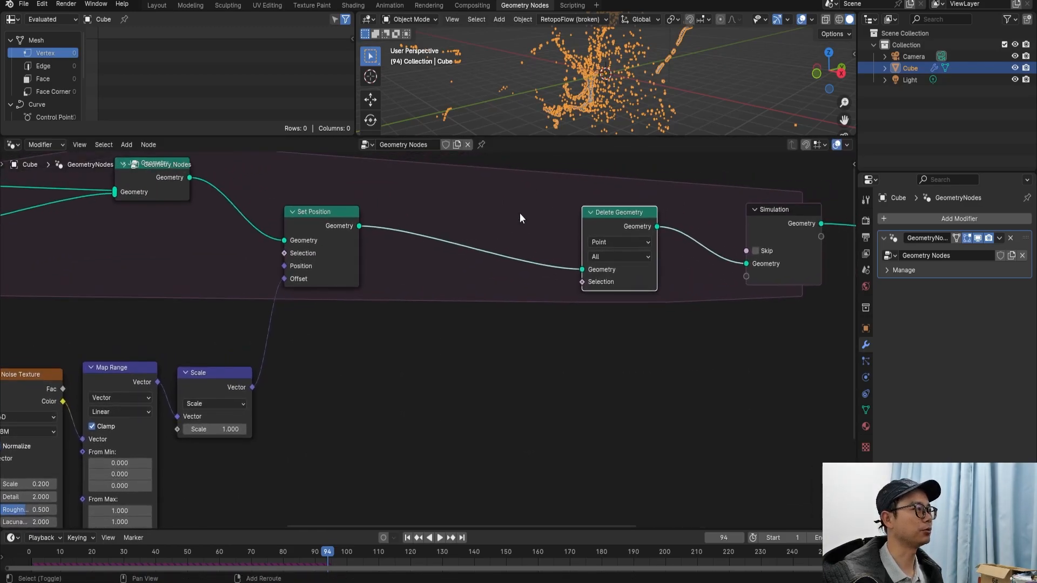
key("shift+a")
type("stor")
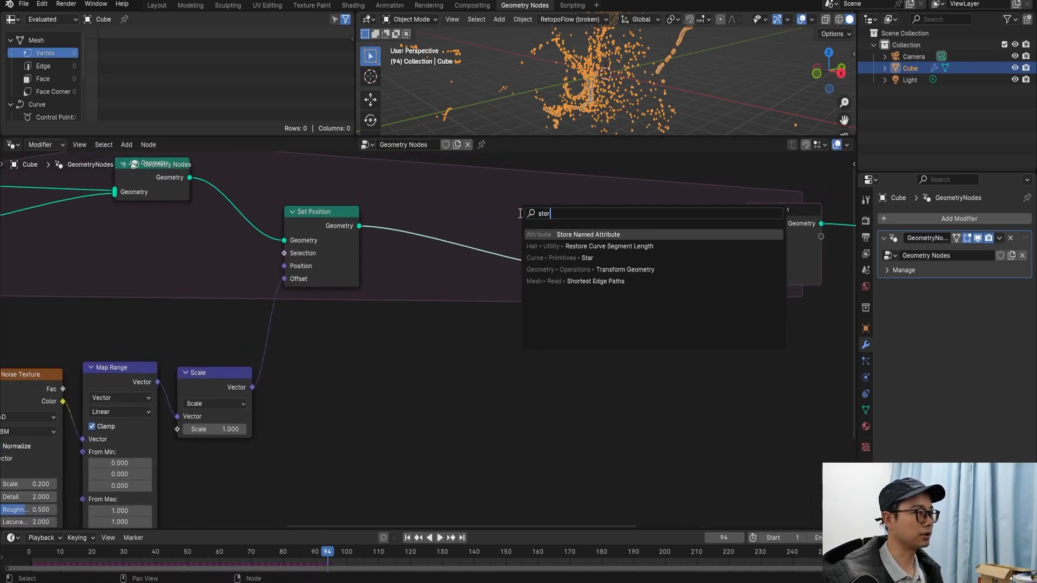
key("Return")
left_click(497, 238)
left_click(497, 238)
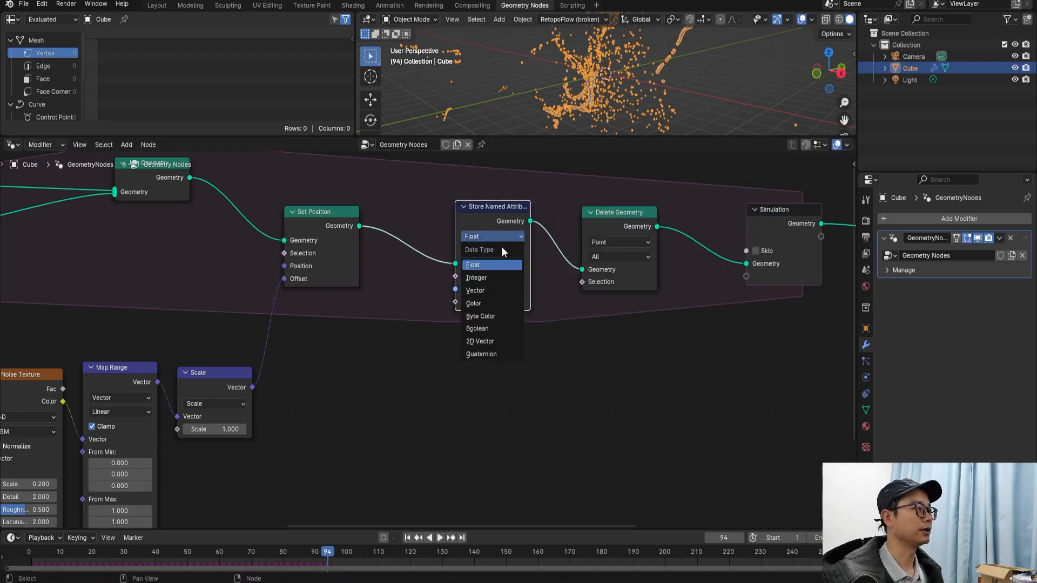
left_click(485, 277)
scroll(484, 277, "down", 2)
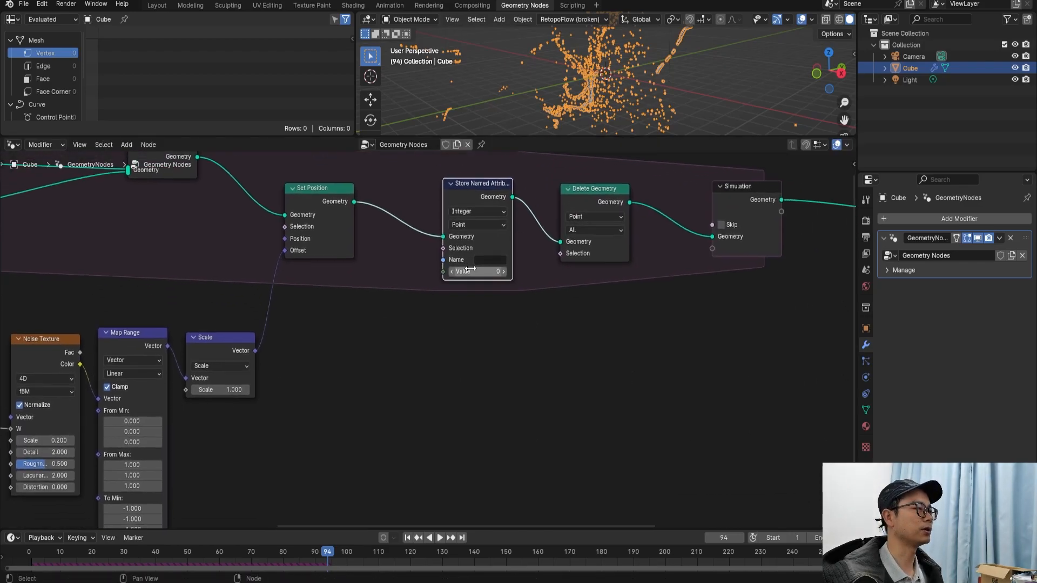
middle_click_drag(465, 281, 440, 292)
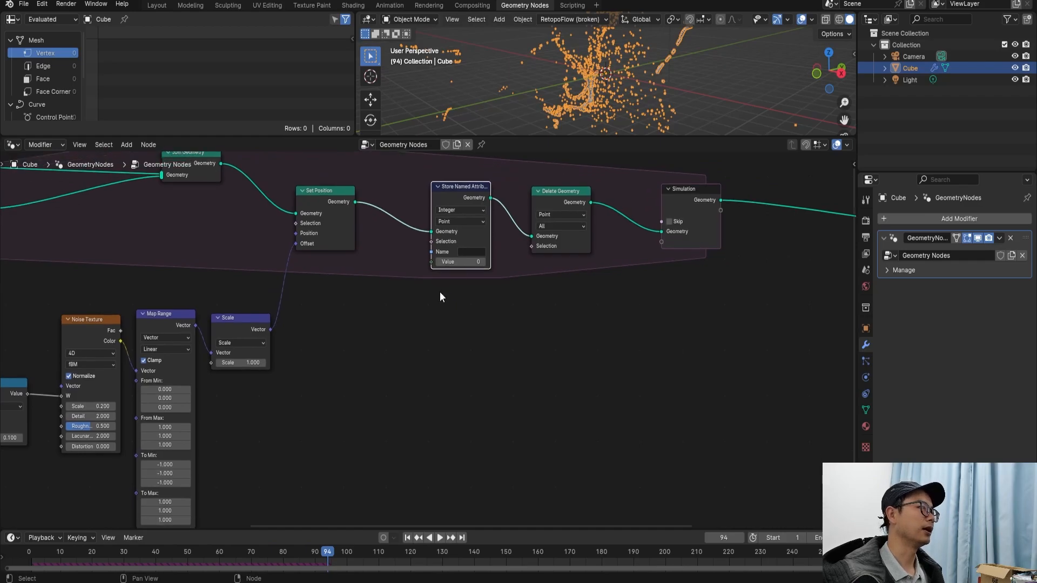
left_click_drag(550, 203, 556, 201)
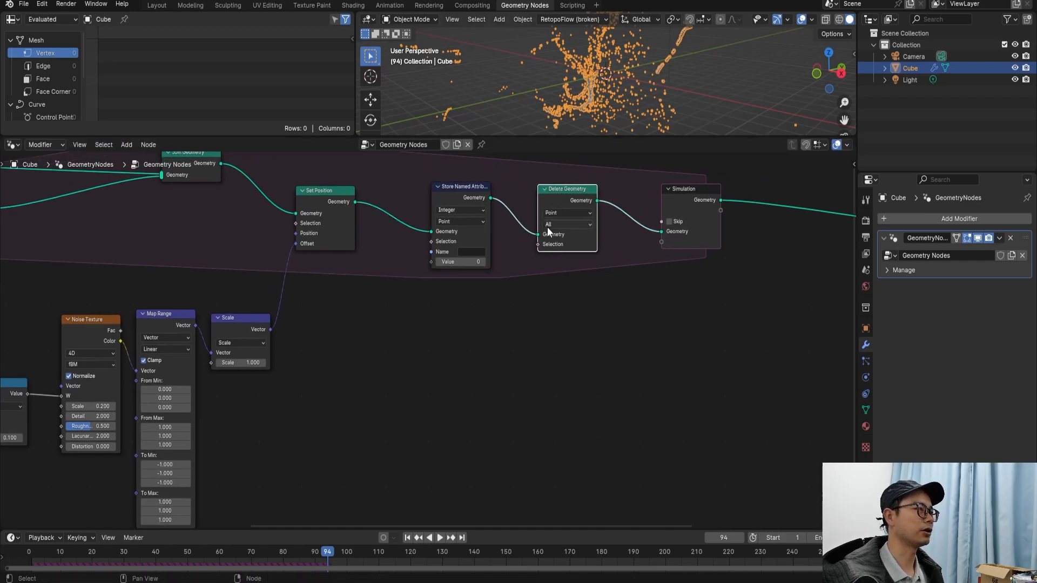
Step: Add a Named Attribute node below Store Named Attribute, with data type Integer and name T
scroll(546, 228, "up", 1)
key("shift+a")
left_click(445, 331)
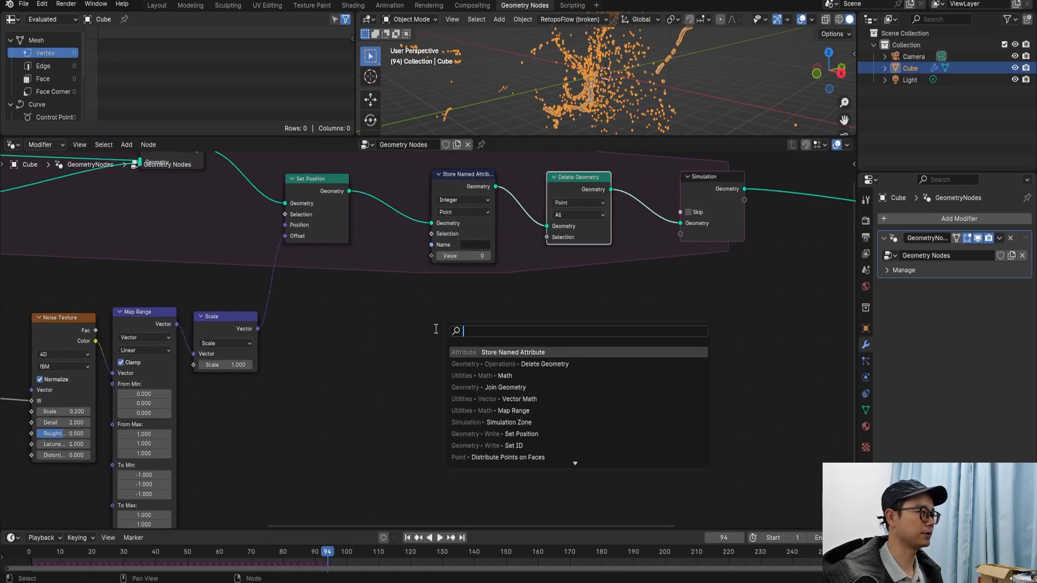
type("named")
key("Return")
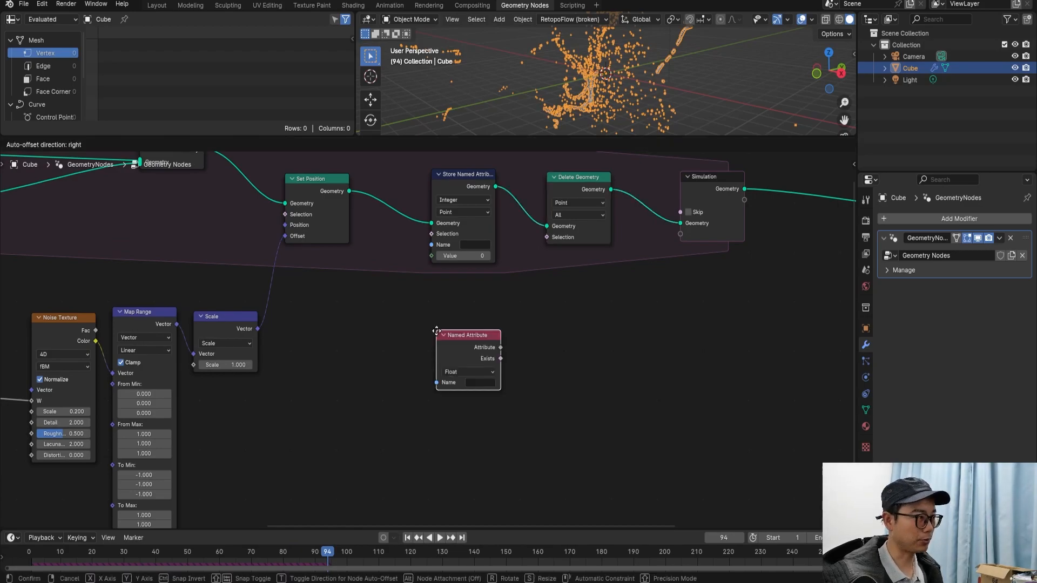
left_click(427, 372)
left_click(466, 413)
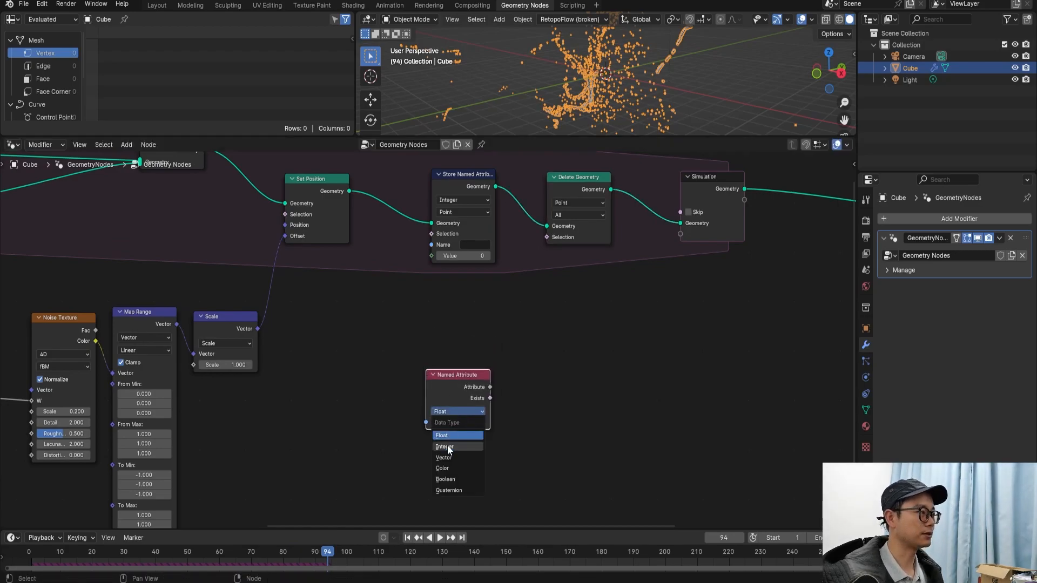
left_click(467, 426)
left_click(470, 422)
type("T")
key("Return")
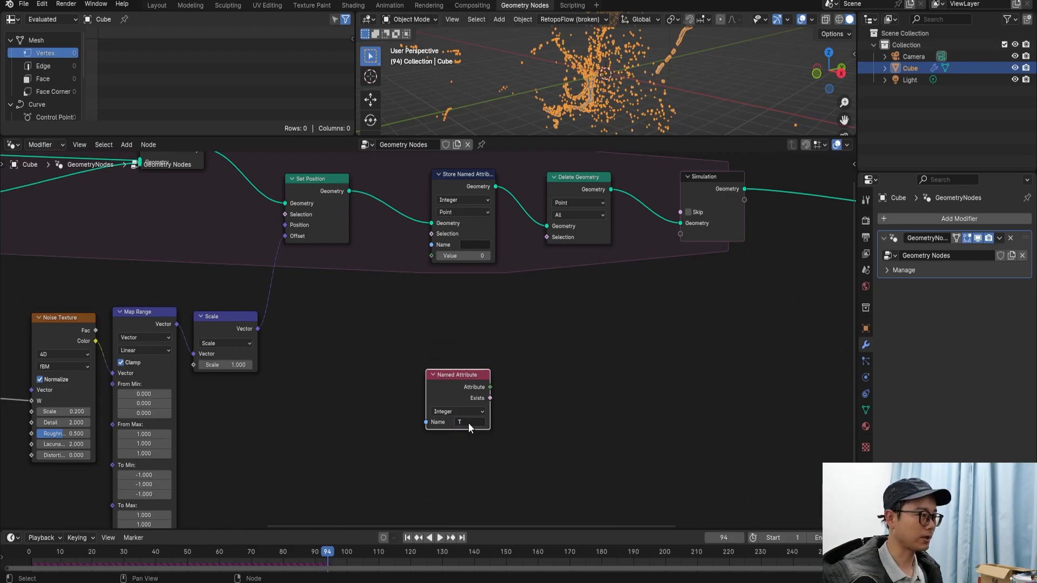
Step: Add a Math node set to Add, connect the Named Attribute output to its first value, and set the second value to 1
key("shift+a")
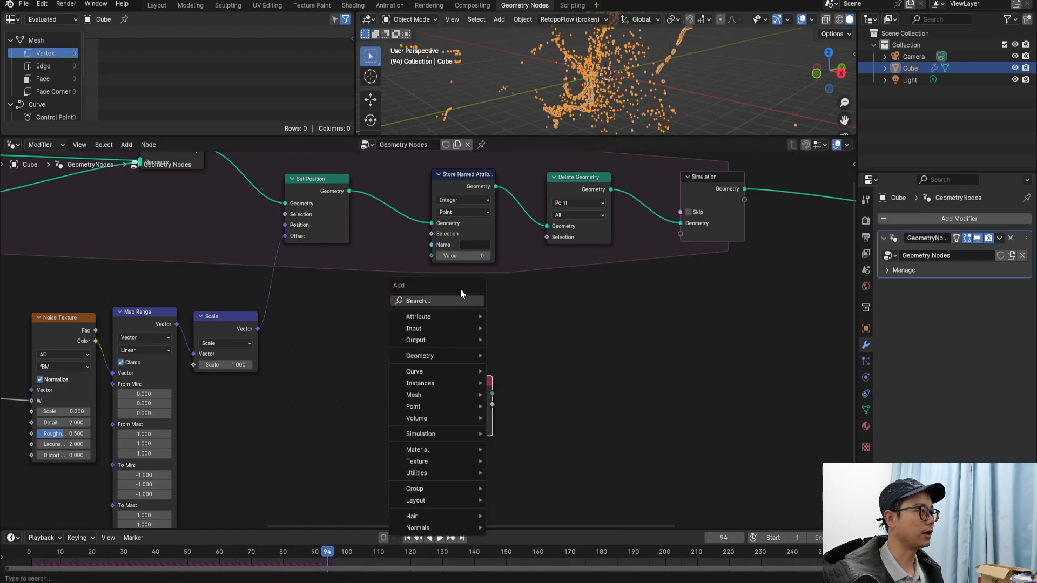
left_click(459, 301)
type("add")
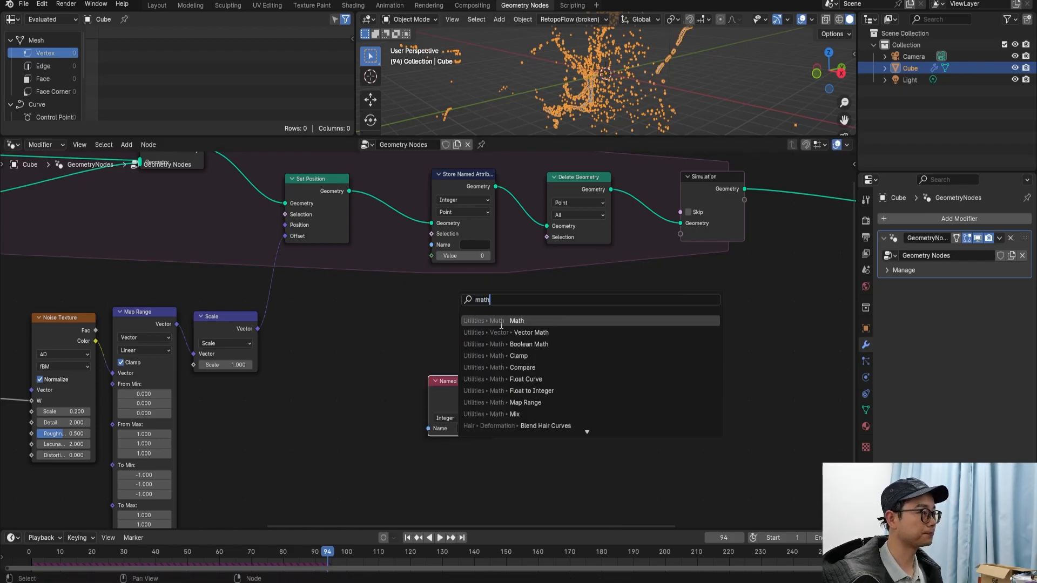
key("Return")
left_click(437, 295)
left_click_drag(444, 307, 434, 299)
left_click_drag(493, 393, 425, 342)
double_click(472, 351)
type("1")
key("Return")
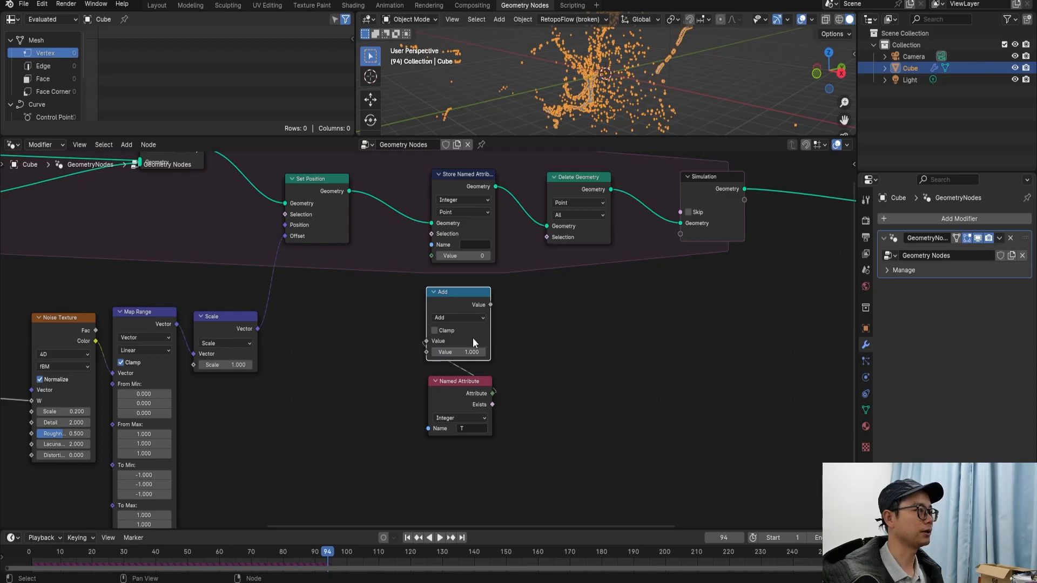
Step: Connect the Add node's output to Store Named Attribute's Value and set the stored attribute's name to T
left_click_drag(491, 303, 433, 258)
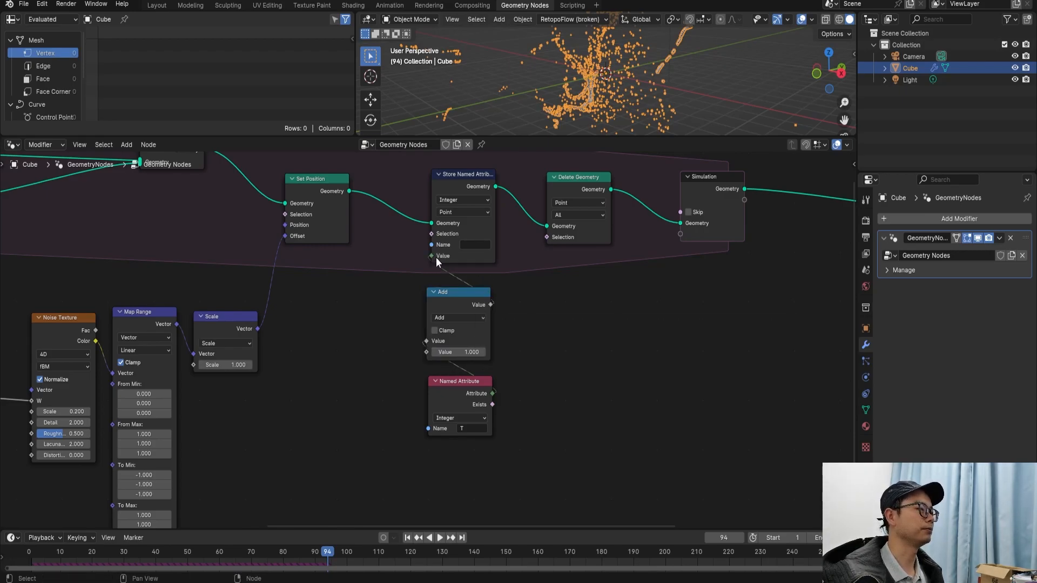
left_click(468, 246)
type("T")
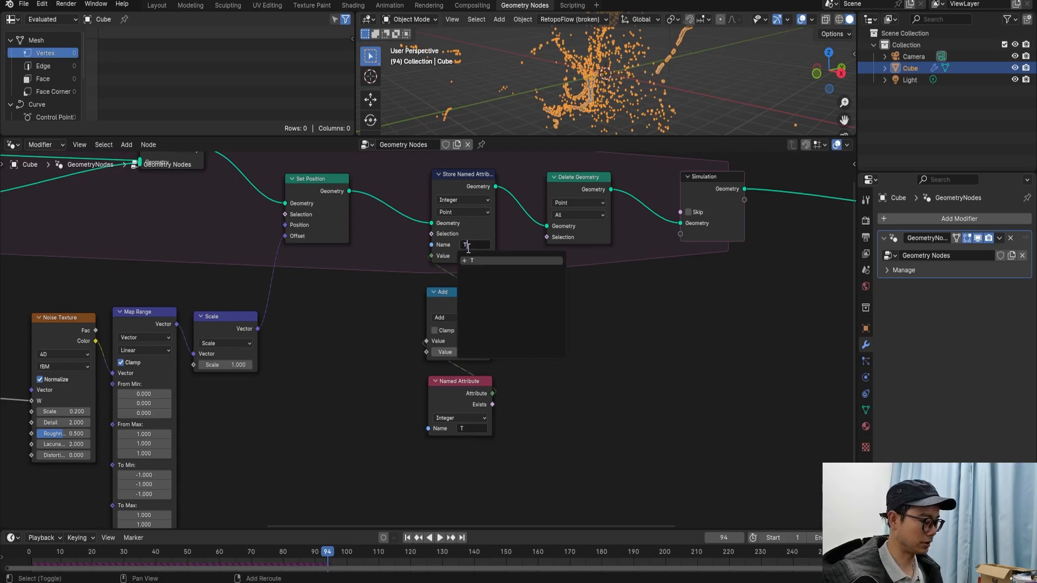
key("Return")
scroll(497, 253, "right", 1)
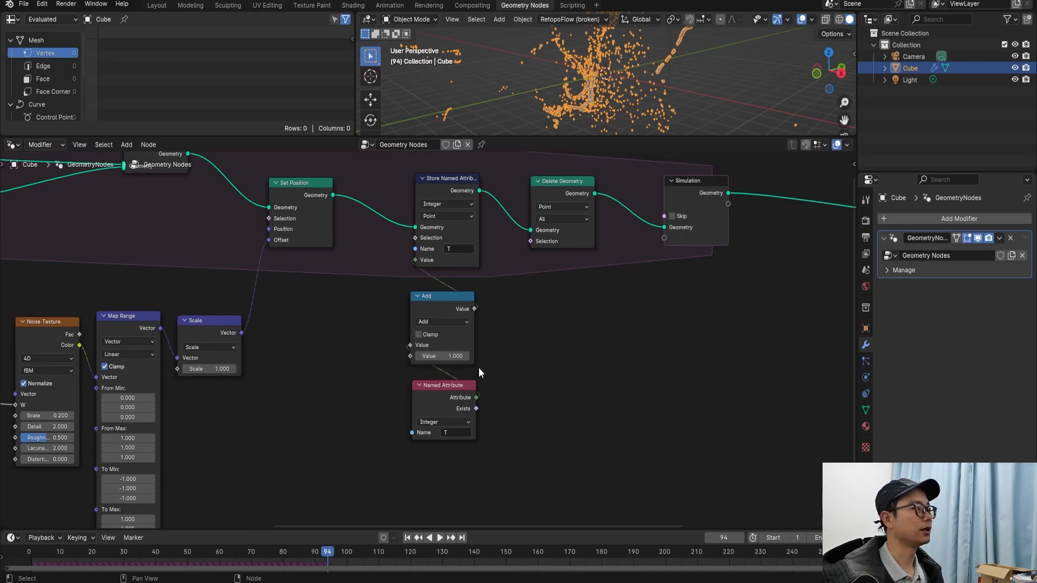
Step: Compare attribute T with an integer Greater Than node and connect its Result to Delete Geometry's Selection
left_click_drag(476, 398, 538, 363)
type("comp")
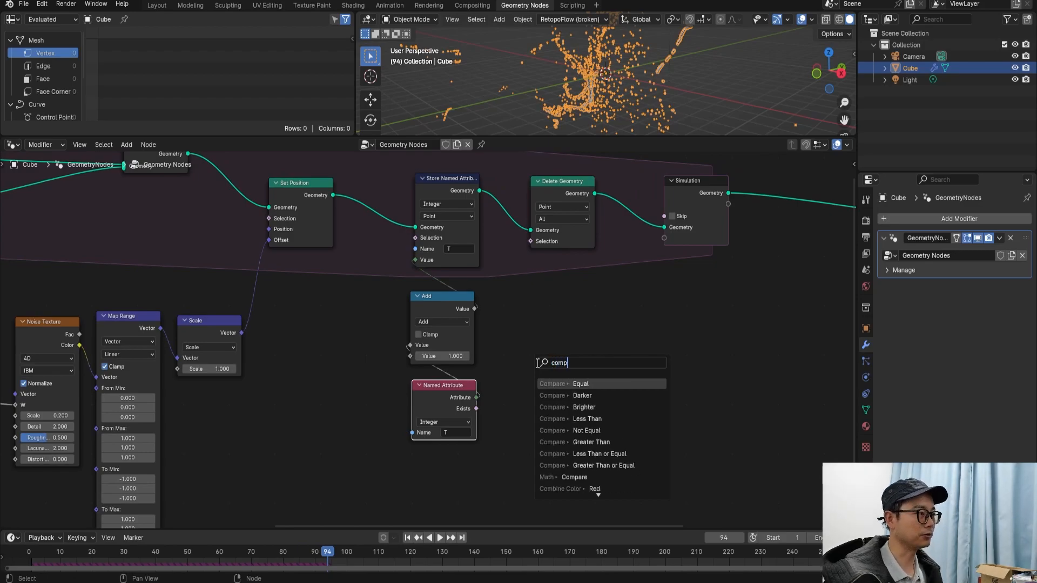
key("Return")
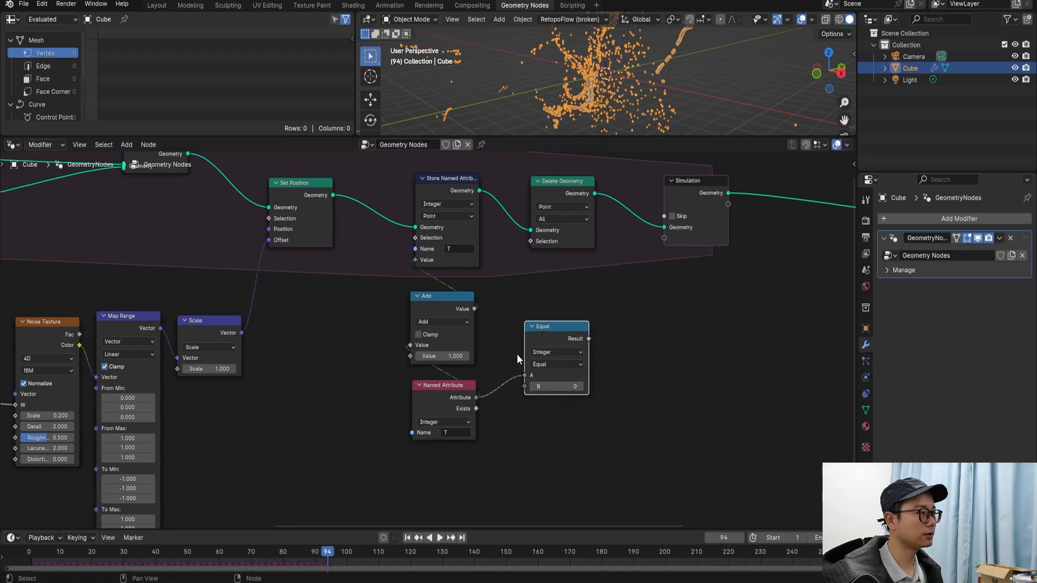
left_click(543, 362)
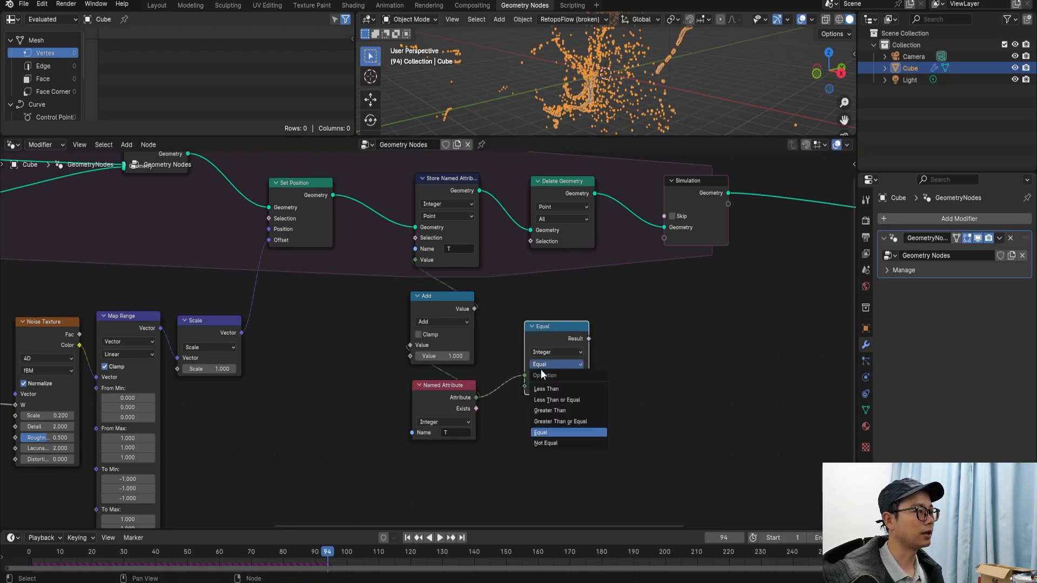
left_click(579, 411)
left_click_drag(589, 339, 531, 241)
scroll(541, 309, "down", 2)
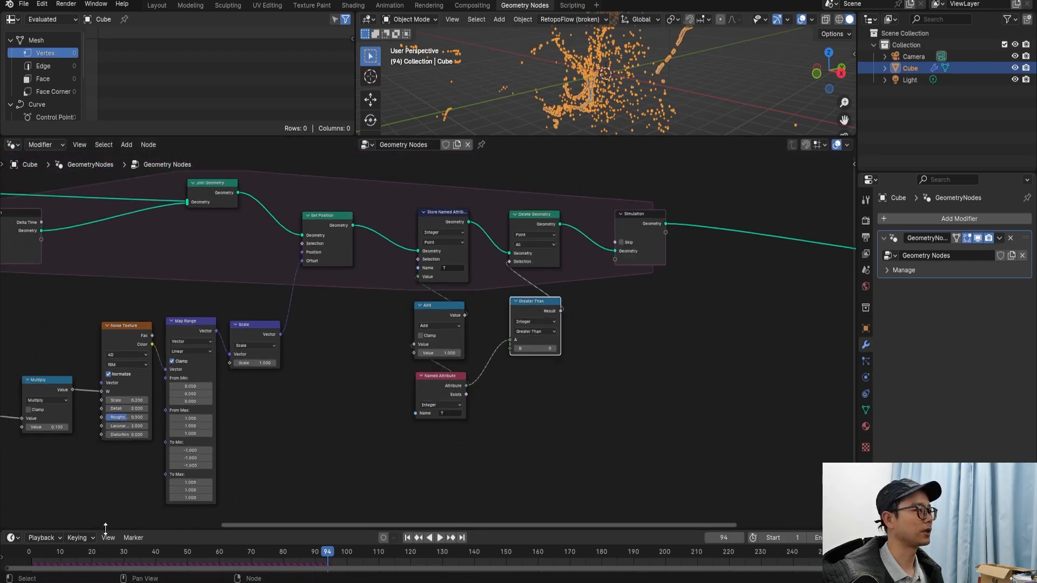
Step: Return the animation to its start and set the Greater Than node's B value to 30
key("shift+Left")
key("space")
key("Escape")
left_click(535, 348)
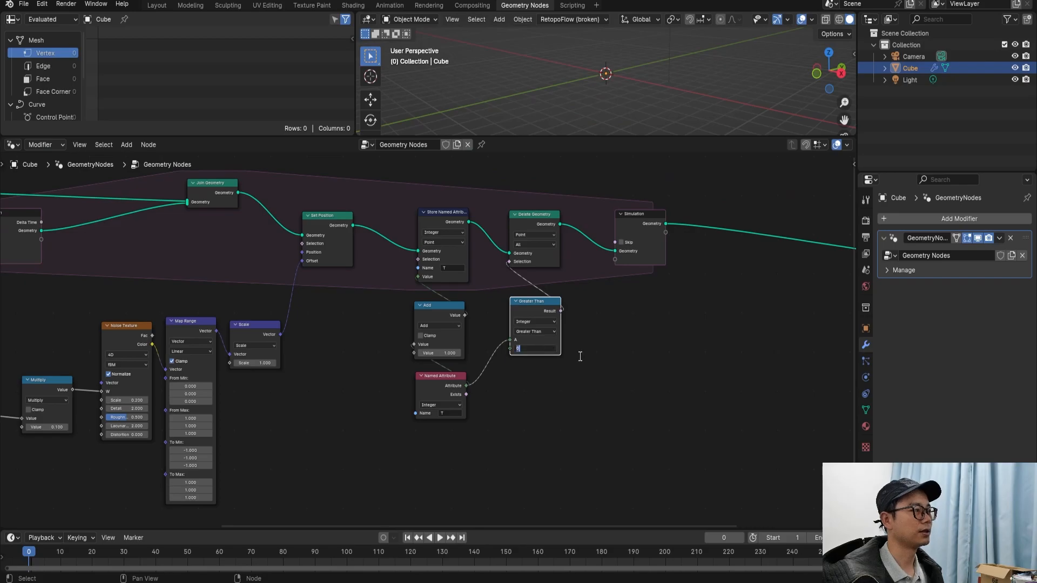
key("Return")
scroll(573, 352, "down", 3)
scroll(572, 352, "up", 1)
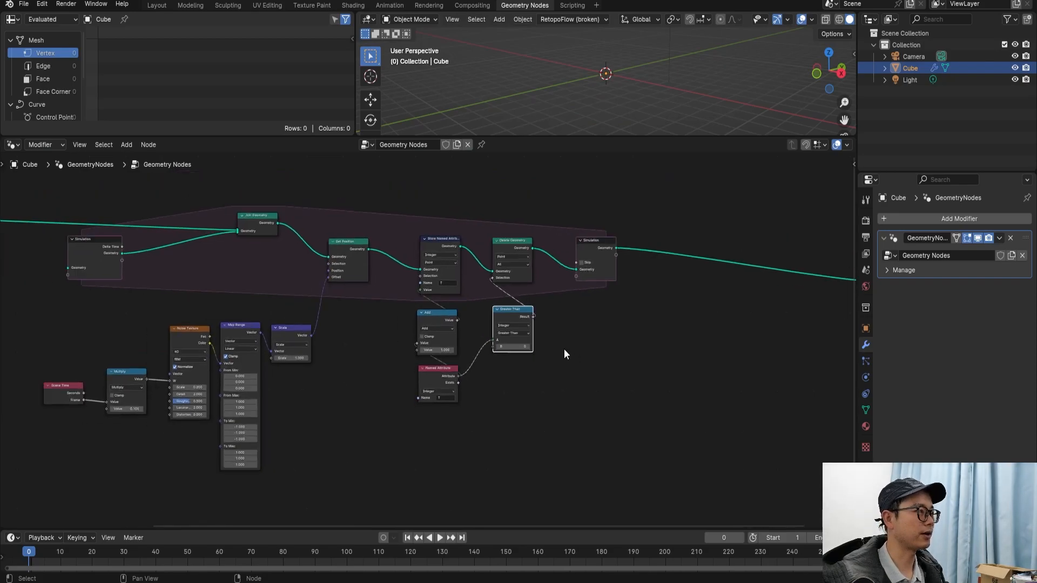
scroll(564, 349, "up", 1)
scroll(540, 347, "up", 2)
left_click(559, 351)
type("30")
key("Return")
scroll(555, 391, "down", 1)
scroll(498, 317, "down", 1)
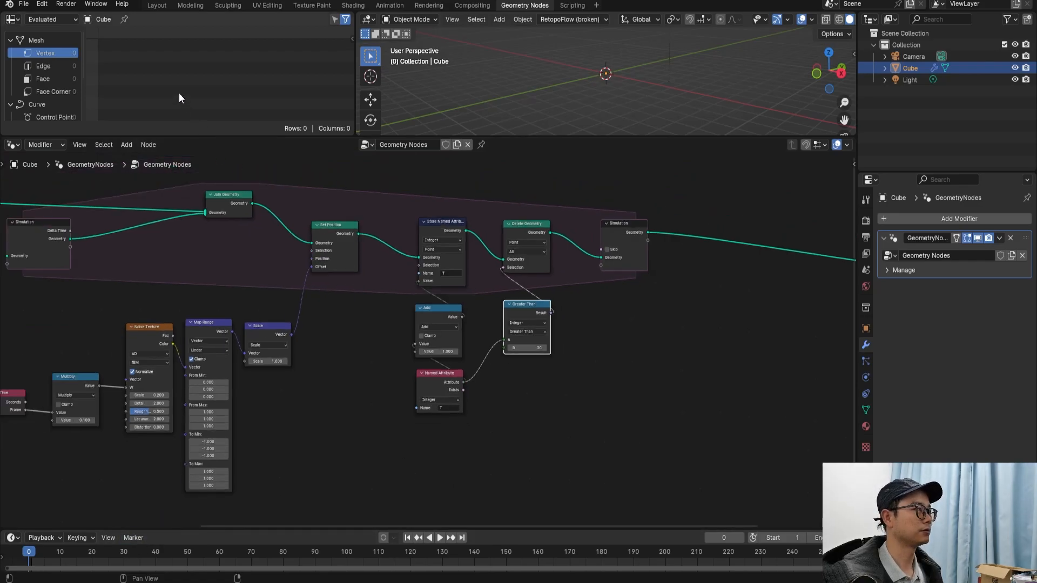
Step: Play the animation in the Layout workspace to check the limited particle lifetime, saving the file during playback, then stop it
left_click(162, 4)
key("space")
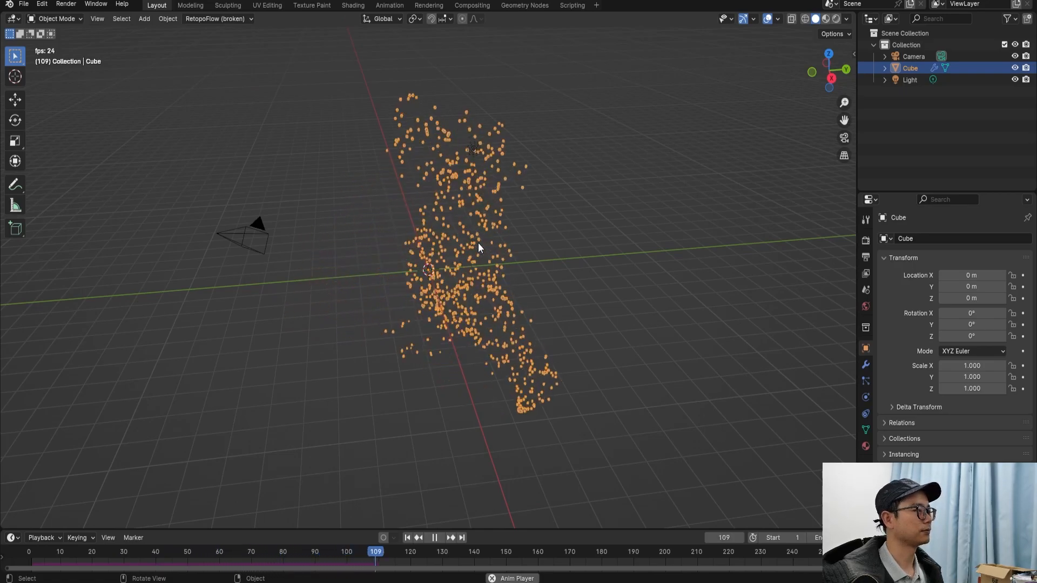
key("ctrl+s")
mouse_move(478, 243)
middle_mouse_down()
mouse_move(488, 242)
mouse_move(476, 238)
middle_mouse_up()
key("space")
Step: In the Geometry Nodes workspace, join all simulation nodes into a new frame labelled "emitter"
left_click(524, 5)
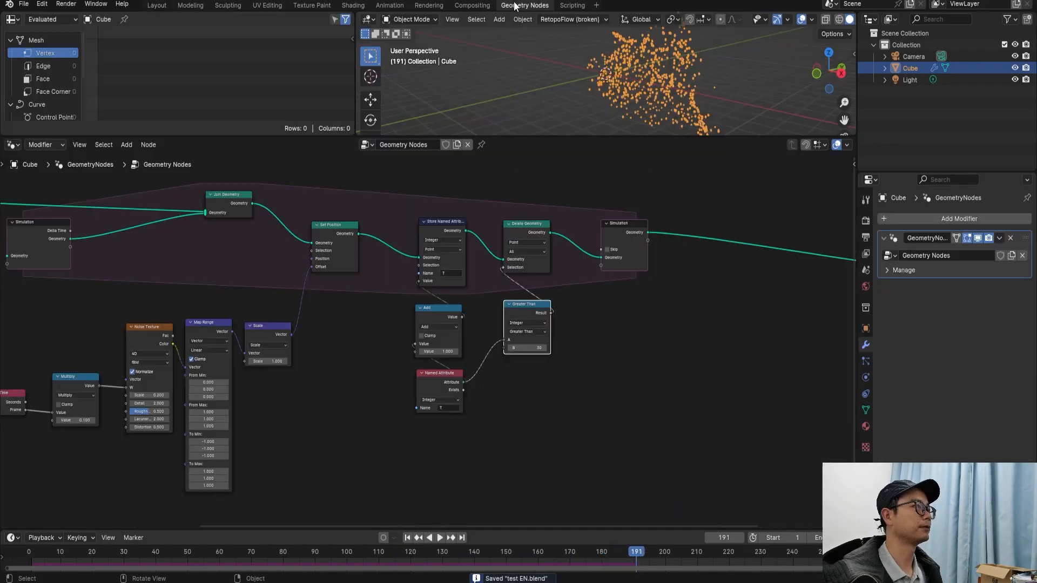
scroll(381, 352, "down", 5)
left_click_drag(167, 206, 562, 490)
key("ctrl+j")
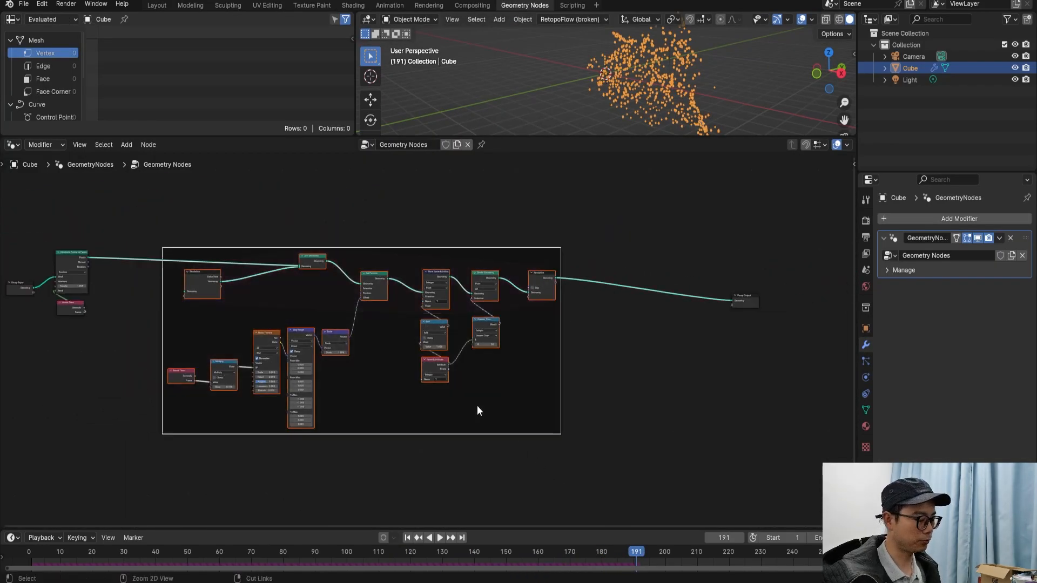
scroll(447, 338, "up", 1)
right_click(377, 252)
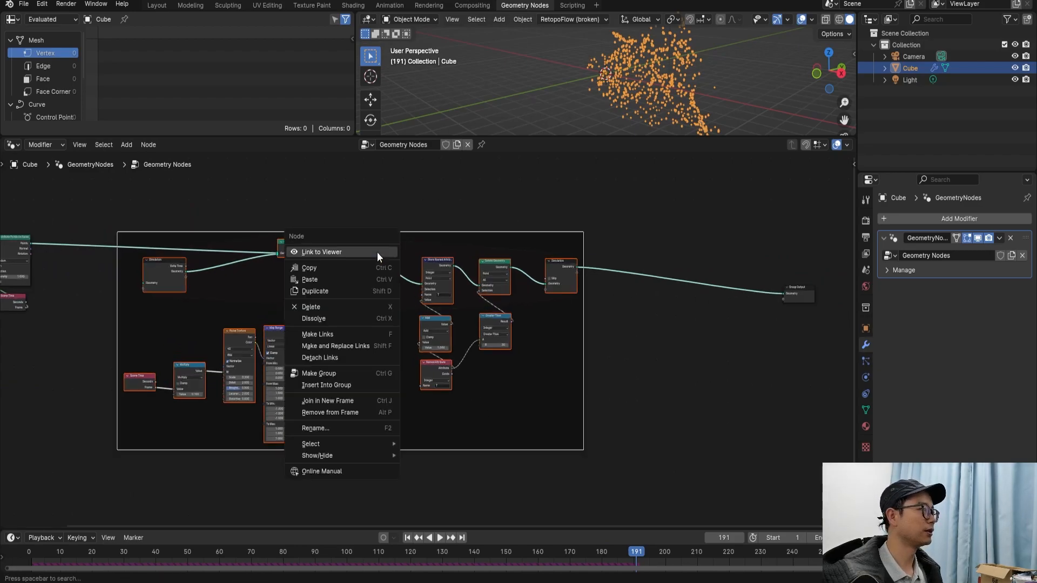
left_click(345, 427)
type("e")
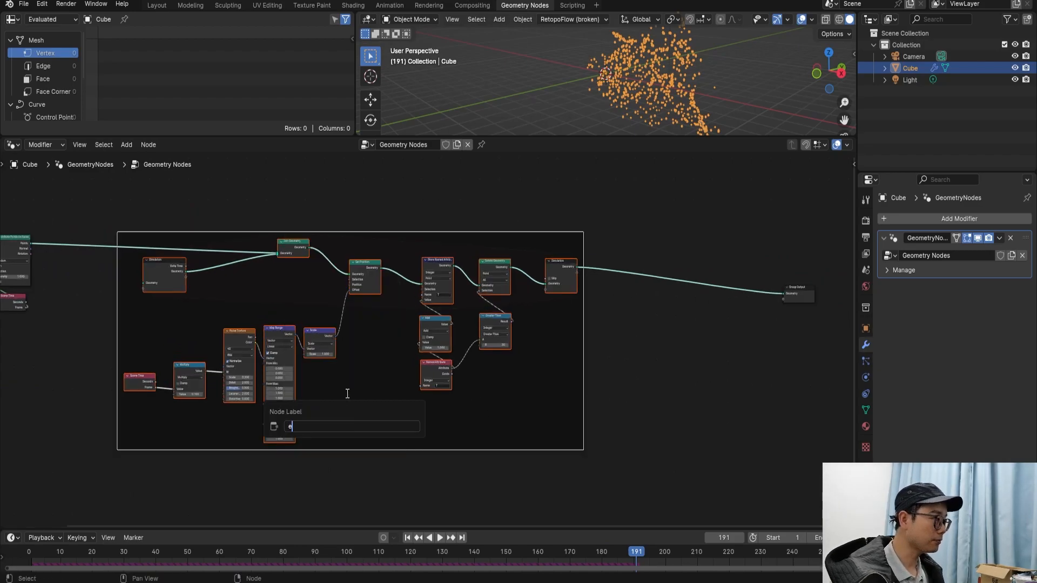
type("emitt")
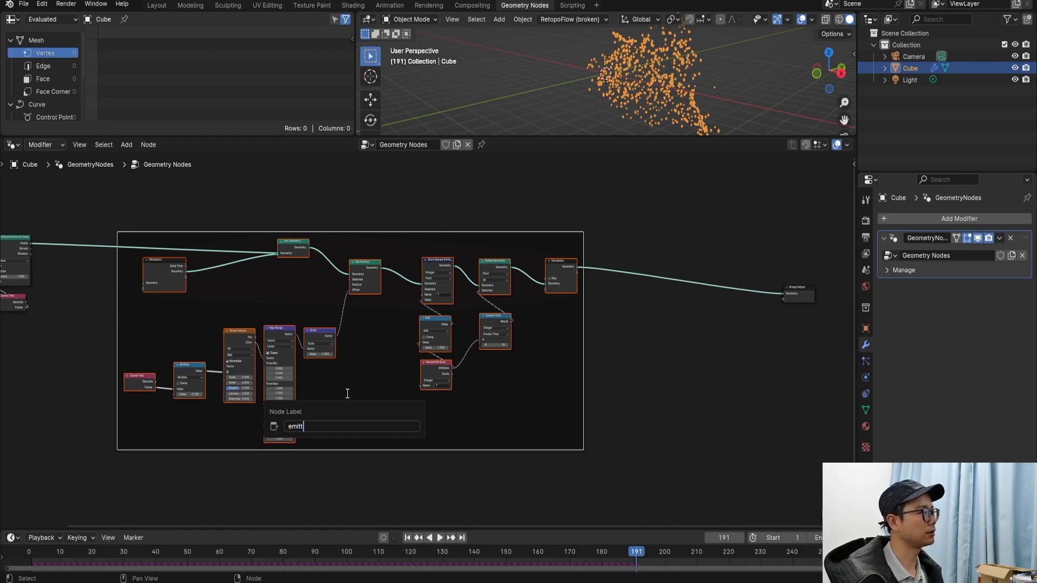
type("er")
key("Return")
scroll(360, 349, "up", 2)
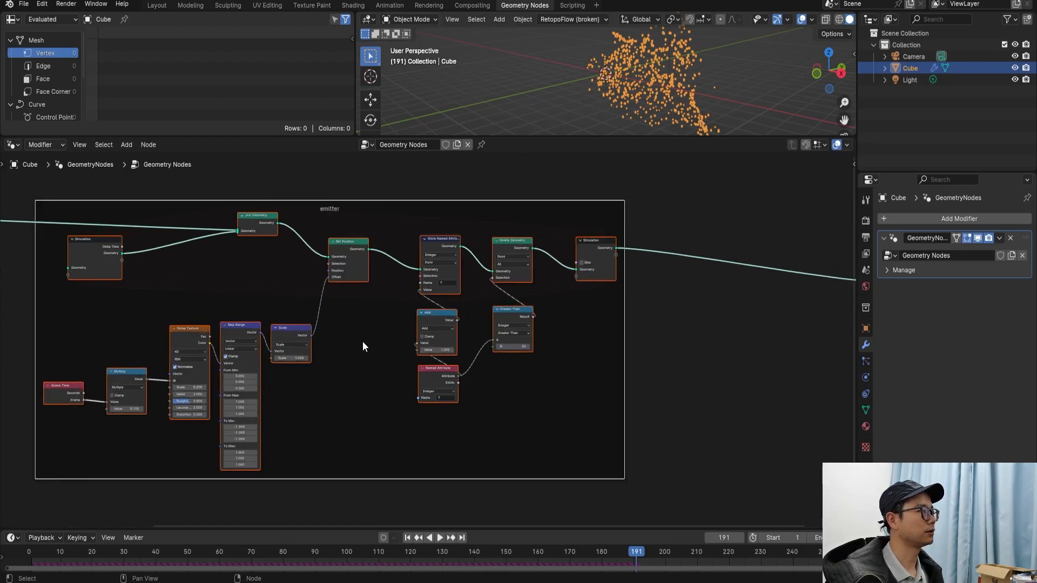
Step: Move the Group Output node farther away from the emitter frame to make room for more nodes
scroll(372, 360, "down", 1)
middle_click_drag(387, 369, 344, 374)
left_click(731, 303)
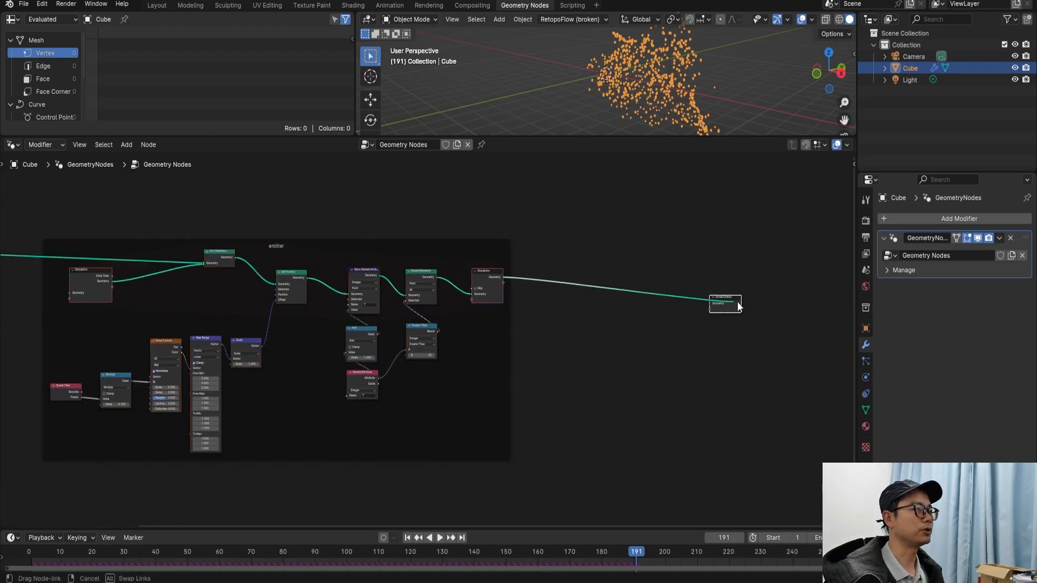
scroll(708, 310, "down", 1)
middle_click_drag(661, 320, 620, 317)
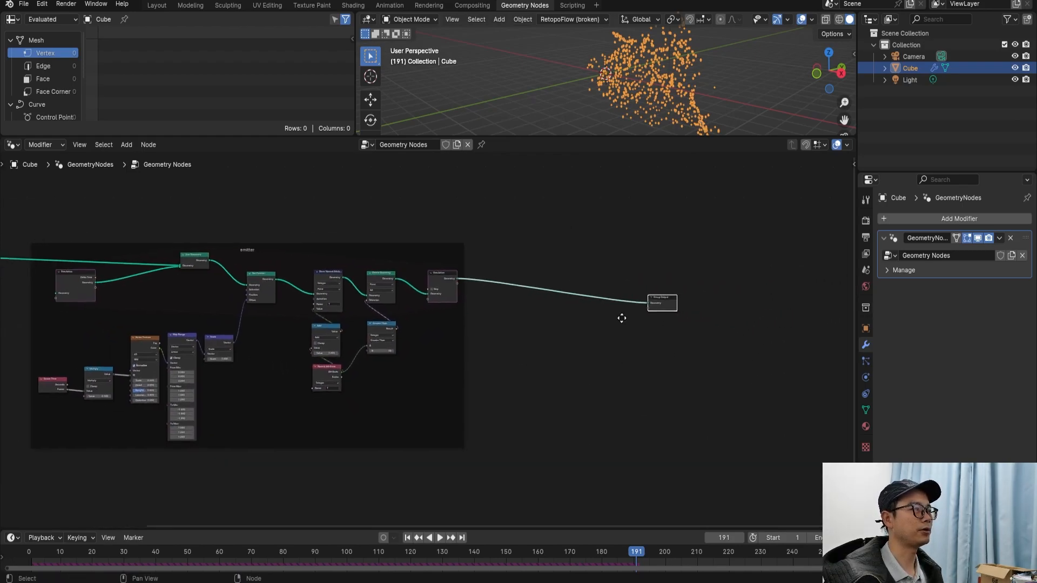
left_click_drag(671, 306, 803, 309)
Step: Add a second Simulation Zone between the emitter frame and Group Output, leaving it unconnected and spacing its two nodes apart
scroll(698, 296, "up", 2)
scroll(698, 297, "up", 2)
middle_click_drag(628, 306, 581, 320)
scroll(582, 320, "up", 1)
key("shift+a")
left_click(606, 301)
type("simu")
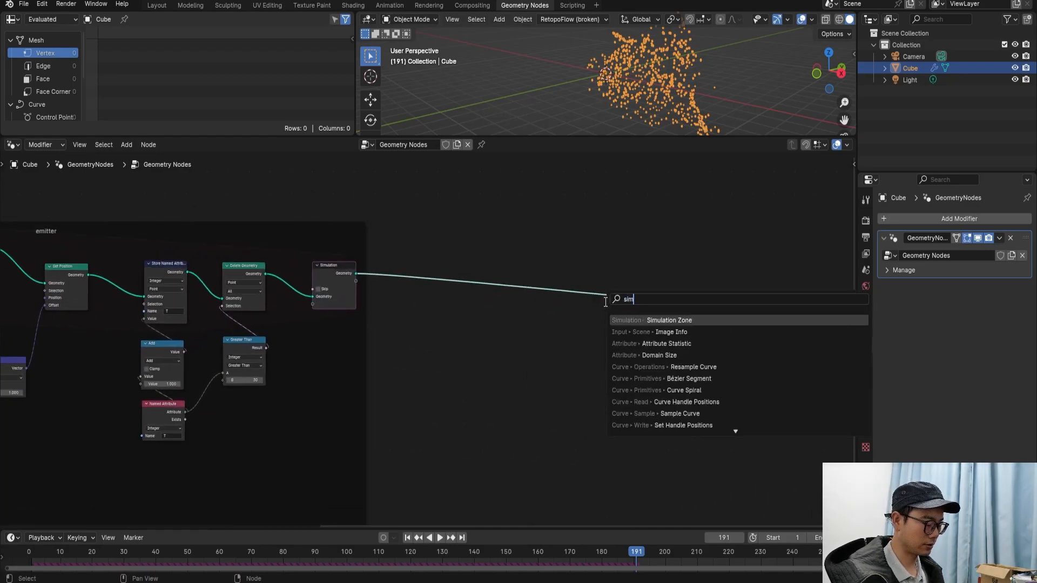
key("Return")
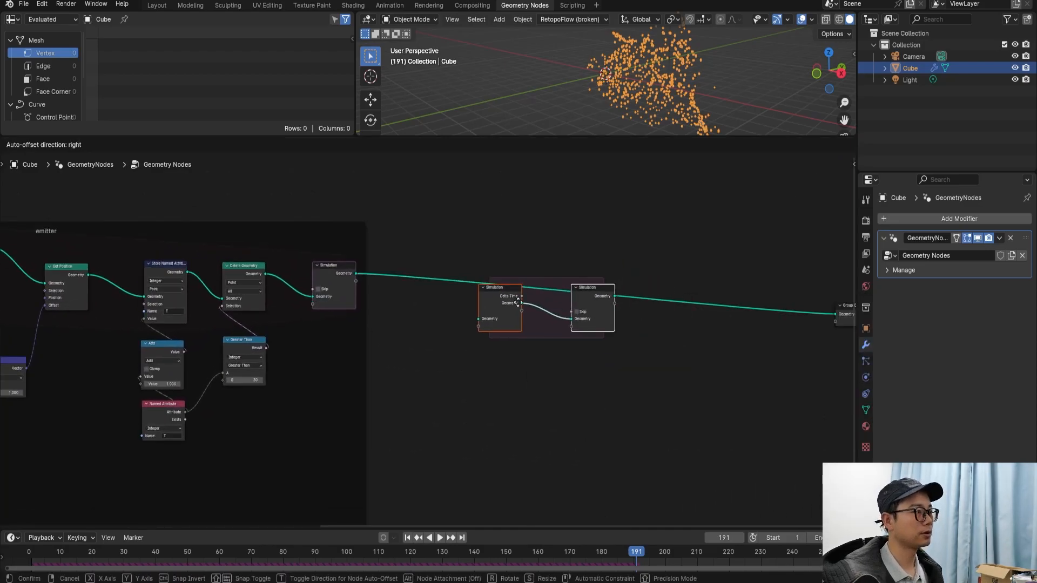
left_click(508, 351)
middle_click_drag(589, 356, 540, 352)
left_click_drag(524, 351, 643, 349)
Step: Insert a Join Geometry node inside the new simulation zone and connect the emitter simulation's Geometry output to it
scroll(429, 358, "up", 2)
key("shift+a")
type("join")
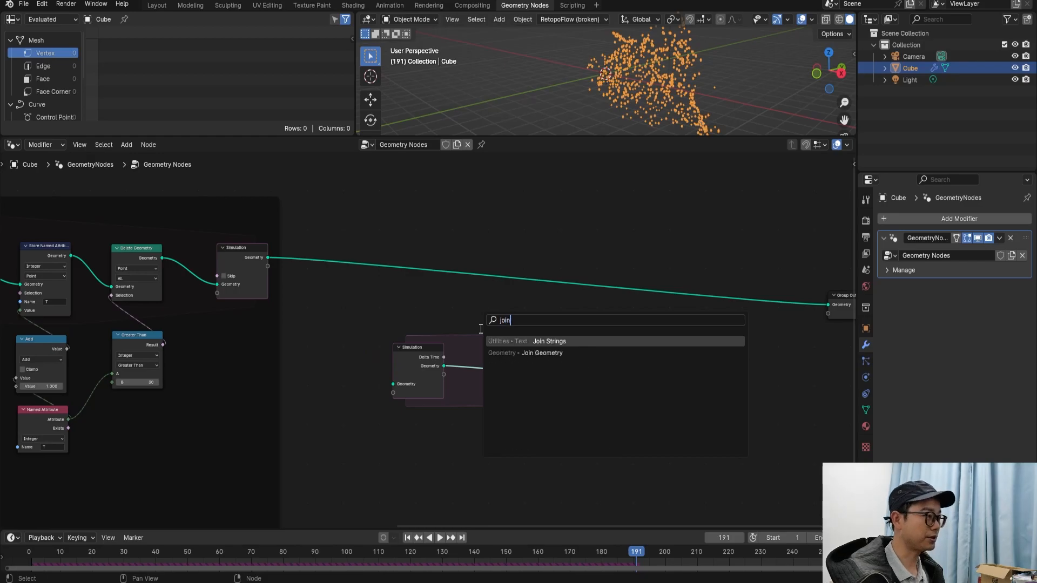
left_click(541, 352)
left_click(539, 349)
left_click_drag(540, 349, 498, 326)
left_click_drag(273, 257, 510, 347)
Step: Connect the new simulation zone's Geometry output to Group Output and space out the zone's nodes
middle_click_drag(540, 365, 477, 342)
left_click_drag(628, 331, 765, 281)
scroll(601, 345, "up", 2)
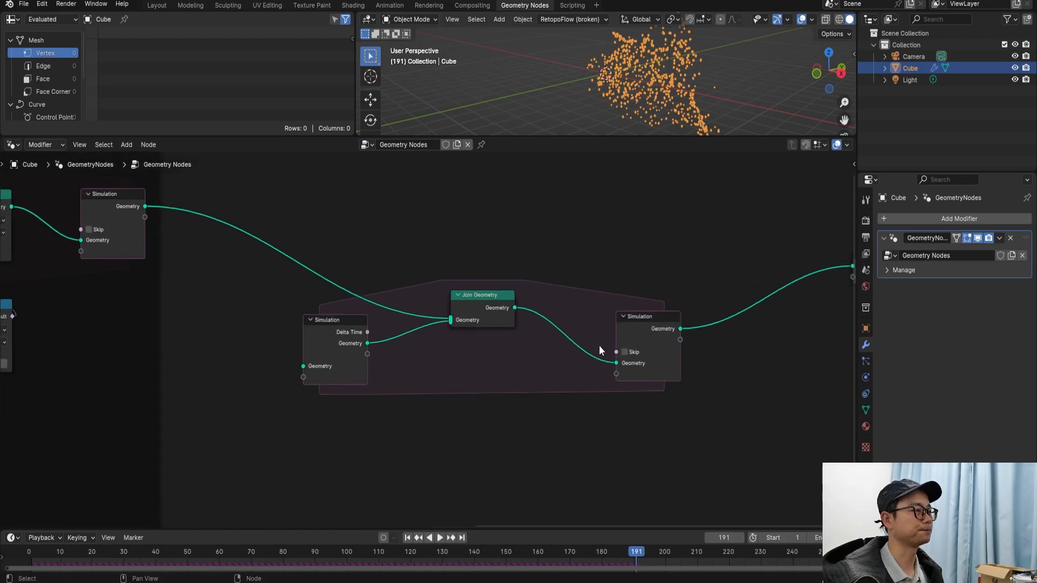
left_click_drag(341, 335, 257, 360)
middle_click_drag(381, 387, 390, 346)
left_click(676, 289)
left_click_drag(690, 288, 755, 312)
scroll(638, 300, "down", 2)
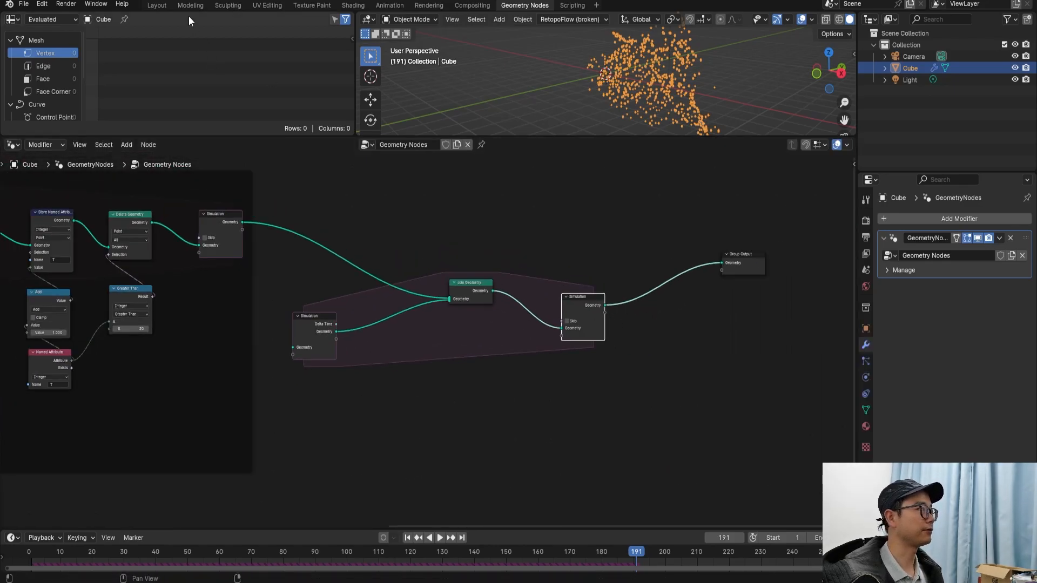
Step: Play the animation from its start in the Layout workspace, stop it and inspect the accumulated particle trails
left_click(166, 7)
left_click(34, 554)
key("space")
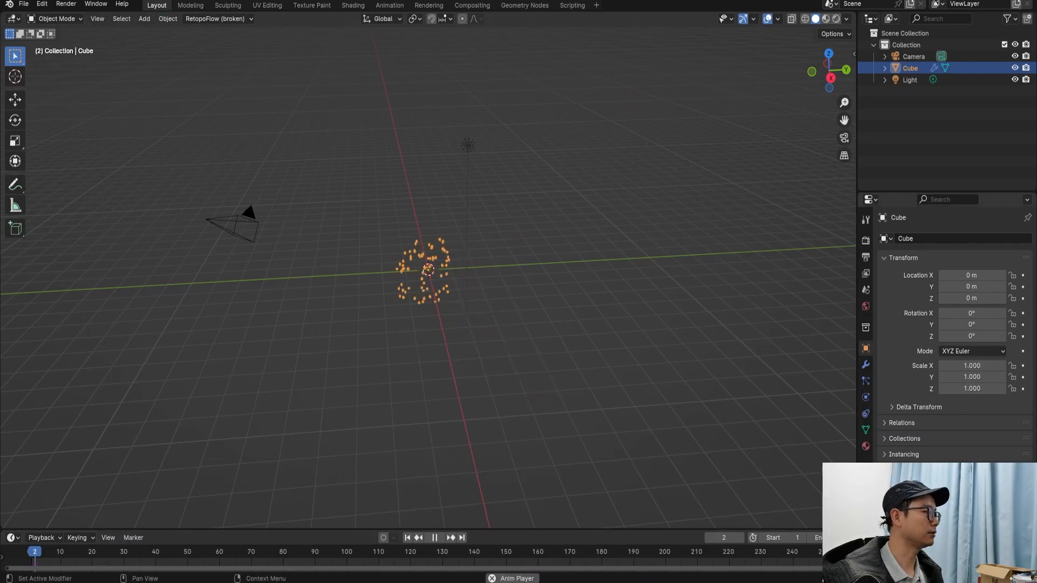
key("space")
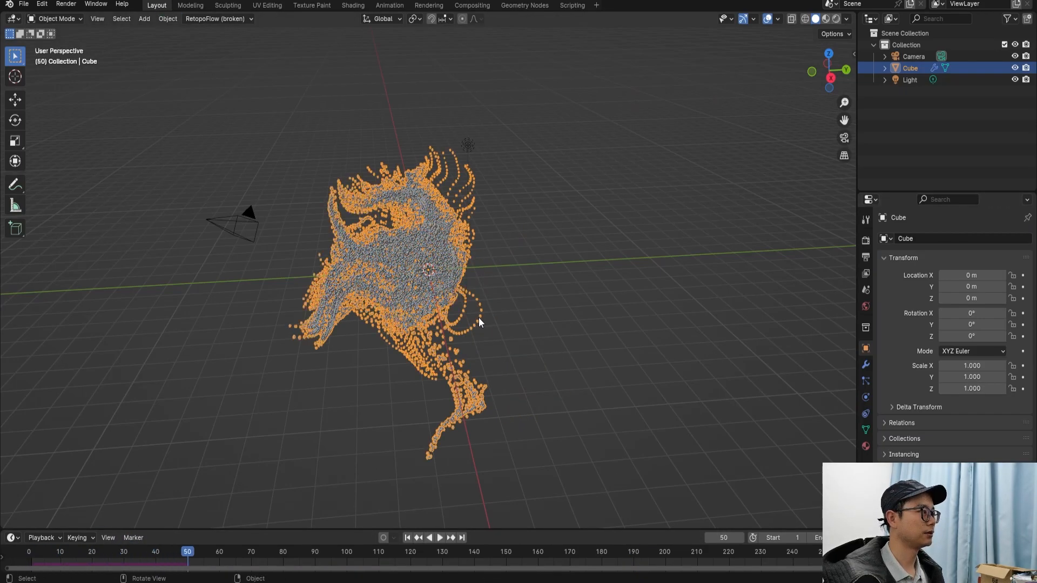
scroll(447, 313, "up", 3)
scroll(447, 313, "up", 2)
middle_click_drag(426, 321, 459, 351)
Step: In the Geometry Nodes workspace, duplicate the emitter's five attribute T and deletion nodes below the new zone and detach the copies from their frame
left_click(540, 5)
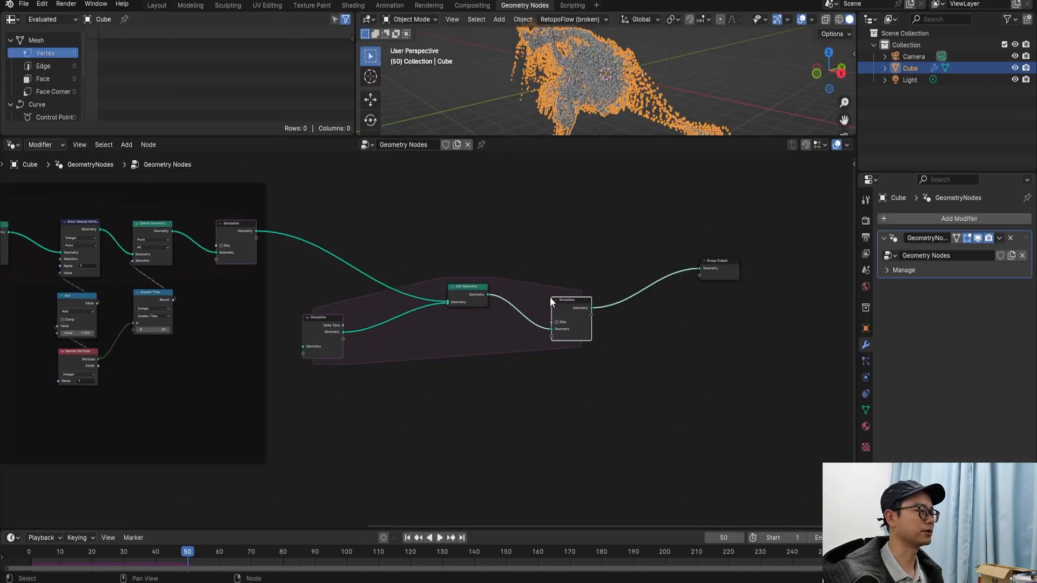
left_click_drag(600, 299, 620, 322)
middle_click_drag(128, 279, 254, 283)
left_click_drag(244, 415, 103, 193)
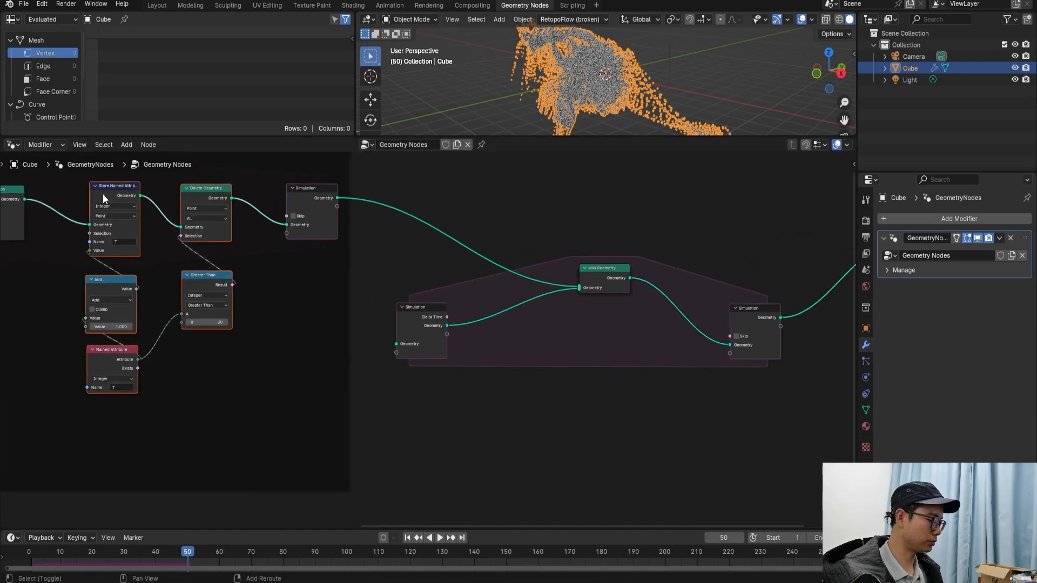
key("shift+d")
left_click(598, 381)
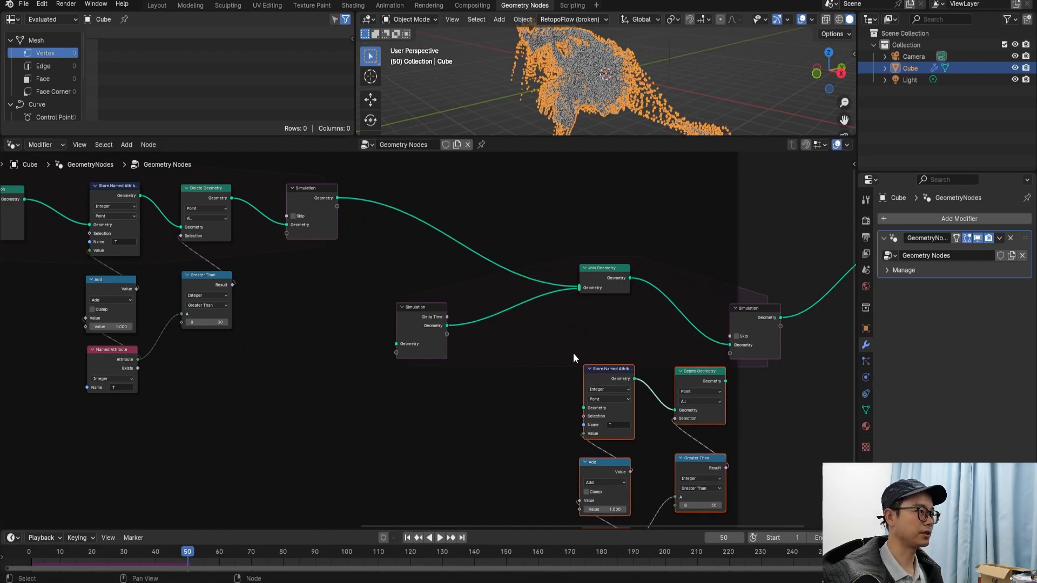
key("alt+p")
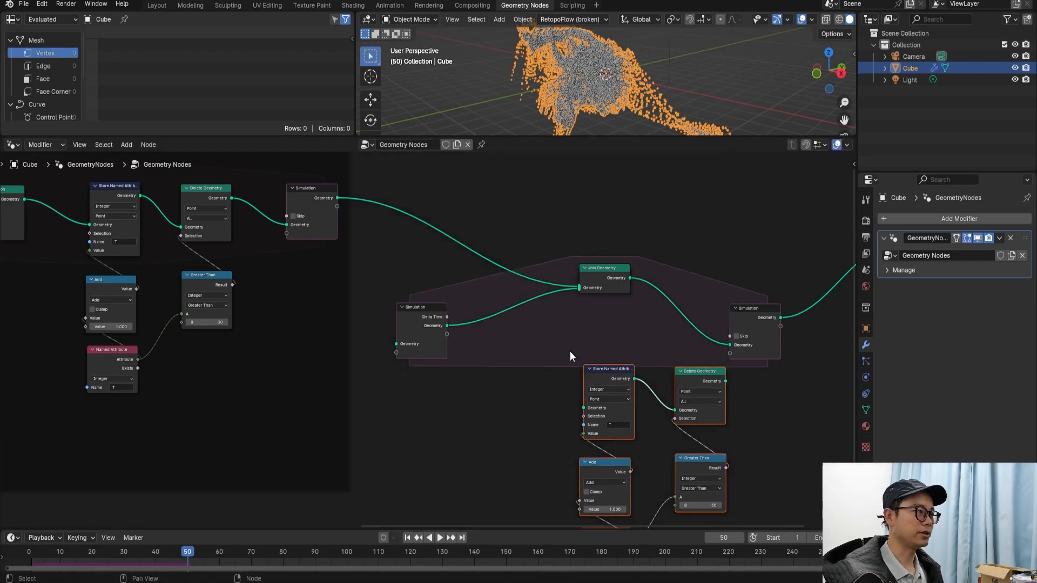
Step: Insert the copied Store Named Attribute and Delete Geometry nodes between Join Geometry and the second simulation's output node
middle_click_drag(546, 372, 348, 308)
left_click_drag(552, 238, 642, 231)
left_click_drag(382, 269, 484, 478)
left_click_drag(382, 266, 526, 509)
left_click_drag(495, 320, 550, 228)
left_click_drag(434, 214, 436, 224)
left_click_drag(621, 274, 620, 273)
Step: Save the file and set the B value of the copied Greater Than node to 15
scroll(618, 277, "up", 2)
middle_click_drag(616, 287, 401, 347)
scroll(401, 347, "up", 2)
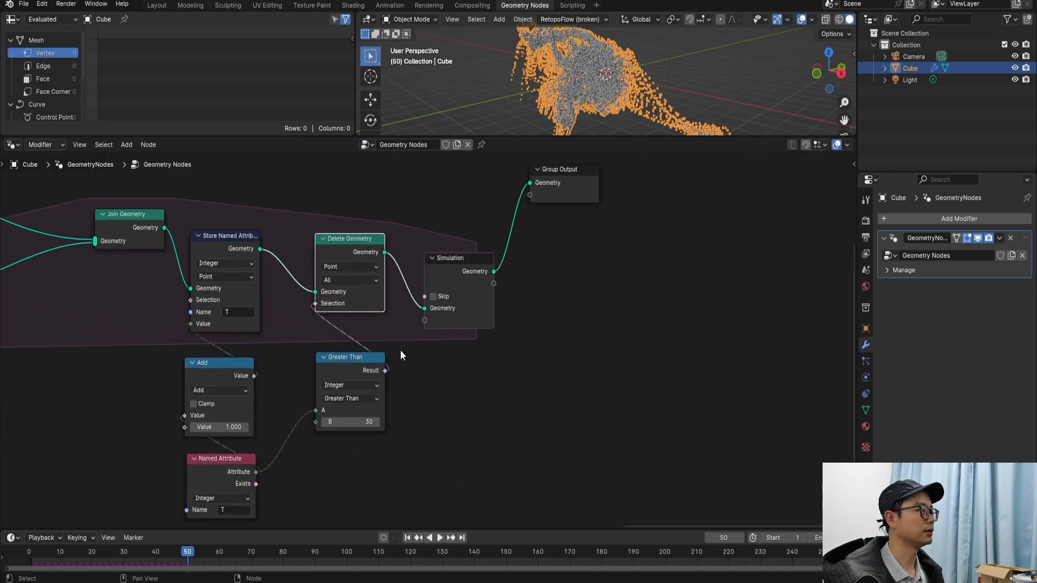
scroll(365, 411, "up", 1)
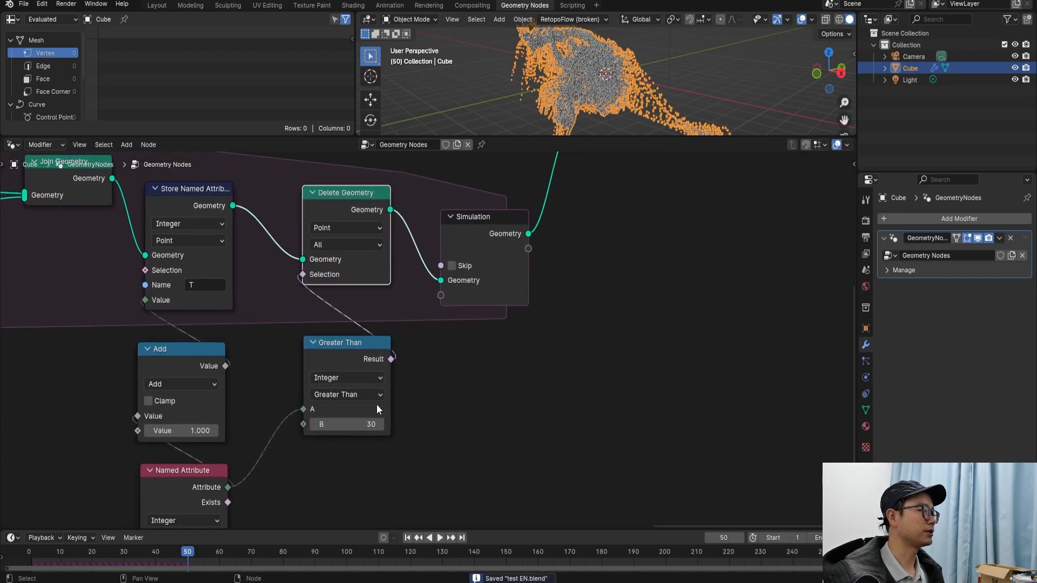
left_click(359, 423)
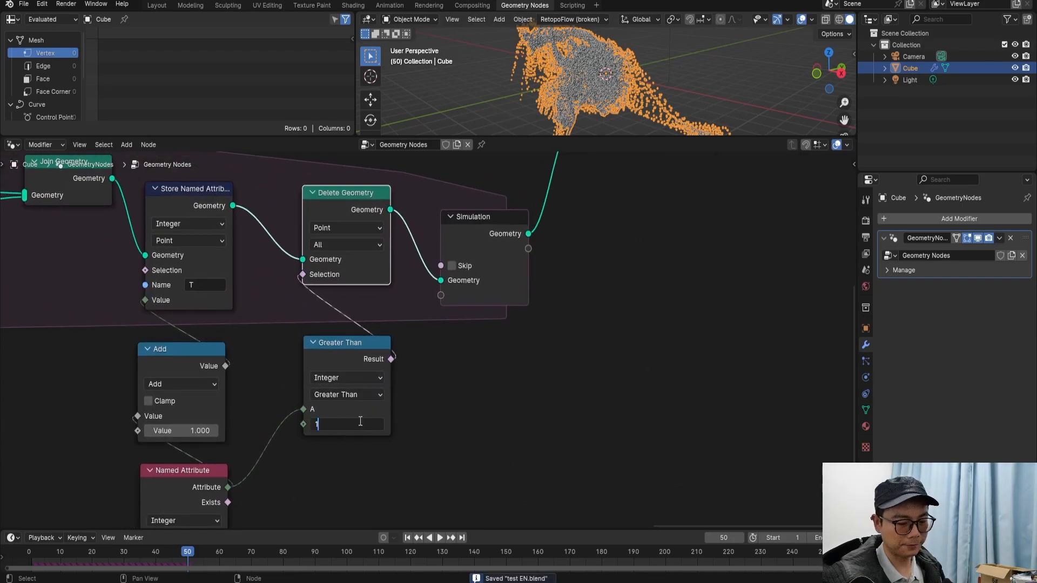
scroll(358, 421, "down", 2)
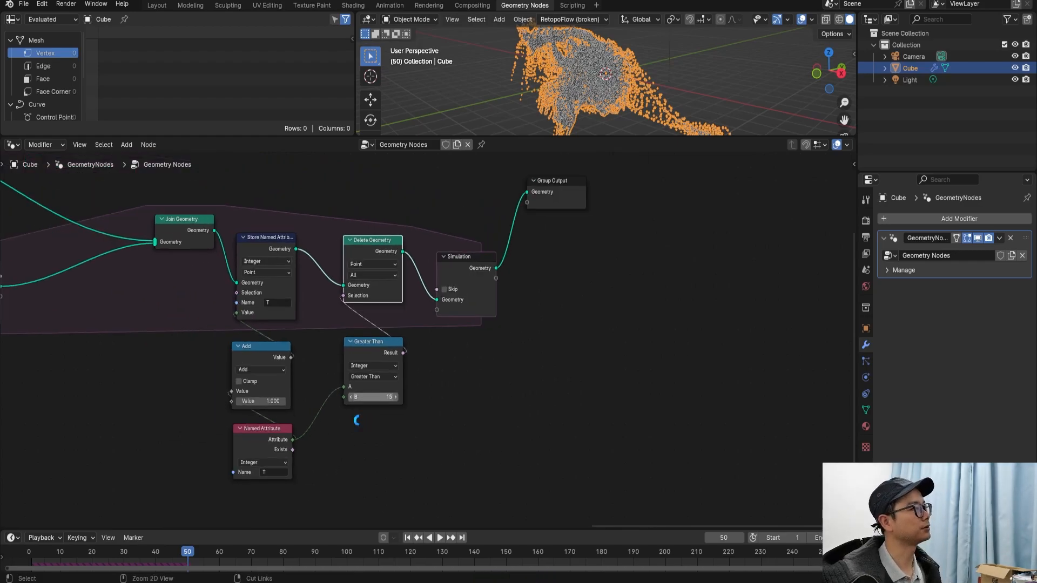
Step: Play the animation from the start in the Layout workspace to check the shortened trails, then stop it
left_click(30, 550)
key("space")
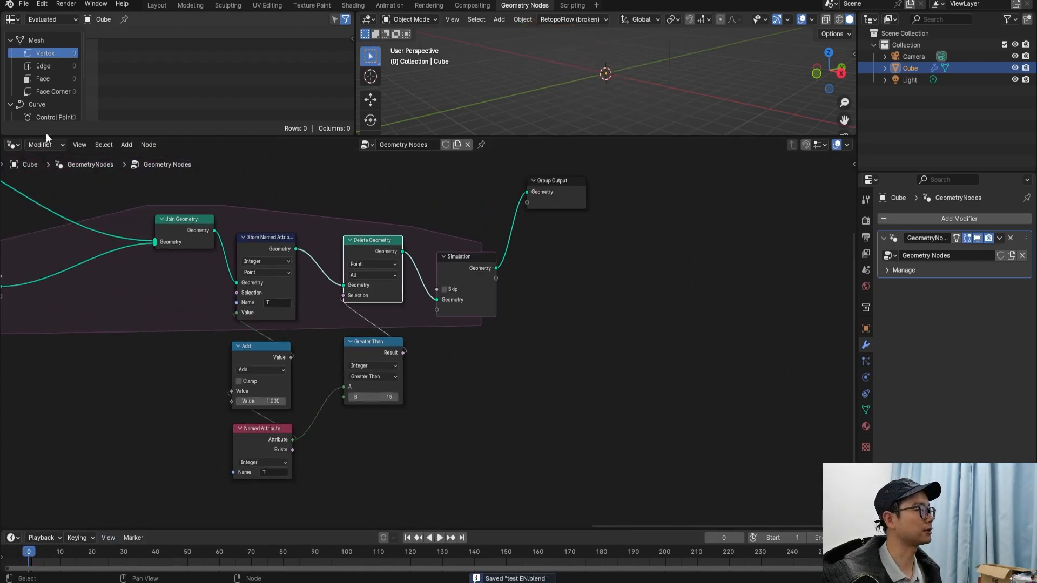
left_click(157, 5)
key("space")
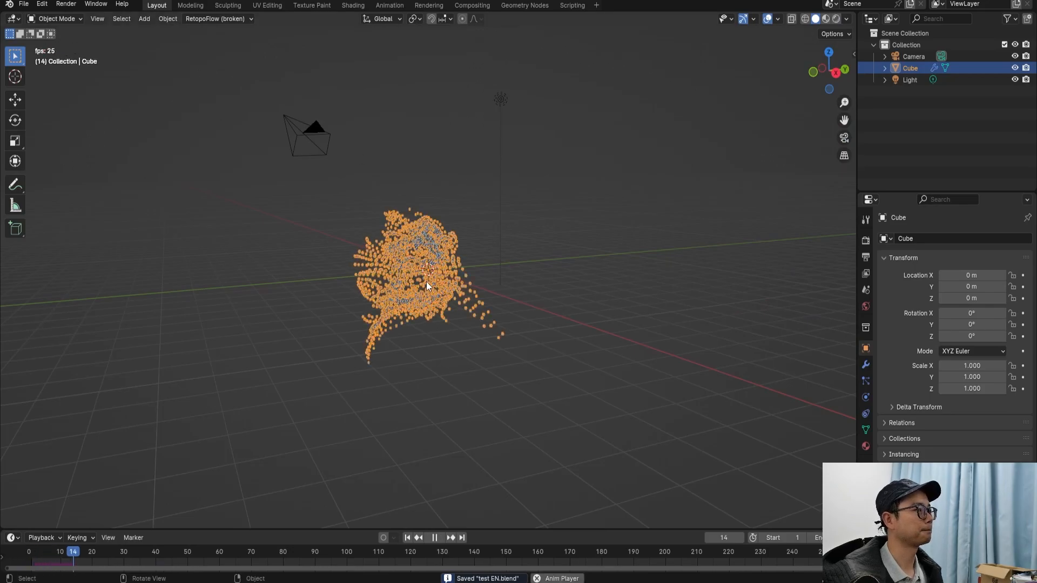
middle_click_drag(408, 298, 432, 312)
scroll(433, 305, "up", 4)
scroll(433, 296, "down", 5)
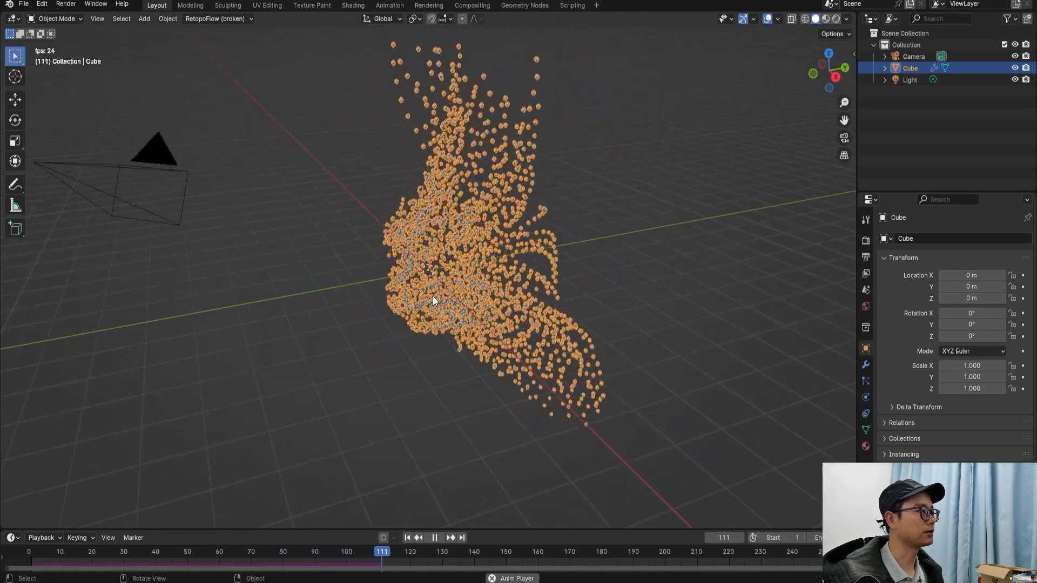
key("space")
Step: In the Geometry Nodes workspace, move Group Output well away from the second simulation zone
left_click(518, 9)
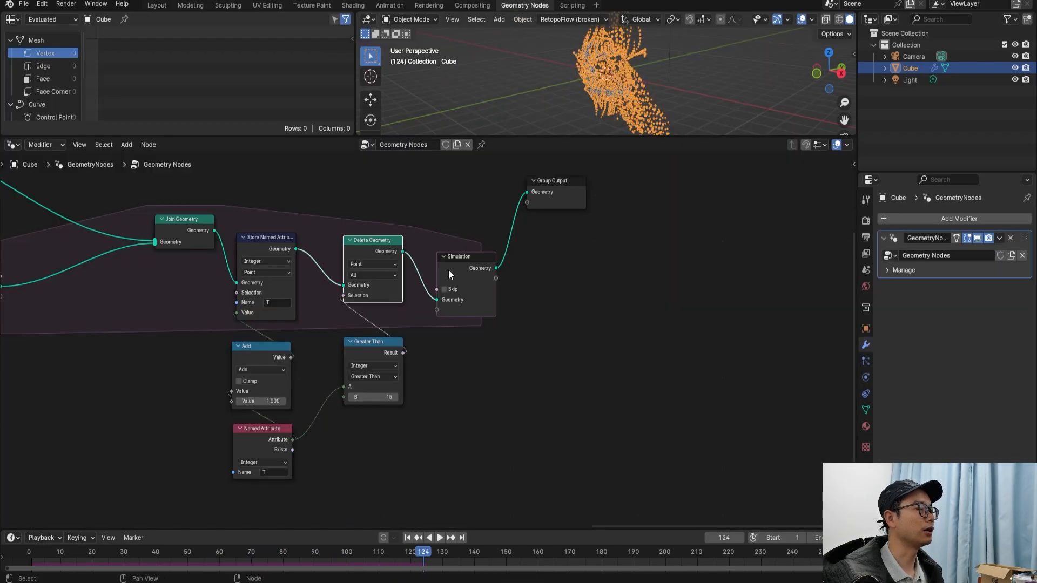
middle_click_drag(452, 267, 415, 312)
left_click_drag(519, 247, 800, 336)
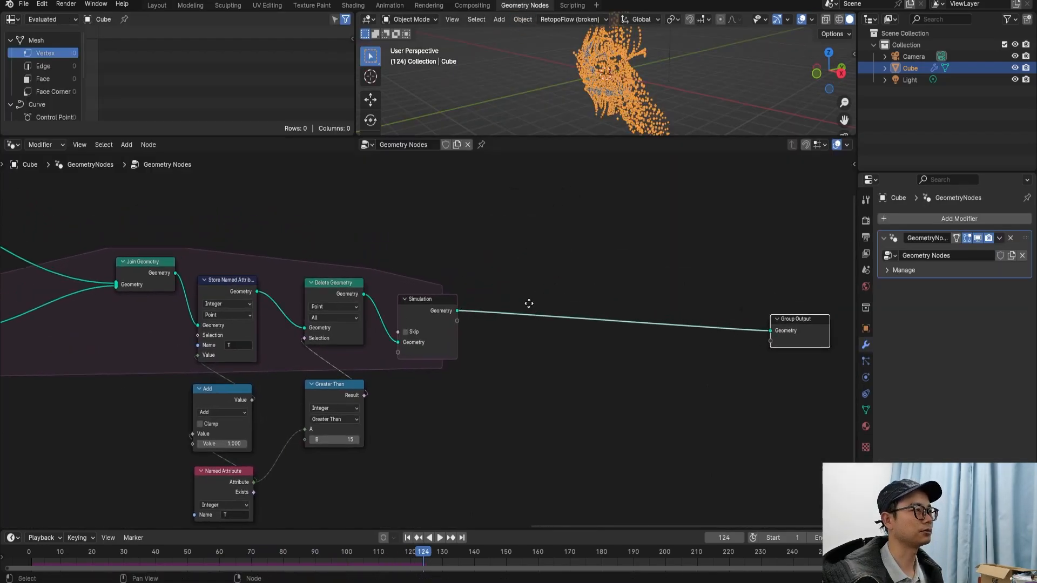
scroll(513, 303, "down", 2)
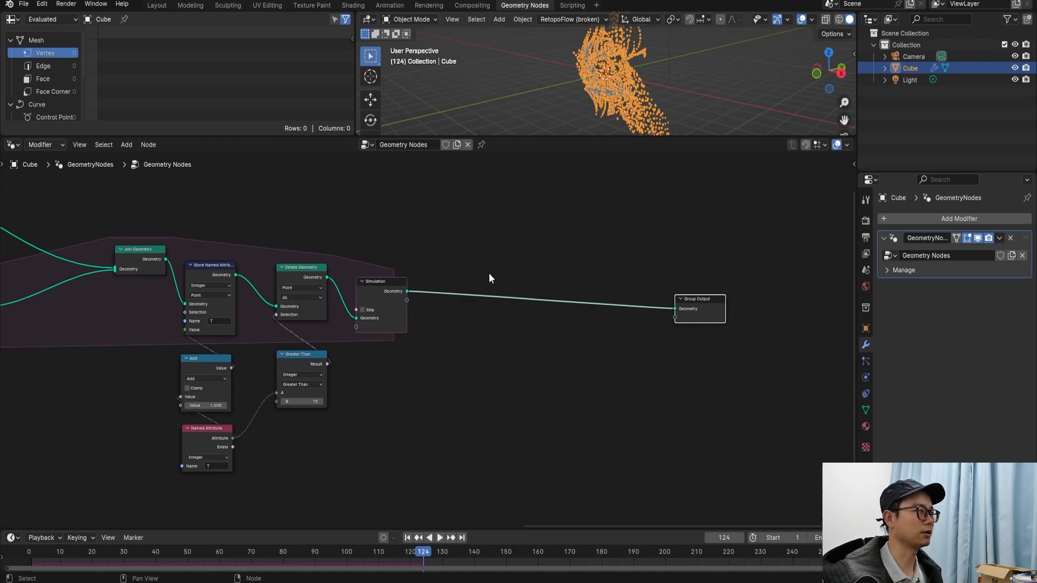
scroll(489, 273, "up", 2)
key("shift+a")
left_click(511, 239)
key("Escape")
Step: Select all nodes of the second simulation and join them into a new frame
scroll(385, 294, "down", 4)
scroll(384, 292, "down", 2)
middle_click_drag(351, 290, 377, 293)
middle_click_drag(69, 262, 115, 255)
left_click_drag(78, 217, 453, 474)
key("ctrl+j")
Step: Label the new frame "trail" and save the file
scroll(279, 298, "up", 1)
right_click(280, 254)
left_click(279, 254)
type("tr")
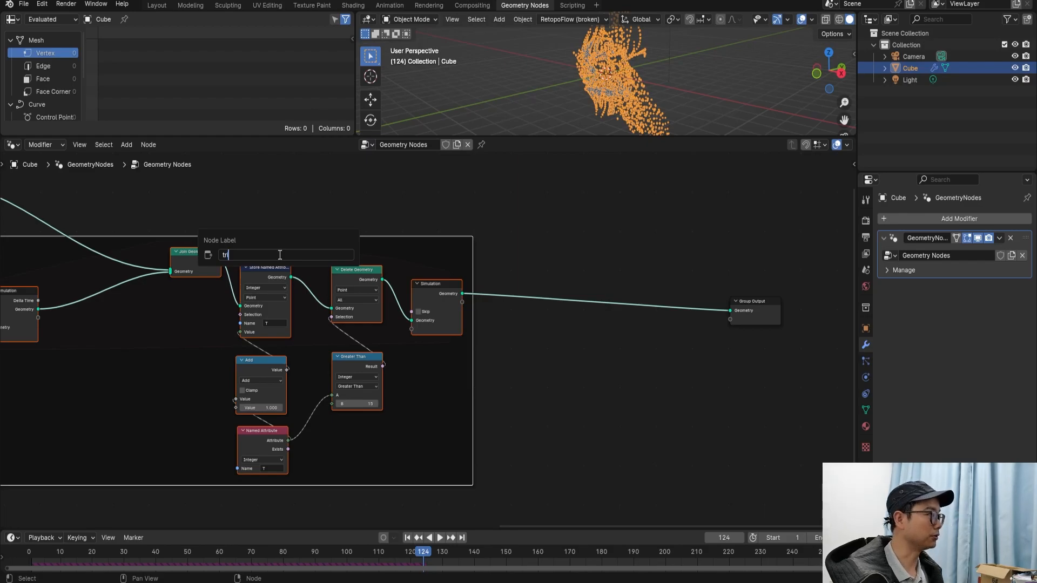
type("ail")
key("Return")
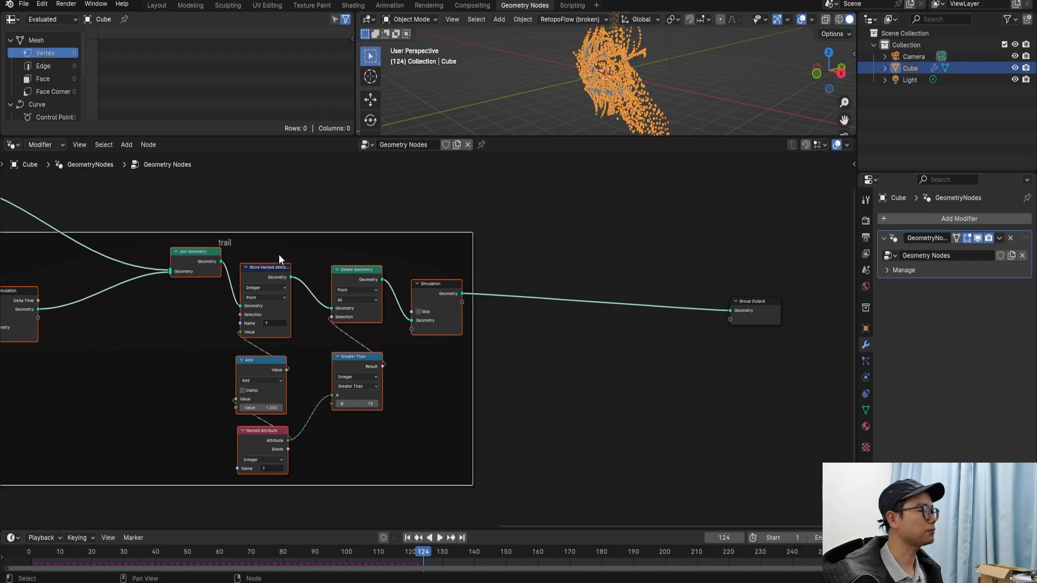
key("ctrl+s")
Step: Insert a Points to Curves node between the trail simulation's output and Group Output
scroll(279, 254, "down", 1)
scroll(279, 255, "up", 1)
scroll(279, 276, "down", 1)
middle_click_drag(273, 278, 173, 284)
scroll(556, 312, "up", 2)
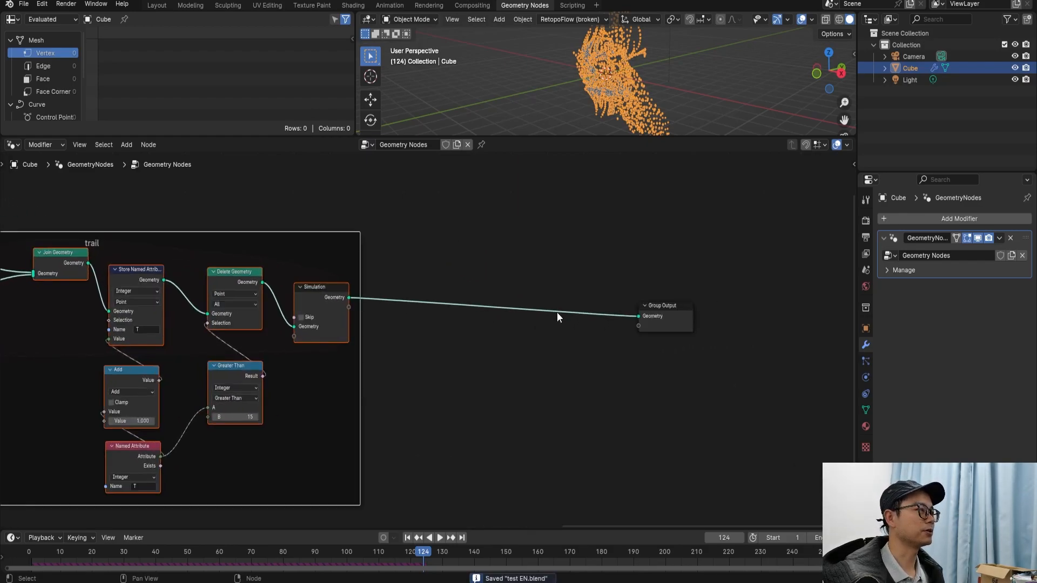
scroll(508, 300, "up", 2)
key("shift+a")
type("point to ")
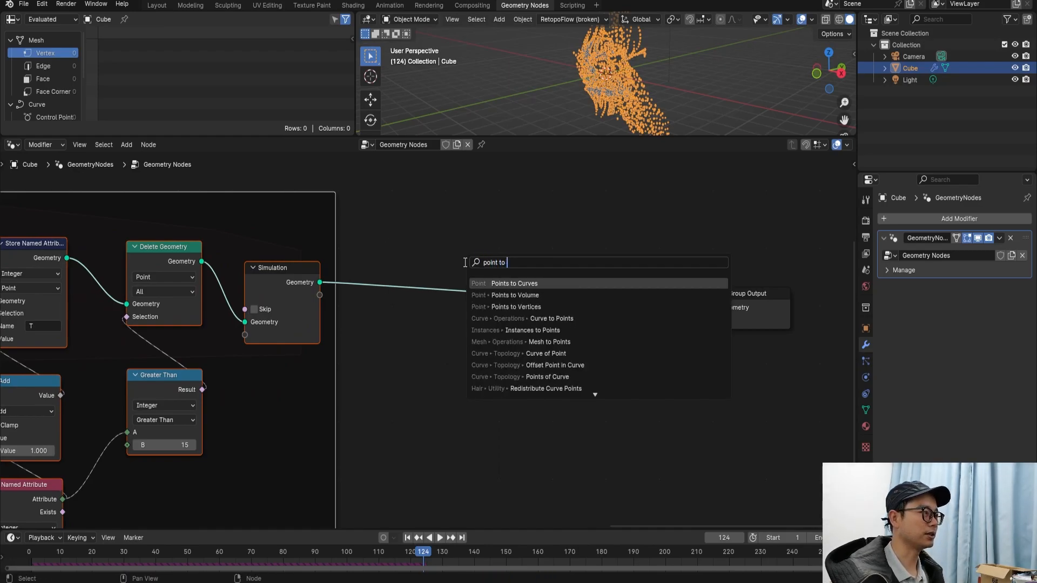
type("c")
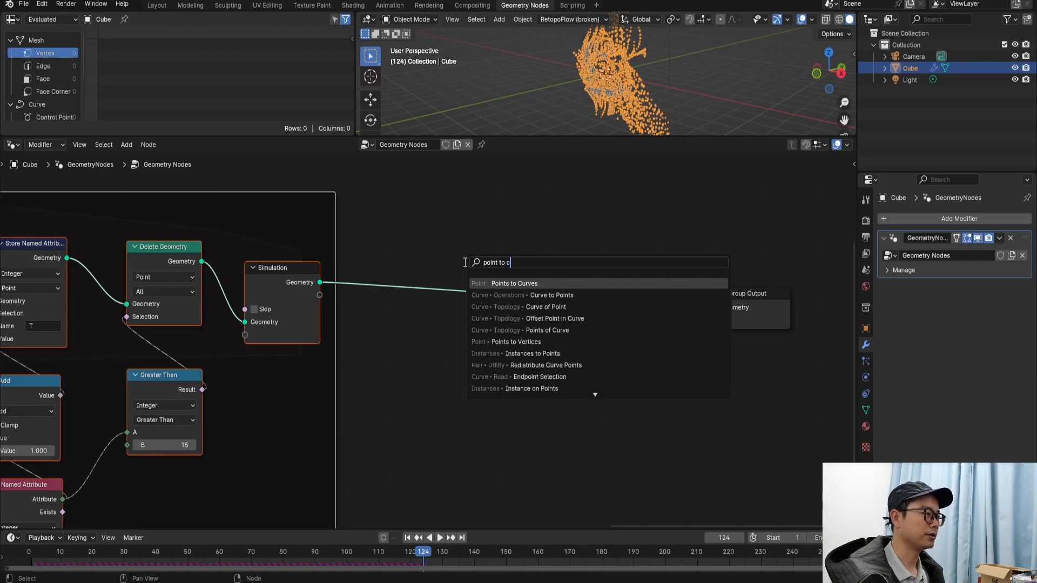
key("Return")
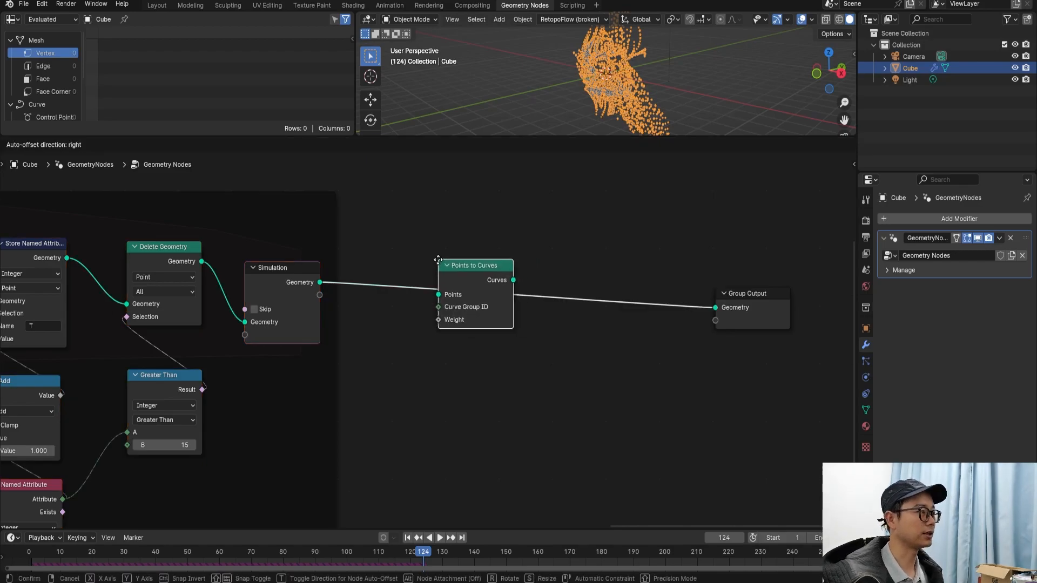
left_click(454, 261)
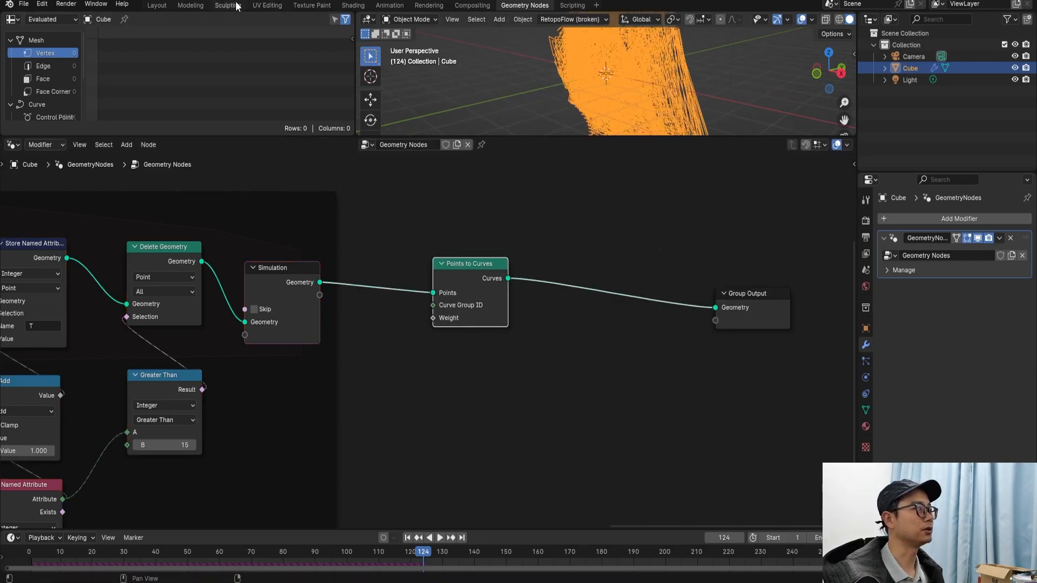
Step: Inspect the curves generated from the points in the Layout workspace
left_click(155, 8)
scroll(455, 248, "up", 4)
middle_click_drag(459, 261, 586, 34)
Step: In the Geometry Nodes workspace, add an ID node below Points to Curves and connect it to Curve Group ID
left_click(537, 6)
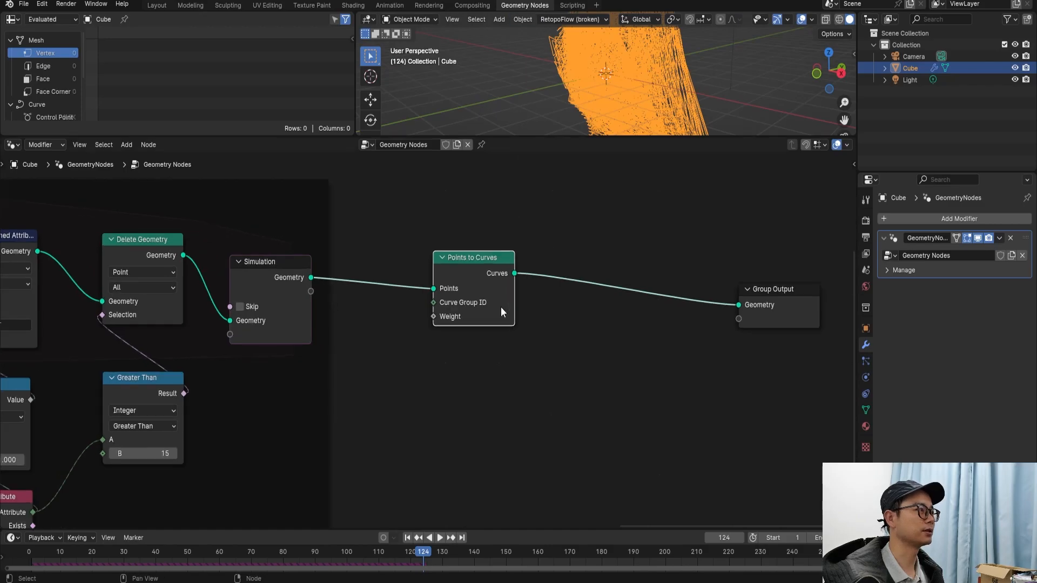
left_click_drag(510, 410, 510, 410)
type("id")
key("Return")
left_click(517, 359)
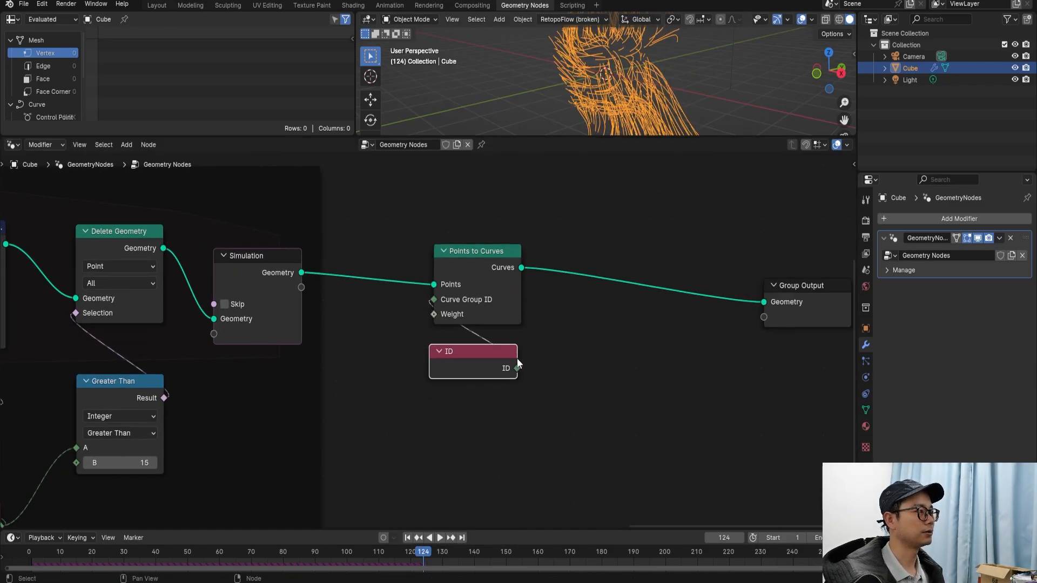
Step: Play the animation in the Layout workspace to check how the grouped trail curves move, then stop it
left_click(156, 5)
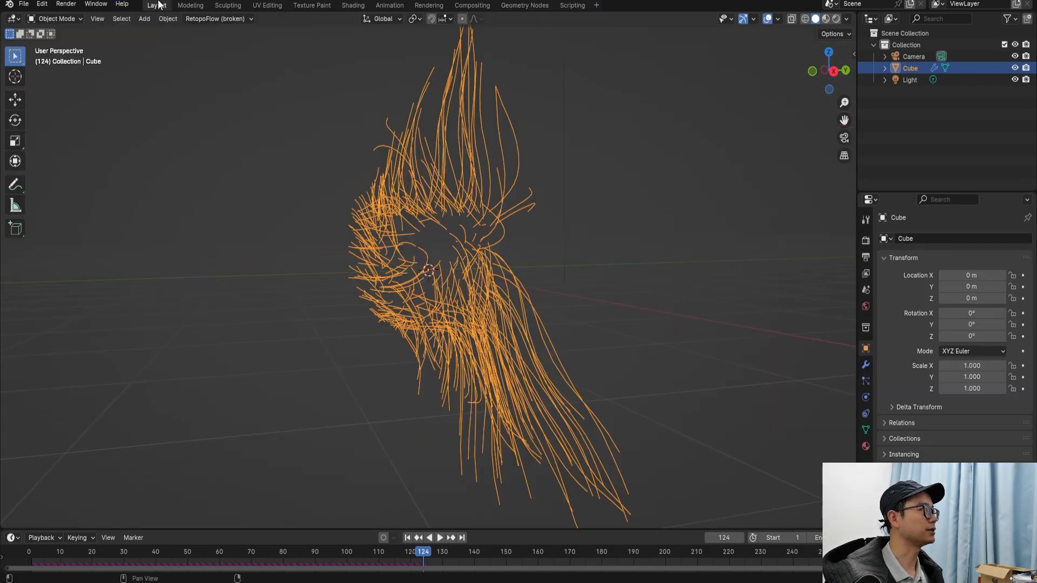
middle_click_drag(618, 327, 536, 284)
key("space")
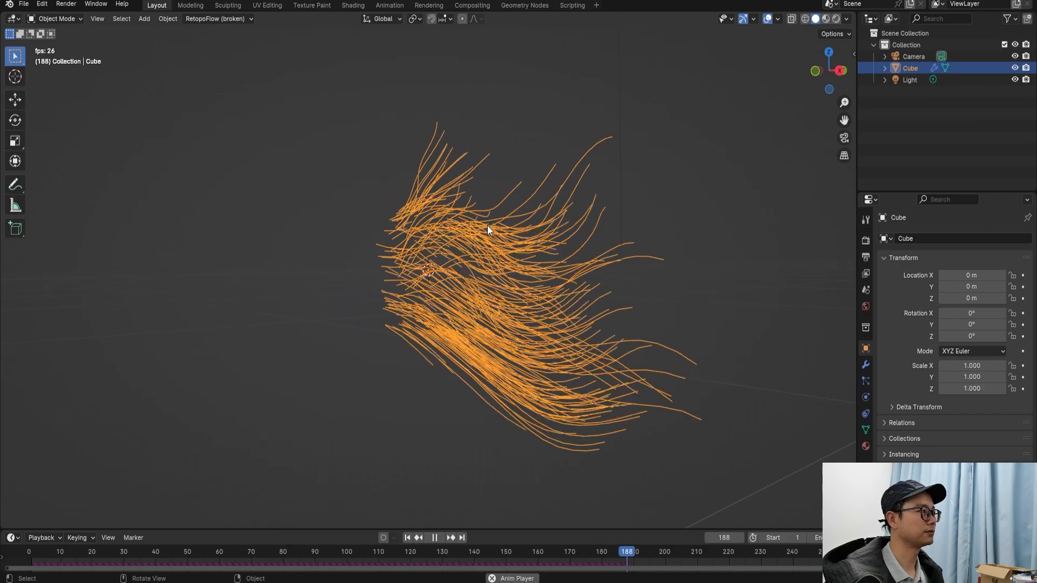
key("space")
Step: In the Geometry Nodes workspace, set the emitter's vector Scale node to 0.1
left_click(522, 5)
scroll(459, 351, "down", 3)
middle_click_drag(233, 369, 603, 388)
middle_click_drag(260, 383, 624, 382)
scroll(215, 371, "down", 3)
middle_click_drag(183, 372, 477, 377)
middle_click_drag(218, 366, 450, 371)
scroll(426, 354, "down", 1)
scroll(409, 343, "up", 2)
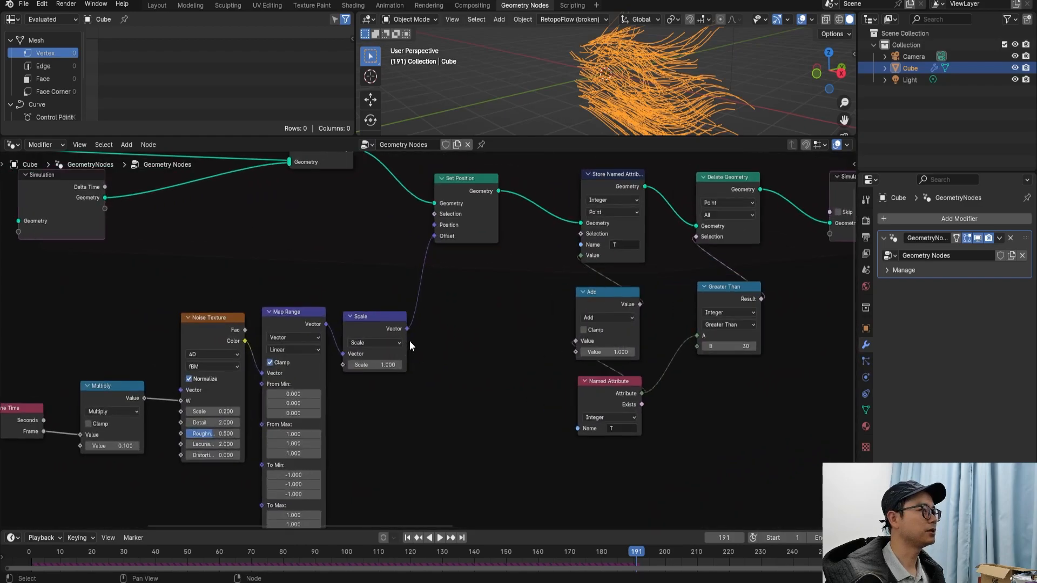
scroll(410, 342, "up", 2)
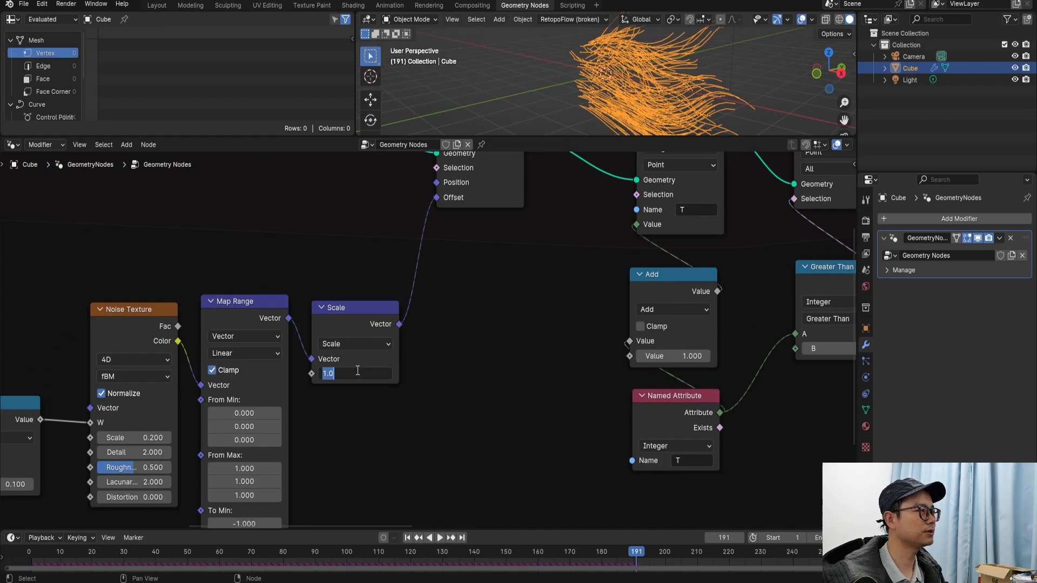
scroll(418, 337, "down", 1)
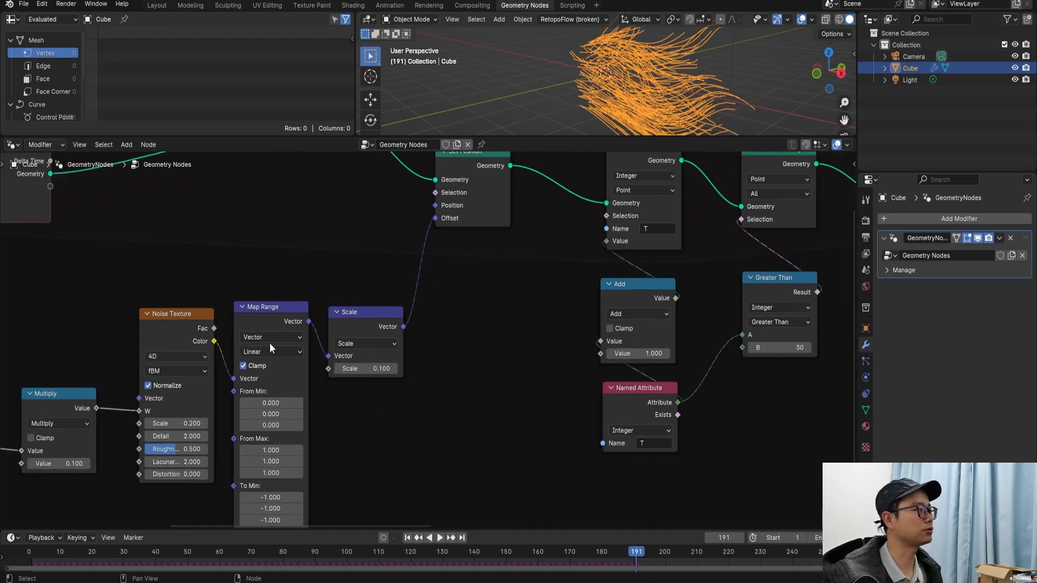
Step: Play the animation from the start in the Layout workspace, then return to the Geometry Nodes workspace and stop it
left_click(156, 5)
left_click(36, 561)
key("space")
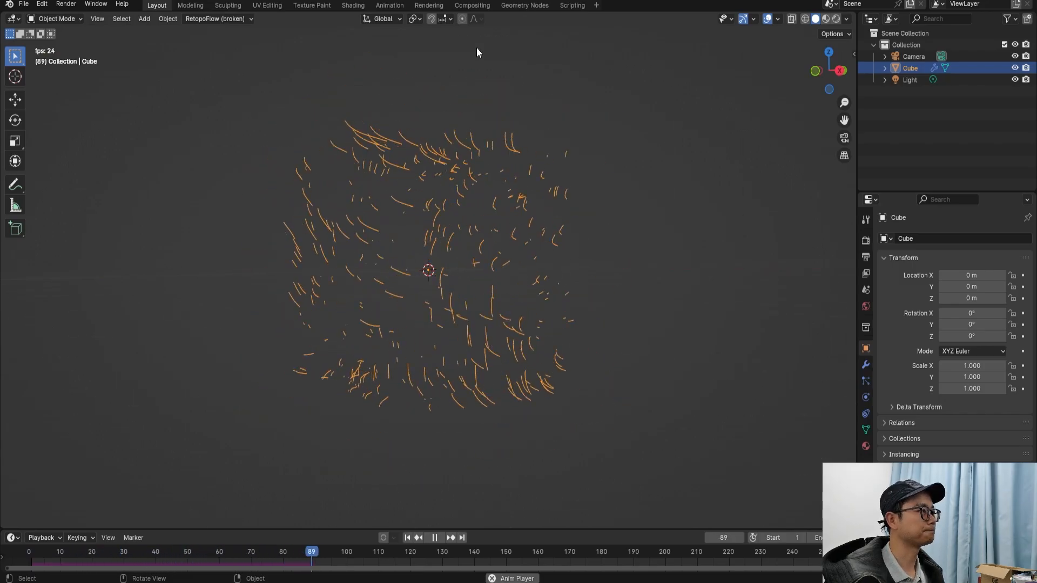
left_click(524, 6)
key("space")
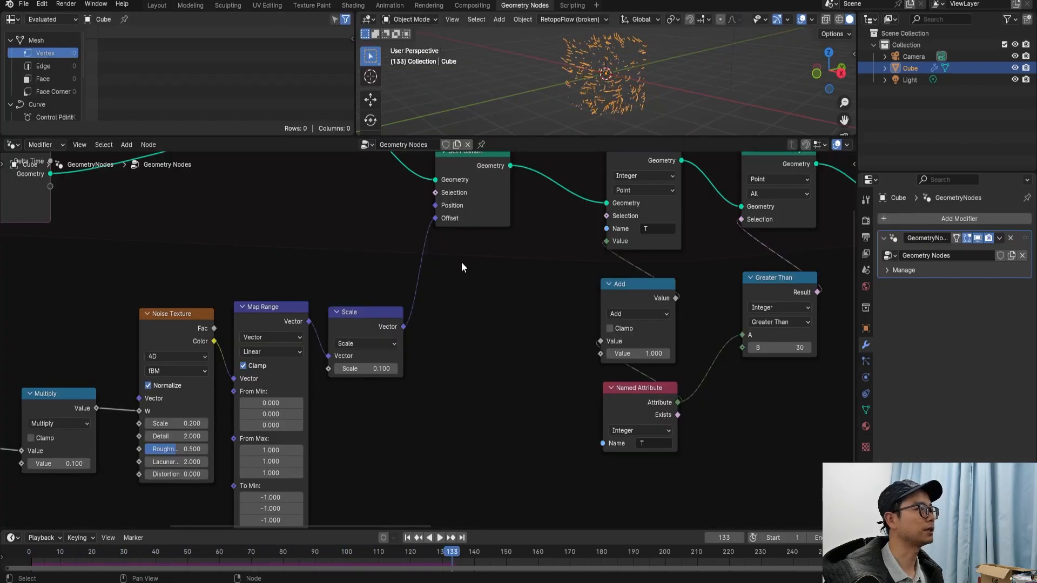
middle_click_drag(420, 267, 366, 326)
scroll(373, 328, "down", 2)
middle_click_drag(513, 373, 441, 334)
scroll(443, 335, "down", 2)
middle_click_drag(539, 367, 464, 346)
scroll(517, 339, "up", 3)
left_click(448, 348)
scroll(403, 351, "down", 4)
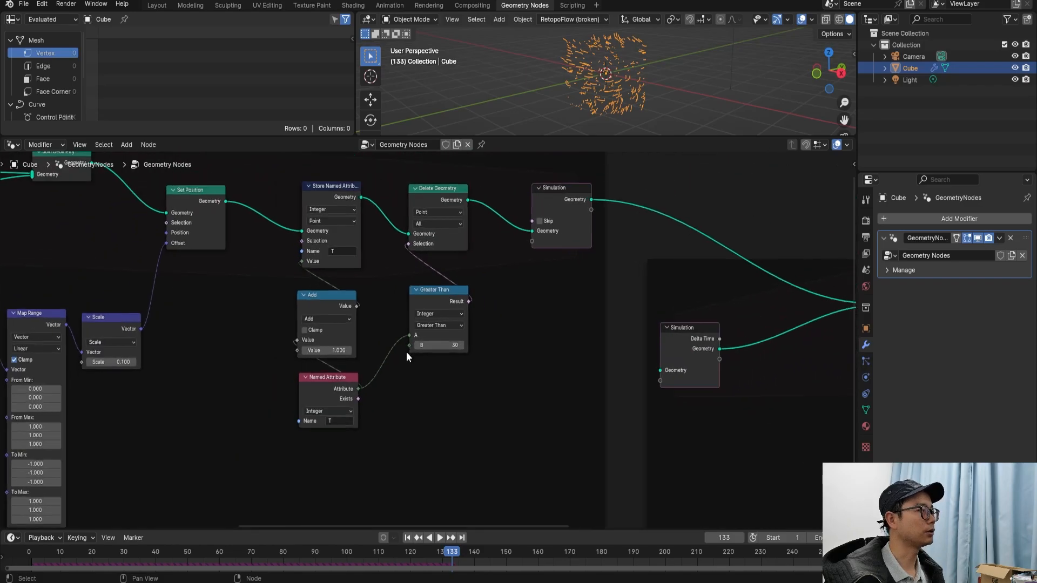
scroll(394, 358, "up", 4)
middle_click_drag(399, 354, 430, 399)
scroll(430, 400, "up", 1)
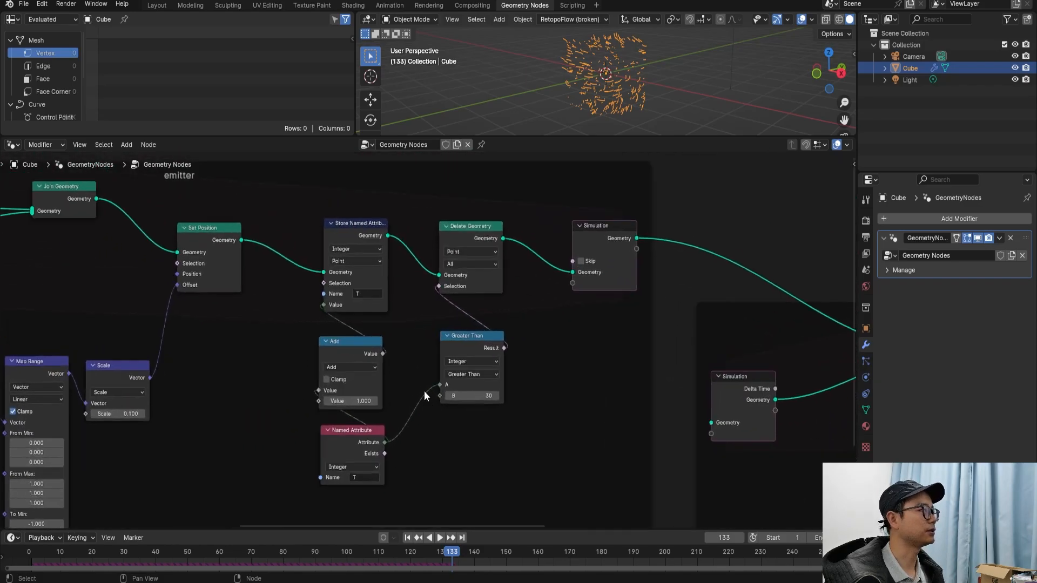
left_click_drag(441, 397, 458, 433)
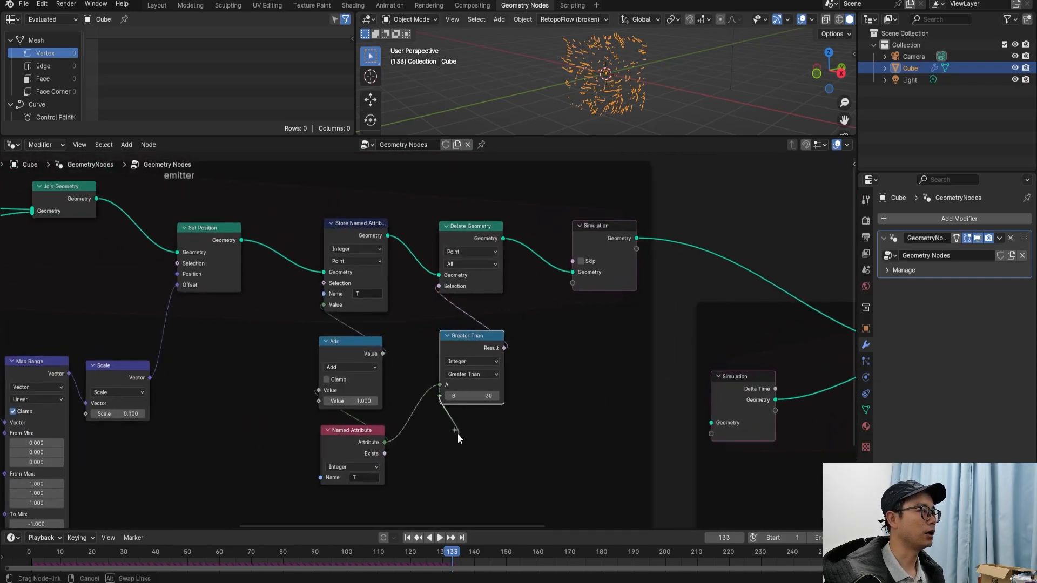
type("ran")
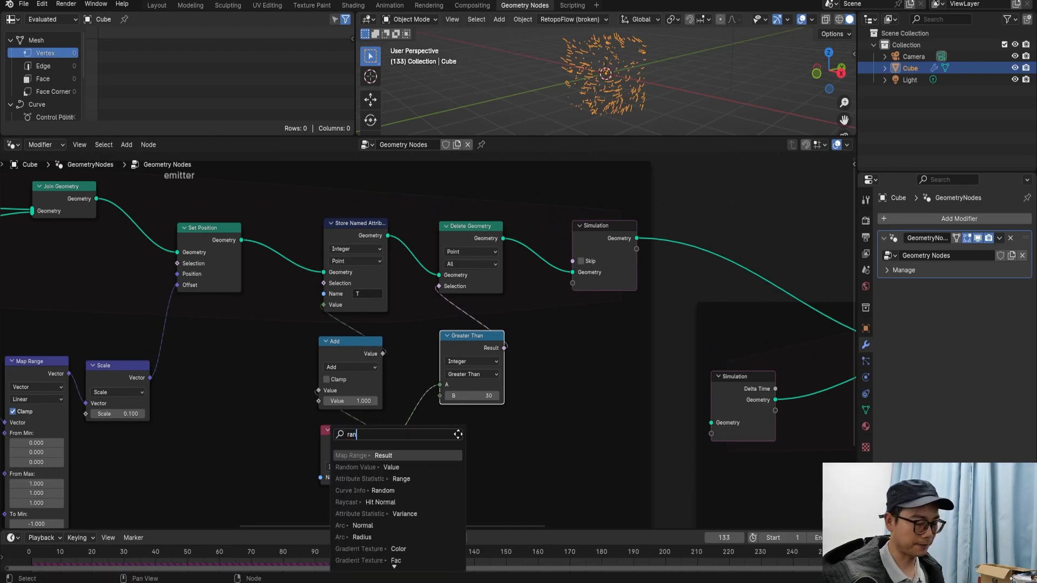
key("Return")
left_click(502, 427)
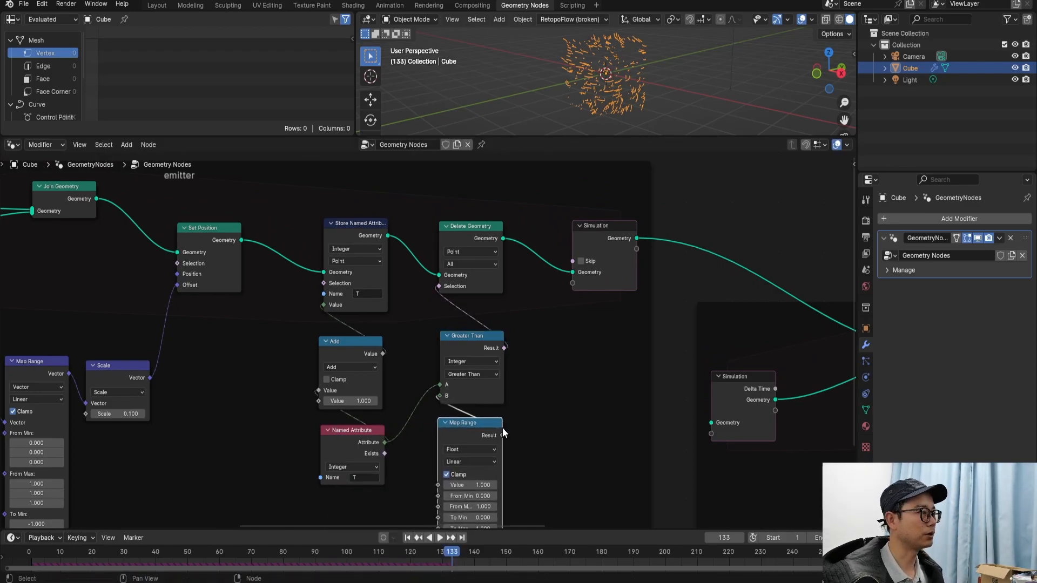
key("ctrl+z")
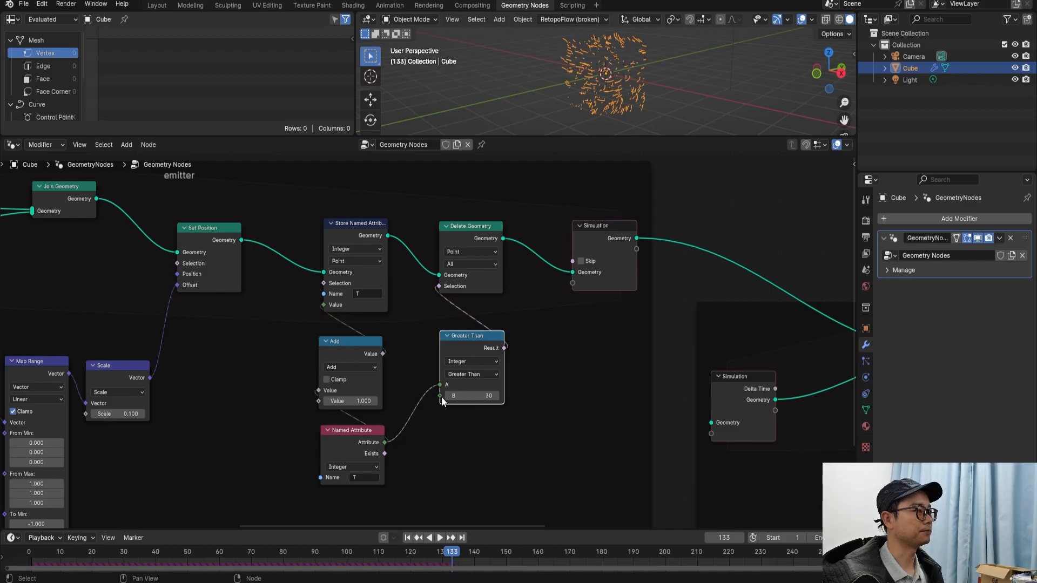
Step: Connect a Random Value node with Min 30 and Max 60 to B of the emitter's Greater Than node, then save the file
left_click_drag(442, 397, 458, 433)
type("rand")
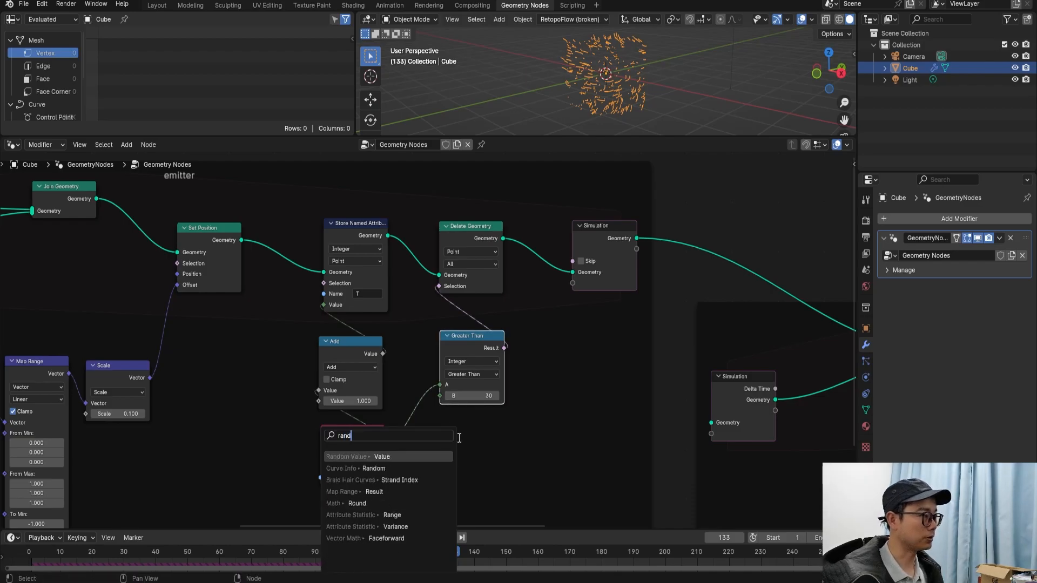
key("Return")
left_click(482, 459)
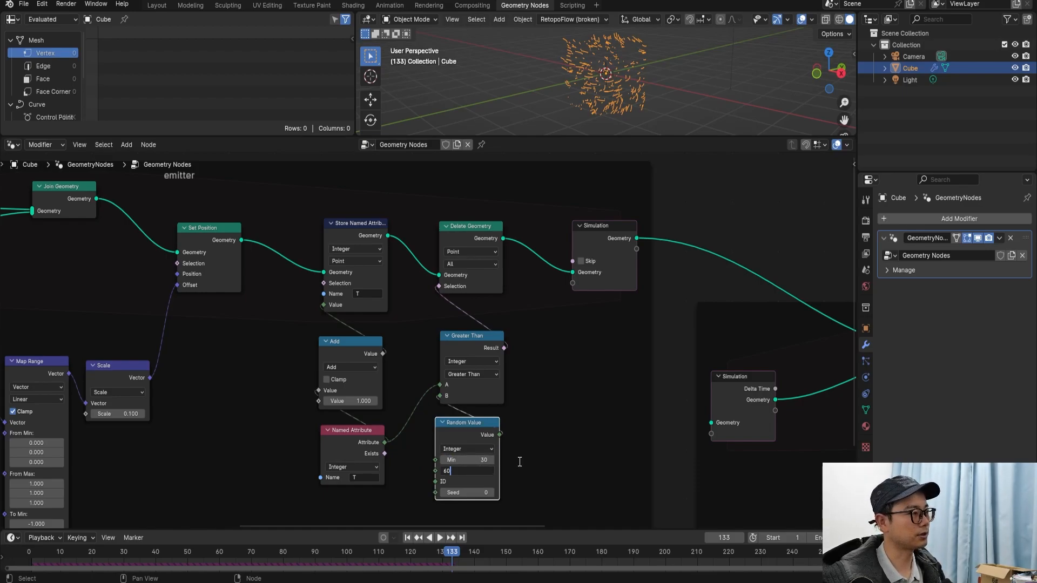
key("Return")
scroll(518, 461, "down", 4)
key("ctrl+s")
Step: Connect a Random Value node with Min 20 and Max 40 to B of the trail frame's Greater Than node, then save the file
scroll(531, 447, "up", 1)
middle_click_drag(548, 440, 284, 446)
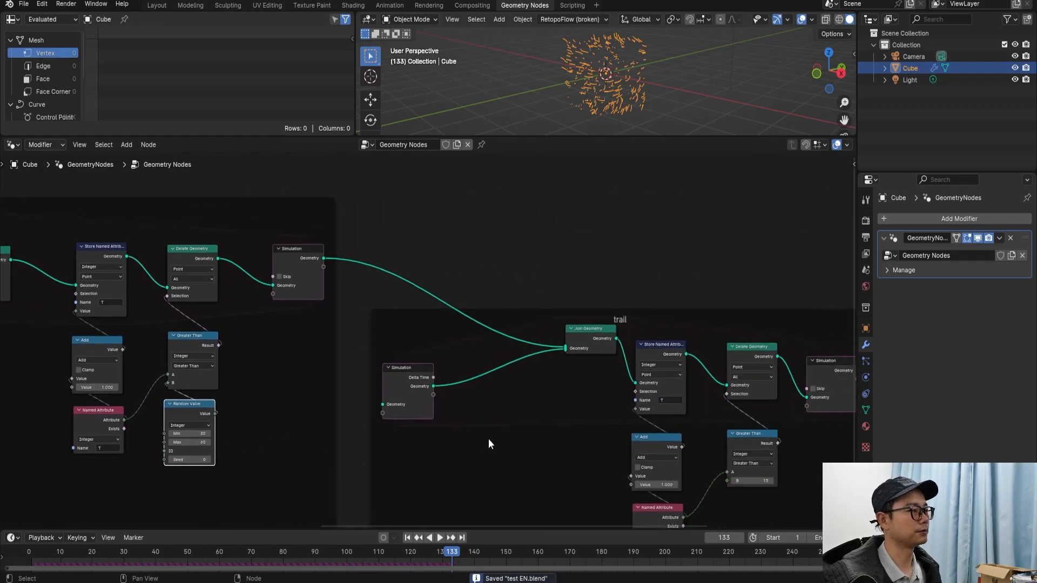
middle_click_drag(489, 444, 240, 407)
scroll(586, 408, "up", 2)
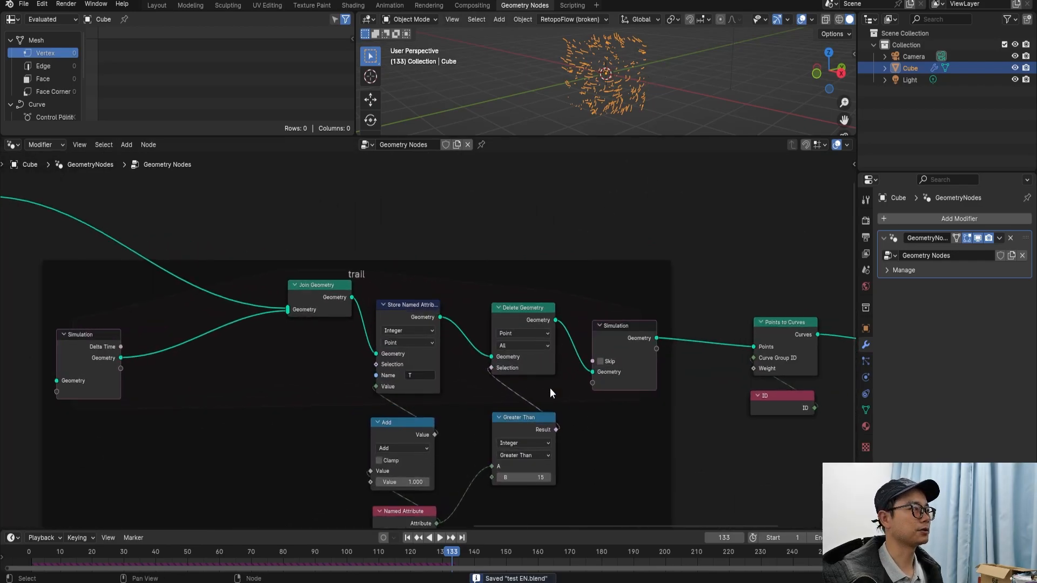
scroll(551, 373, "up", 1)
middle_click_drag(542, 407, 503, 370)
scroll(549, 445, "up", 1)
middle_click_drag(548, 447, 509, 390)
scroll(509, 390, "up", 1)
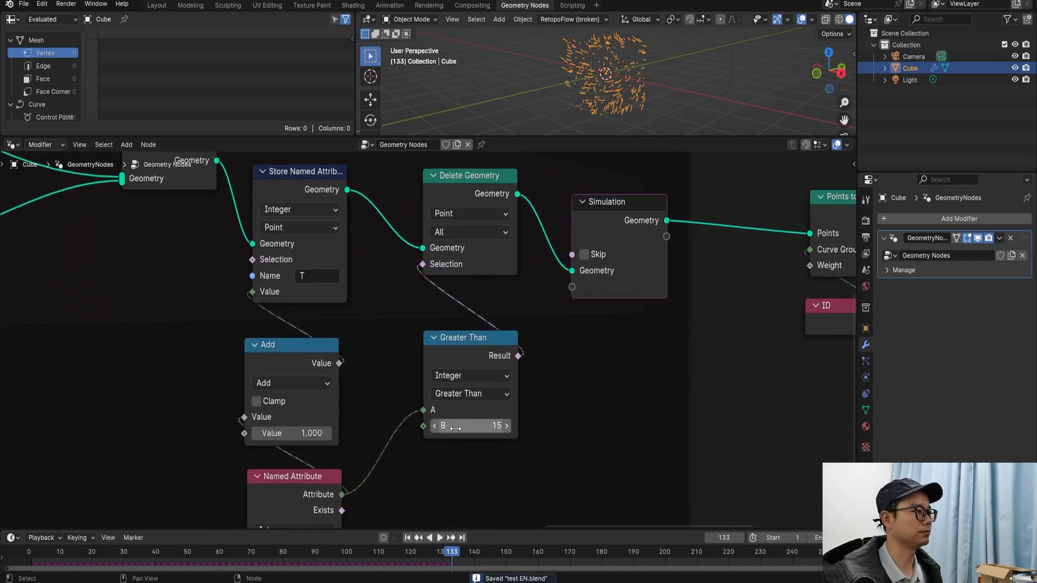
middle_click_drag(457, 429, 466, 355)
left_click_drag(436, 370, 475, 421)
type("ran")
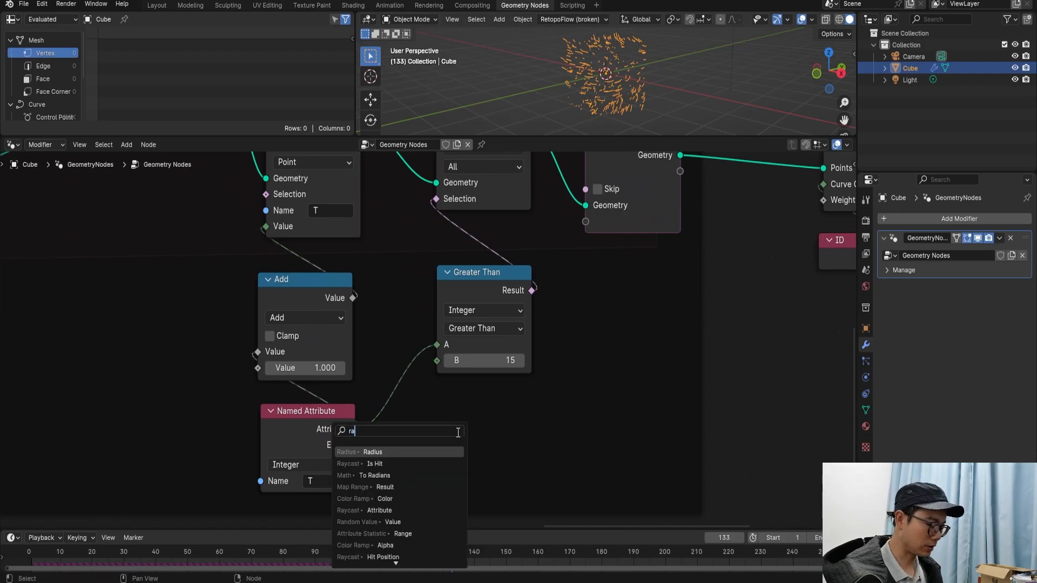
key("Return")
left_click(526, 415)
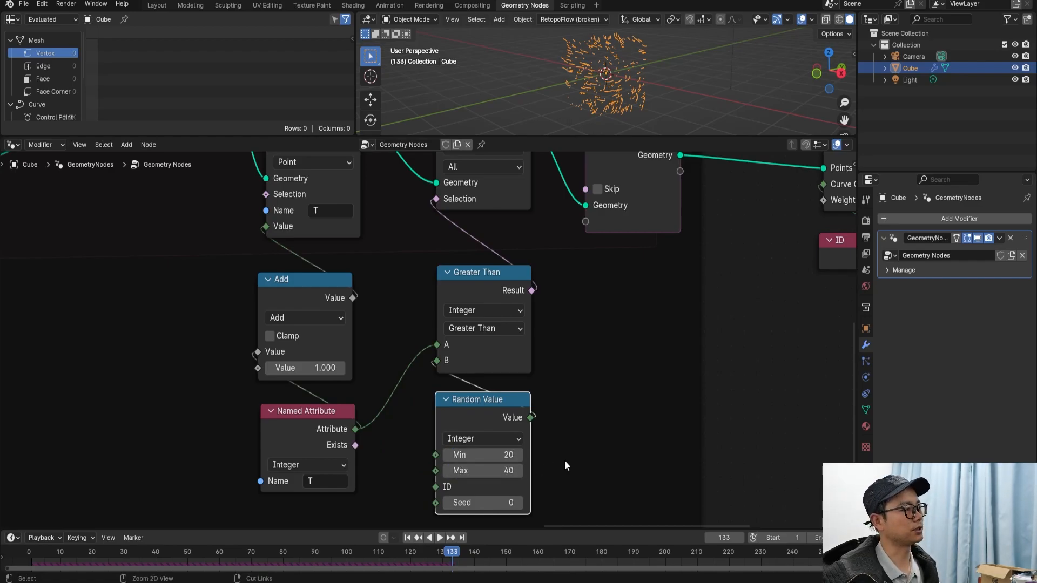
key("ctrl+s")
Step: Play the animation from frame 0 in the Layout workspace, orbit around the curves to inspect their varied lengths, then stop it
key("Home")
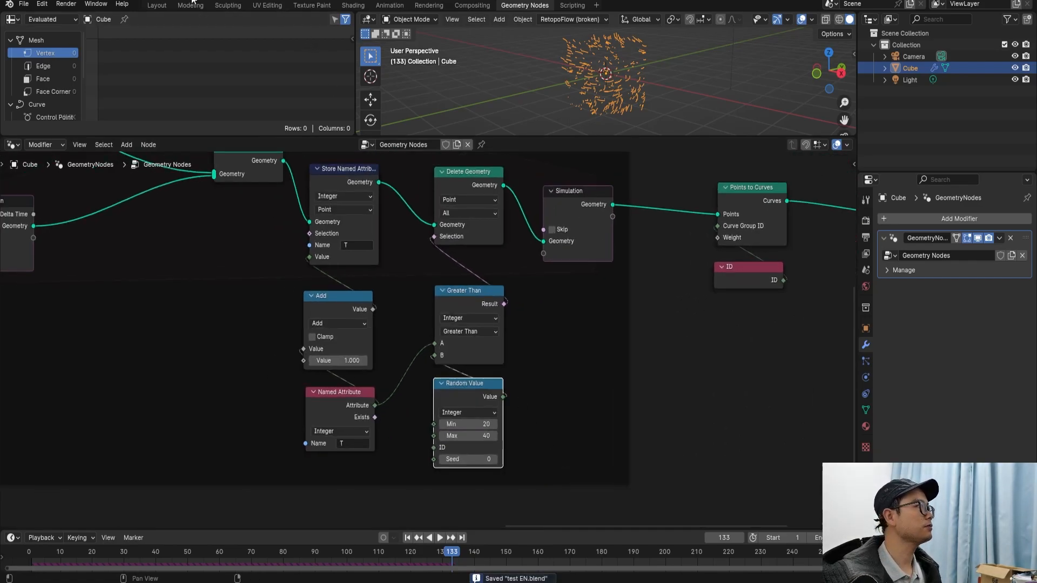
left_click(157, 5)
left_click(28, 553)
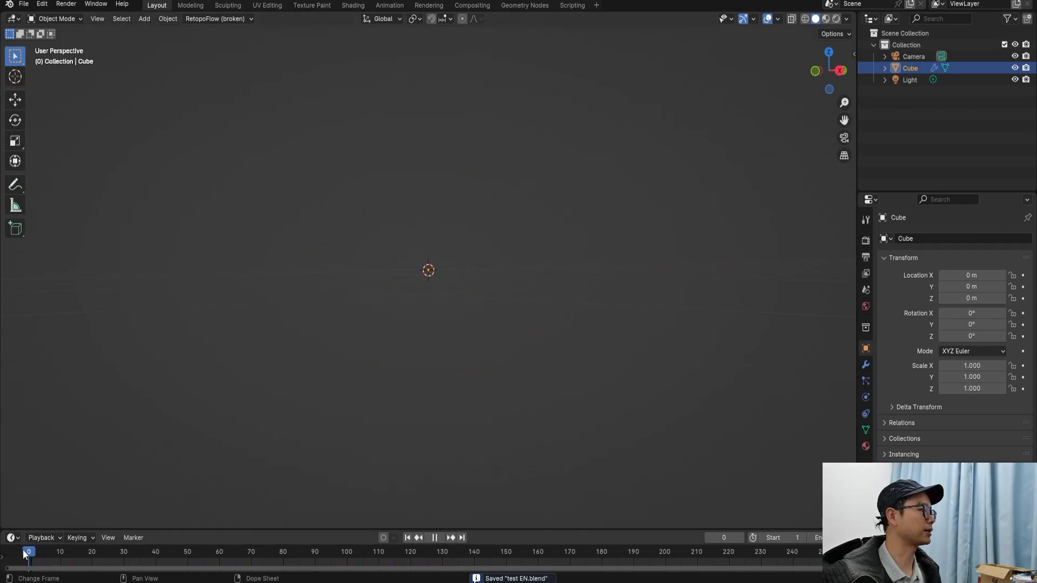
key("space")
middle_click_drag(485, 309, 507, 335)
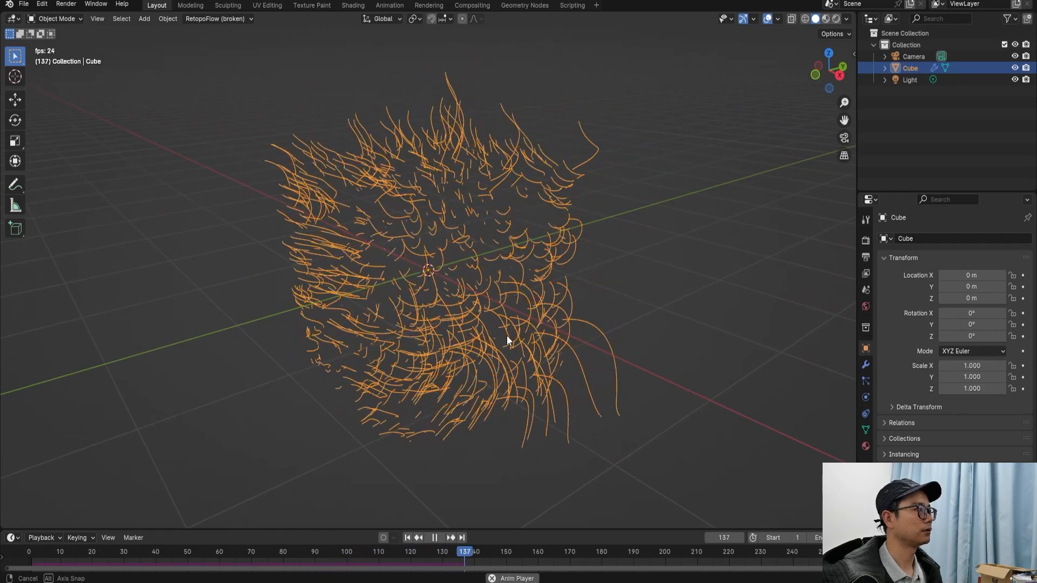
key("space")
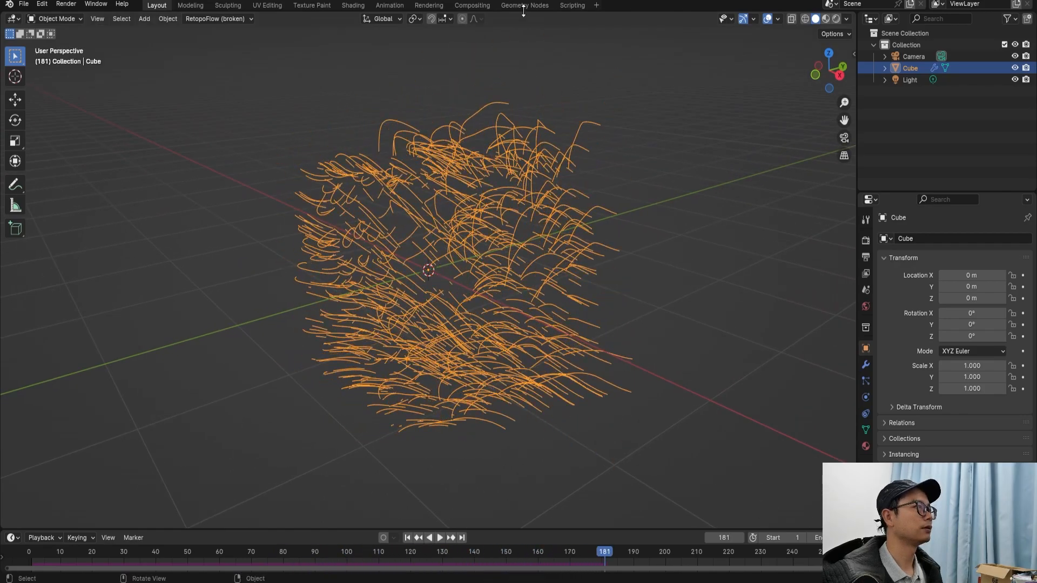
Step: In the Geometry Nodes workspace, set the emitter's vector Scale node to 0.2
left_click(523, 9)
scroll(378, 334, "down", 5)
middle_click_drag(184, 365, 427, 372)
middle_click_drag(132, 366, 248, 412)
middle_click_drag(188, 353, 309, 391)
scroll(157, 358, "up", 2)
middle_click_drag(85, 377, 156, 386)
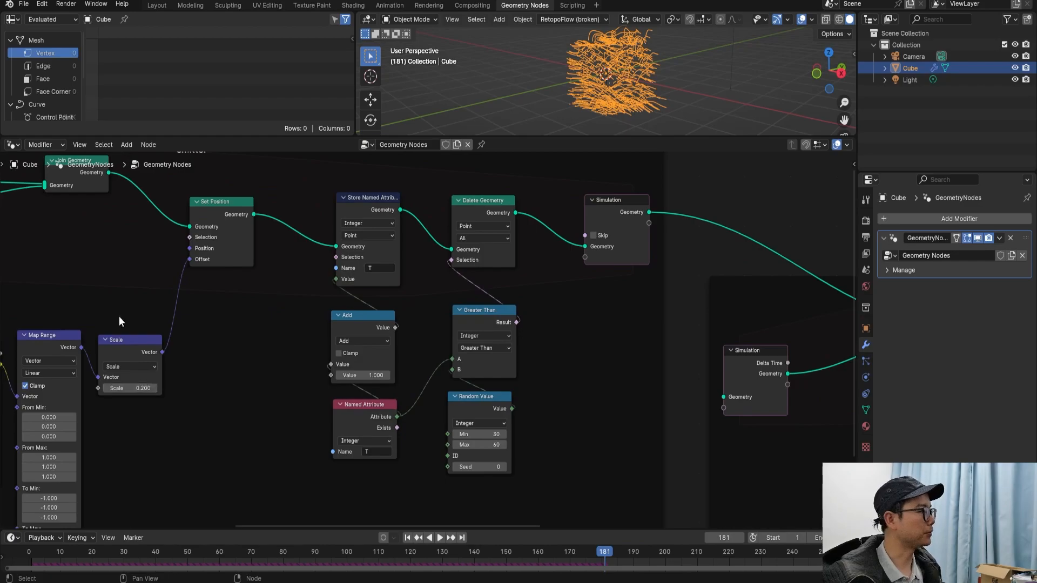
Step: Play the animation in the Layout workspace to check the motion with the stronger offset, then stop it
left_click(157, 5)
key("space")
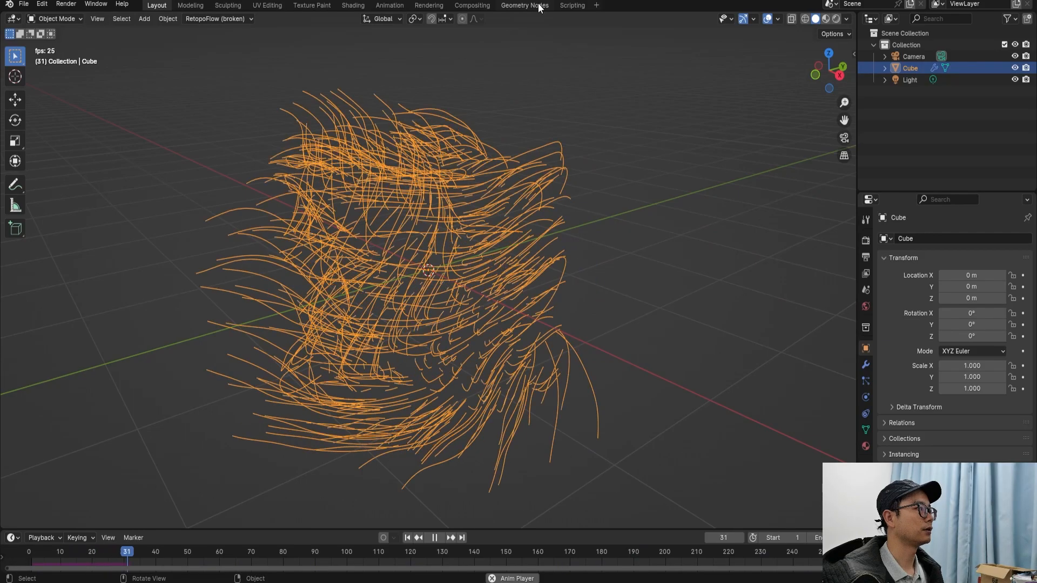
left_click(434, 538)
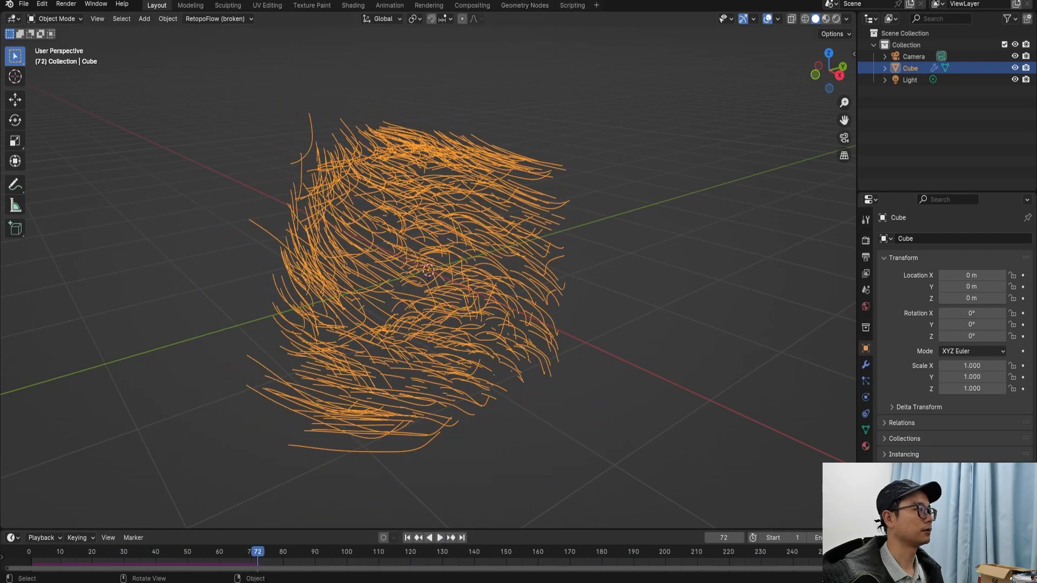
Step: Set the emitter's Noise Texture scale to 0.5 in the Geometry Nodes workspace, then play the animation in the Layout workspace
left_click(537, 6)
scroll(326, 390, "up", 5)
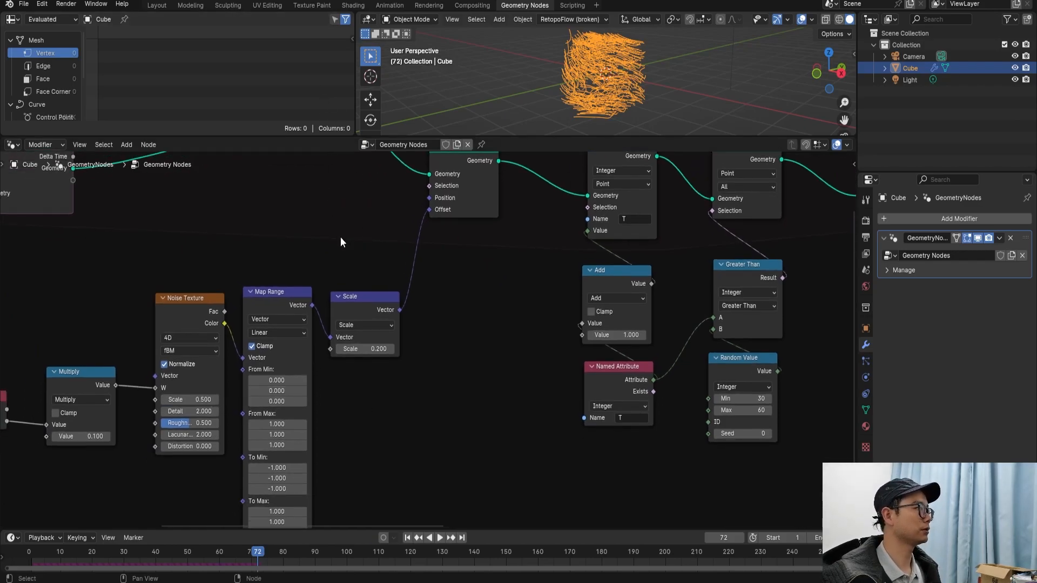
left_click(155, 9)
key("space")
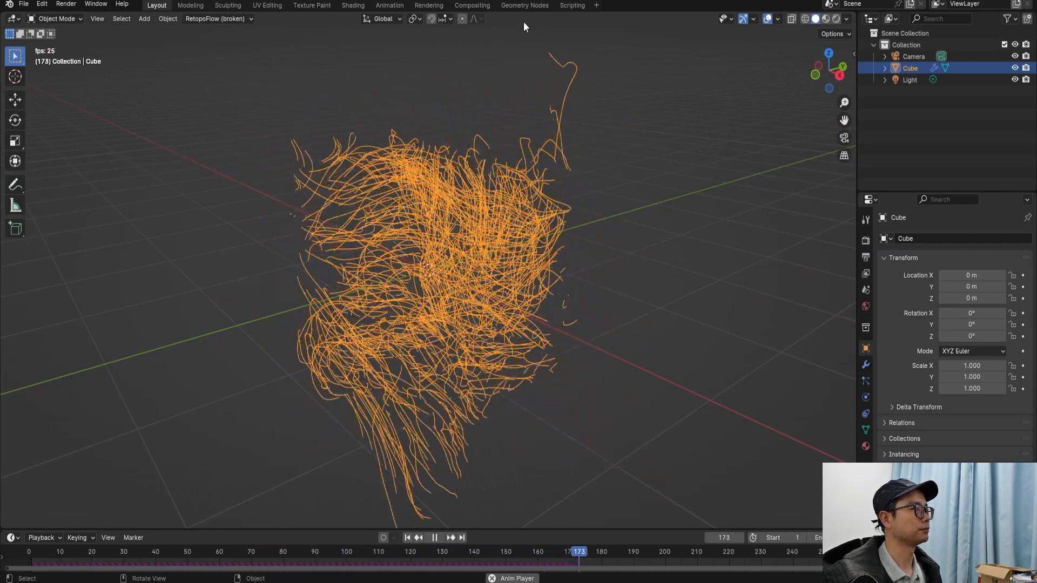
Step: Back in the Geometry Nodes workspace, reduce the emitter's vector Scale node to 0.1 and save the file
left_click(542, 6)
scroll(481, 205, "down", 2)
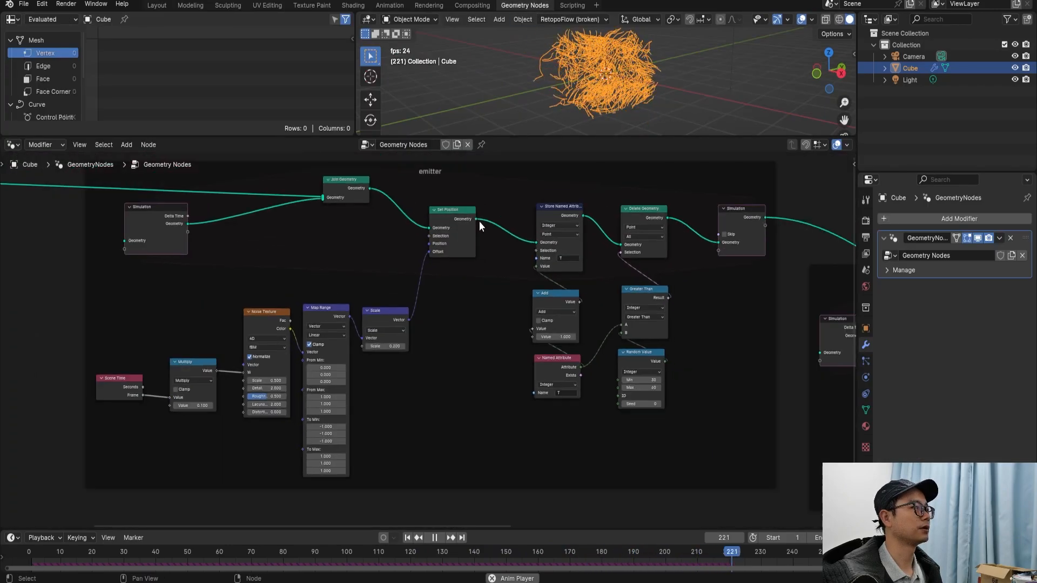
scroll(319, 302, "up", 3)
scroll(234, 368, "up", 3)
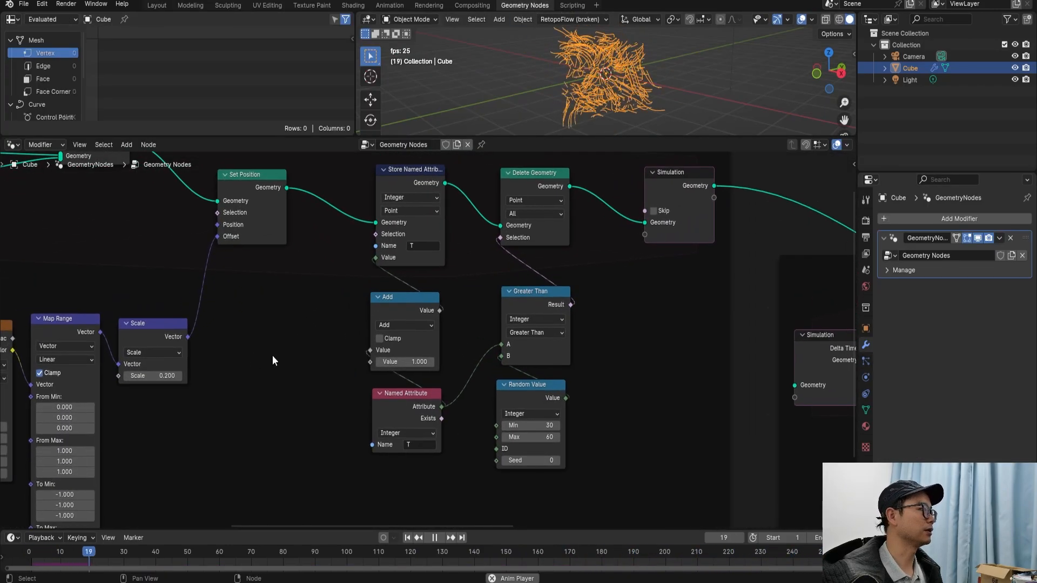
left_click(174, 373)
type("0.1")
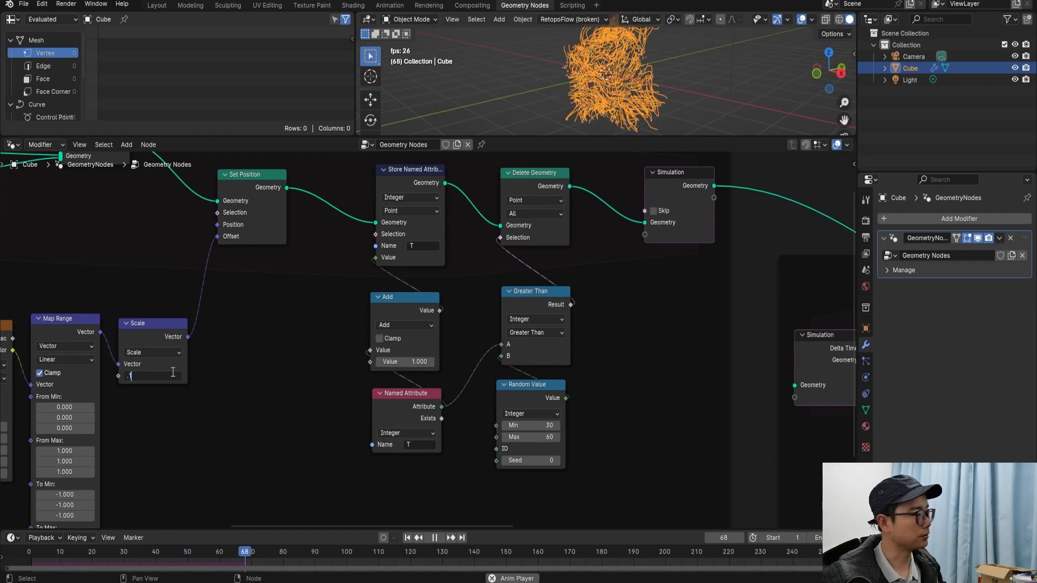
key("Return")
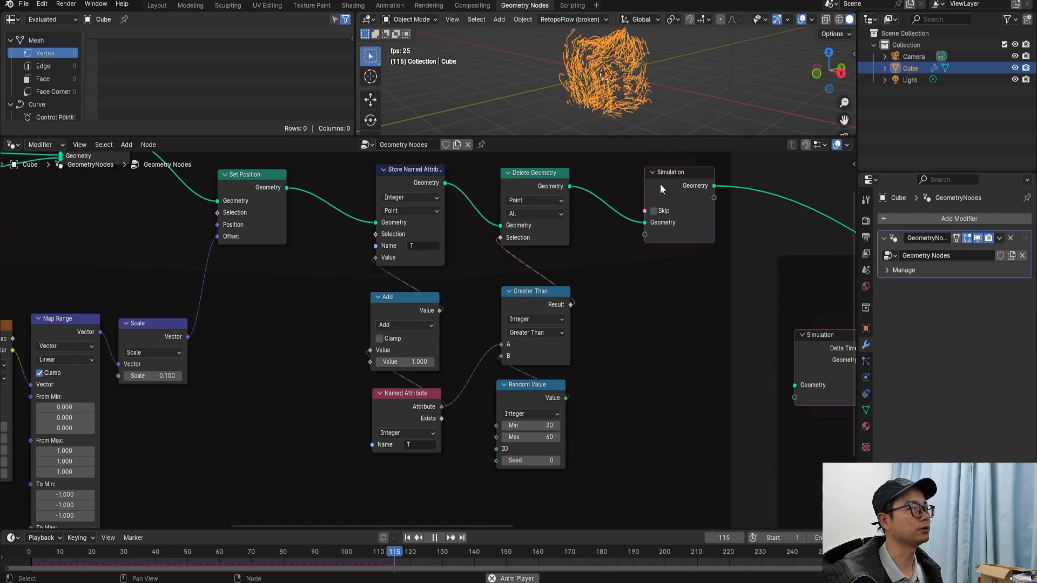
key("ctrl+s")
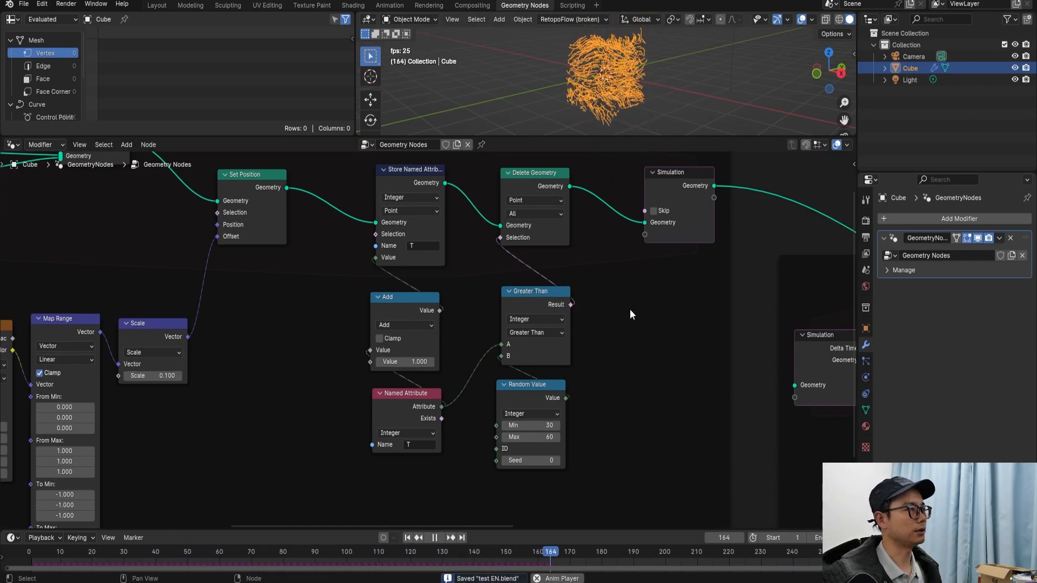
Step: Move Group Output farther from the trail nodes and enclose the Points to Curves and ID nodes in a frame
scroll(630, 318, "down", 1)
middle_click_drag(630, 324, 287, 332)
middle_click_drag(659, 346, 422, 314)
middle_click_drag(648, 328, 329, 339)
scroll(702, 333, "up", 3)
left_click_drag(552, 299, 806, 287)
scroll(631, 313, "down", 1)
left_click_drag(307, 397, 189, 271)
scroll(200, 274, "up", 1)
middle_click_drag(212, 278, 272, 313)
key("ctrl+j")
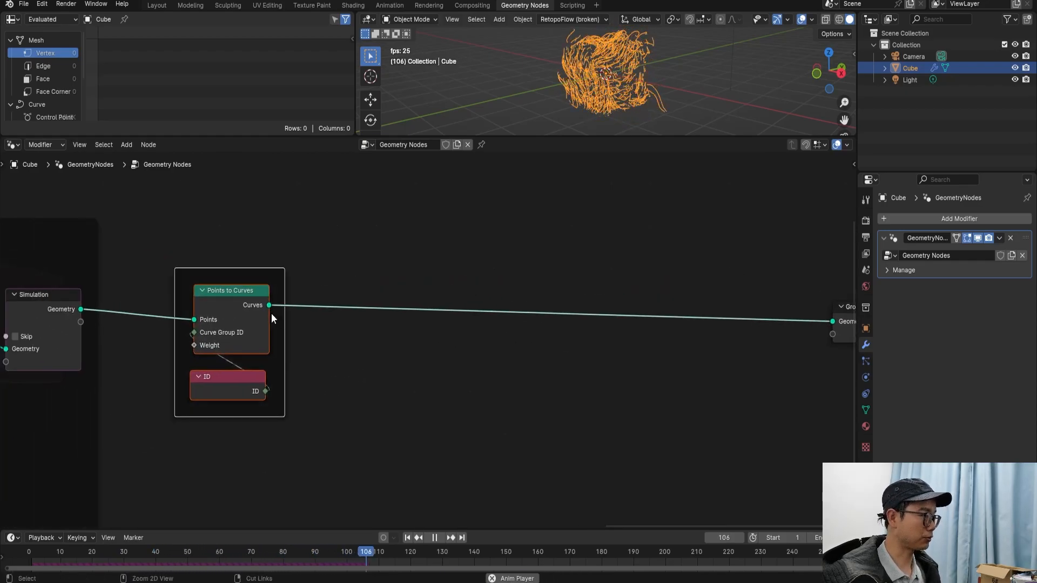
Step: Label the frame around Points to Curves and ID "trail important"
right_click(234, 301)
left_click(235, 301)
type("trail importa")
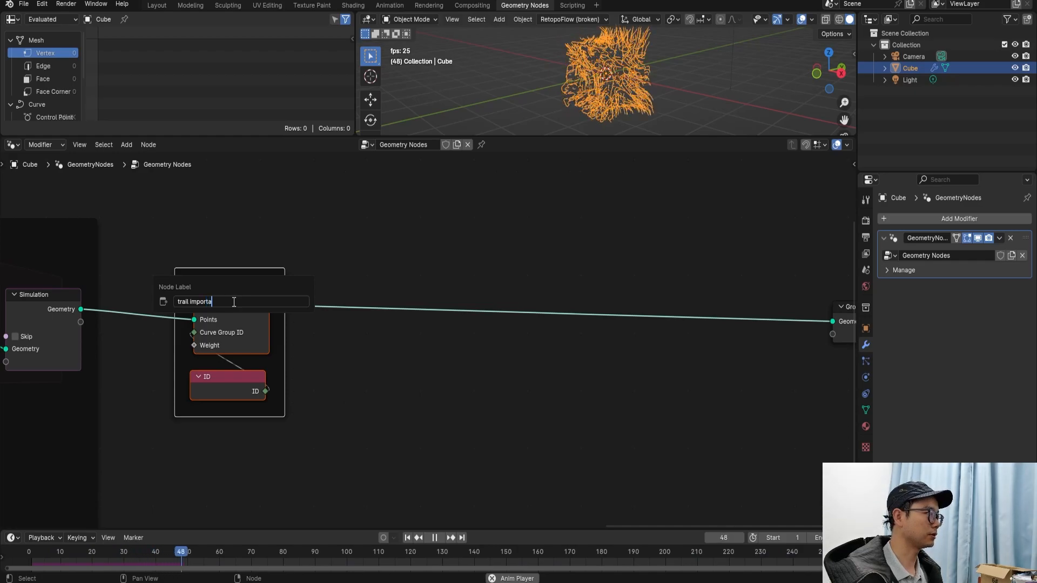
scroll(254, 305, "down", 1)
middle_click_drag(295, 311, 165, 318)
scroll(165, 317, "down", 1)
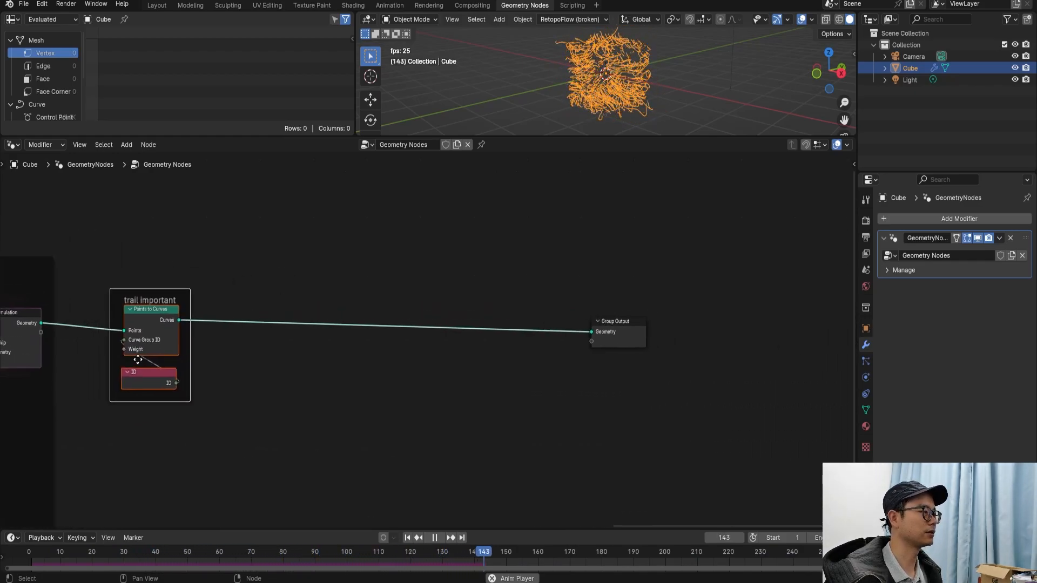
Step: Stop playback, insert a Curve to Mesh node between Points to Curves and Group Output, and move Group Output farther away
key("space")
key("shift+a")
left_click(402, 275)
type("cu")
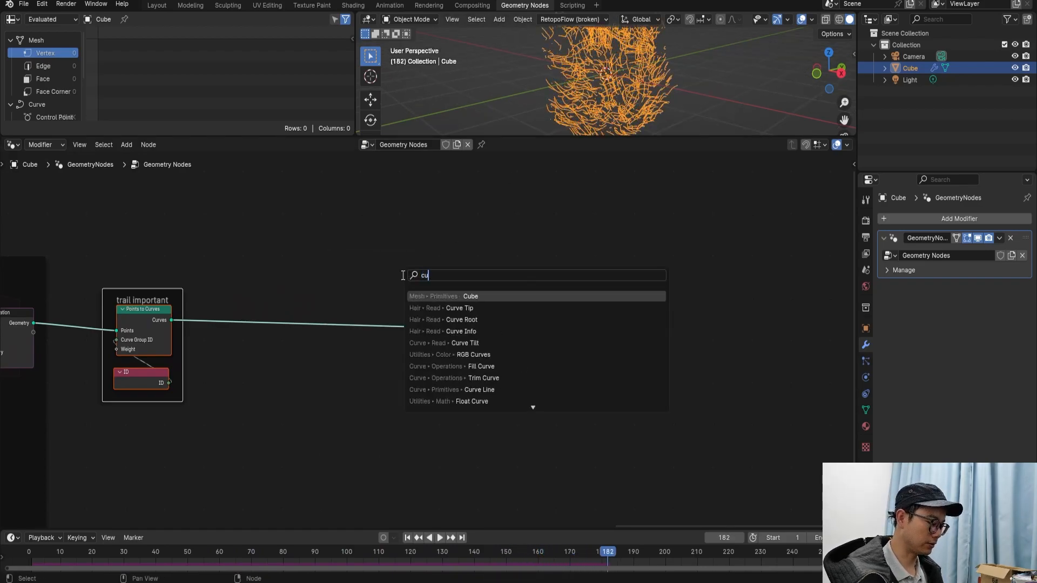
type("r to ")
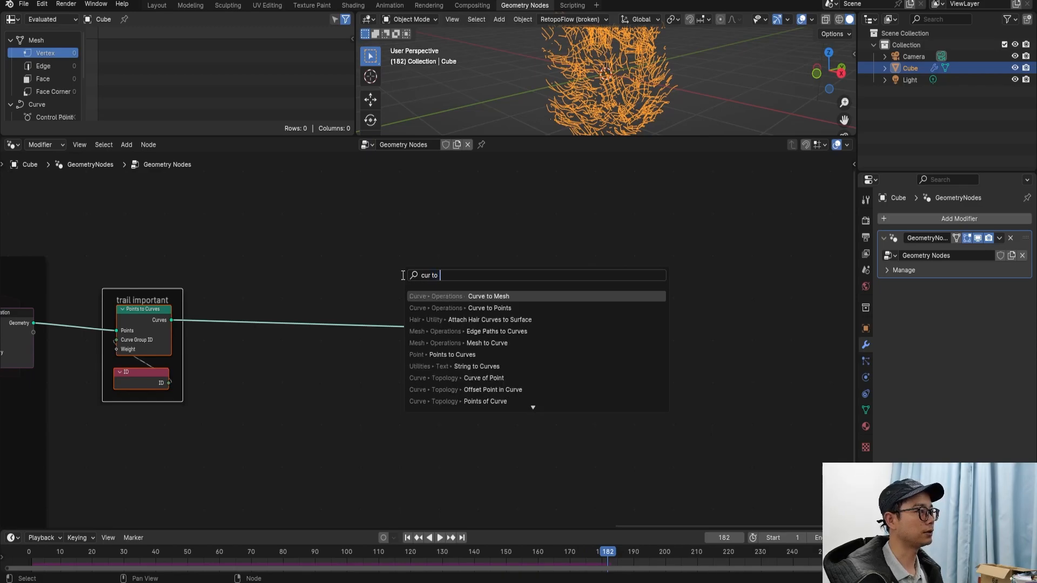
type("m")
key("Return")
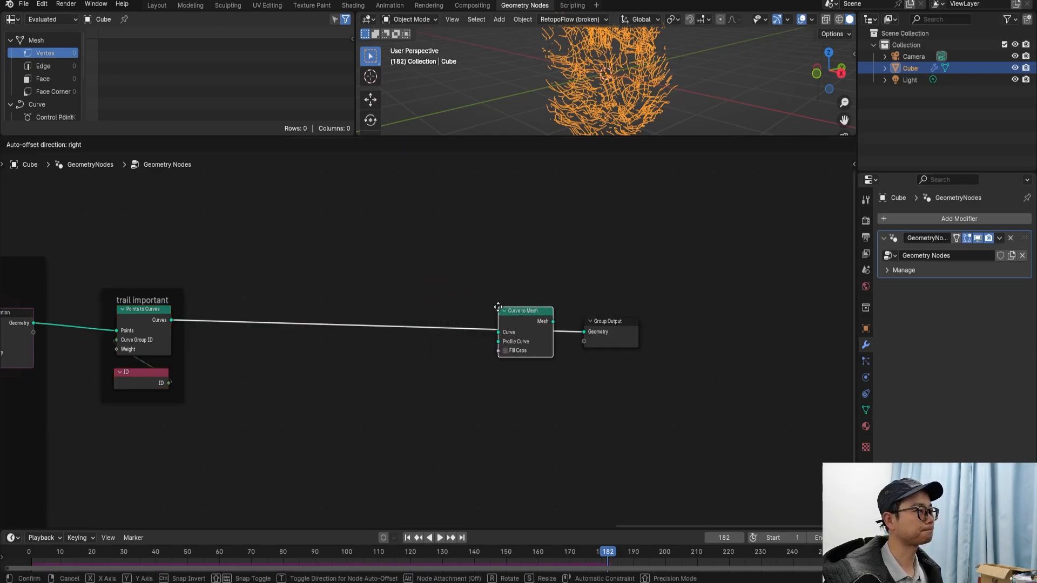
left_click(495, 305)
left_click_drag(613, 332, 678, 331)
scroll(521, 355, "up", 1)
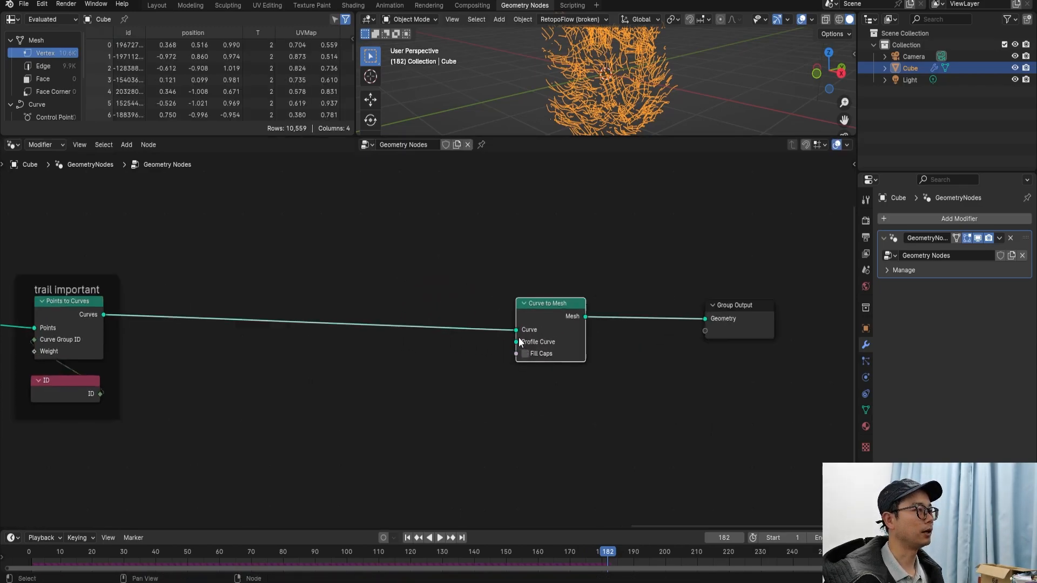
left_click_drag(516, 342, 551, 446)
type("circ")
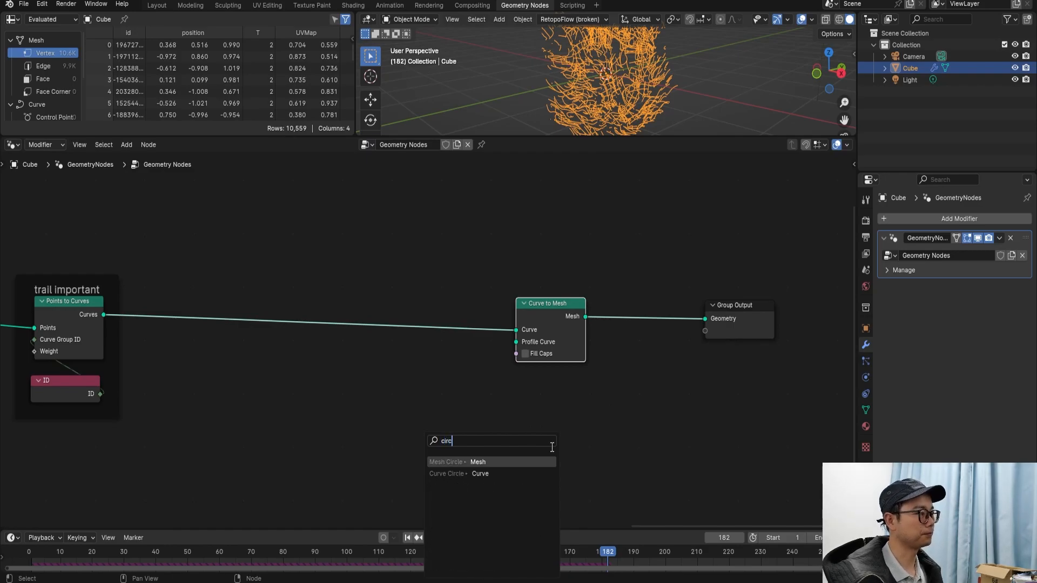
key("Return")
left_click(587, 401)
key("ctrl+x")
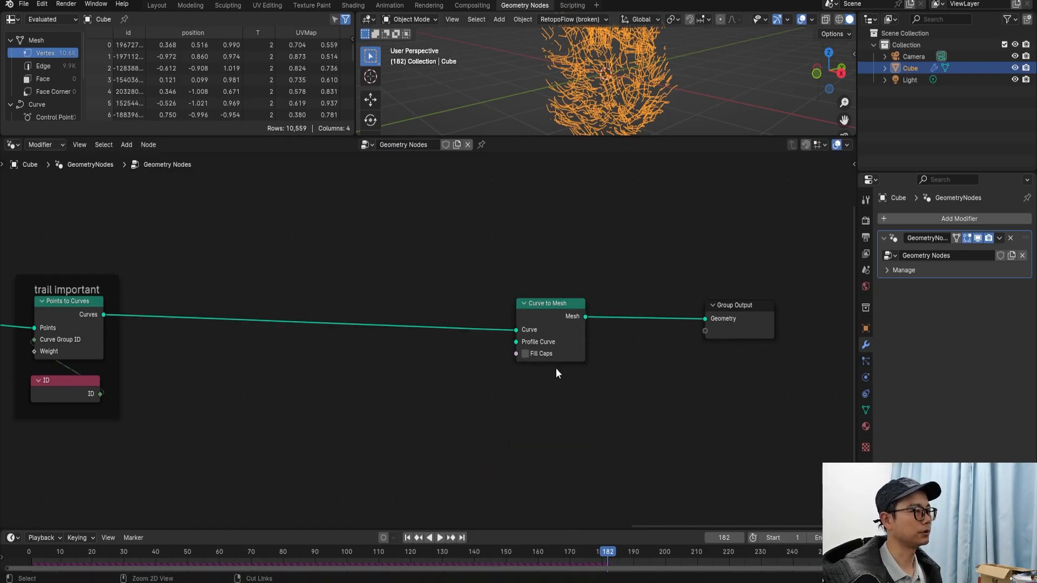
Step: Add a Curve Circle node feeding the Profile Curve input of Curve to Mesh and place it beneath that node
left_click_drag(517, 342, 482, 417)
type("circ")
left_click(446, 450)
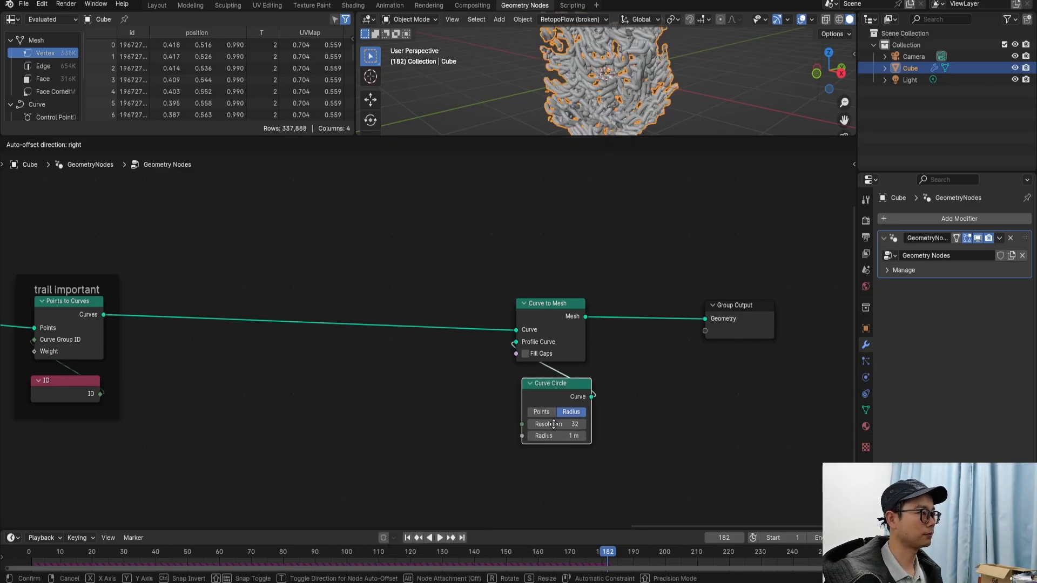
left_click(555, 428)
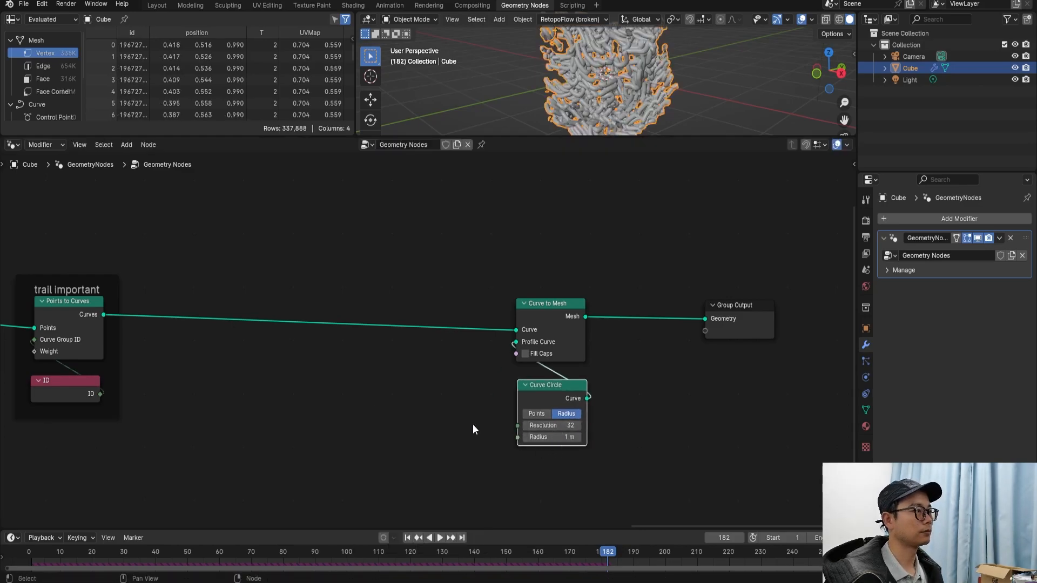
Step: Examine the tube ends of the trail mesh up close in the Layout workspace
scroll(457, 433, "down", 2)
middle_click_drag(455, 433, 471, 421)
scroll(431, 375, "down", 1)
scroll(432, 370, "up", 2)
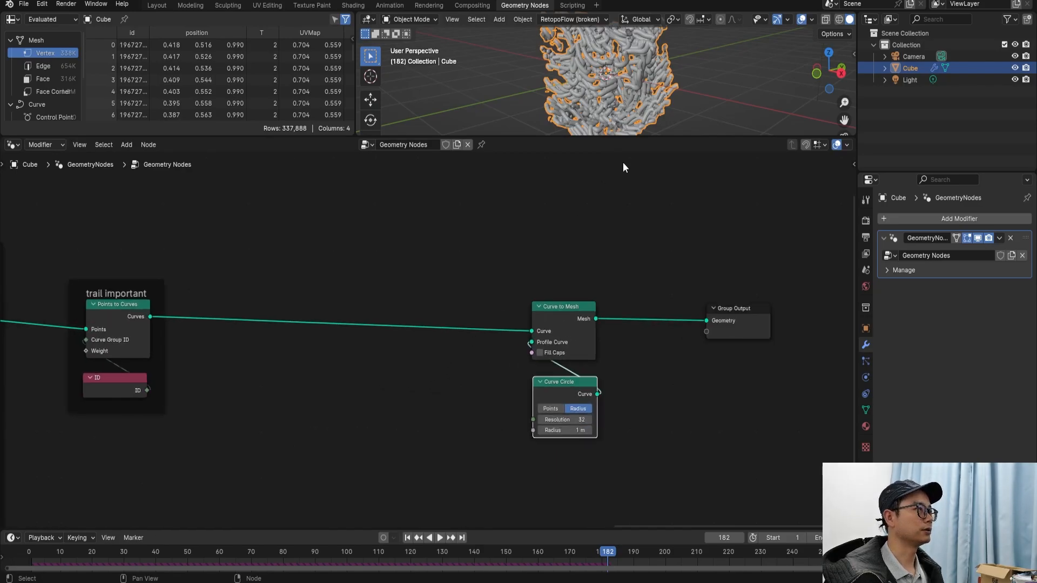
scroll(556, 110, "up", 2)
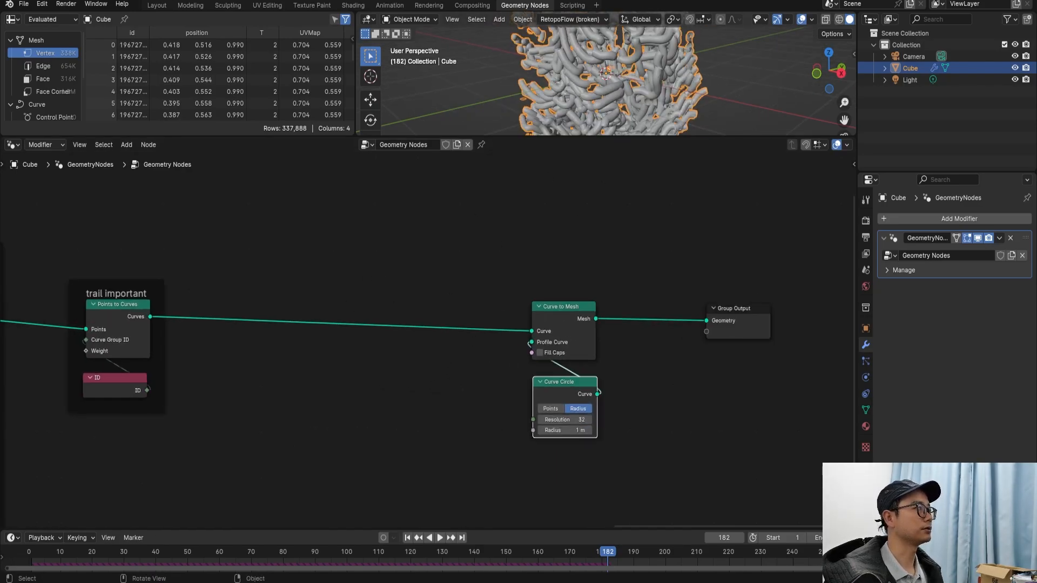
left_click(161, 6)
middle_click_drag(427, 259, 387, 284)
scroll(385, 297, "up", 4)
scroll(387, 283, "down", 5)
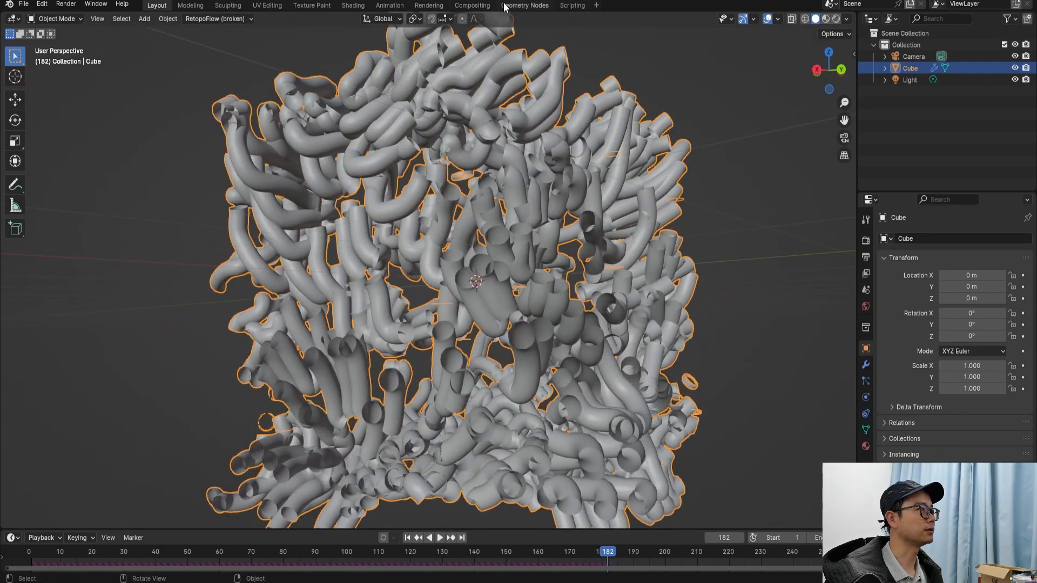
Step: Return to the Geometry Nodes workspace and enable Fill Caps on the Curve to Mesh node
left_click(505, 6)
scroll(573, 367, "up", 1)
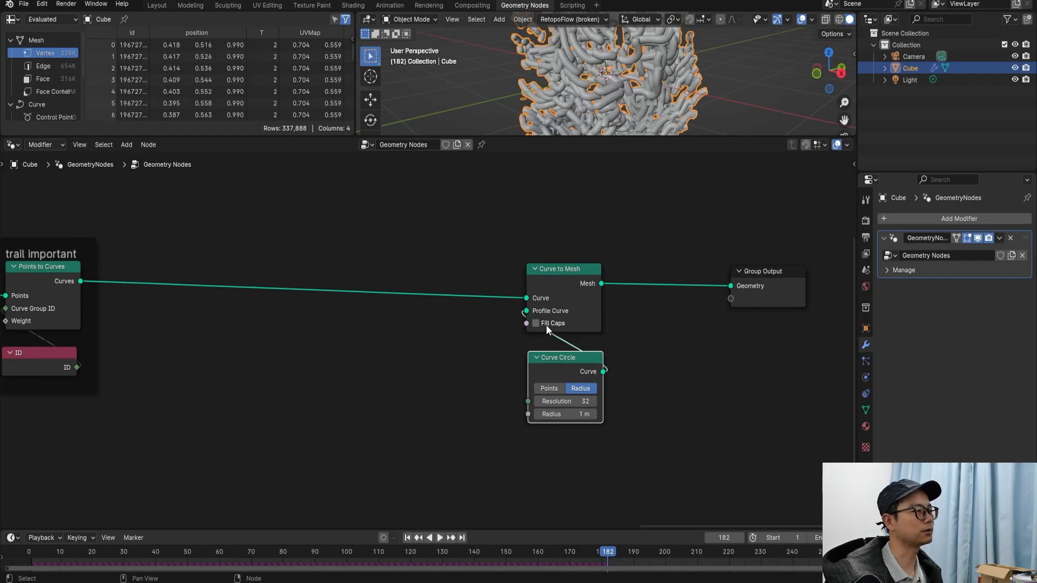
left_click(536, 323)
scroll(573, 99, "up", 3)
mouse_move(573, 99)
middle_mouse_down()
mouse_move(553, 76)
mouse_move(586, 107)
middle_mouse_up()
scroll(431, 324, "down", 4)
middle_click_drag(436, 309, 455, 313)
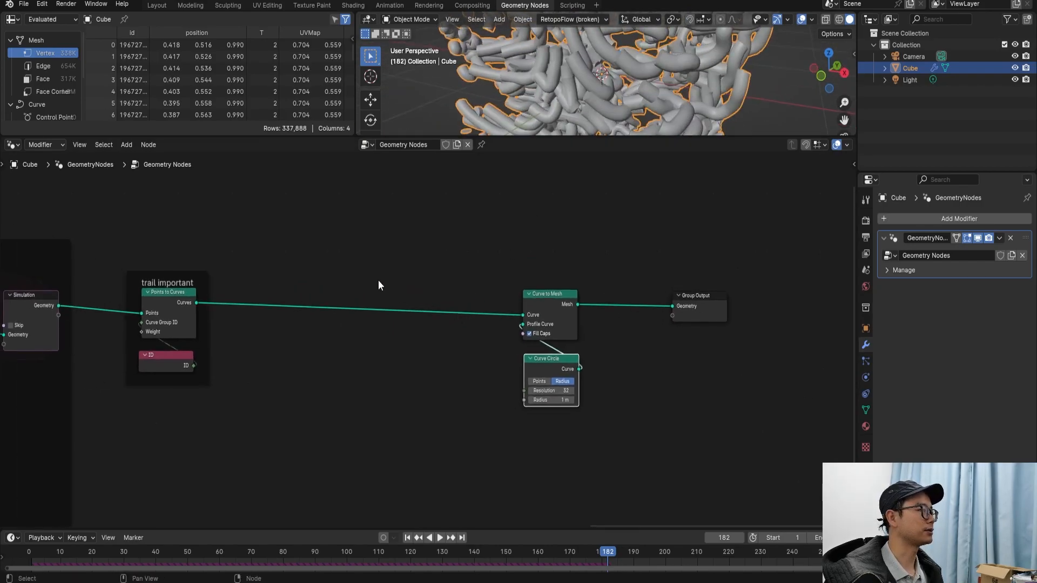
Step: Insert a Set Curve Radius node between Points to Curves and Curve to Mesh
key("shift+a")
left_click(379, 280)
type("set cu")
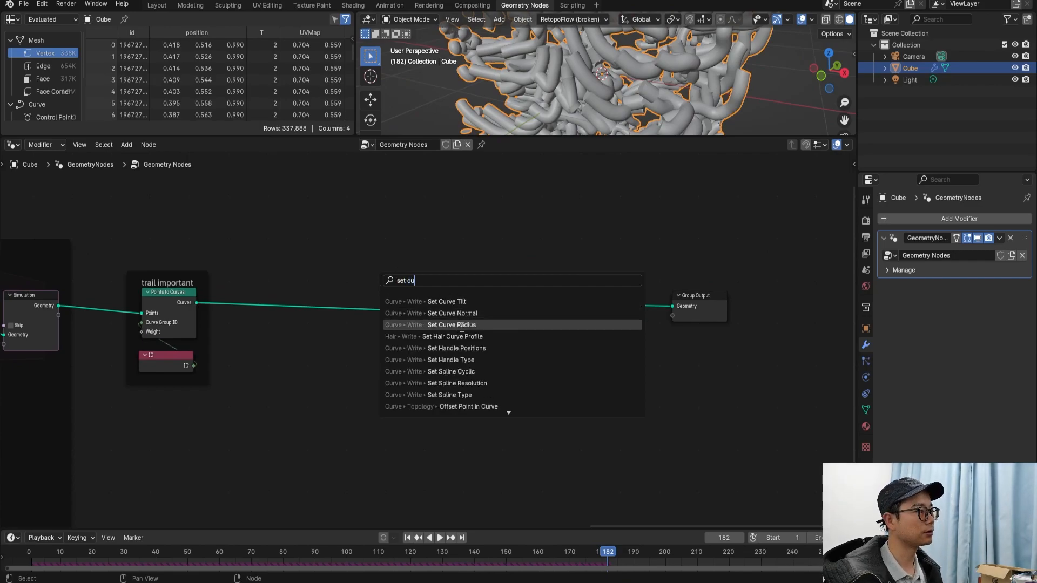
left_click(429, 324)
left_click(375, 295)
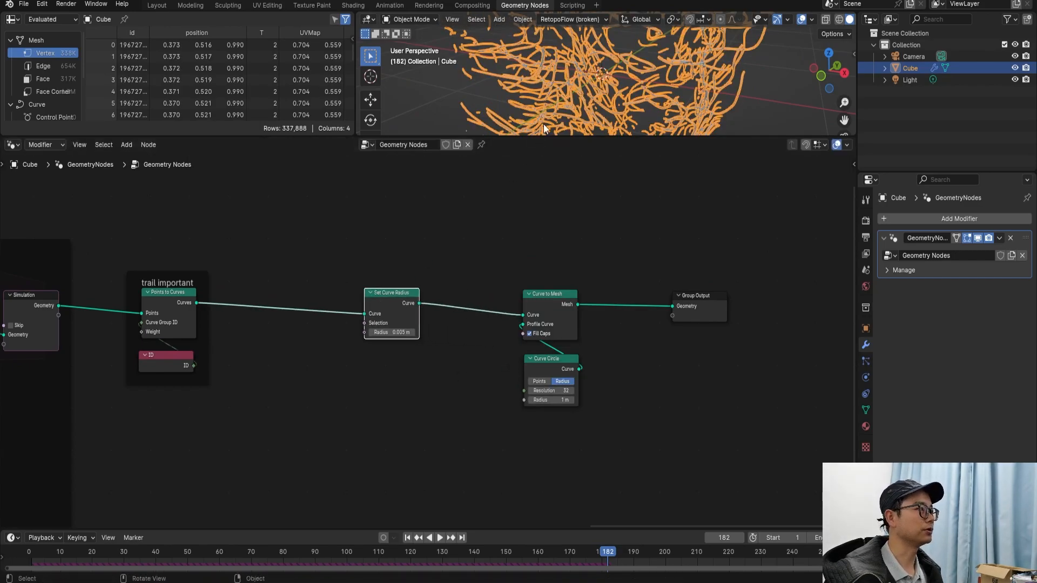
scroll(540, 128, "up", 2)
scroll(405, 323, "up", 2)
scroll(406, 323, "up", 1)
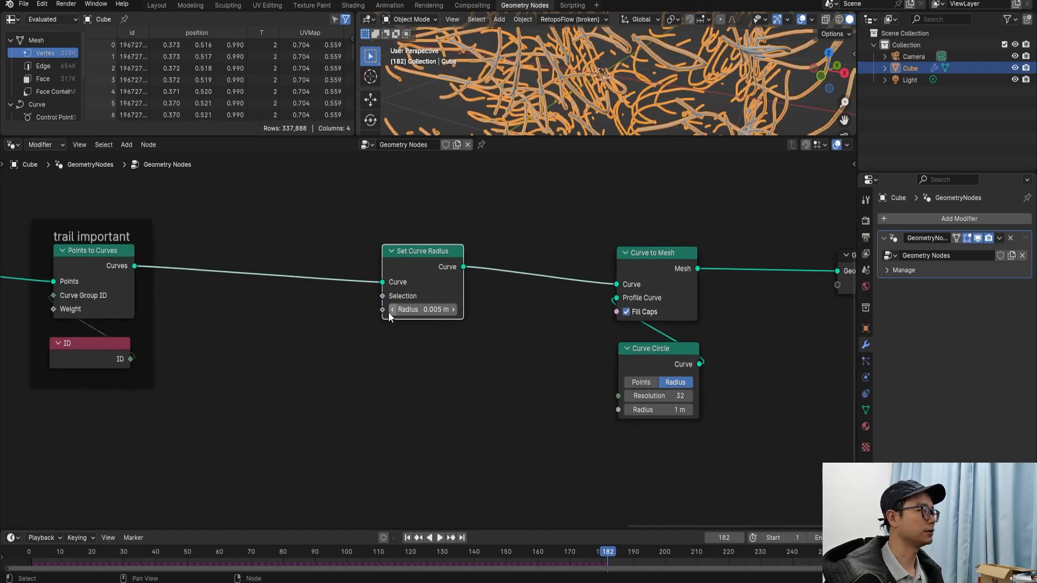
Step: Add a Spline Parameter node with its Factor driving the Radius of Set Curve Radius, placed well away from it
left_click_drag(383, 311, 324, 499)
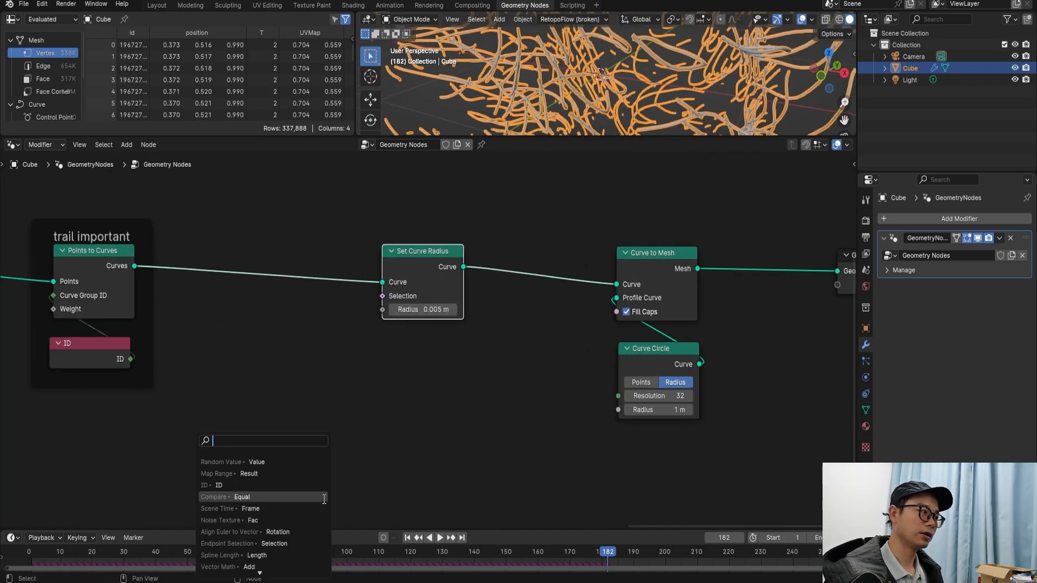
type("splin f")
key("Return")
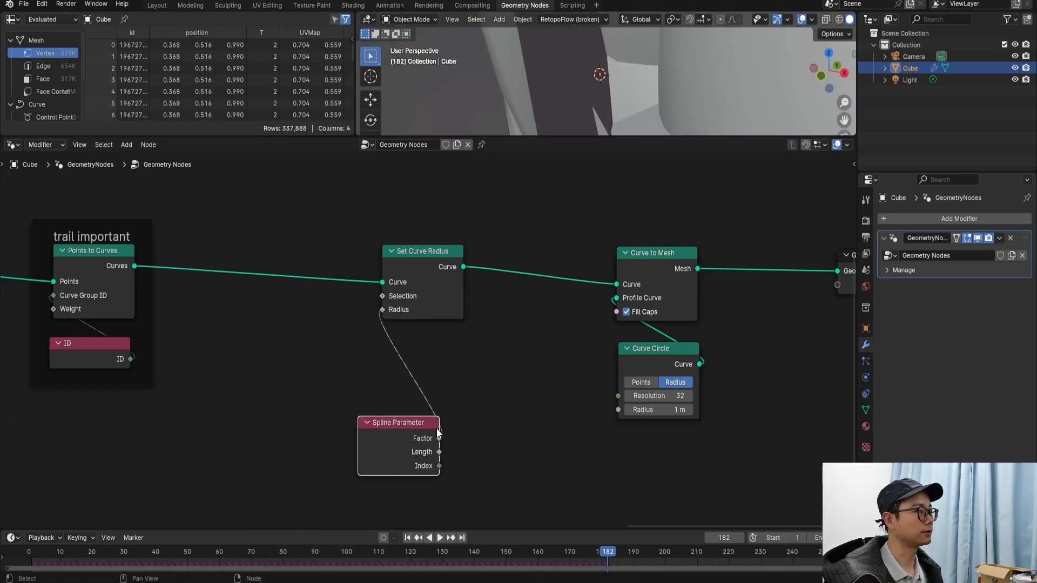
left_click(140, 518)
key("shift+a")
type("math")
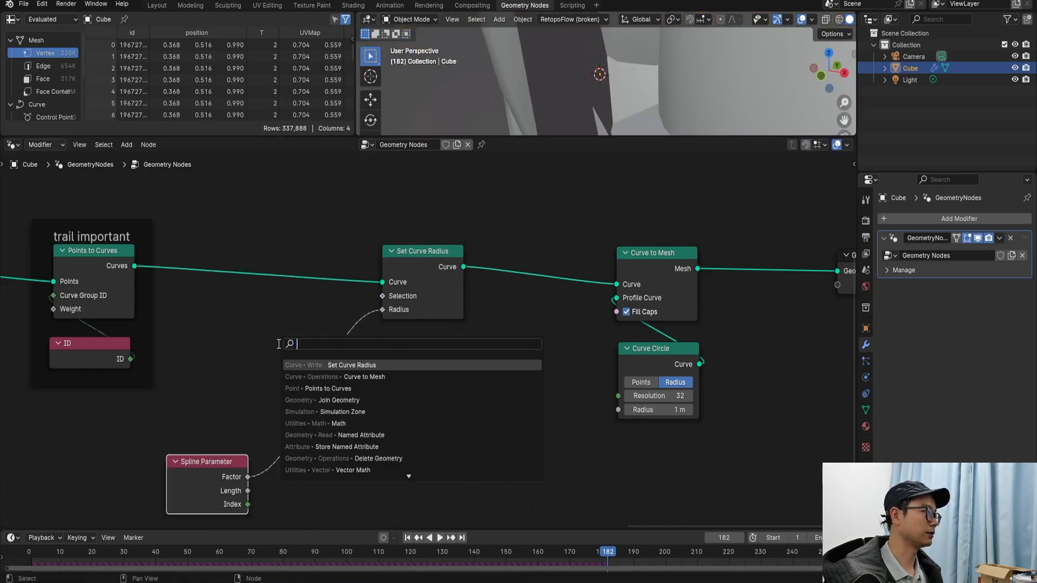
key("Return")
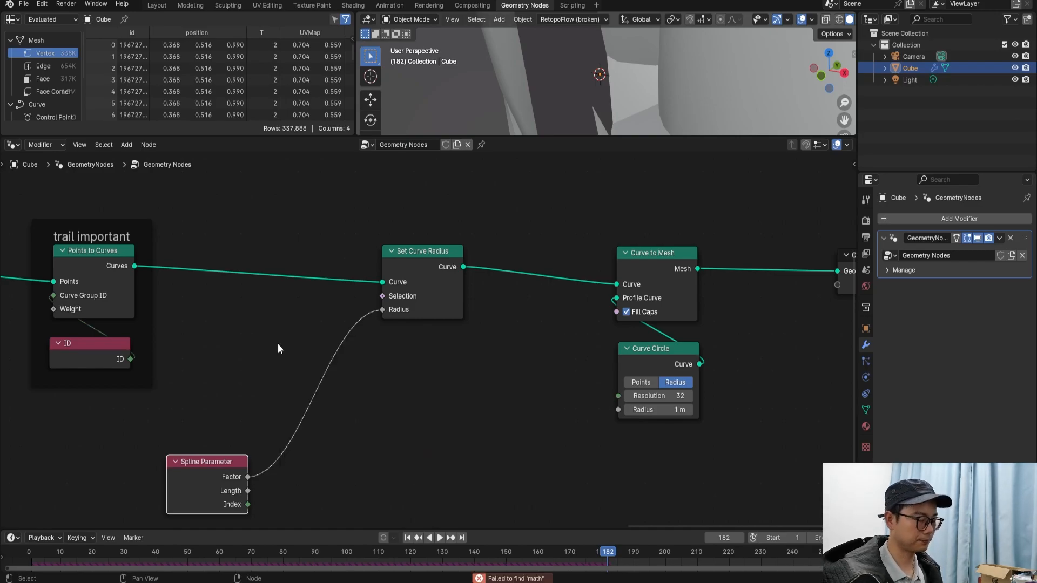
Step: Insert a Math node on the link between Spline Parameter's Factor and the Set Curve Radius node
key("shift+a")
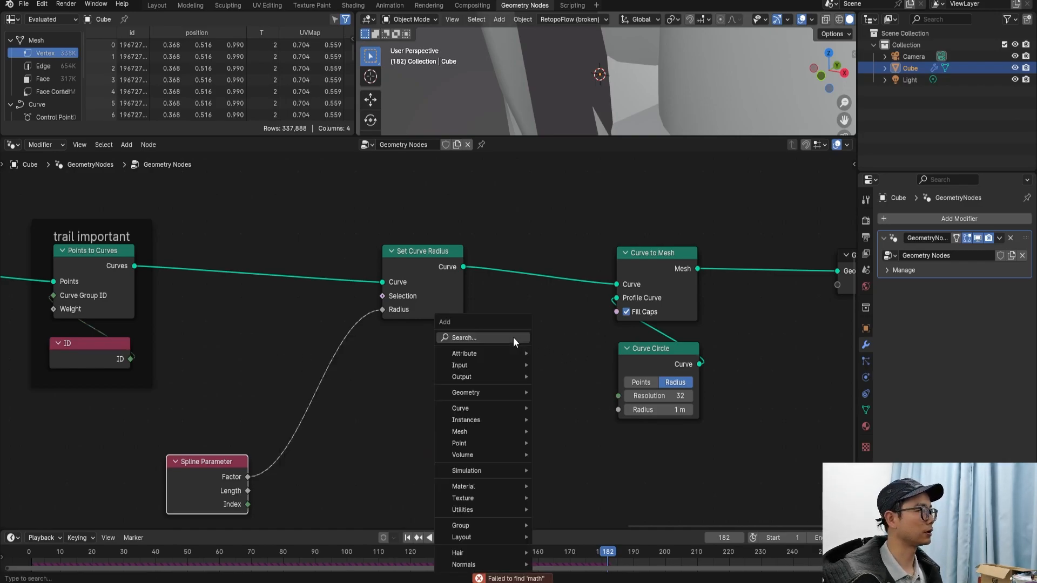
type("math")
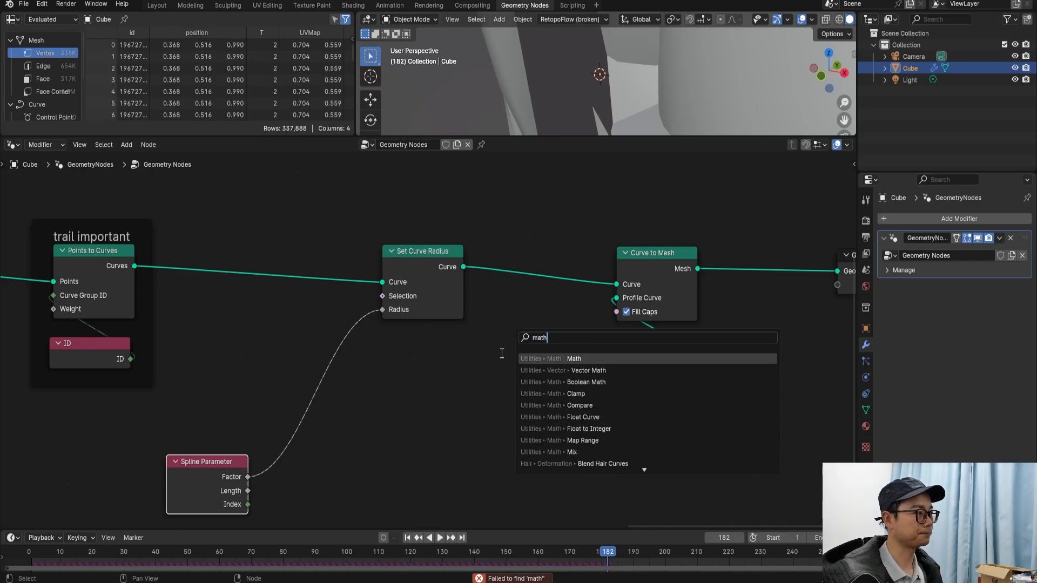
key("Return")
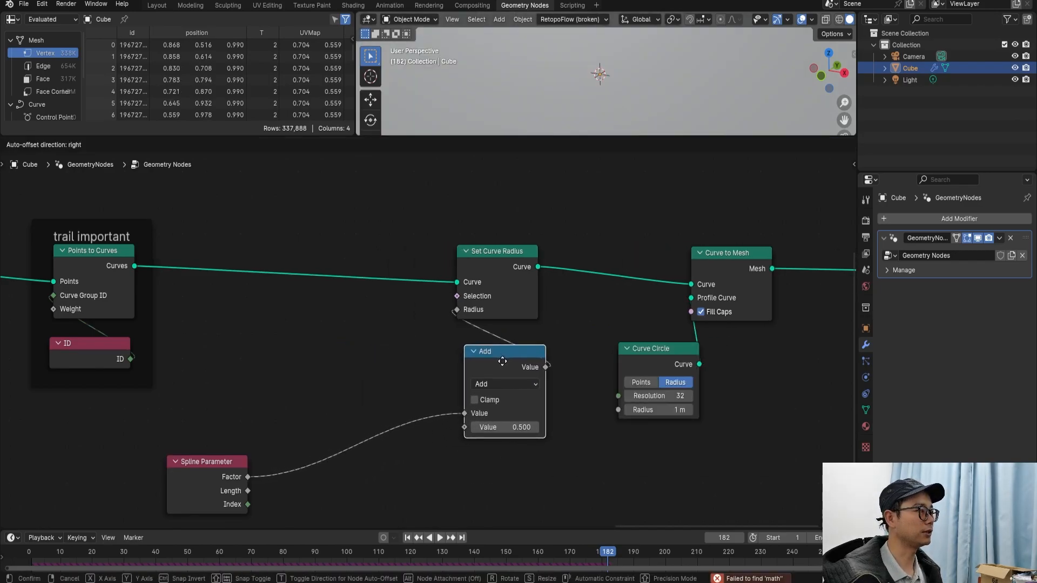
left_click(501, 361)
Step: Set the Math node to Multiply with a value of 0.05 and save the file
left_click(505, 428)
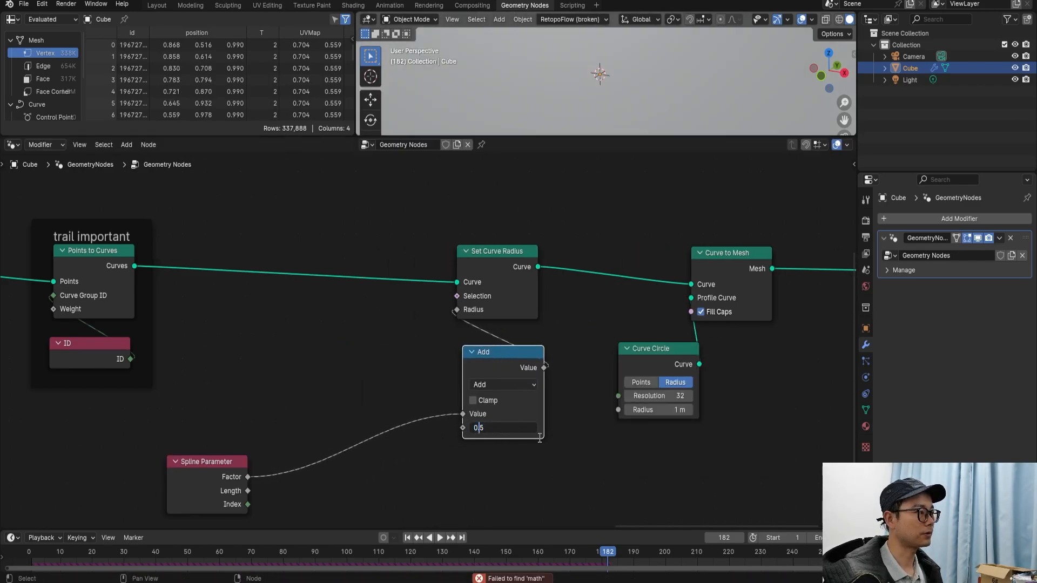
key("Return")
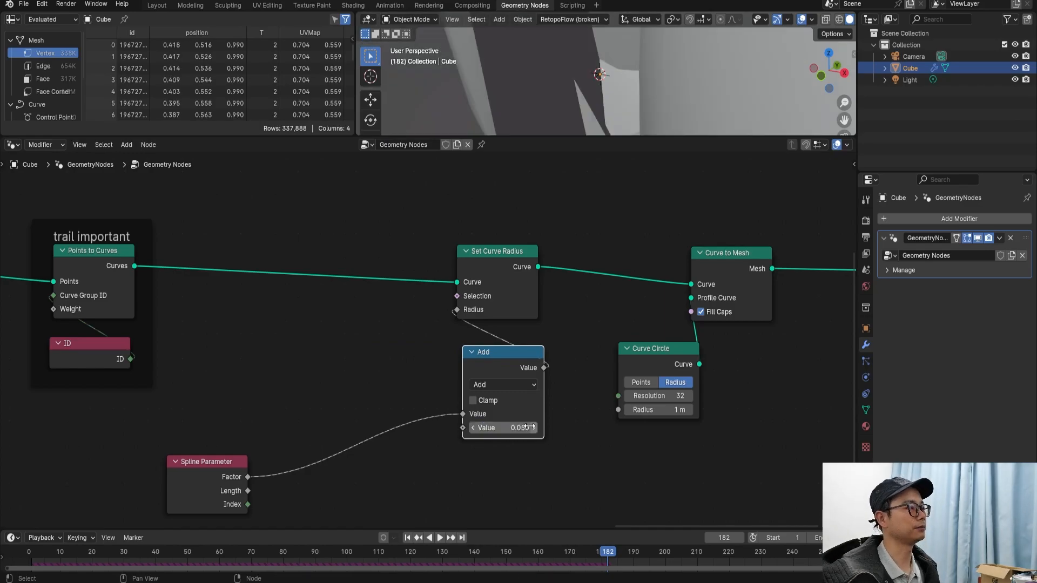
left_click(518, 385)
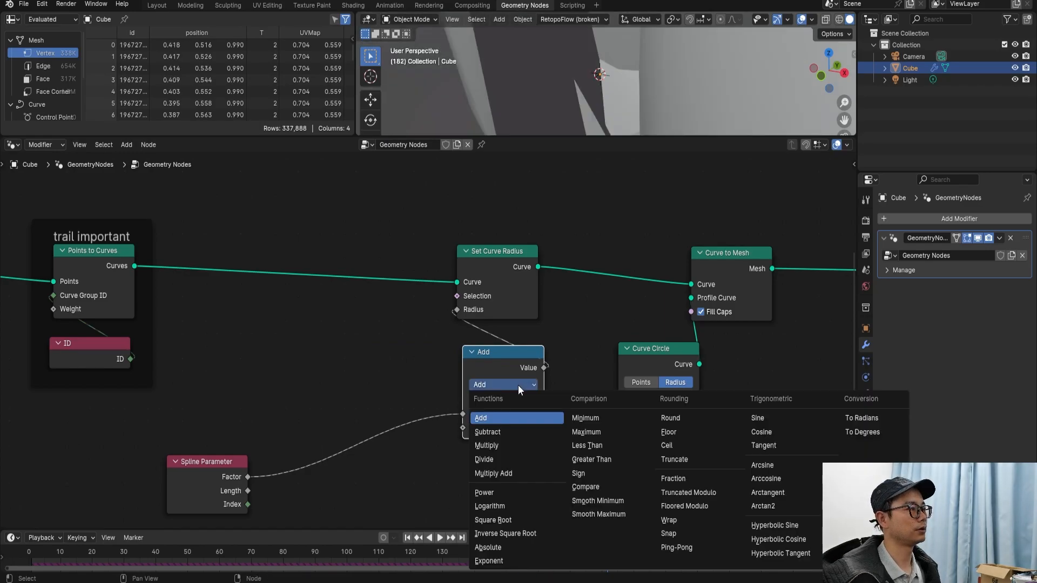
left_click(516, 448)
key("ctrl+s")
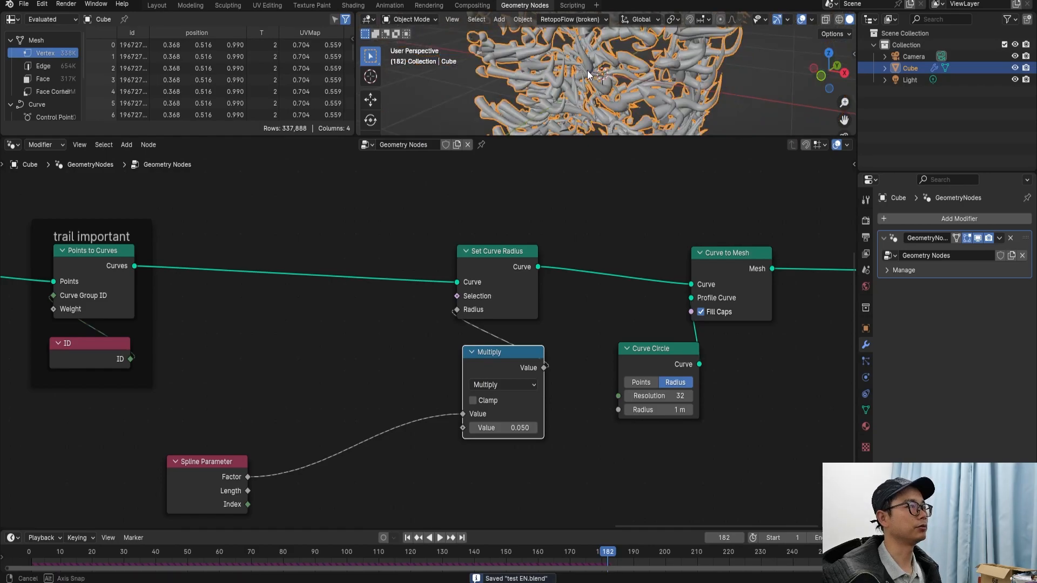
Step: Examine the taper direction of the trails in the Layout workspace
left_click(162, 7)
scroll(424, 296, "up", 5)
middle_click_drag(424, 296, 378, 300)
scroll(308, 340, "down", 8)
scroll(463, 79, "up", 9)
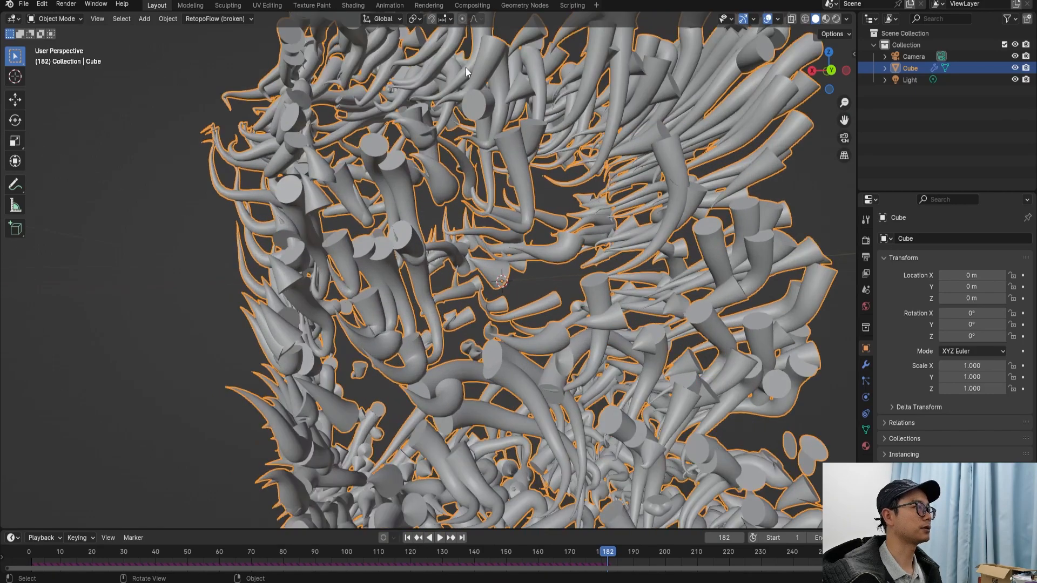
Step: In the Geometry Nodes workspace, insert an RGB Curves node between Spline Parameter and the Multiply node
left_click(525, 6)
key("shift+a")
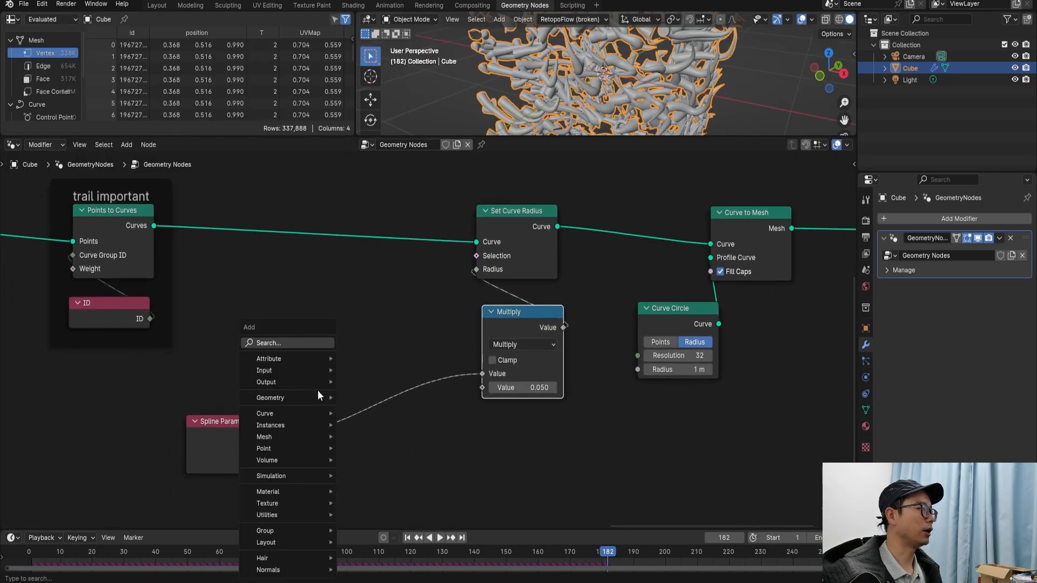
type("rgb c")
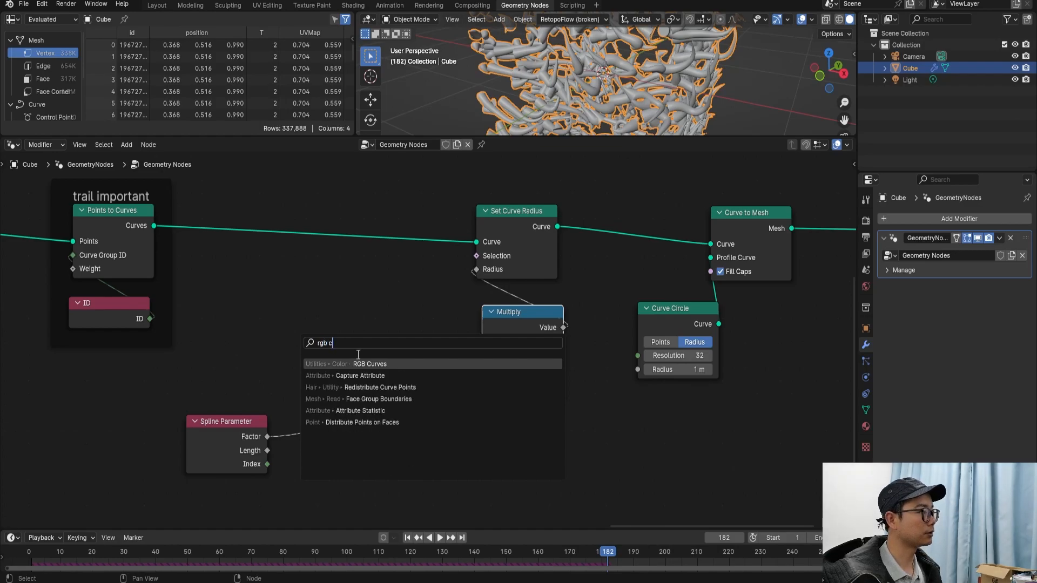
key("Return")
left_click(447, 424)
scroll(446, 424, "up", 3)
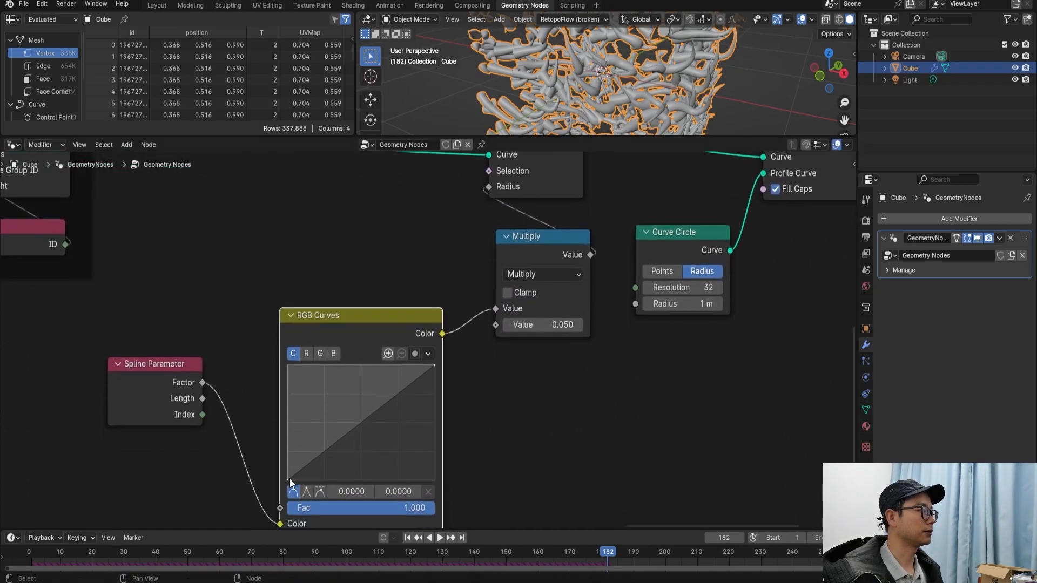
Step: Shape the RGB Curves line to descend from 1 to 0, bowed through a point at 0.5272, 0.7, checking it in brief playback
left_click_drag(286, 478, 276, 349)
left_click_drag(422, 351, 422, 463)
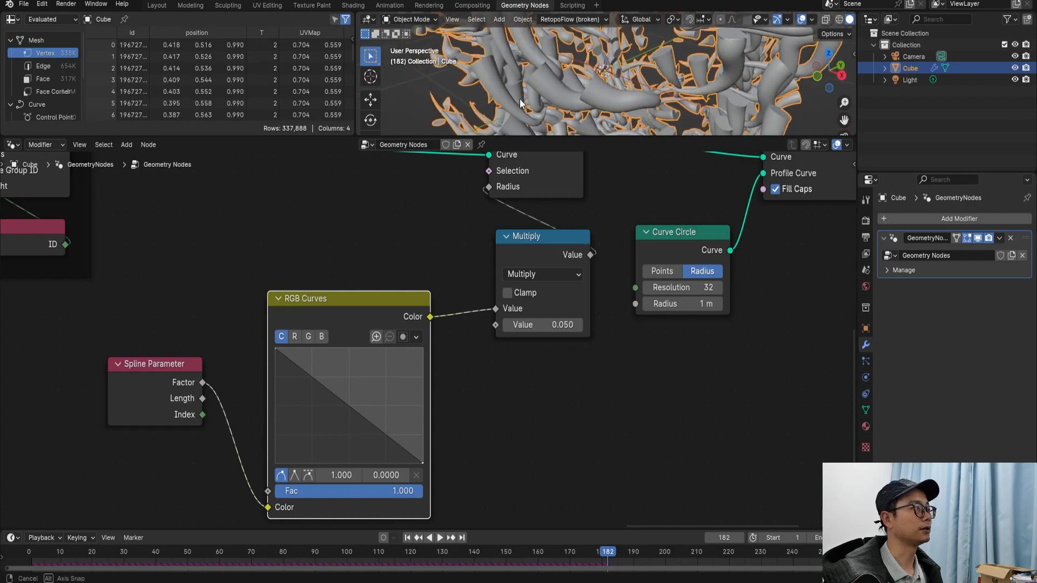
key("space")
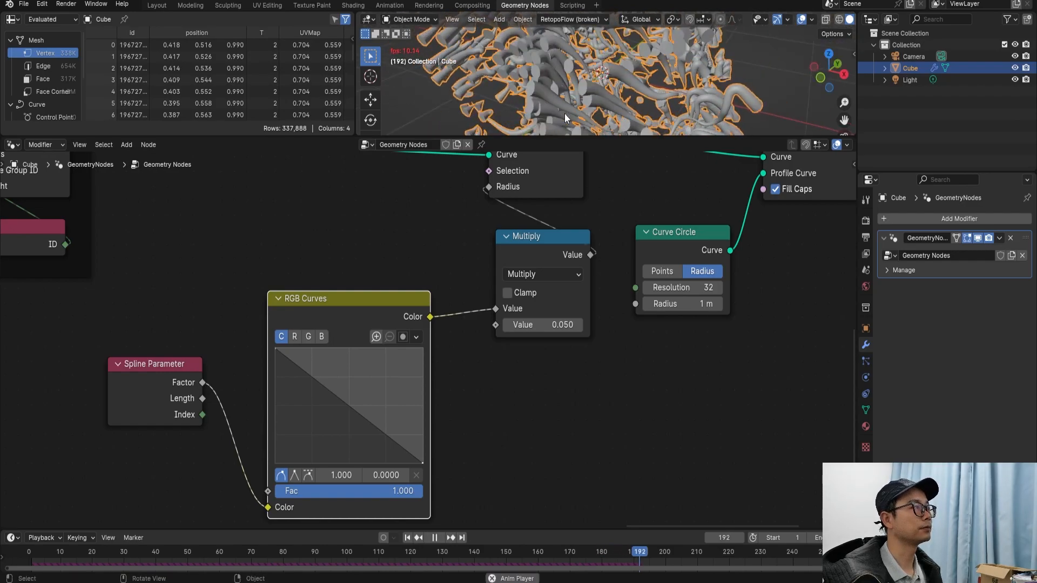
key("space")
scroll(419, 323, "up", 1)
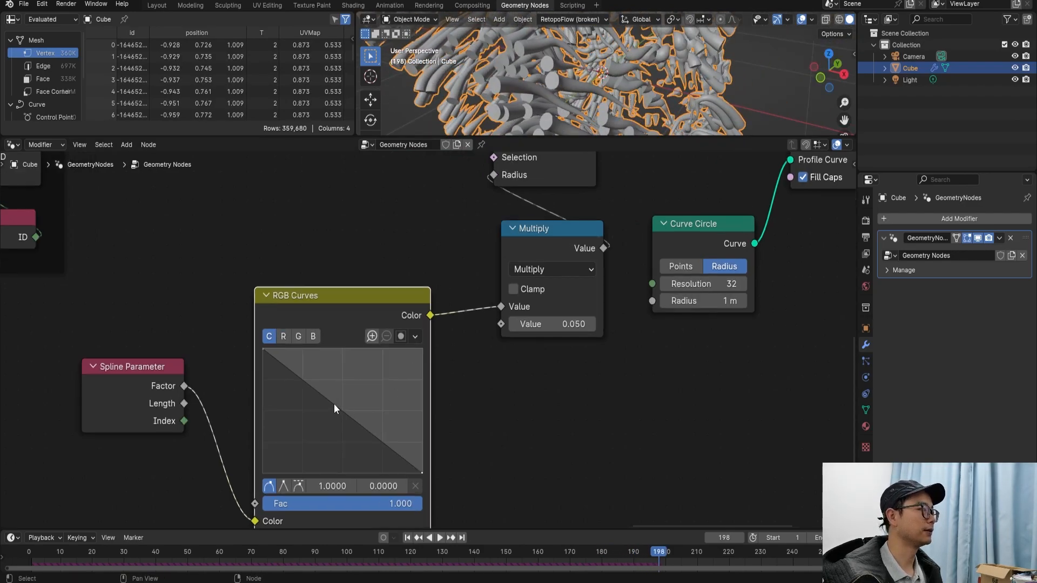
left_click_drag(334, 404, 346, 386)
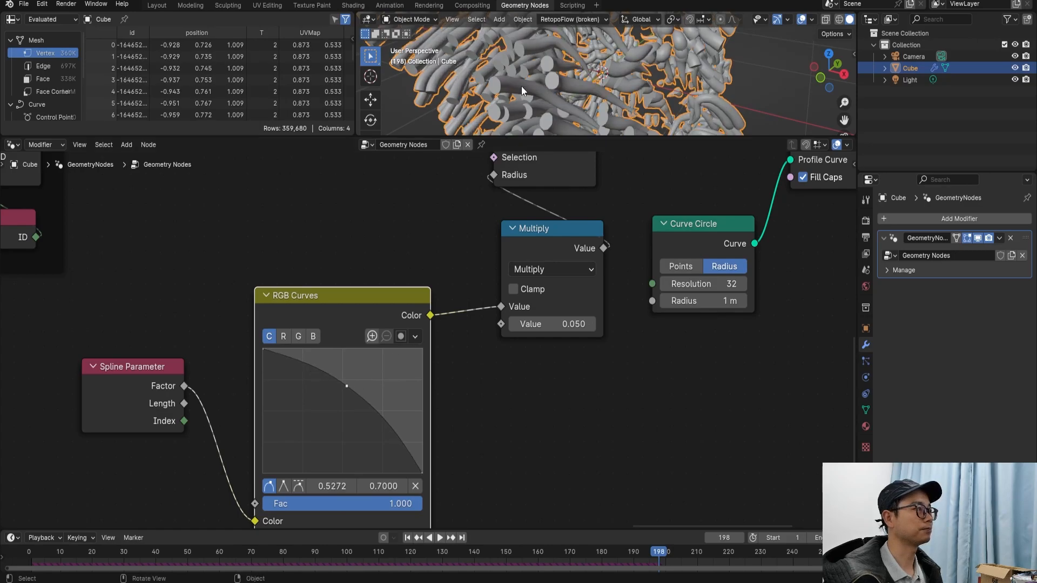
Step: Move the RGB Curves middle point to 0.6045, 0.7437 for a fuller taper, and save the file
middle_click_drag(521, 87, 500, 80)
scroll(500, 80, "up", 1)
left_click_drag(346, 384, 360, 380)
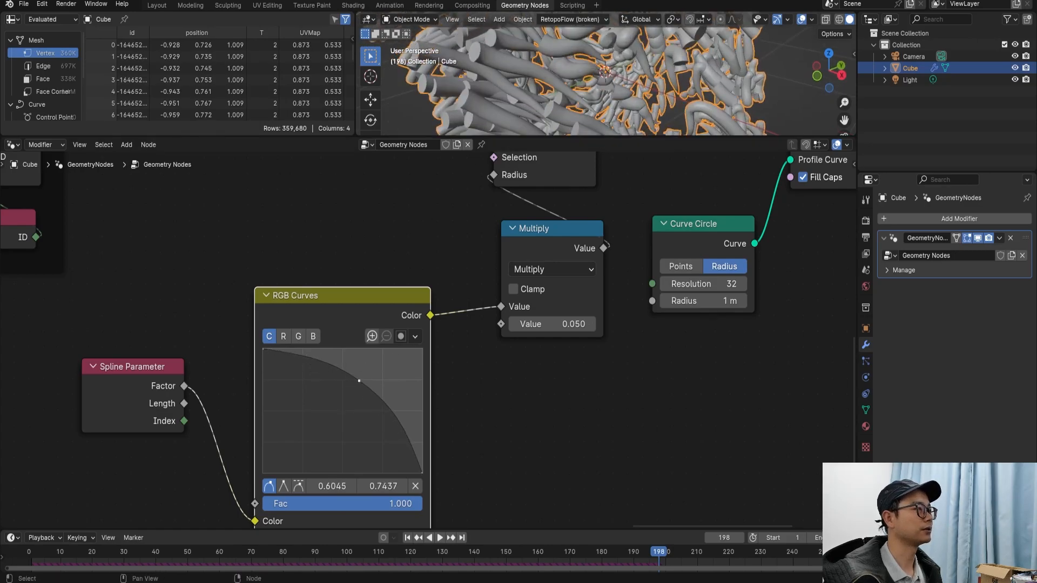
middle_click_drag(472, 73, 514, 99)
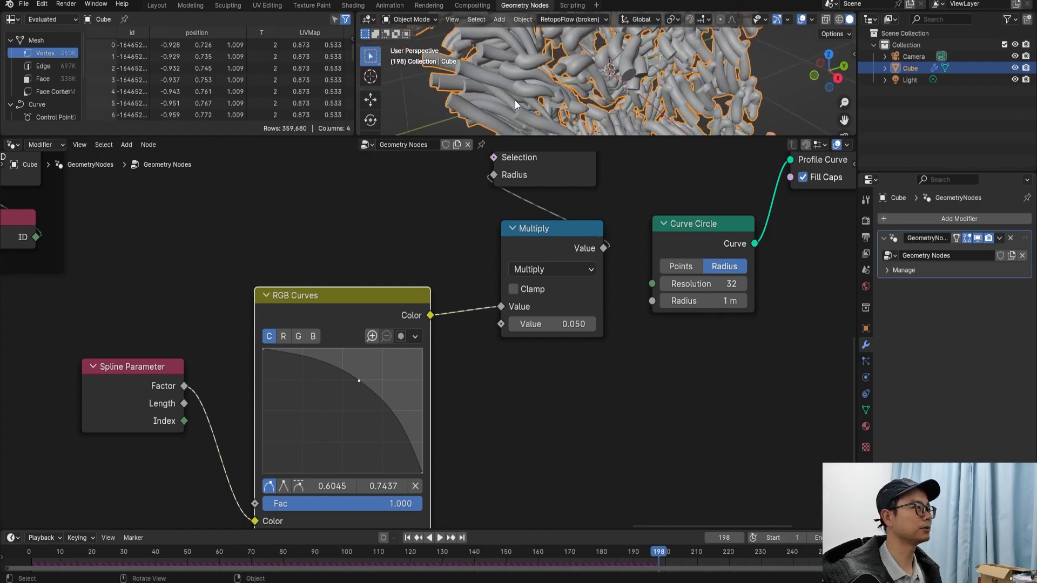
key("ctrl+s")
Step: Try a radius of 0.1 m on the Curve Circle node
scroll(519, 305, "up", 1)
middle_click_drag(519, 305, 499, 320)
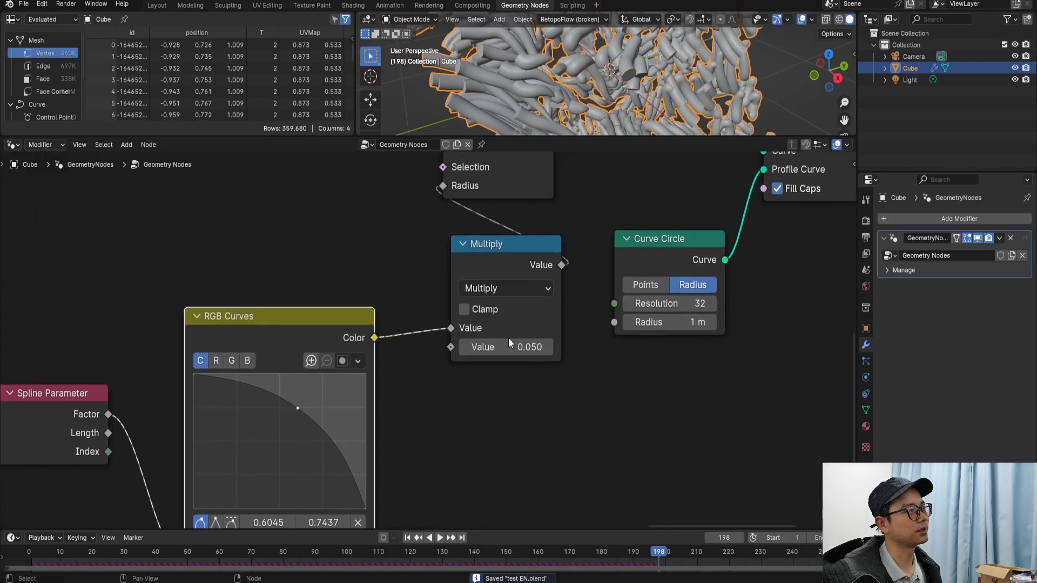
left_click(671, 322)
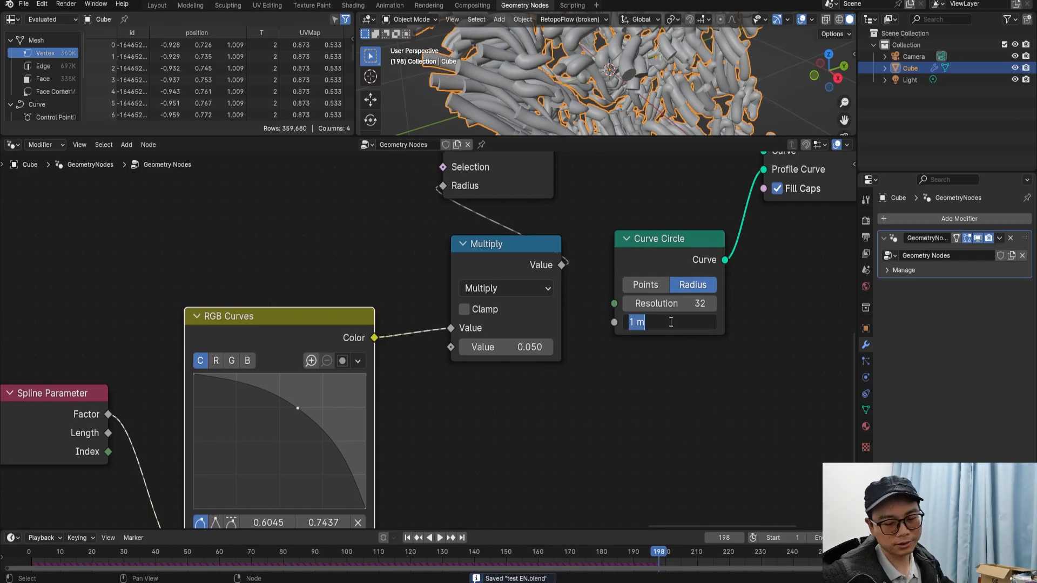
type("0.1")
key("Return")
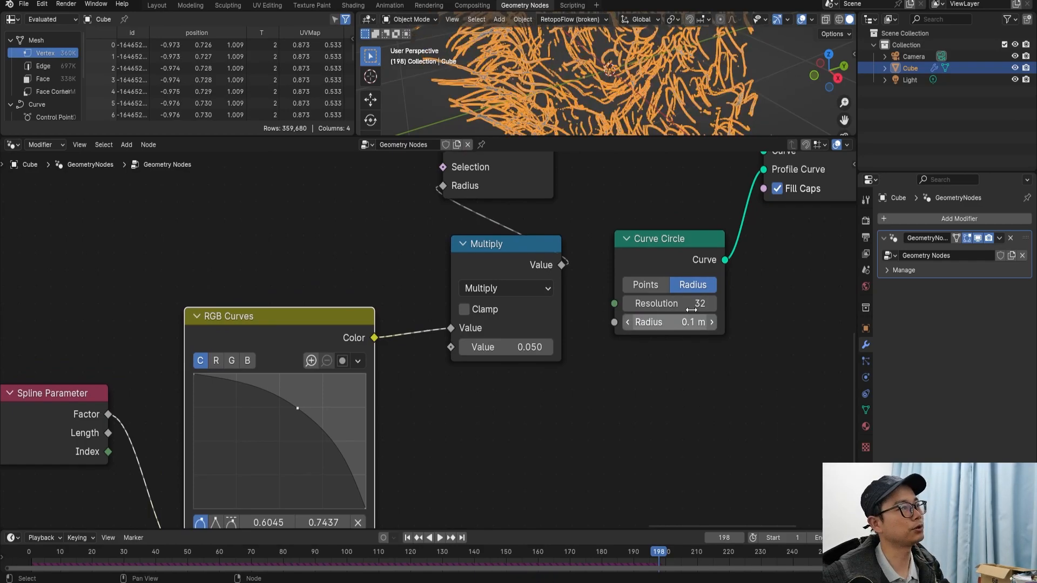
Step: Set the Curve Circle node's radius to 0.3 m and save the file
left_click(677, 322)
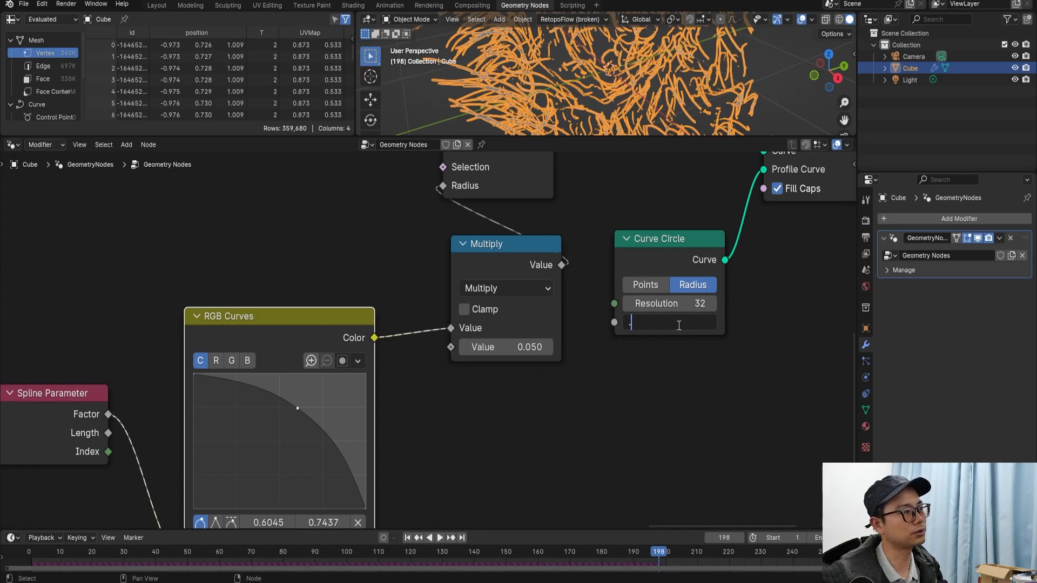
type(".3")
key("Return")
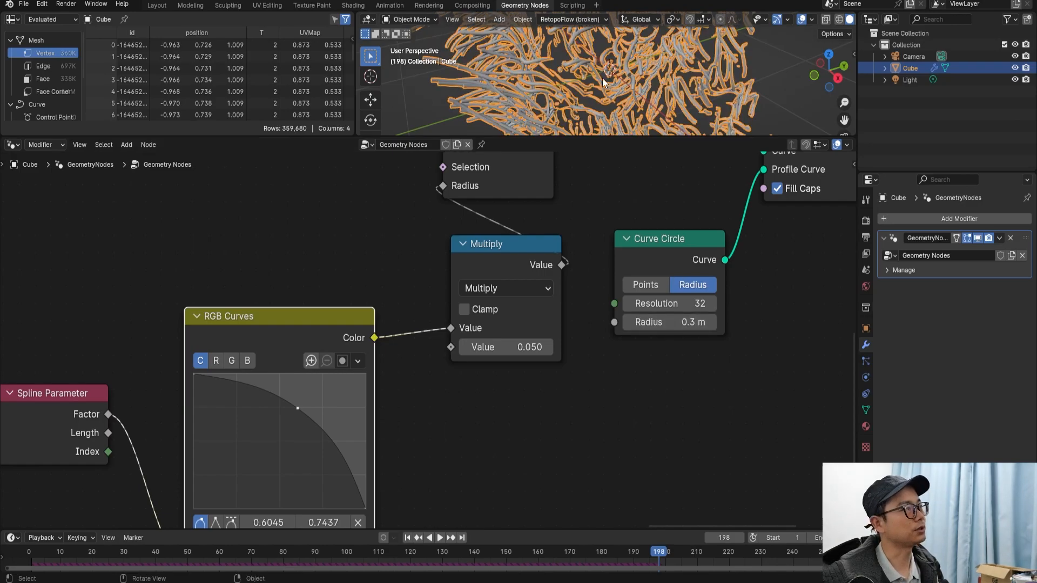
key("ctrl+s")
Step: Tuck RGB Curves and Spline Parameter under the Multiply node, then enclose all the curve radius and mesh conversion nodes in one frame
scroll(429, 340, "down", 1)
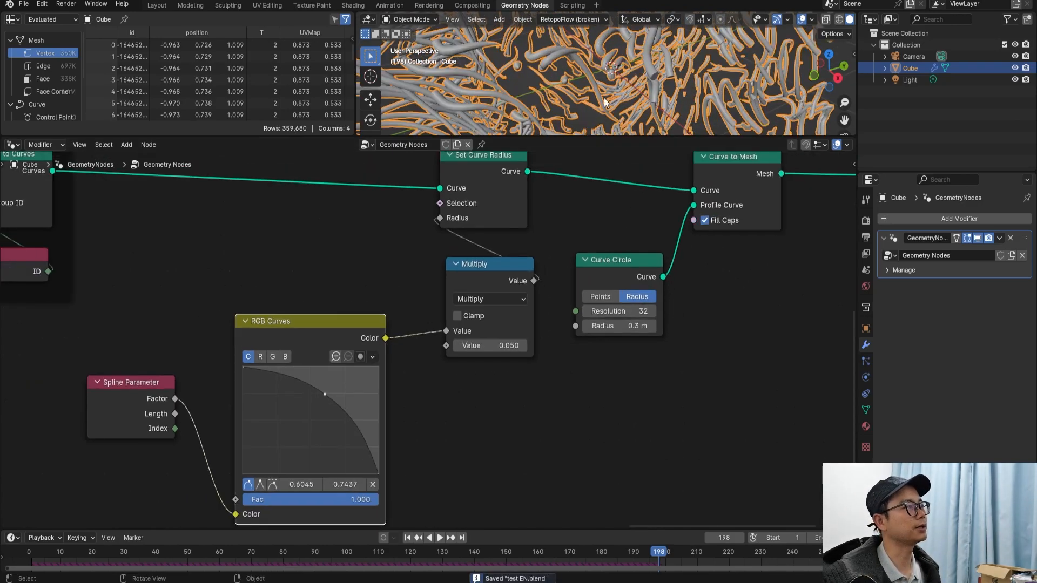
scroll(508, 211, "down", 4)
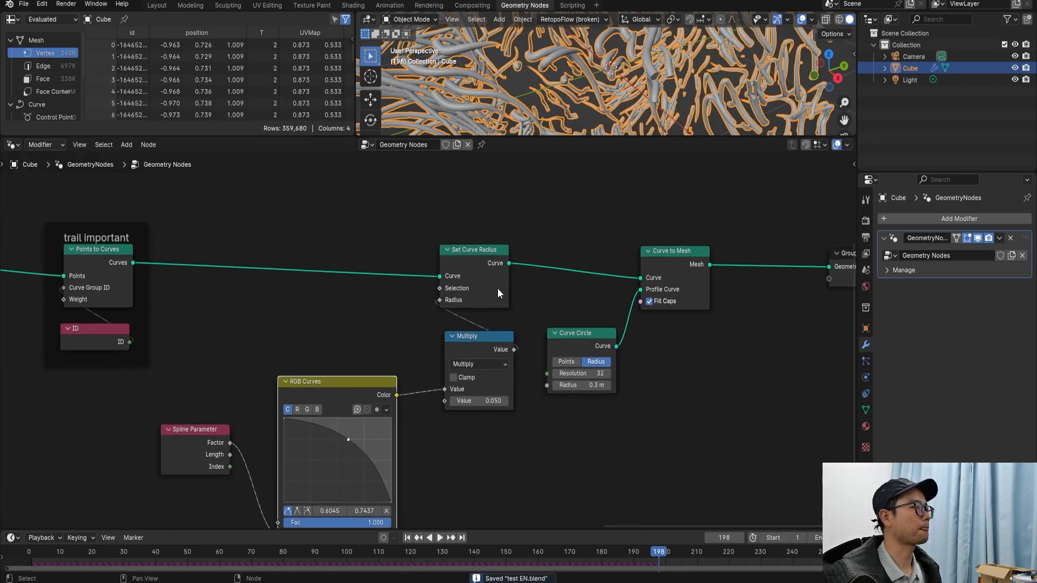
middle_click_drag(405, 405, 382, 353)
left_click_drag(349, 319, 453, 349)
left_click_drag(257, 349, 377, 381)
left_click_drag(316, 184, 593, 510)
key("ctrl+j")
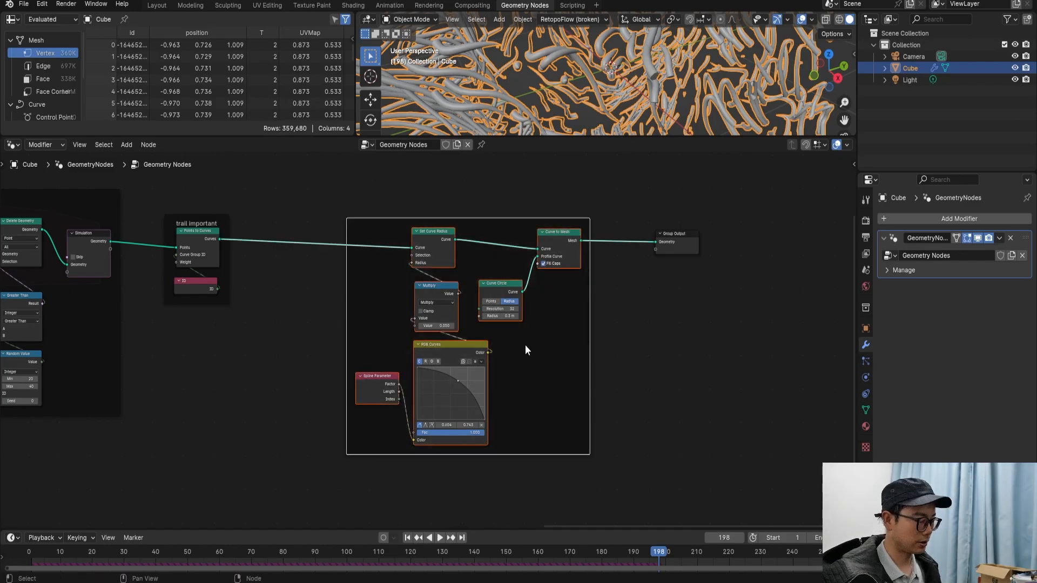
Step: Label the new frame "curve to geo" and save the file
right_click(481, 218)
left_click(480, 214)
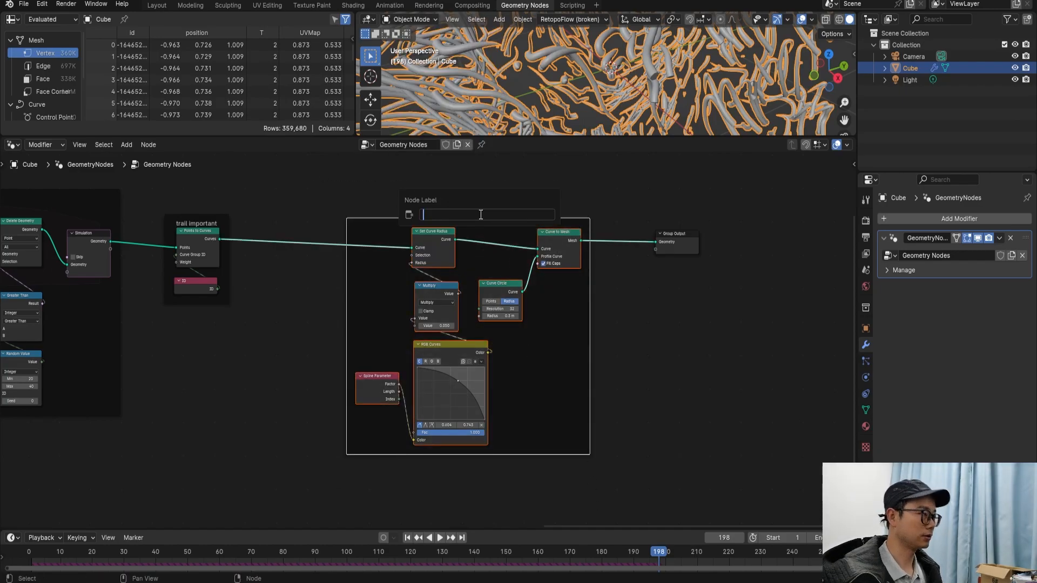
type("curve to geo")
key("Return")
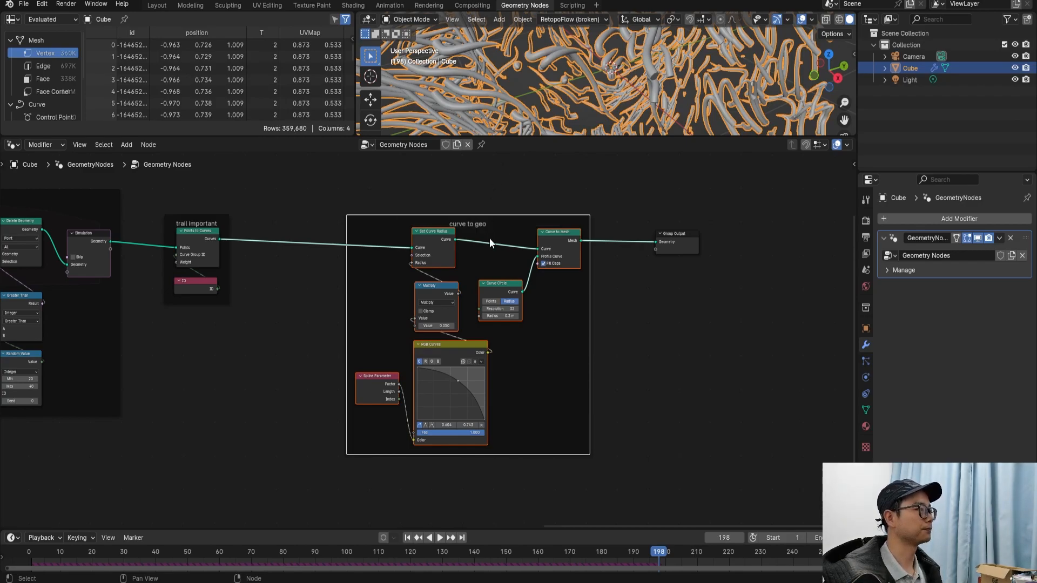
scroll(489, 238, "down", 1)
middle_click_drag(481, 239, 470, 322)
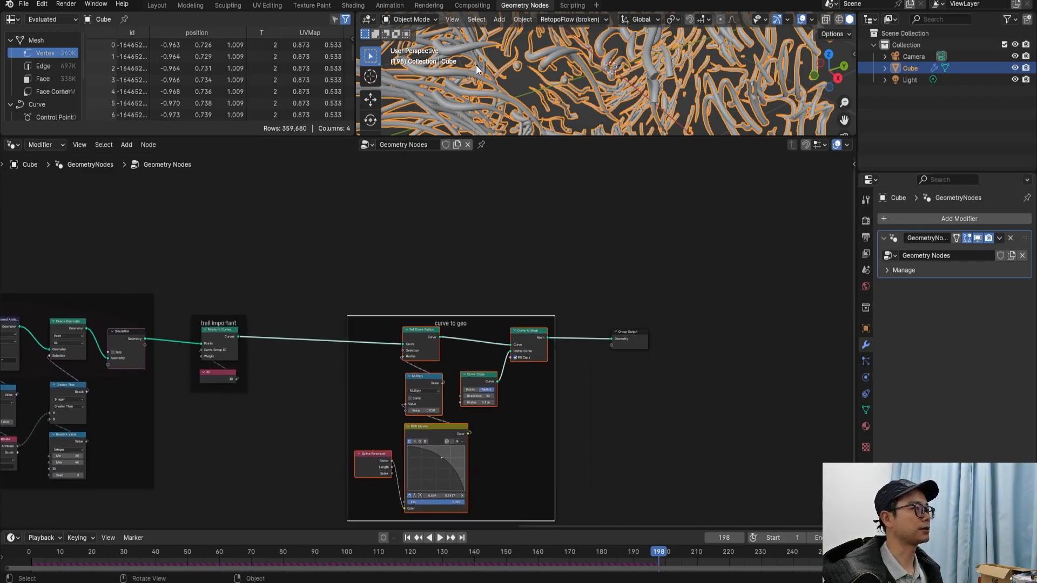
key("ctrl+s")
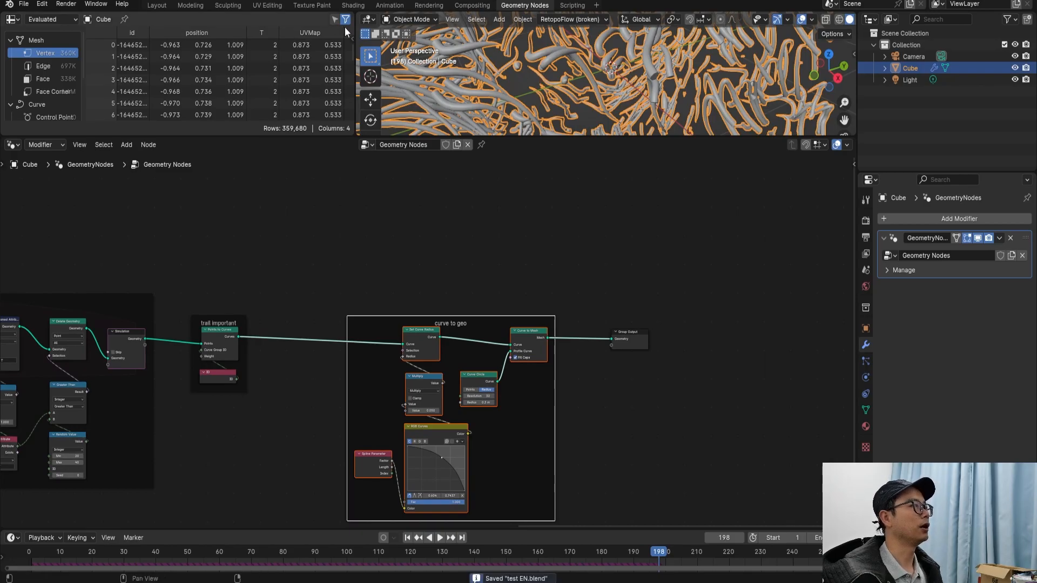
Step: Examine the tapered tube trails from several angles in the Layout workspace
left_click(157, 7)
middle_click_drag(367, 228, 368, 253)
middle_click_drag(284, 401, 40, 347)
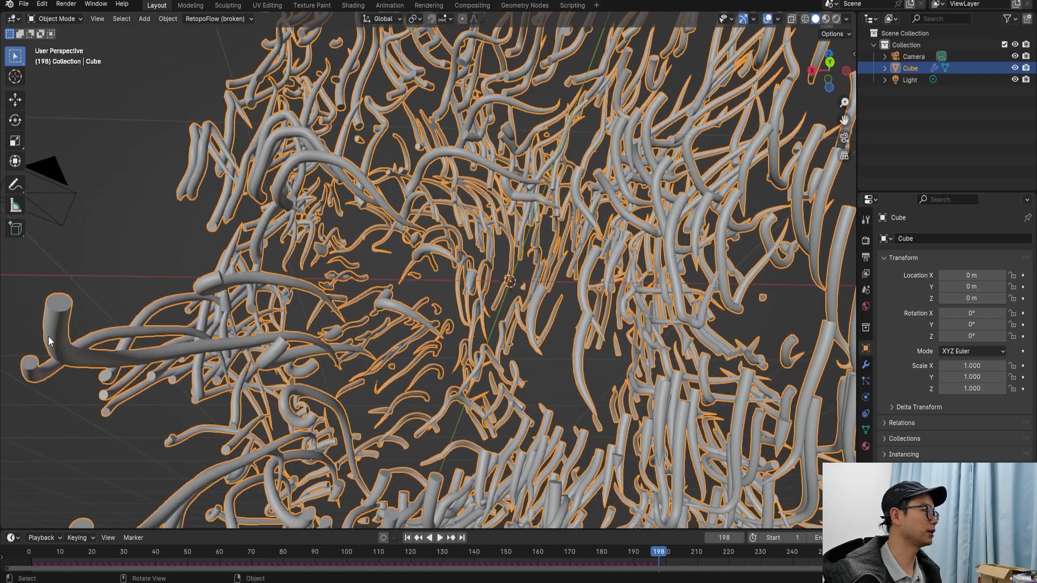
Step: In the Geometry Nodes workspace, branch an Instance on Points node off the Points to Curves output, above the curve to geo frame
left_click(525, 5)
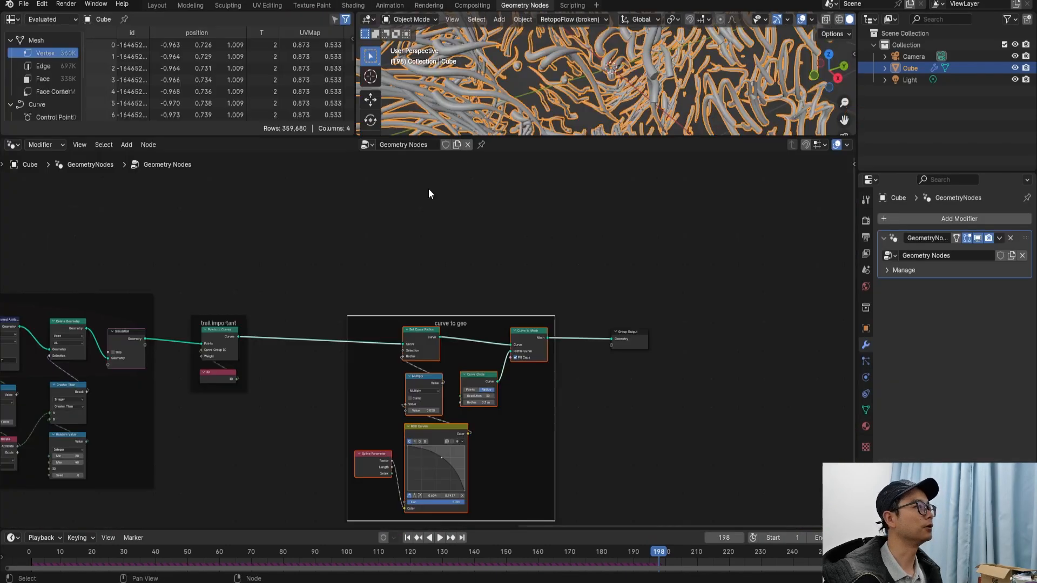
scroll(388, 278, "up", 3)
scroll(207, 349, "down", 2)
middle_click_drag(179, 391, 218, 476)
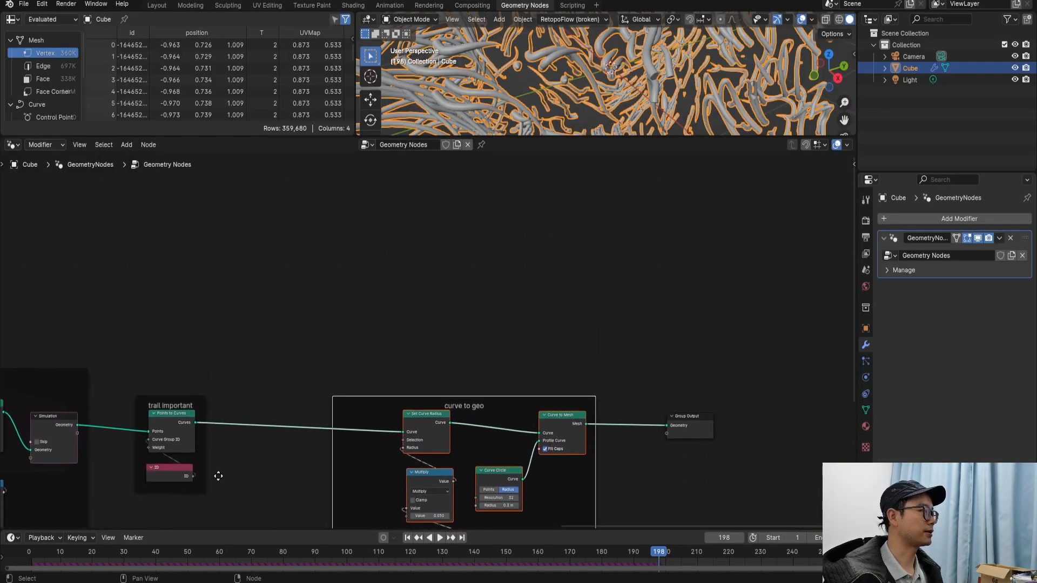
left_click_drag(199, 425, 389, 222)
type("instan on")
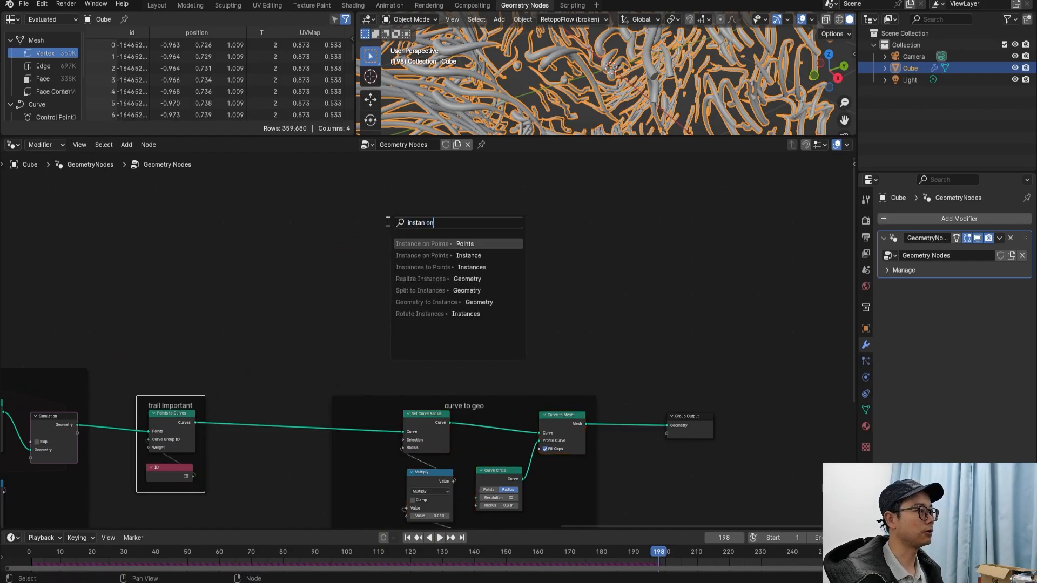
key("Return")
left_click(392, 193)
scroll(426, 202, "up", 2)
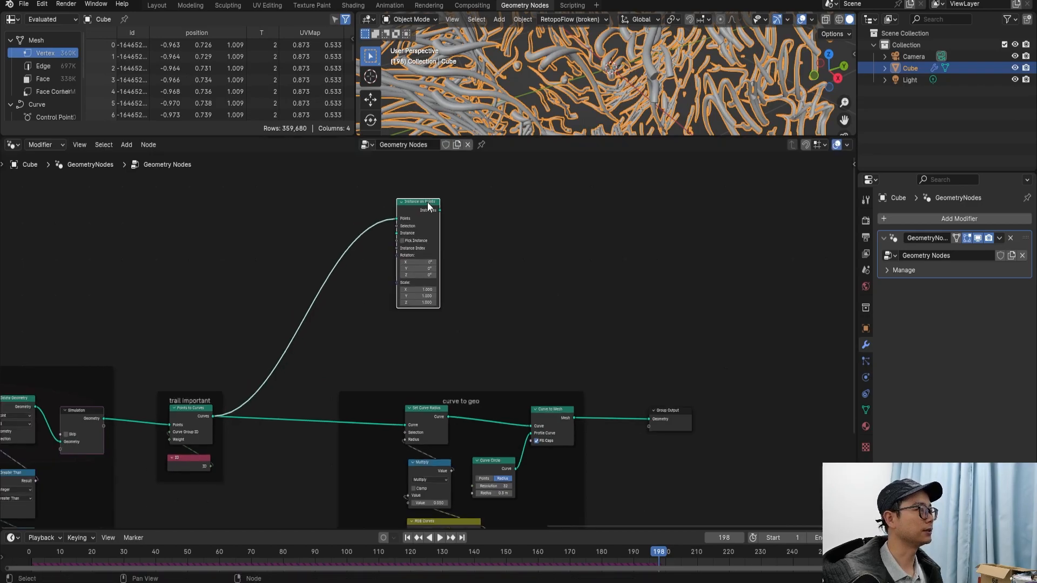
Step: Add an Ico Sphere node connected to the Instance input of Instance on Points
middle_click_drag(427, 202, 414, 307)
scroll(410, 300, "up", 2)
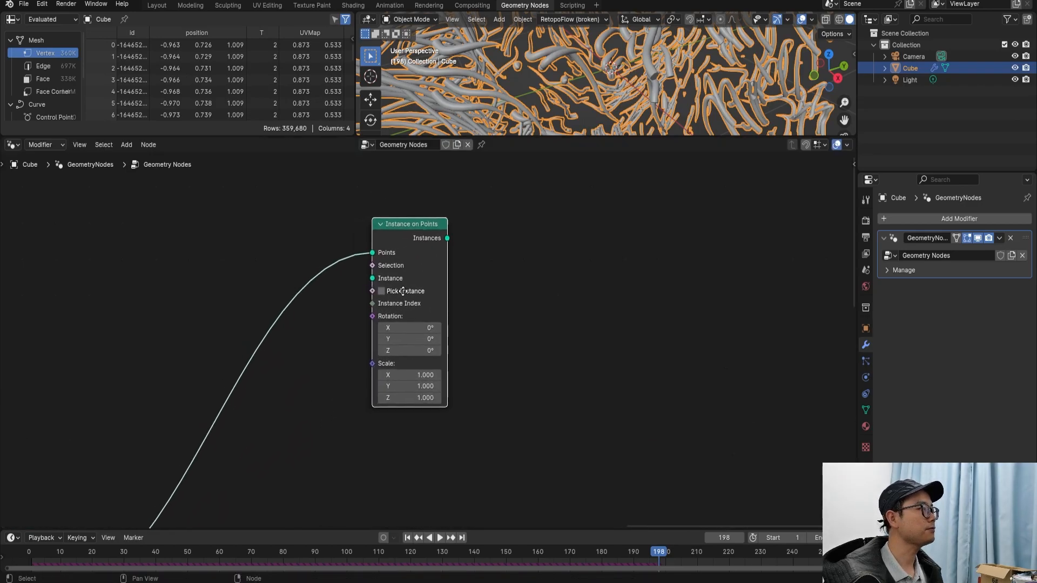
left_click_drag(380, 274, 348, 309)
type("i")
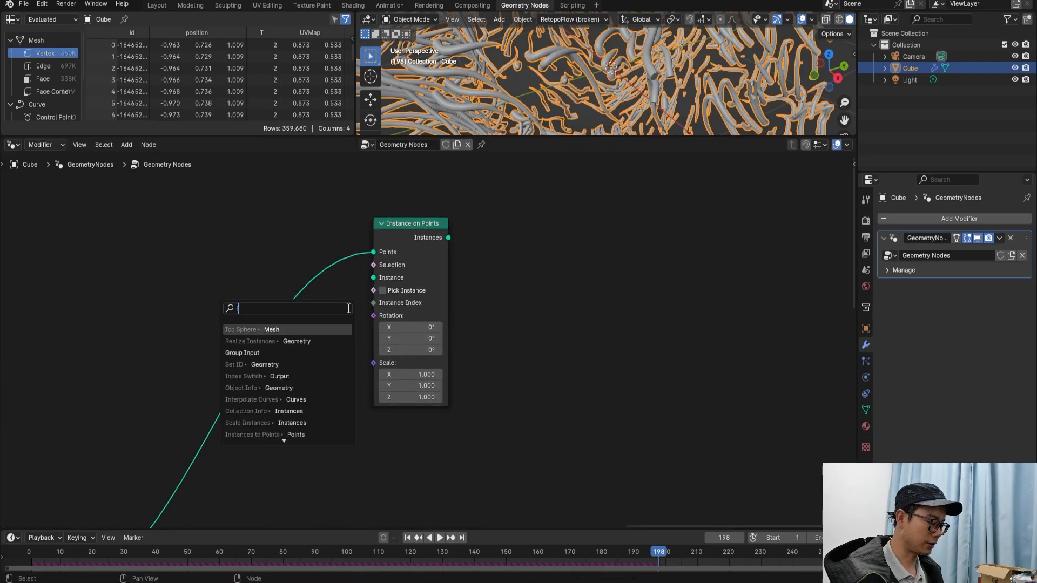
type("co s")
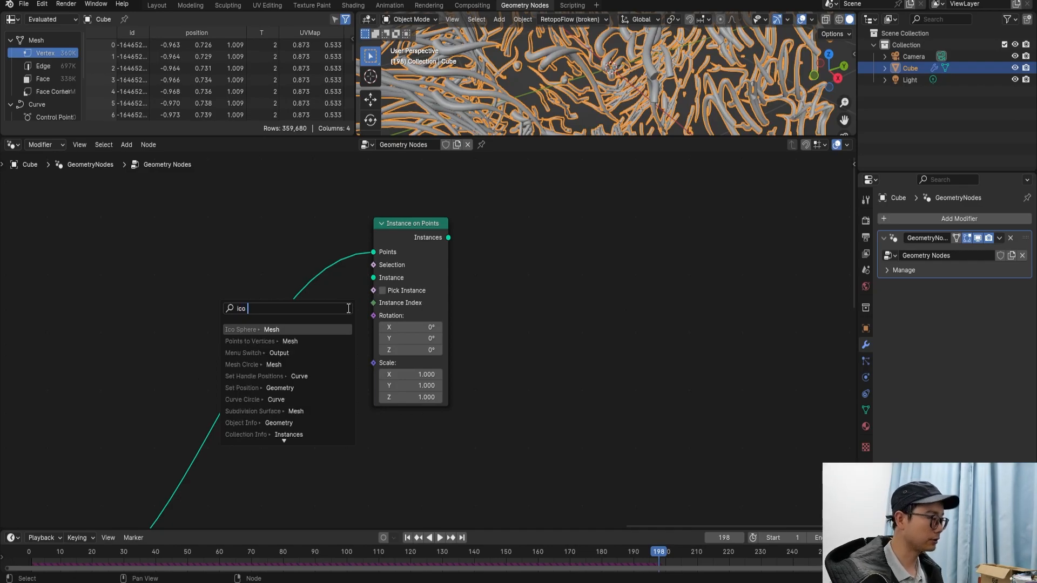
key("Return")
left_click(322, 320)
scroll(319, 322, "up", 1)
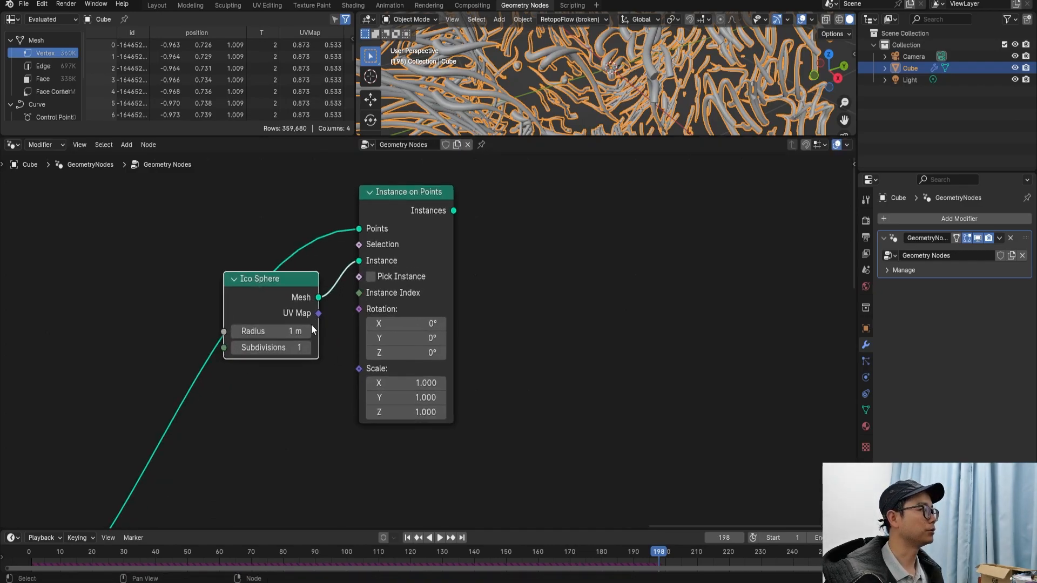
Step: Set the Ico Sphere's radius to 0.3 m and subdivisions to 0, and place it close beside Instance on Points
left_click(283, 335)
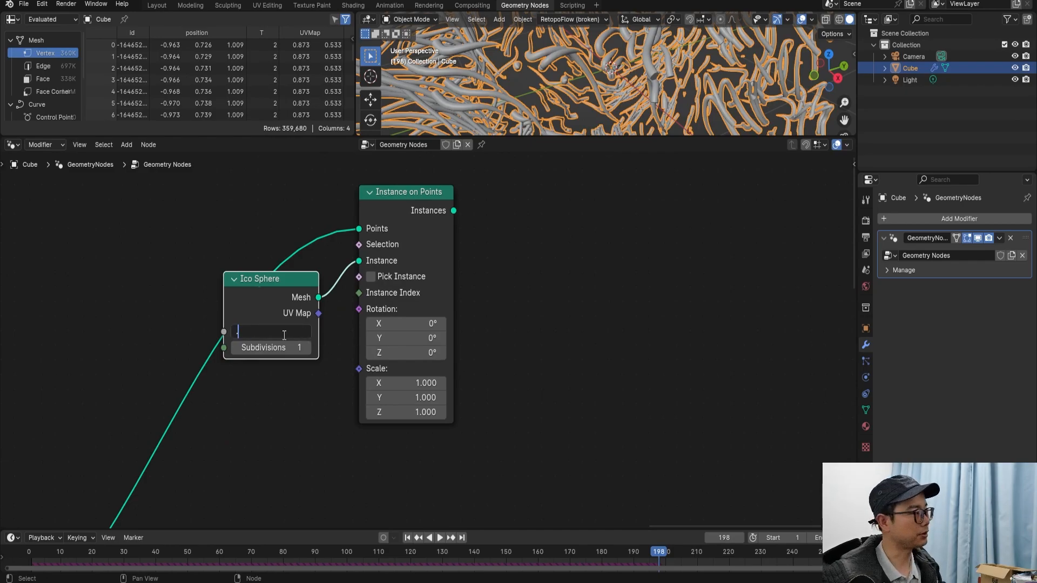
type(".3")
left_click(287, 348)
type("0")
key("Return")
scroll(352, 341, "down", 1)
left_click_drag(305, 298, 300, 259)
scroll(300, 259, "down", 1)
middle_click_drag(321, 306, 319, 304)
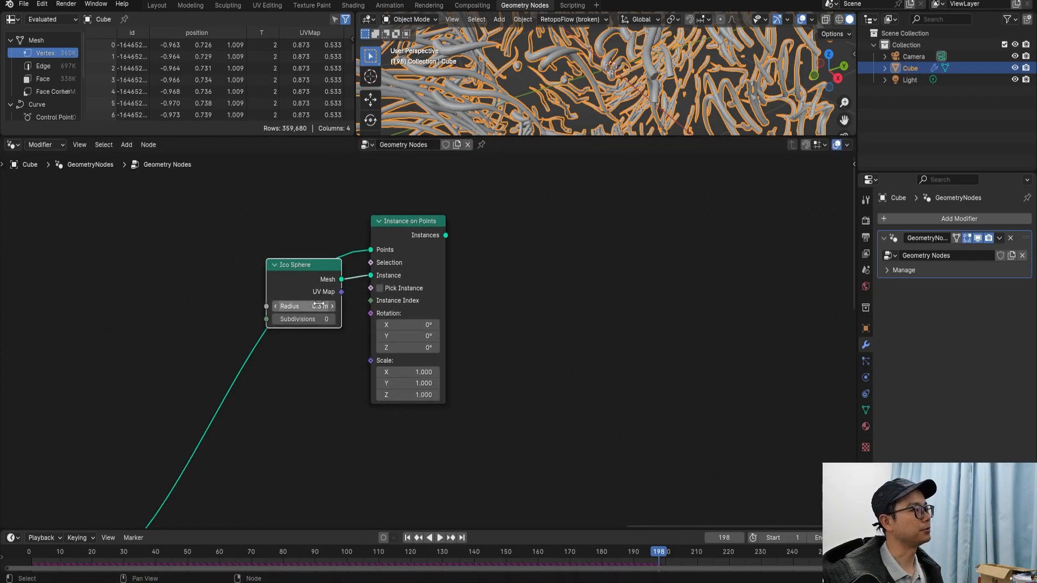
left_click_drag(320, 265, 322, 257)
middle_click_drag(336, 296, 309, 286)
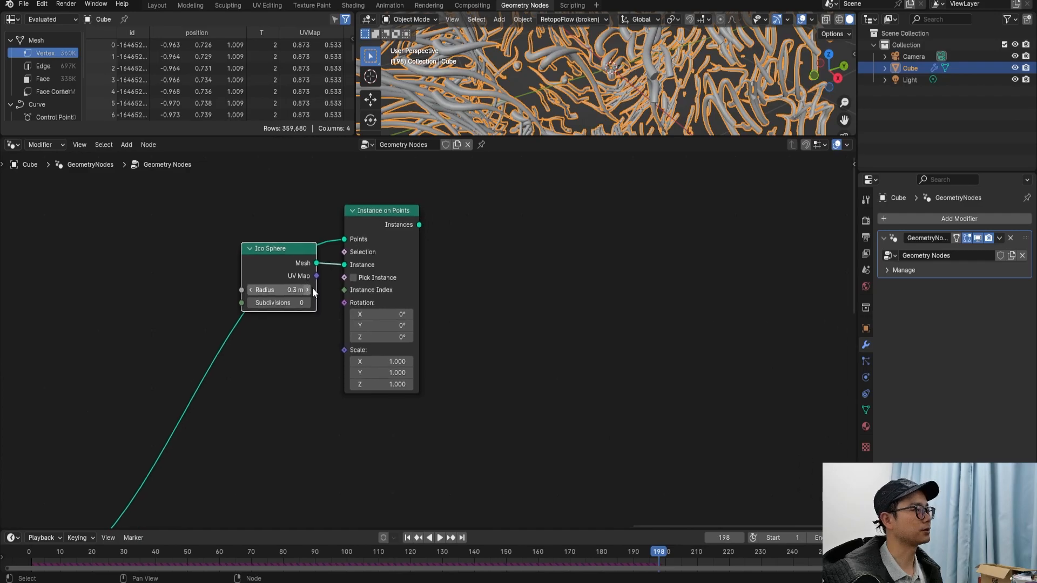
Step: Move Group Output farther away and insert a Join Geometry node between Curve to Mesh and Group Output
scroll(401, 240, "down", 1)
left_click(403, 242)
scroll(413, 269, "down", 1)
scroll(408, 260, "up", 3)
scroll(408, 260, "down", 3)
middle_click_drag(437, 302, 373, 255)
left_click_drag(643, 444, 792, 442)
key("shift+a")
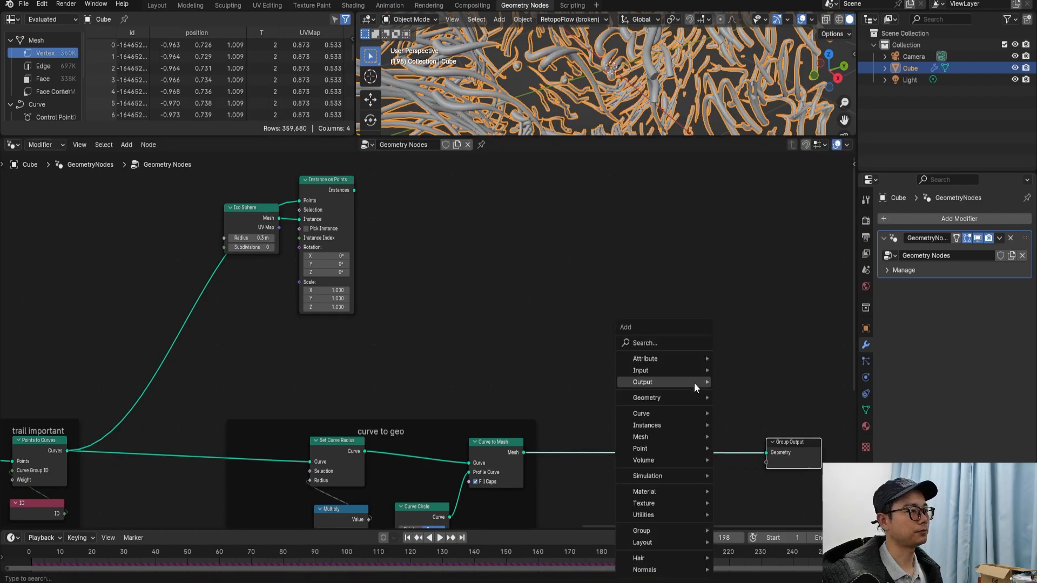
left_click(669, 347)
type("jo")
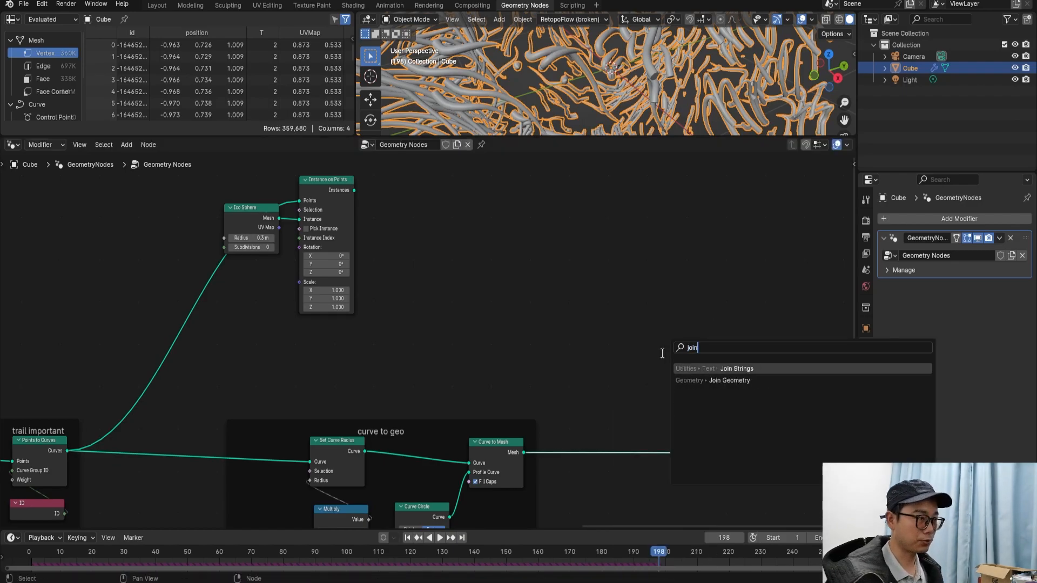
type("in")
left_click(702, 380)
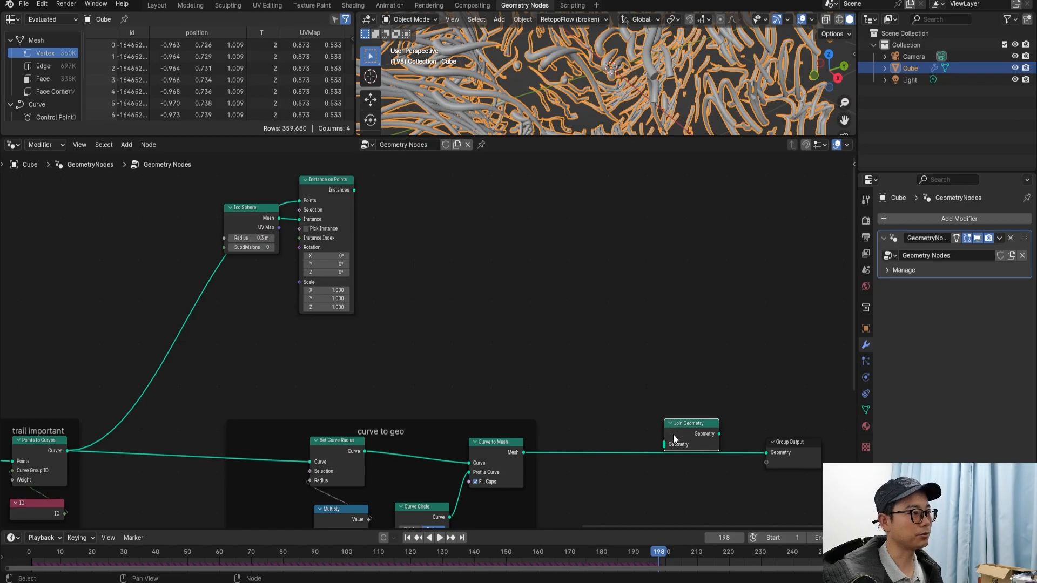
left_click(652, 334)
Step: Connect the Instance on Points output to Join Geometry and check the instanced spheres in the viewport
scroll(426, 241, "up", 1)
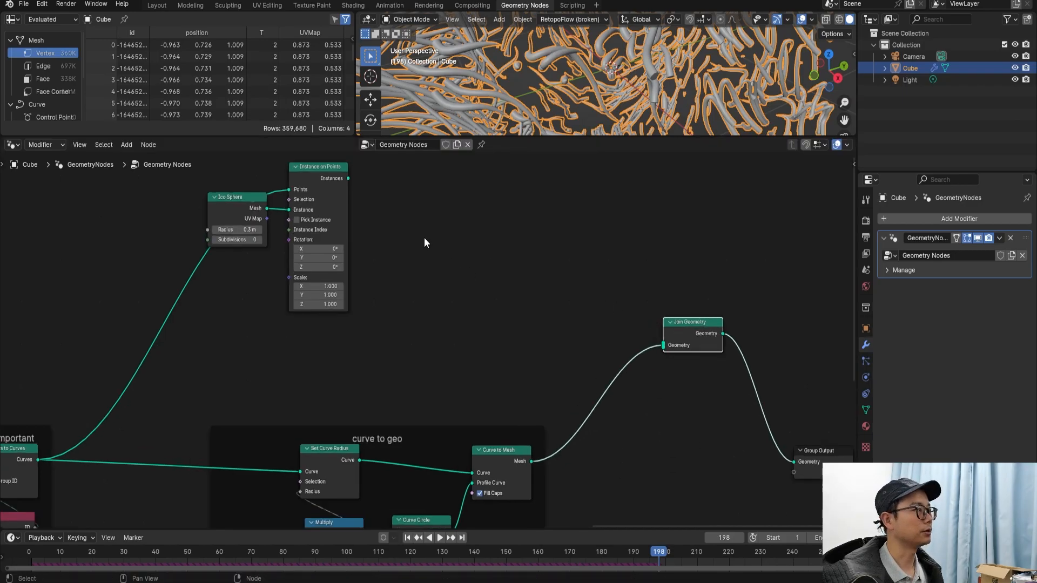
left_click_drag(349, 179, 663, 346)
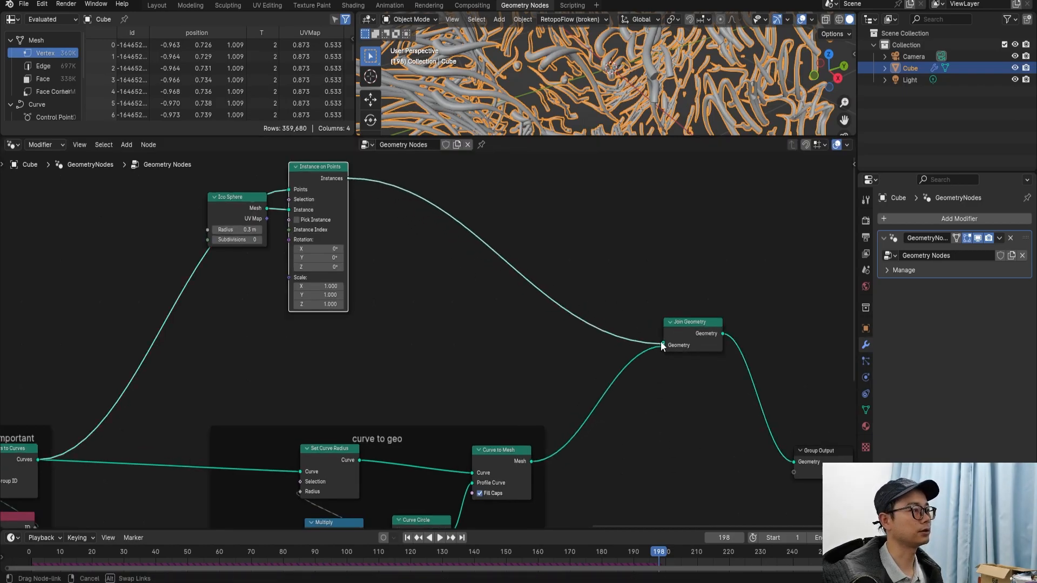
middle_click_drag(631, 102, 602, 102)
scroll(297, 234, "up", 1)
Step: Reduce the Ico Sphere's radius to 0.03 m and save the file
middle_click_drag(230, 226, 234, 248)
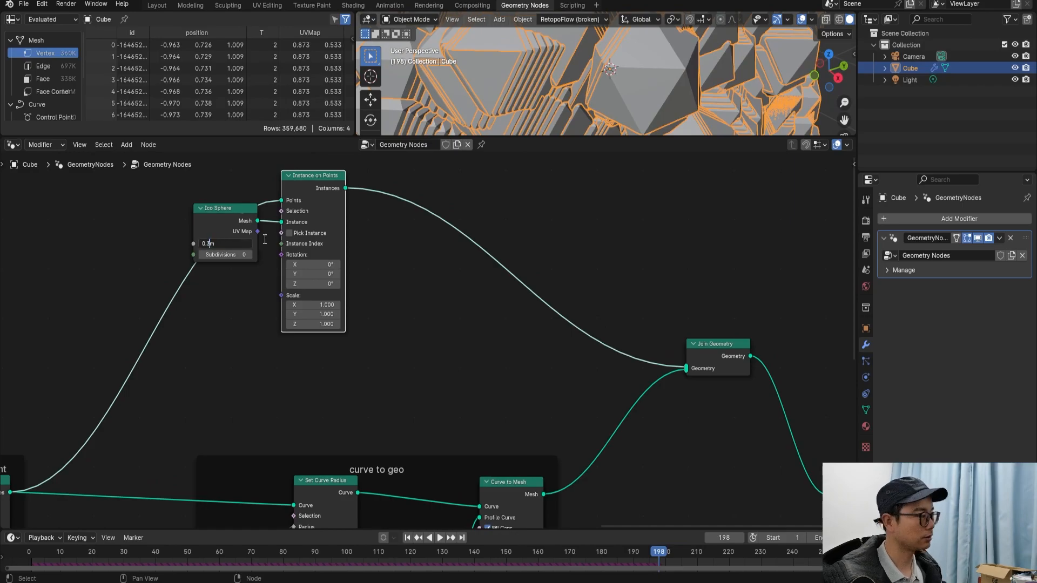
key("Return")
left_click(229, 244)
type("0.0")
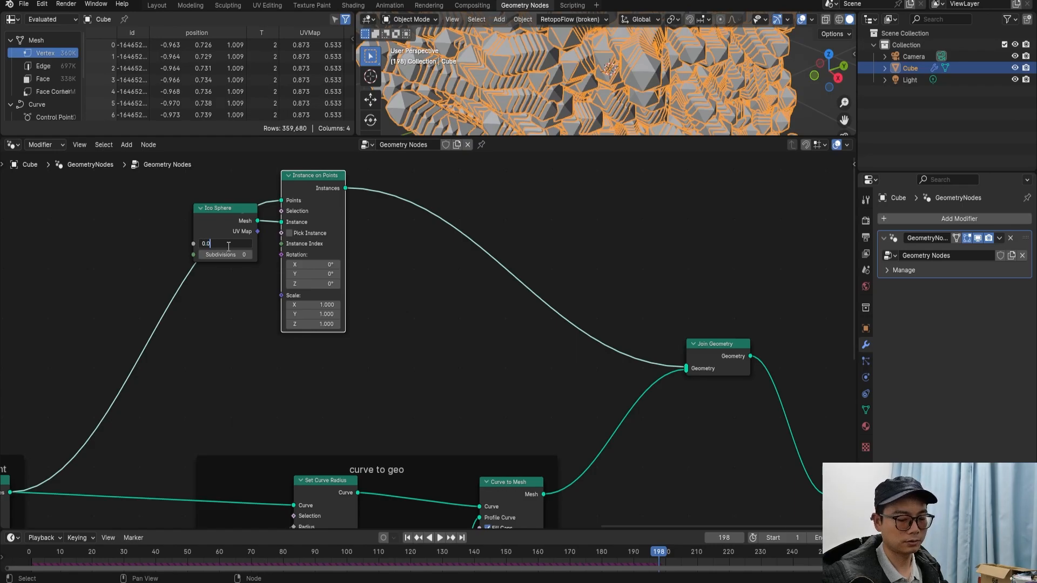
type("3")
key("Return")
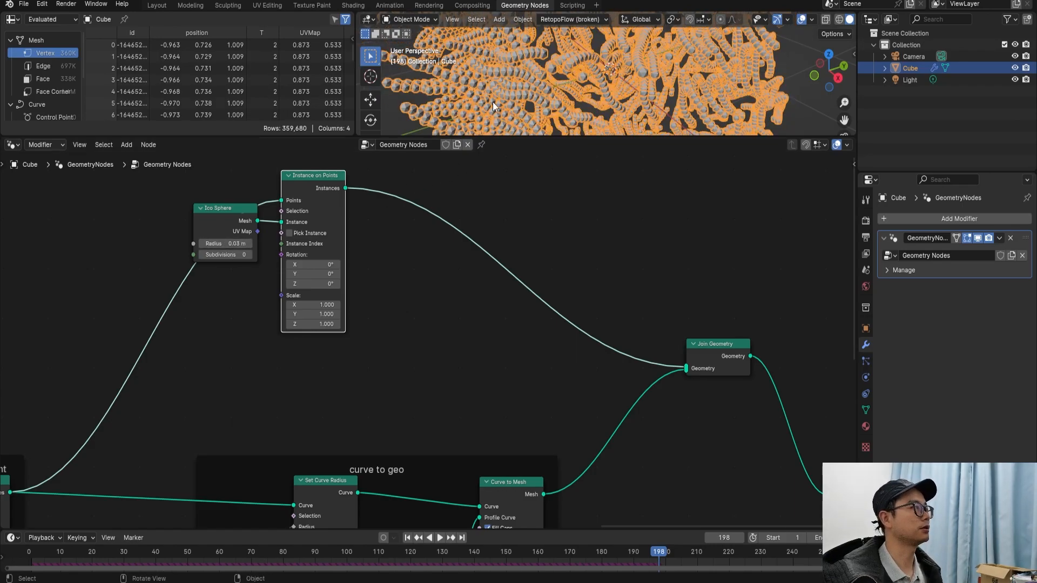
key("ctrl+s")
middle_click_drag(376, 260, 380, 261)
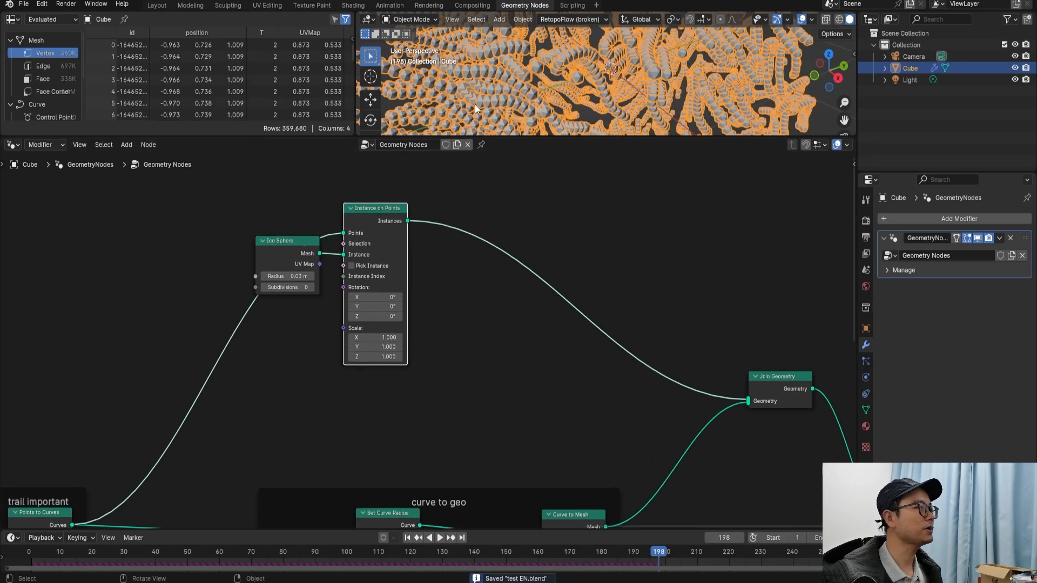
Step: Add an Endpoint Selection node above the Ico Sphere and connect it to the Selection input of Instance on Points
scroll(478, 103, "up", 2)
mouse_move(478, 103)
middle_mouse_down()
mouse_move(494, 105)
mouse_move(475, 110)
middle_mouse_up()
left_click_drag(374, 209, 378, 200)
scroll(362, 257, "up", 1)
scroll(361, 257, "up", 1)
left_click_drag(278, 227, 283, 225)
middle_click_drag(307, 232, 319, 315)
left_click_drag(344, 297, 284, 216)
type("end")
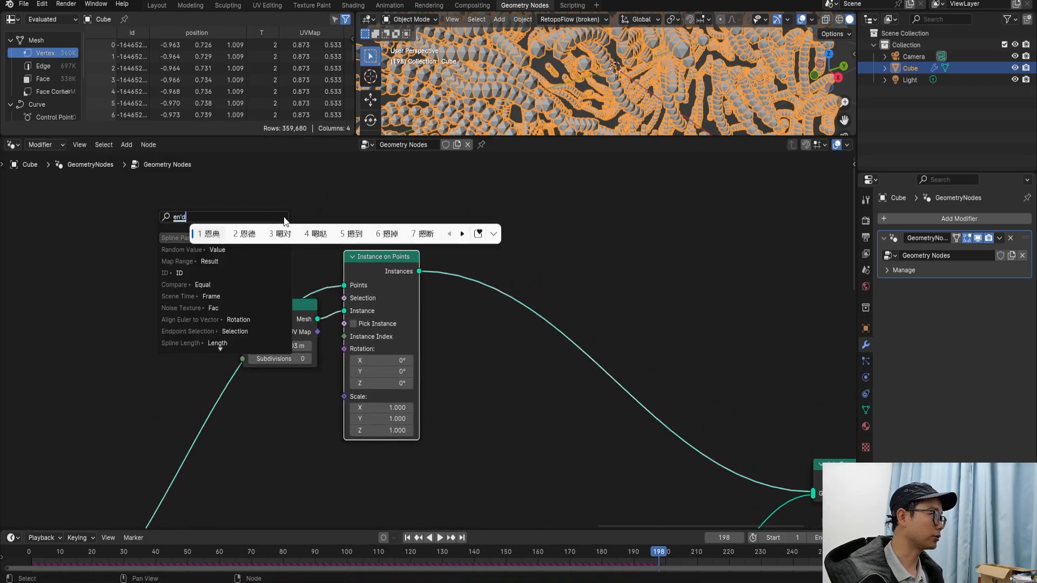
type(" s'l")
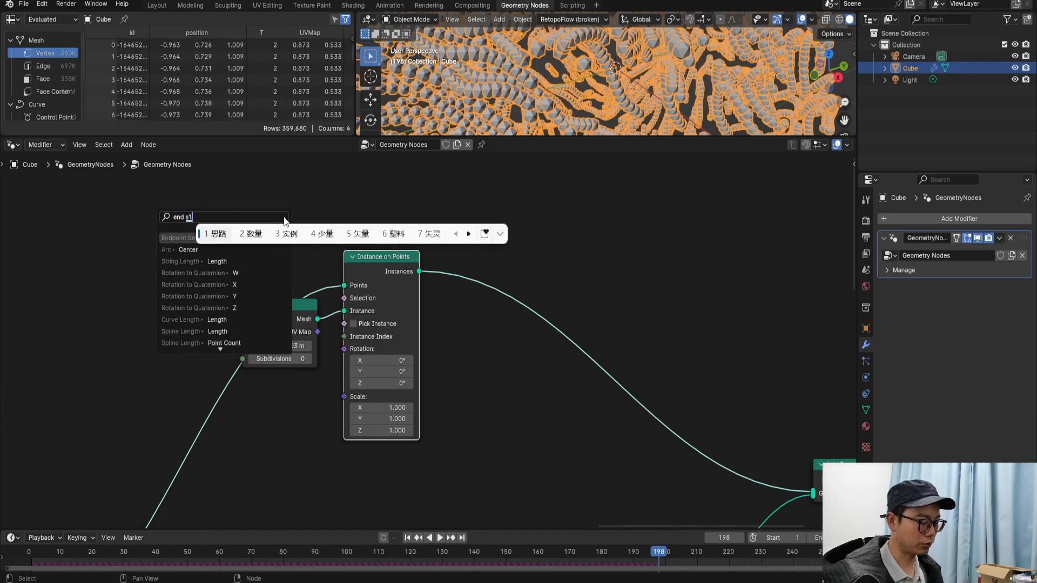
key("Return")
key("Return")
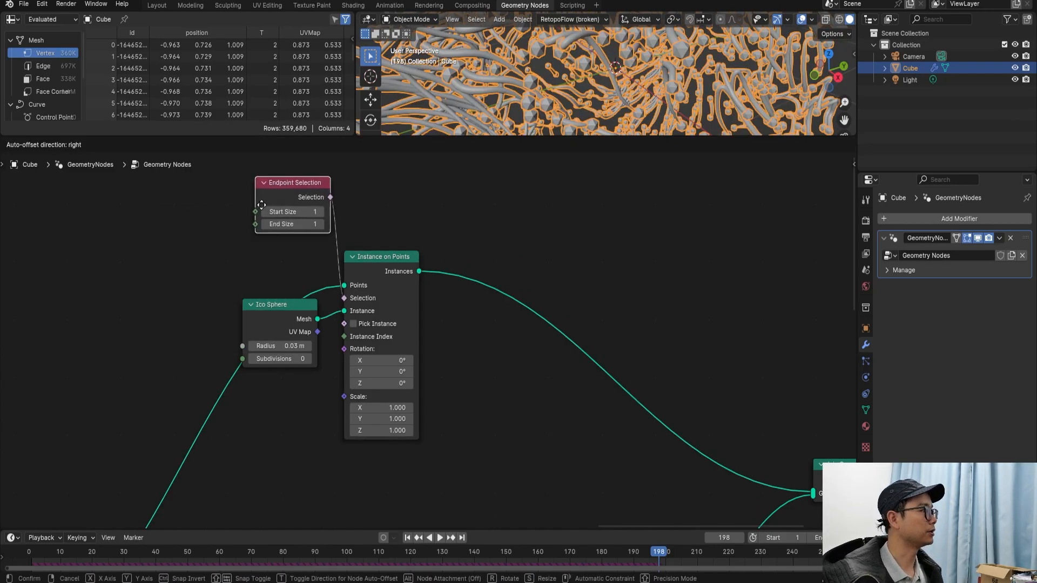
left_click(246, 246)
Step: Set the Endpoint Selection's End Size to 0 and inspect the sphere placement on the trails
middle_click_drag(531, 78, 527, 77)
scroll(296, 229, "up", 1)
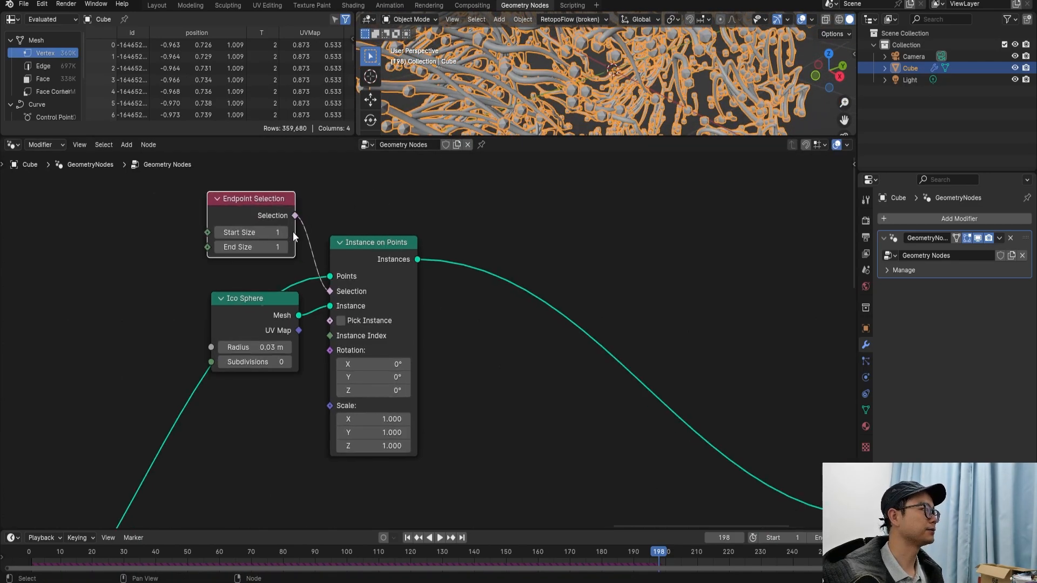
left_click(277, 246)
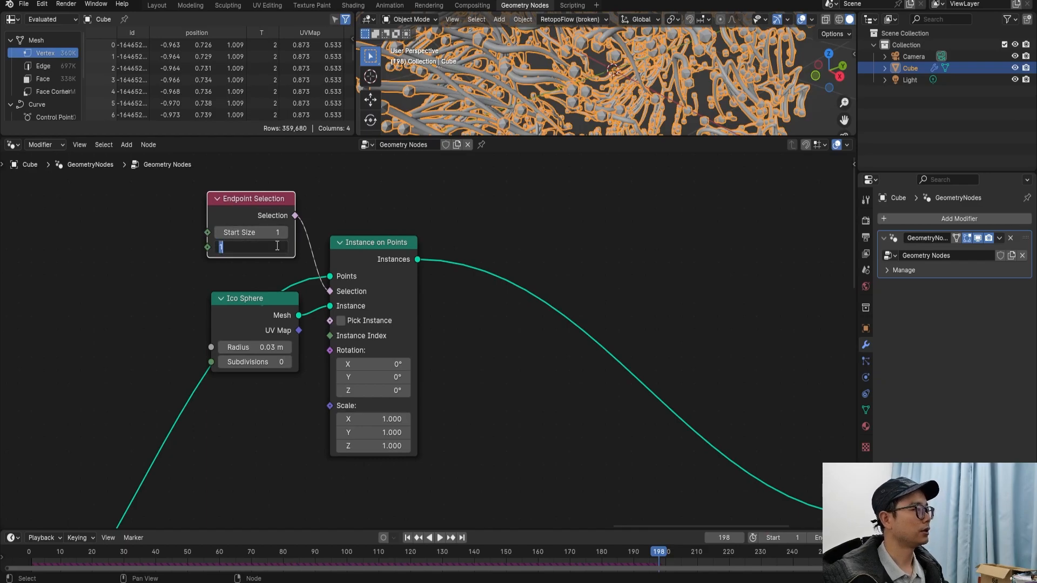
type("0")
key("Return")
middle_click_drag(551, 89, 478, 93)
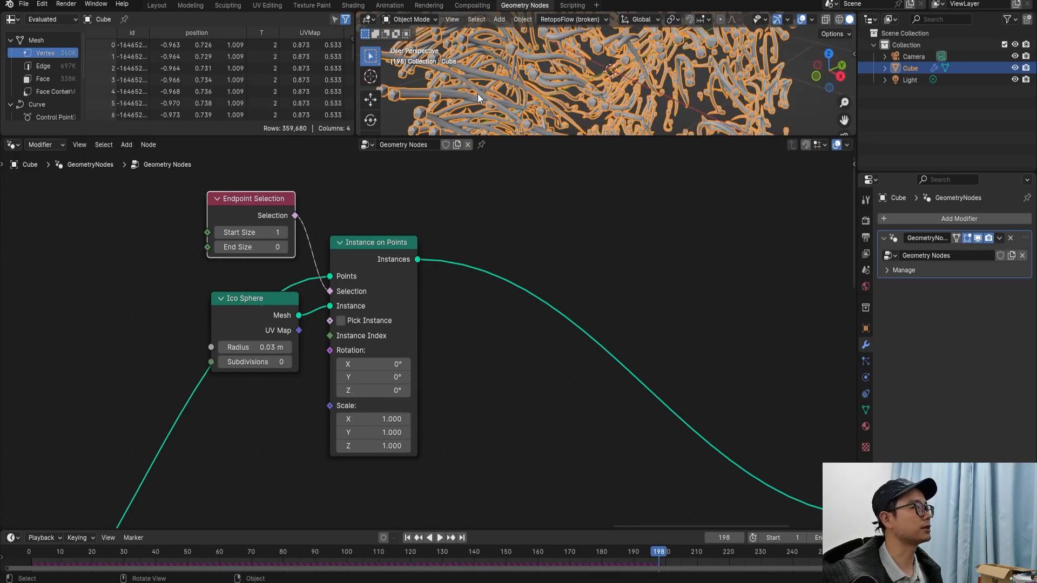
Step: Set the Ico Sphere's radius to 0.02 m, deselect the cube and save the file
middle_click_drag(253, 292, 256, 270)
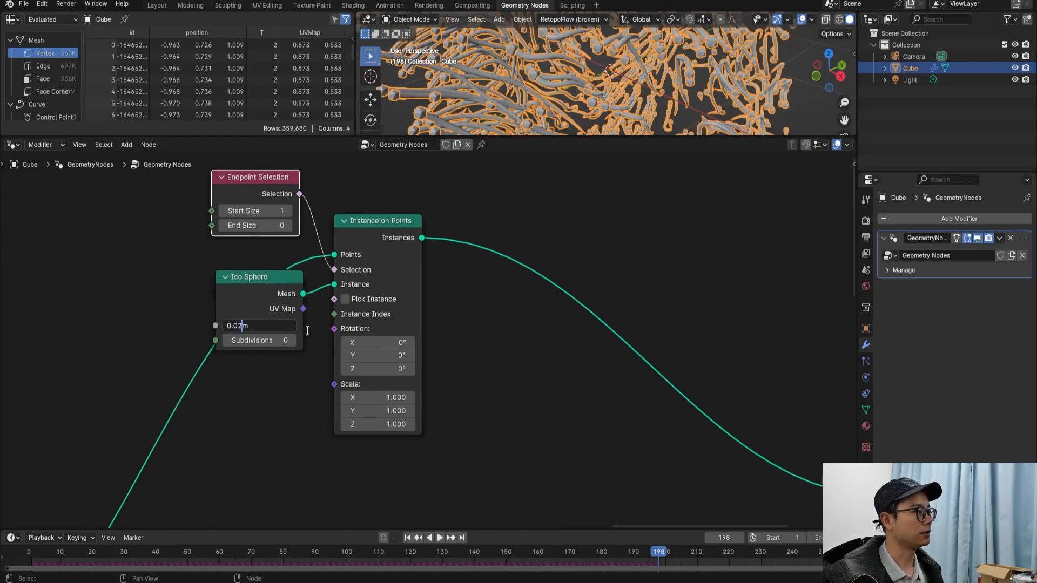
key("Return")
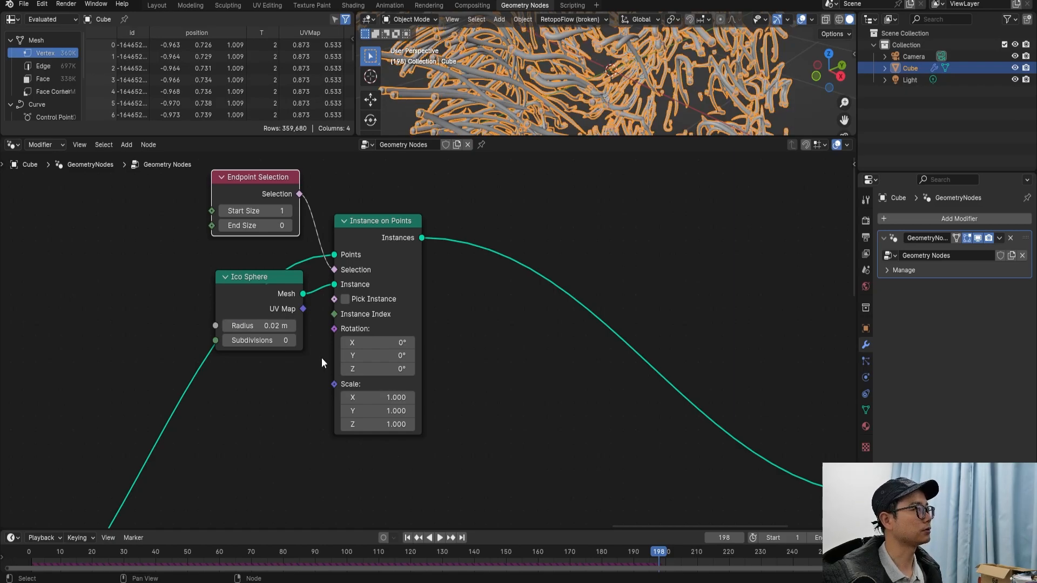
scroll(466, 89, "down", 1)
middle_click_drag(468, 92, 462, 96)
left_click(411, 105)
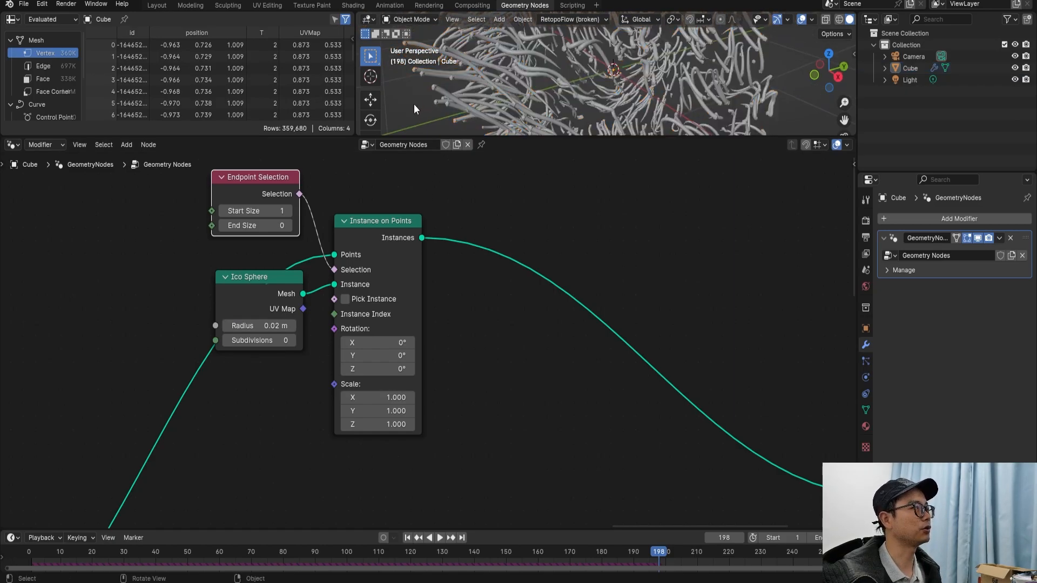
key("ctrl+s")
Step: Play the animation to check the spheres on the trail ends, and stop it
middle_click_drag(393, 288, 415, 278)
middle_click_drag(383, 318, 536, 279)
scroll(394, 309, "down", 2)
scroll(394, 309, "down", 3)
scroll(421, 307, "up", 2)
scroll(612, 277, "down", 2)
key("space")
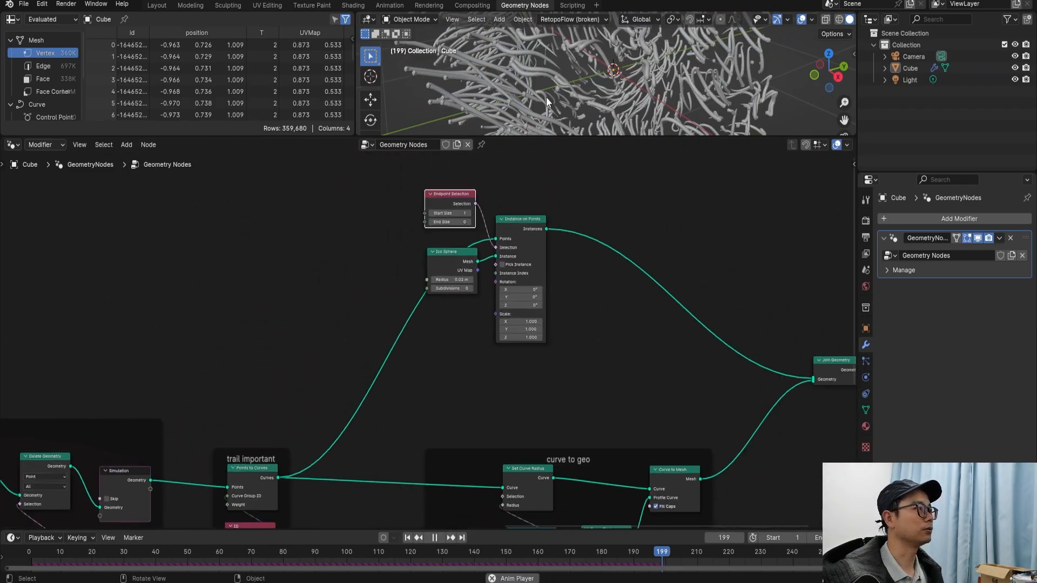
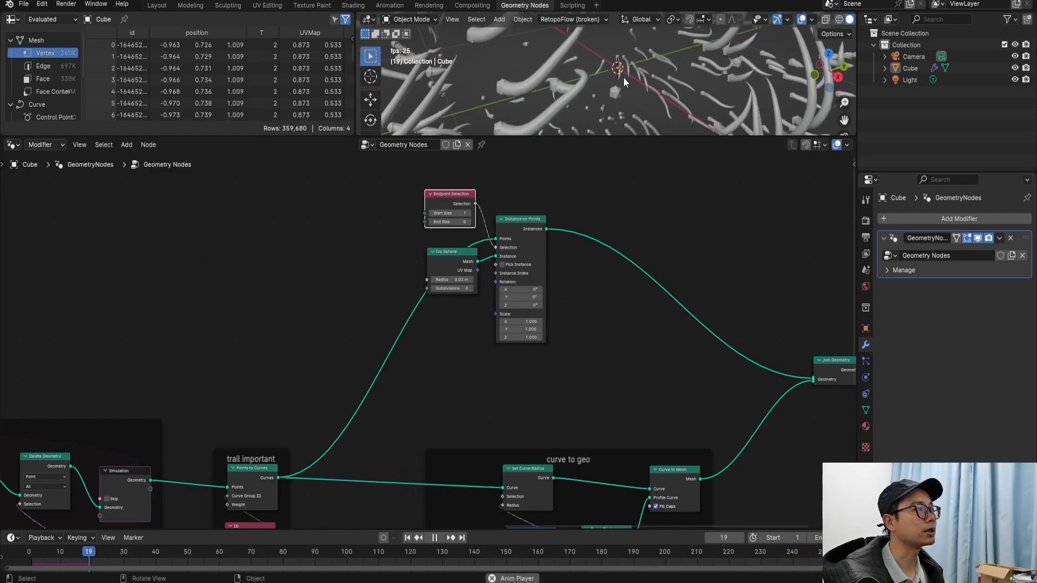
key("space")
Step: Duplicate the emitter's Store Named Attribute node and insert the copy right after Set Position
scroll(516, 252, "up", 1)
scroll(515, 252, "down", 3)
middle_click_drag(225, 351, 494, 335)
scroll(424, 330, "up", 1)
left_click_drag(306, 292, 347, 291)
middle_click_drag(321, 291, 391, 288)
middle_click_drag(228, 277, 487, 285)
scroll(437, 330, "up", 2)
left_click_drag(704, 272, 648, 272)
left_click(442, 277)
key("shift+d")
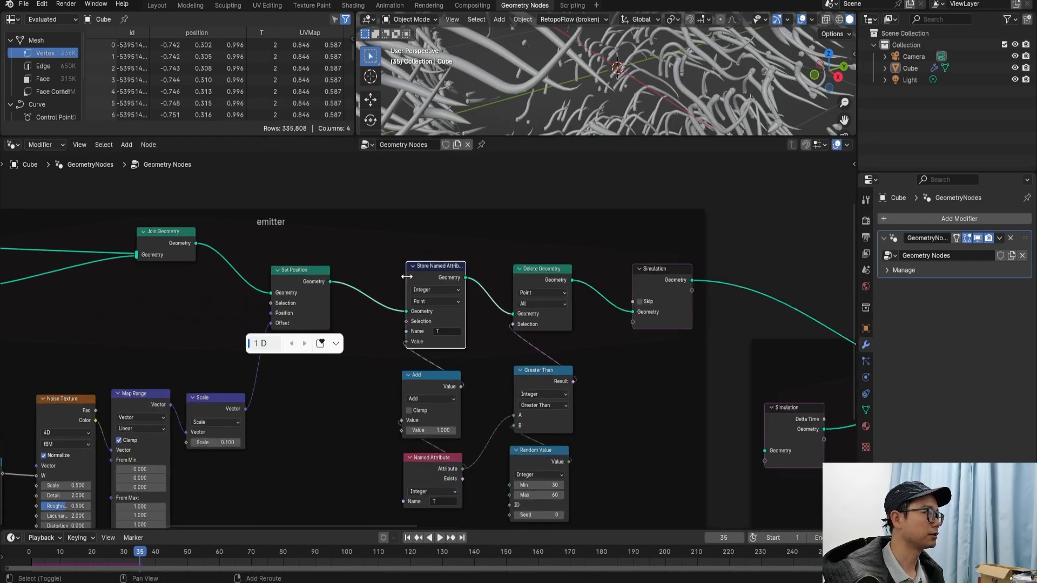
key("shift+d")
left_click(359, 269)
Step: Name the duplicated node's attribute V, set its data type to Vector and feed its Value from the Scale output
scroll(410, 328, "up", 1)
left_click(403, 324)
type("V")
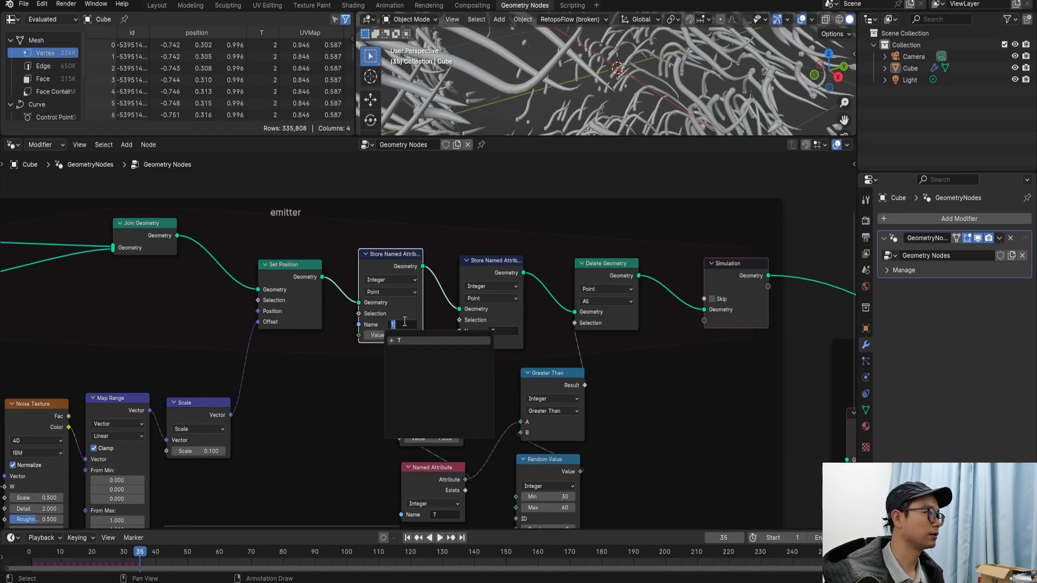
key("Return")
scroll(404, 321, "up", 1)
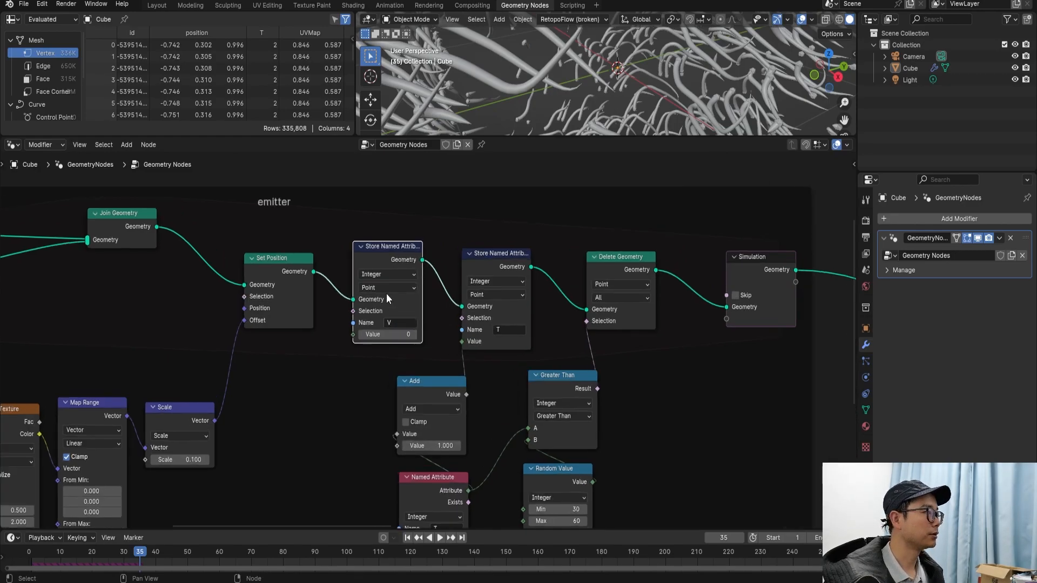
left_click(381, 274)
left_click(385, 323)
scroll(216, 357, "up", 1)
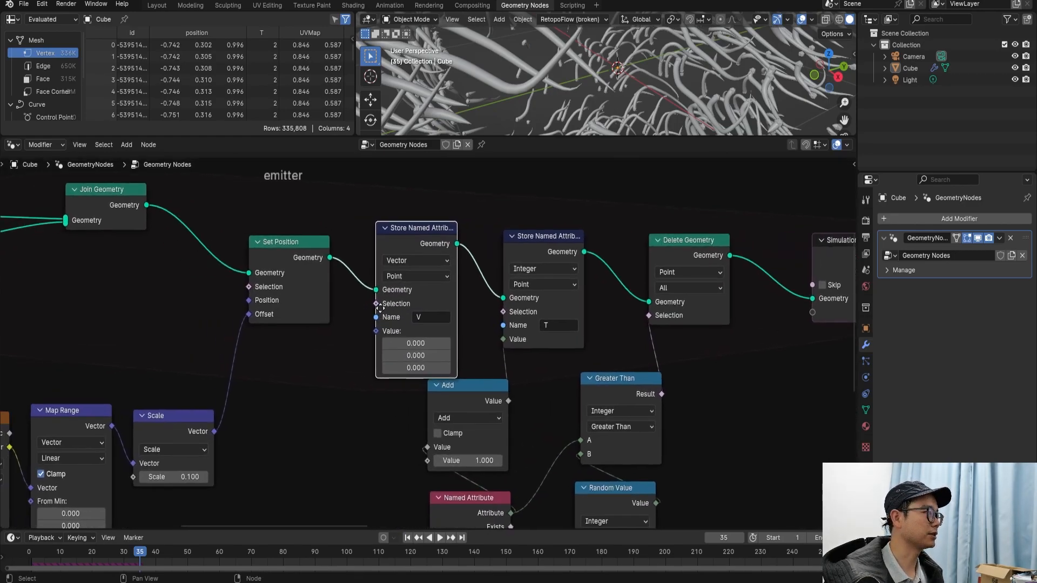
left_click_drag(215, 431, 227, 422)
left_click_drag(368, 338, 373, 332)
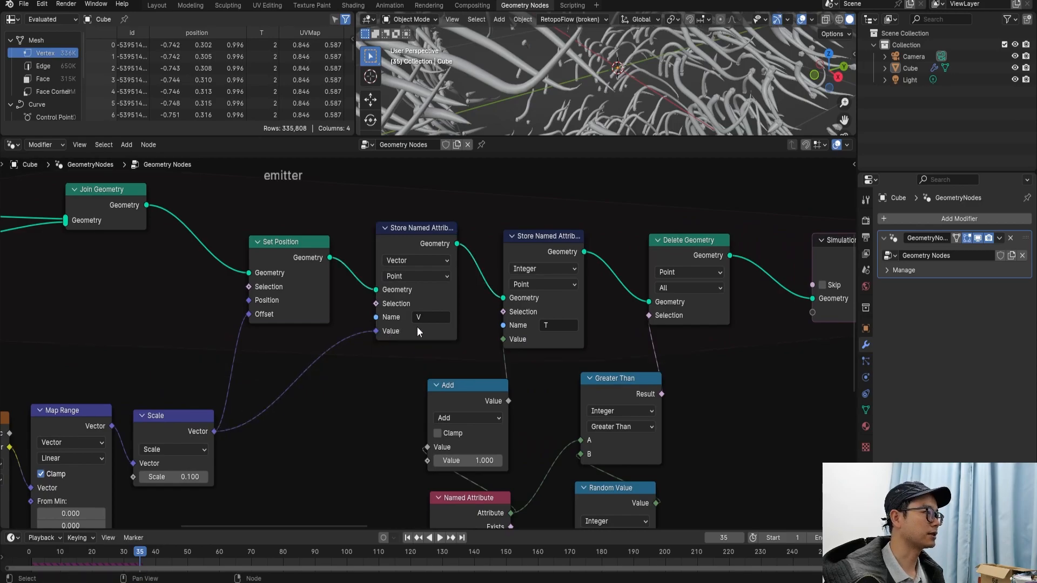
Step: Add a Named Attribute node below the Ico Sphere near Instance on Points
scroll(297, 330, "down", 5)
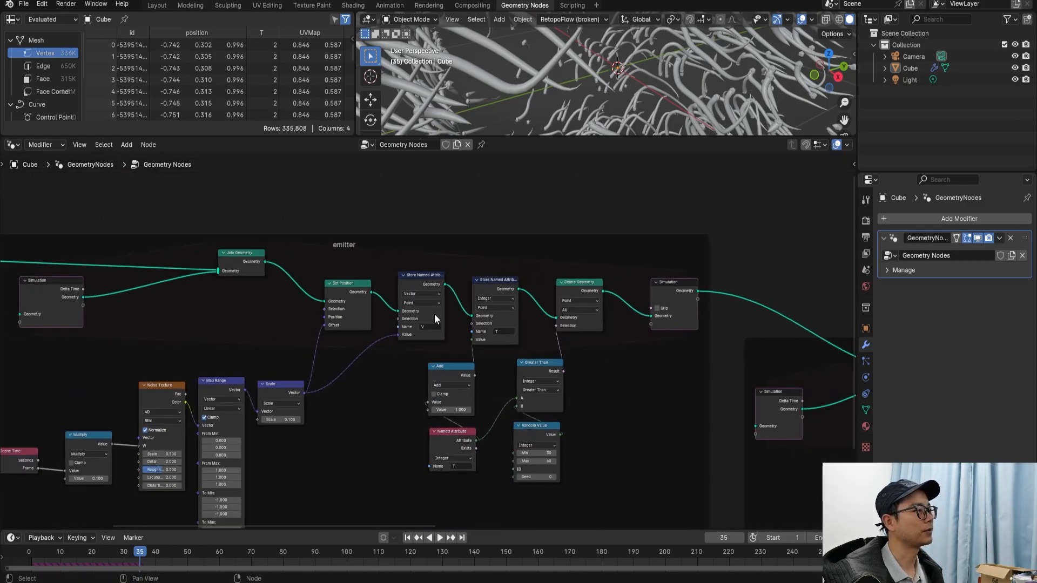
middle_click_drag(420, 314, 132, 353)
middle_click_drag(612, 346, 303, 321)
middle_click_drag(635, 331, 430, 358)
scroll(430, 359, "up", 3)
scroll(549, 262, "up", 3)
middle_click_drag(484, 312, 454, 397)
scroll(453, 397, "up", 1)
key("shift+a")
left_click(477, 325)
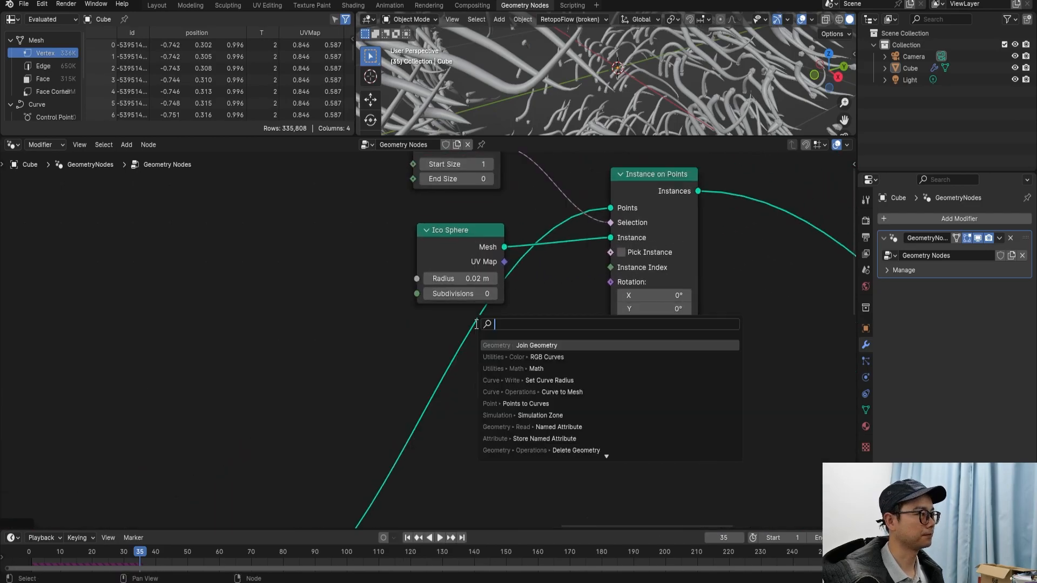
type("name")
key("Return")
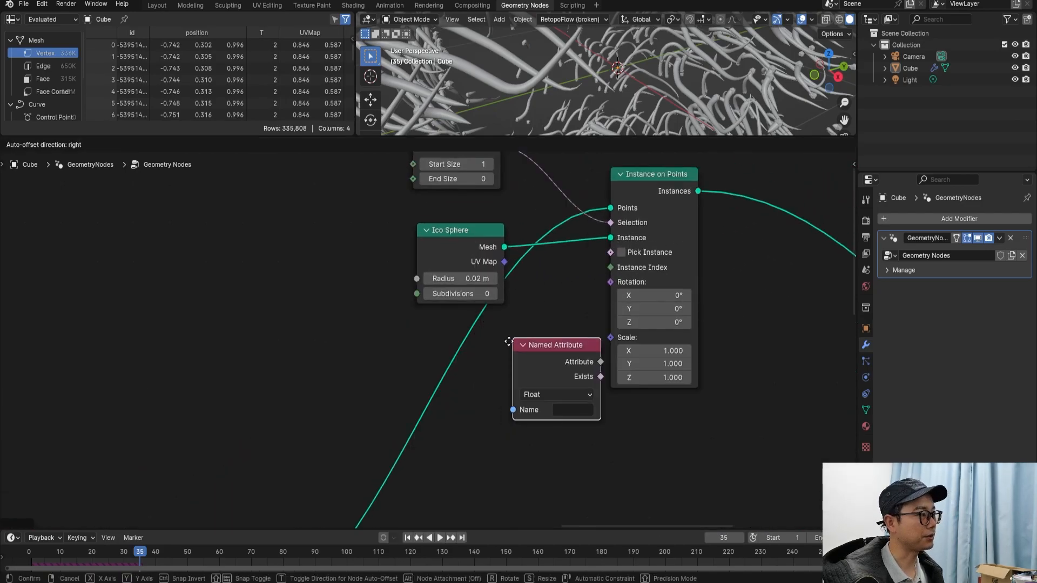
left_click(322, 337)
Step: Set the Named Attribute node to read V with the Vector data type
left_click(367, 409)
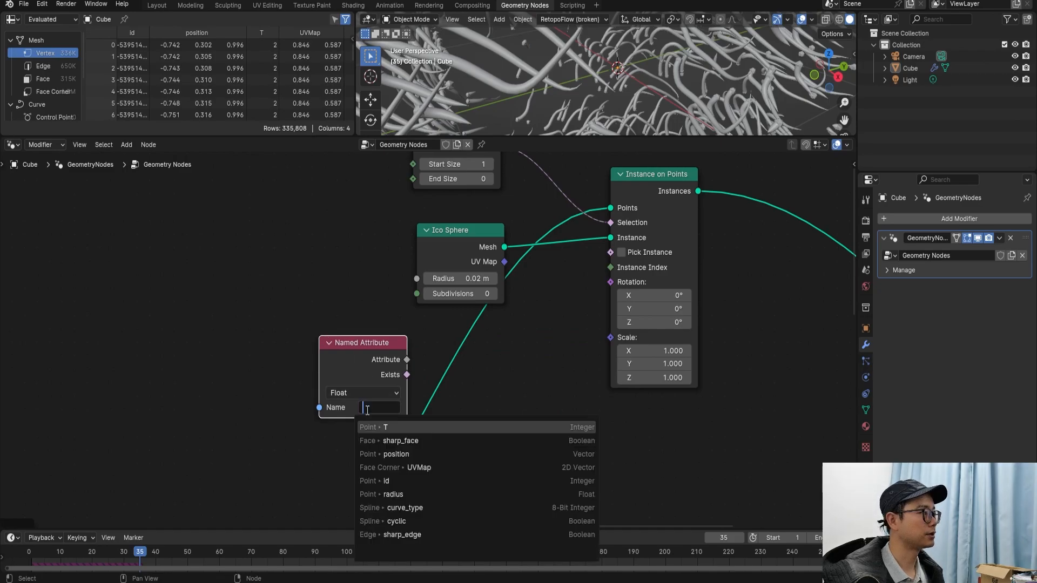
type("V")
key("Return")
left_click(377, 393)
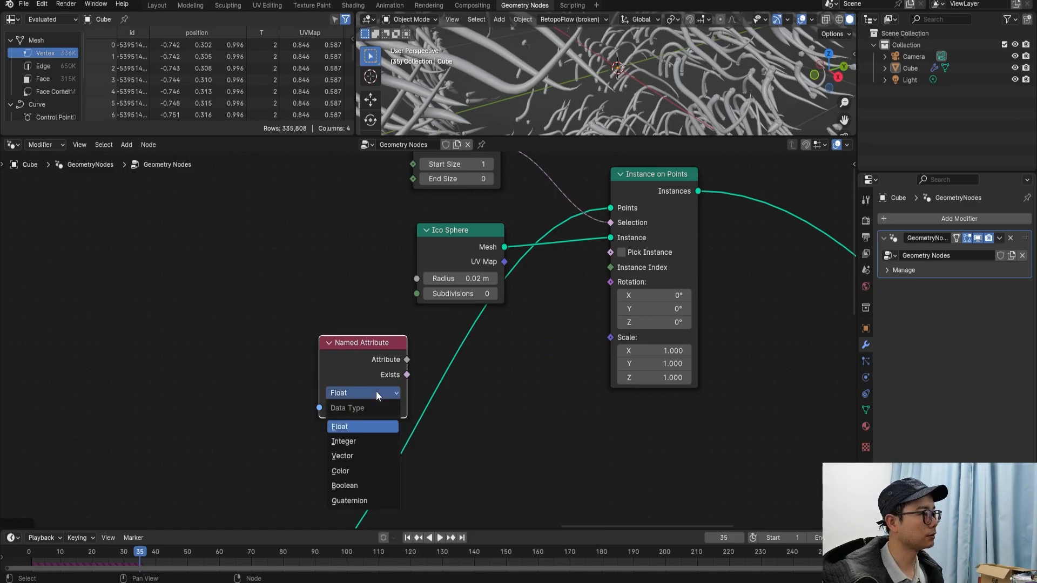
left_click(374, 455)
Step: Link the V attribute through a new Align Euler to Vector node, set to the Z axis, into Instance on Points' Rotation
left_click_drag(407, 360, 449, 363)
type("al")
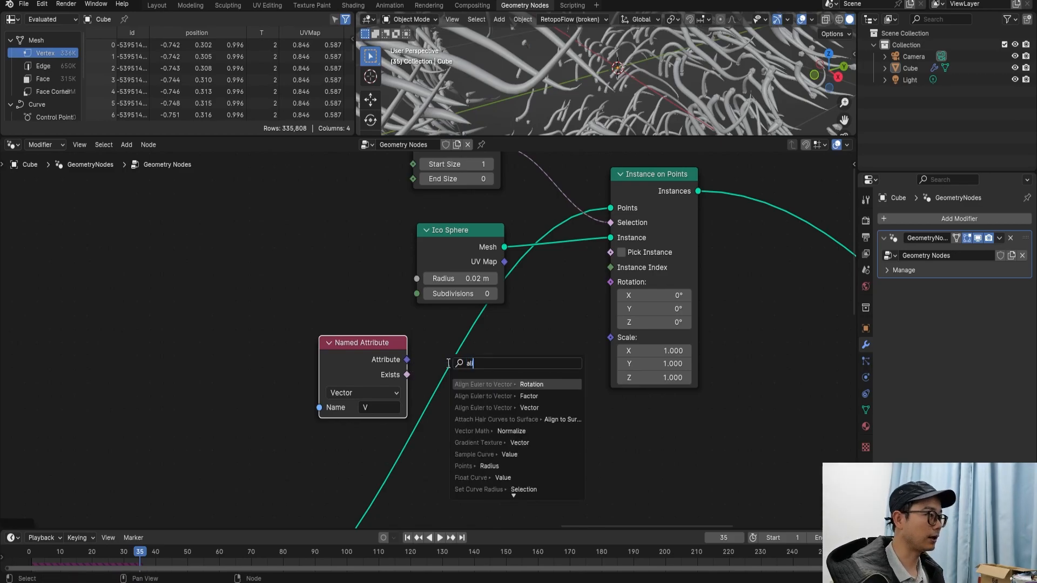
left_click(515, 384)
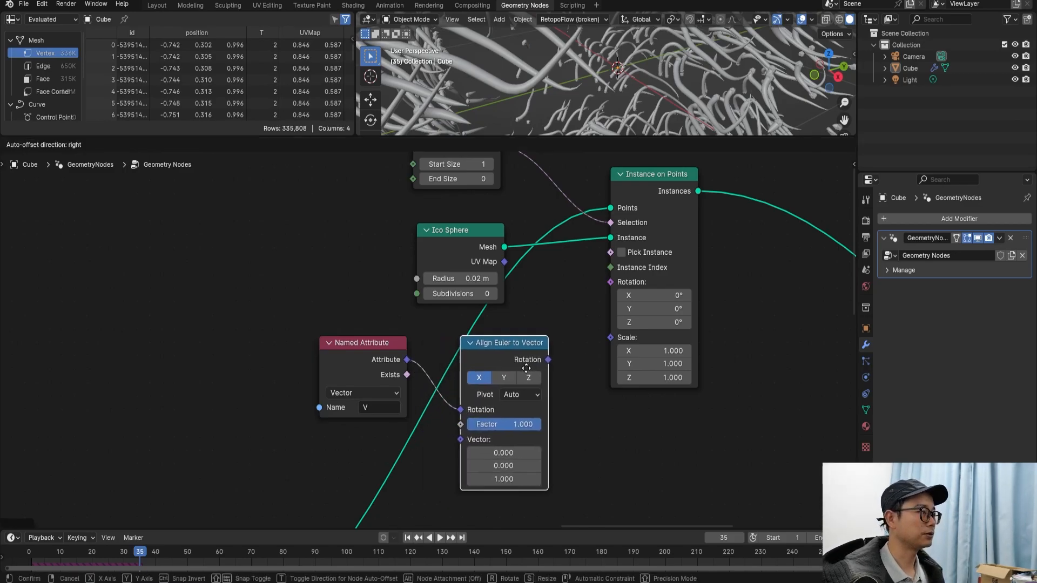
left_click(511, 380)
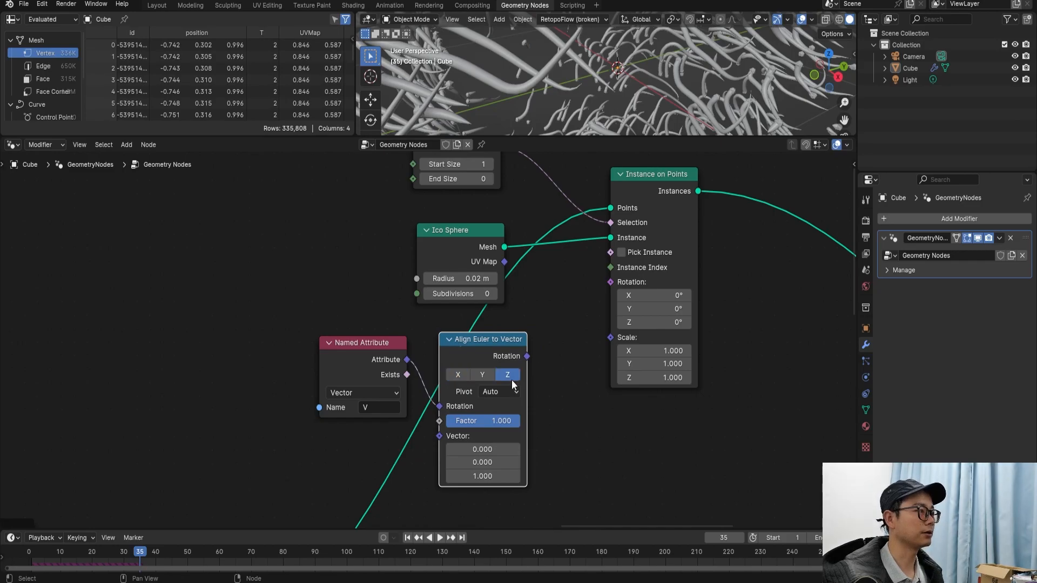
left_click_drag(528, 357, 513, 339)
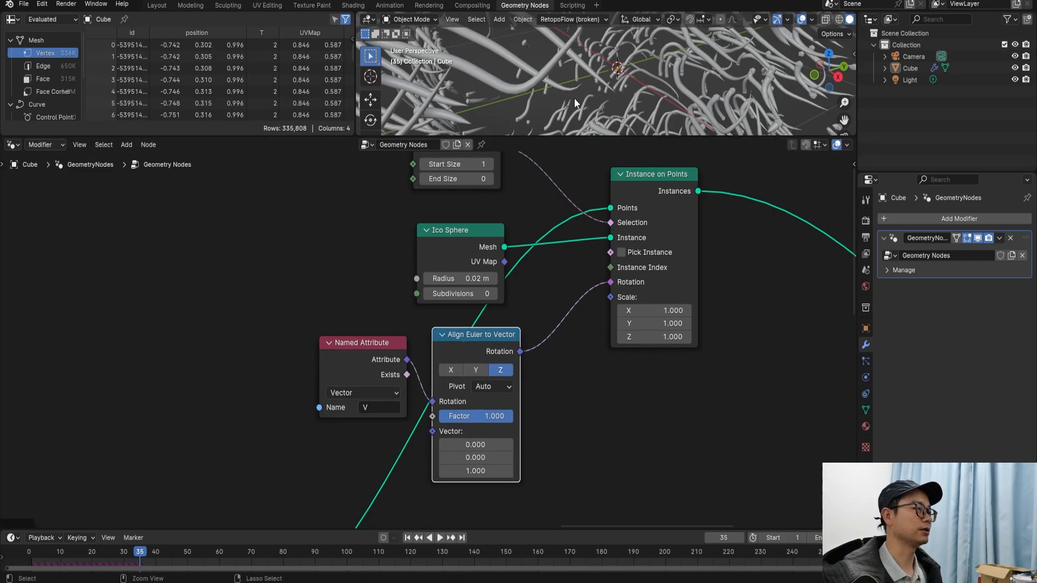
Step: Save the file and play the simulation in the Layout workspace to check the spheres' orientation
key("ctrl+s")
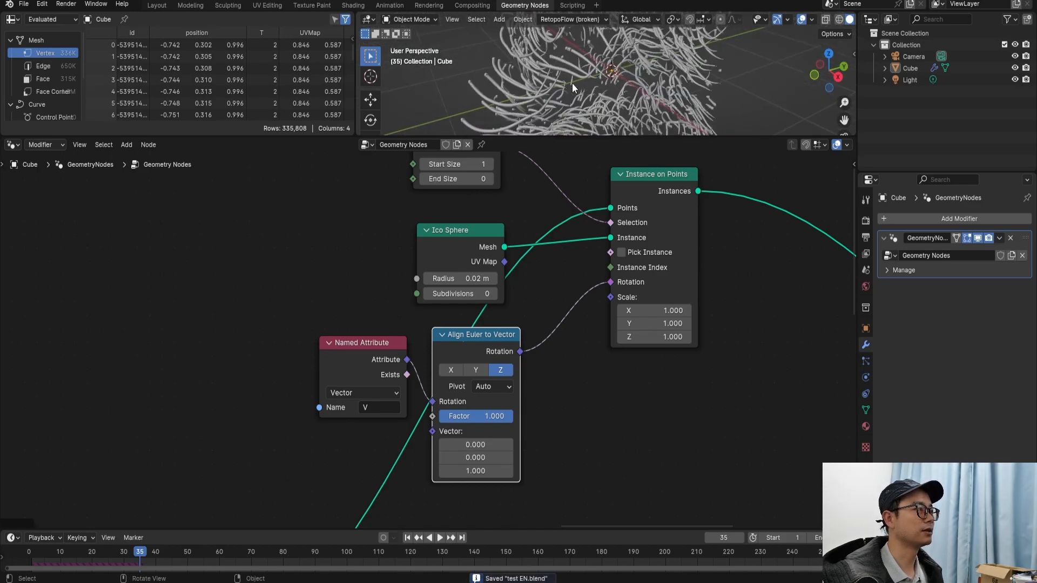
left_click_drag(472, 335, 461, 329)
middle_click_drag(561, 118, 565, 115)
left_click_drag(508, 337, 516, 335)
scroll(527, 99, "up", 2)
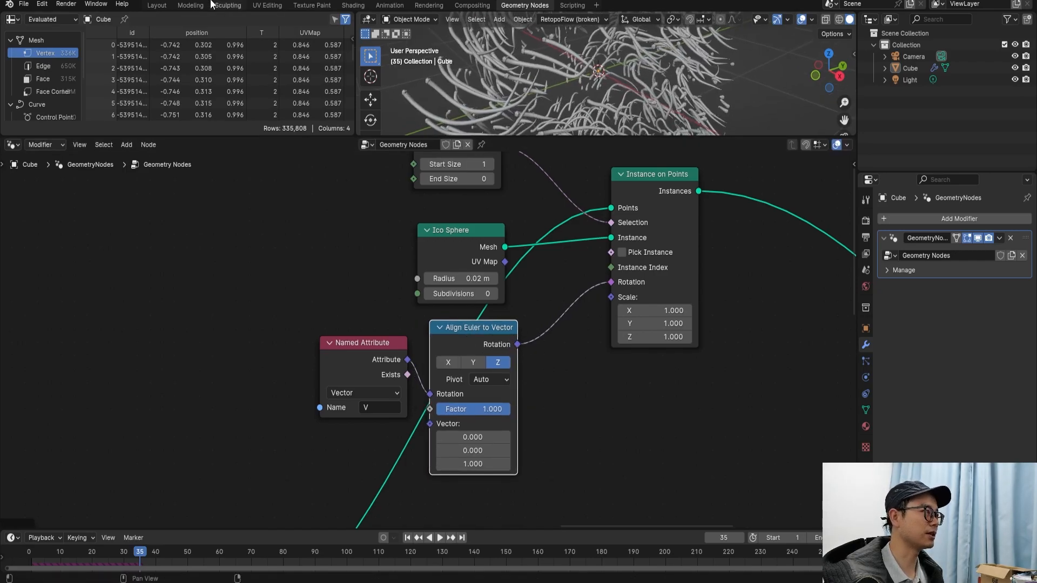
left_click(164, 6)
key("space")
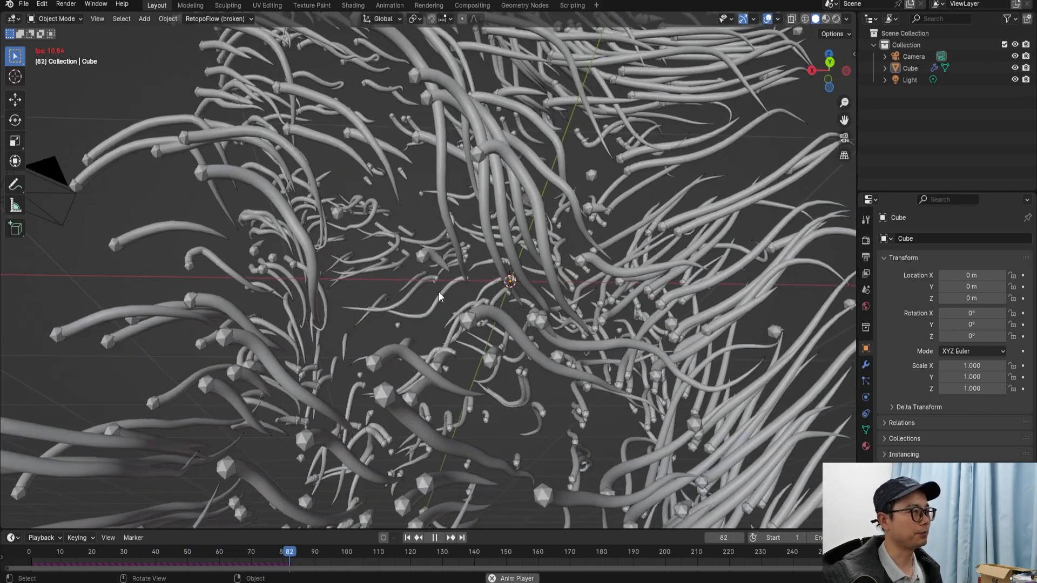
key("ctrl+s")
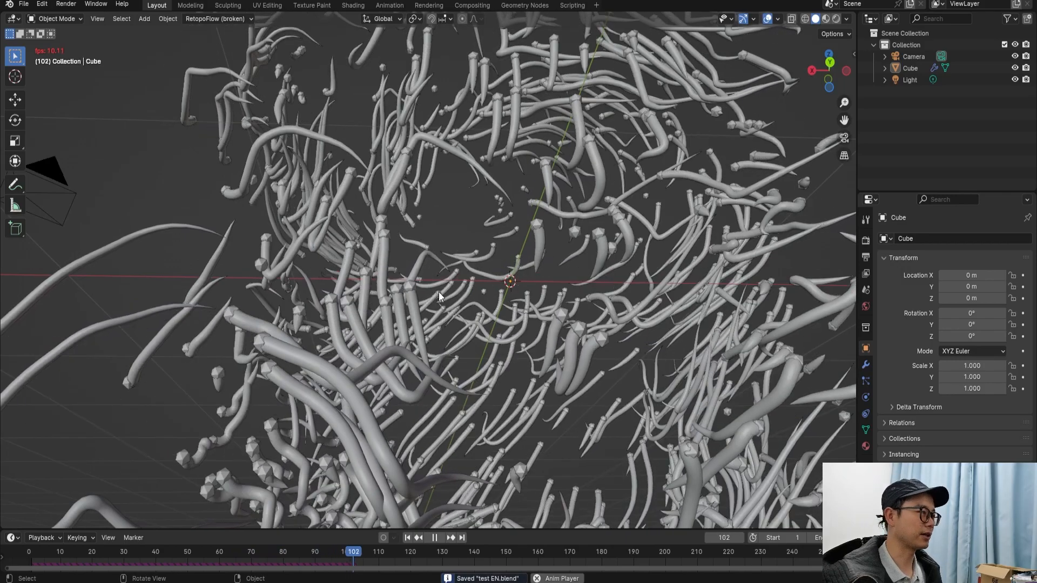
key("space")
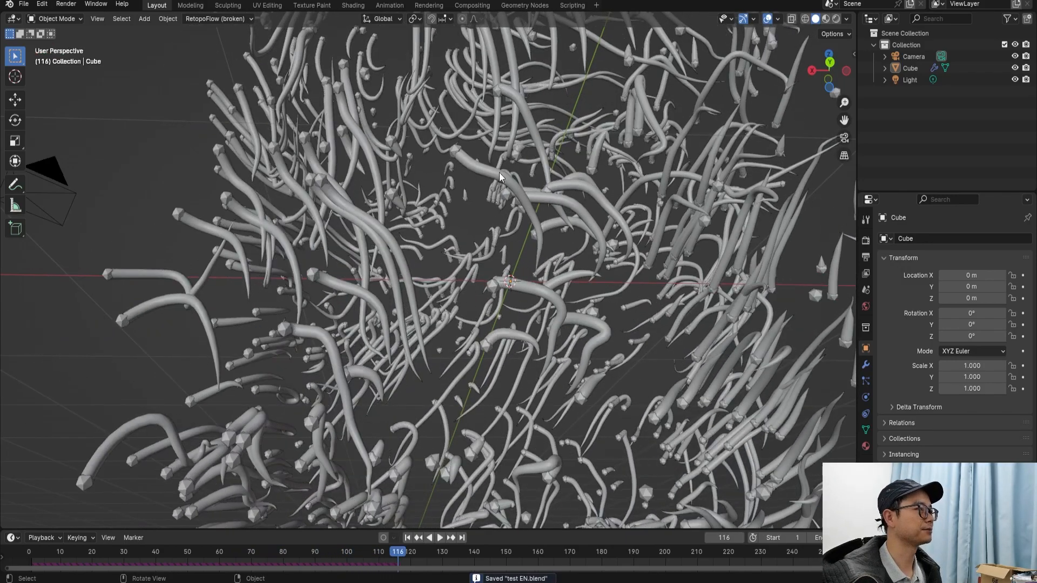
Step: Return to the Geometry Nodes workspace and join Instance on Points and its input nodes in a new frame
left_click(523, 8)
scroll(459, 335, "down", 3)
left_click_drag(460, 336, 454, 336)
middle_click_drag(531, 334, 460, 332)
left_click_drag(516, 247, 521, 252)
scroll(483, 311, "down", 2)
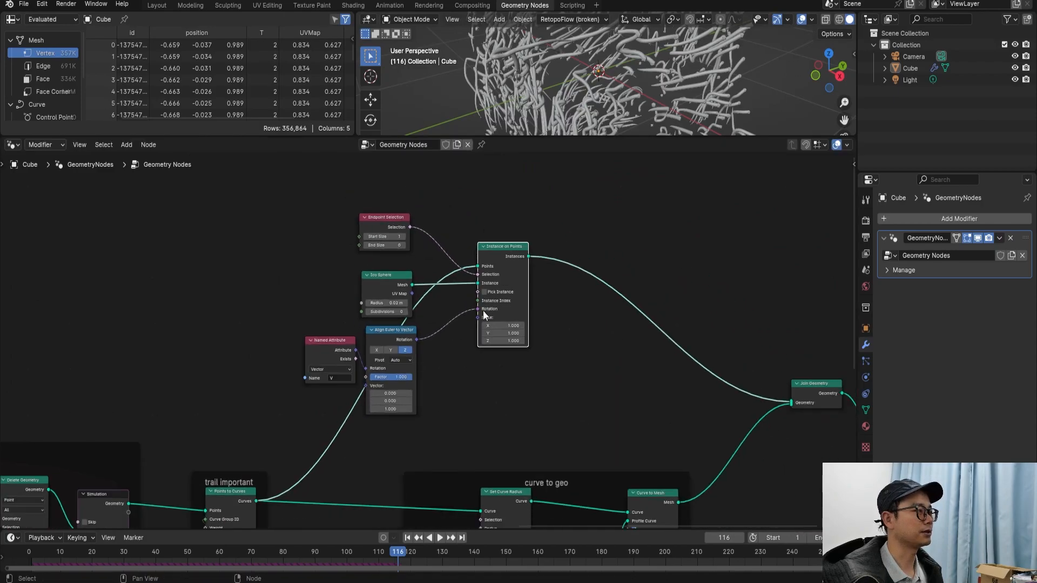
left_click_drag(305, 203, 562, 446)
scroll(487, 339, "up", 1)
key("ctrl+j")
Step: Label the new frame "Instance on head"
scroll(465, 334, "up", 2)
right_click(464, 178)
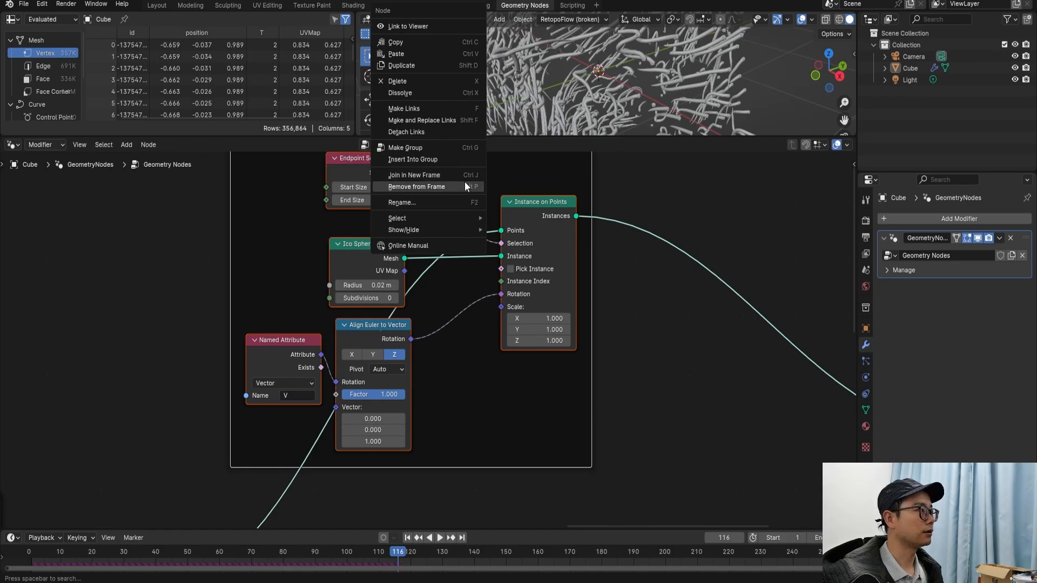
left_click(410, 201)
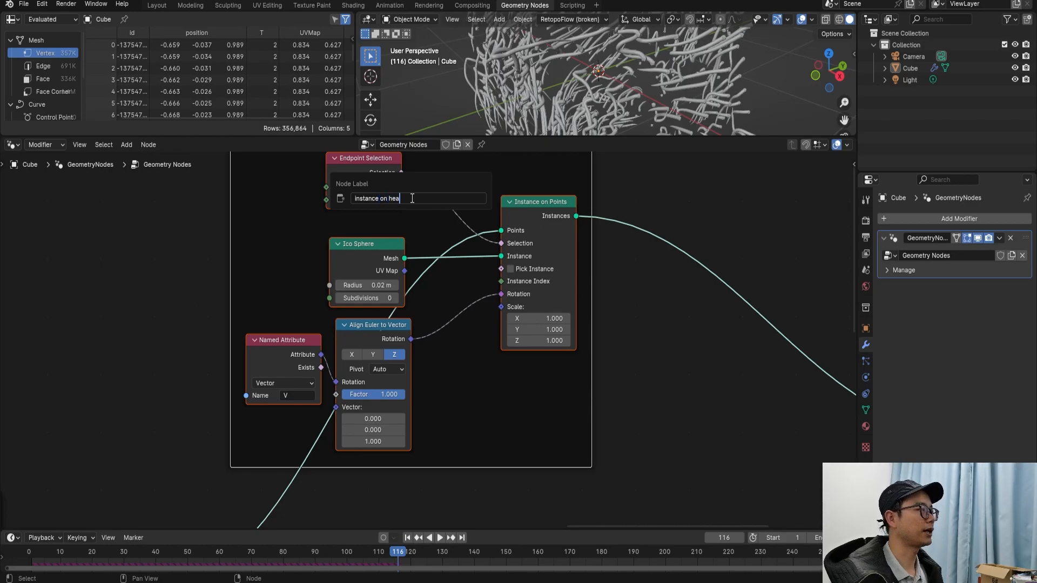
key("Return")
scroll(387, 219, "down", 2)
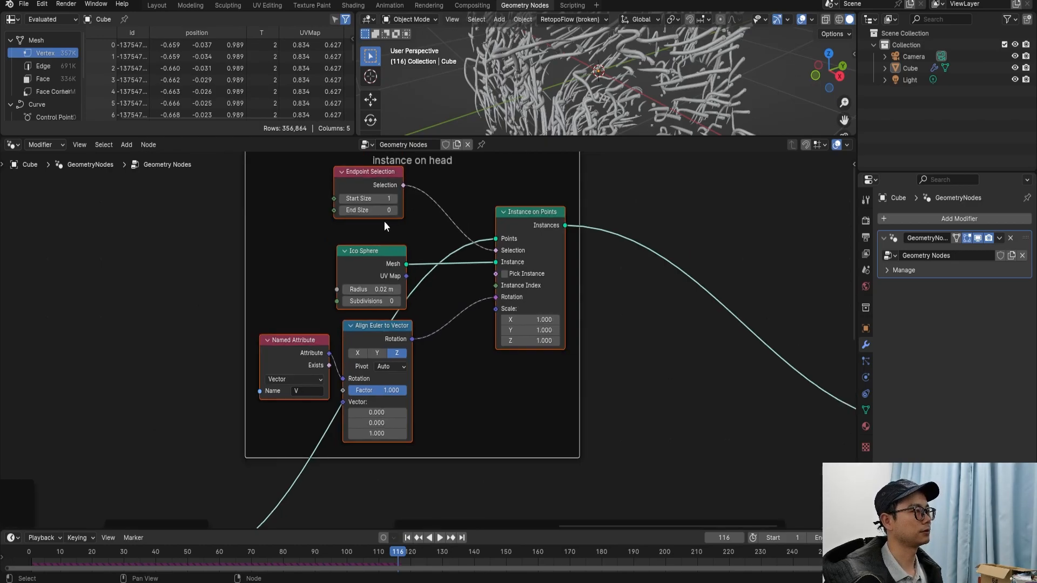
Step: Make room before the Group Output node and insert a Bake node between Join Geometry and Group Output
scroll(384, 222, "down", 1)
middle_click_drag(398, 316, 266, 314)
middle_click_drag(549, 363, 408, 350)
left_click_drag(629, 467, 750, 416)
scroll(601, 382, "up", 4)
key("shift+a")
mouse_move(611, 353)
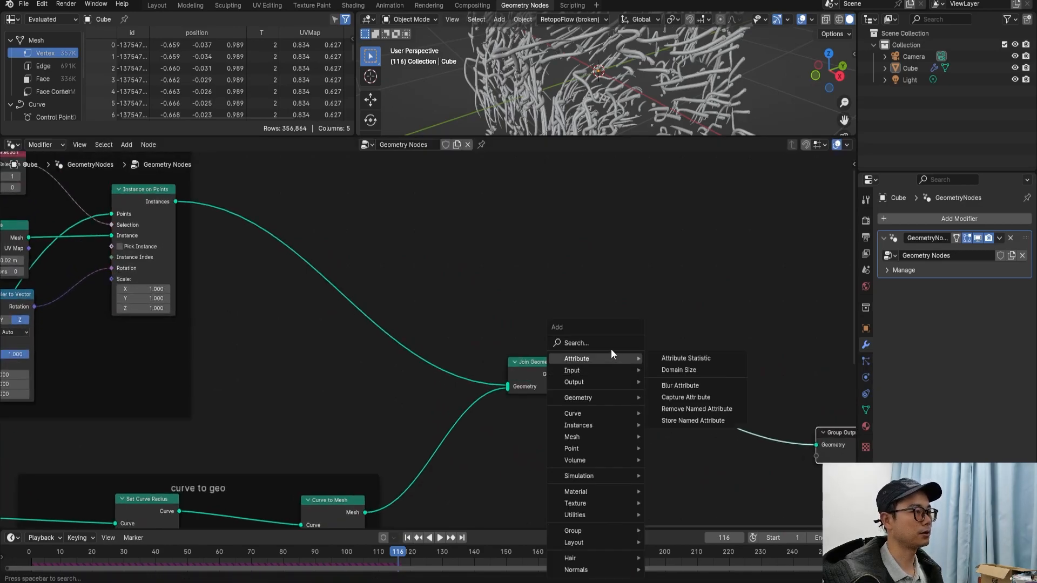
type("bake")
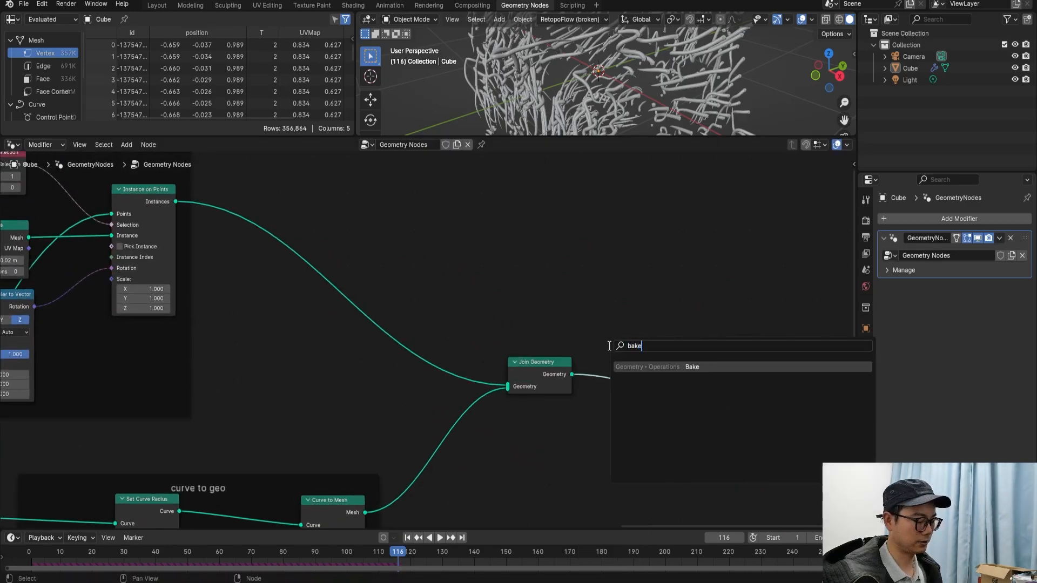
key("Return")
left_click(711, 413)
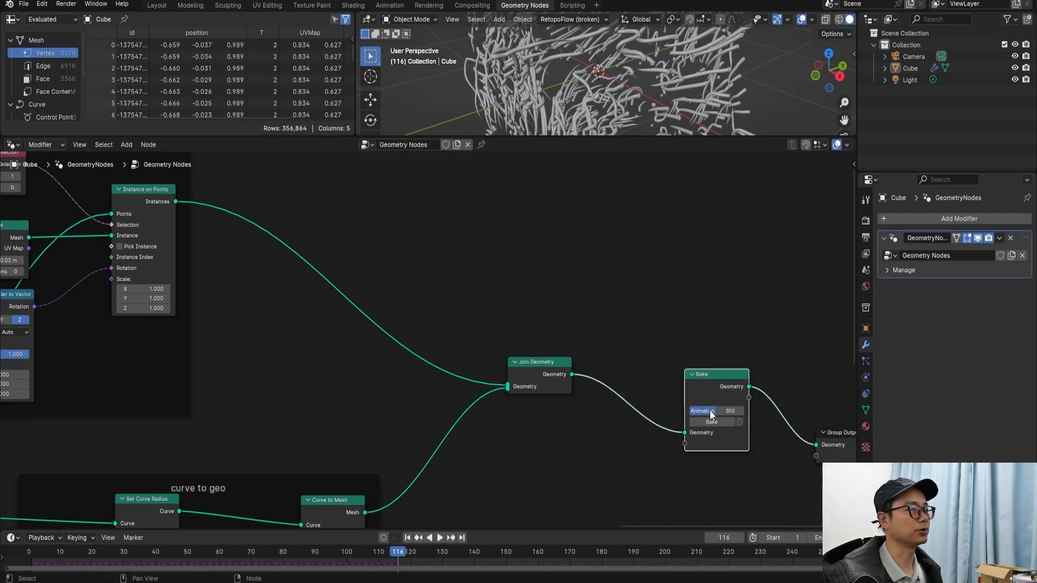
Step: Save the file and move the Join Geometry node closer to the Bake node
key("ctrl+s")
left_click_drag(716, 387, 715, 379)
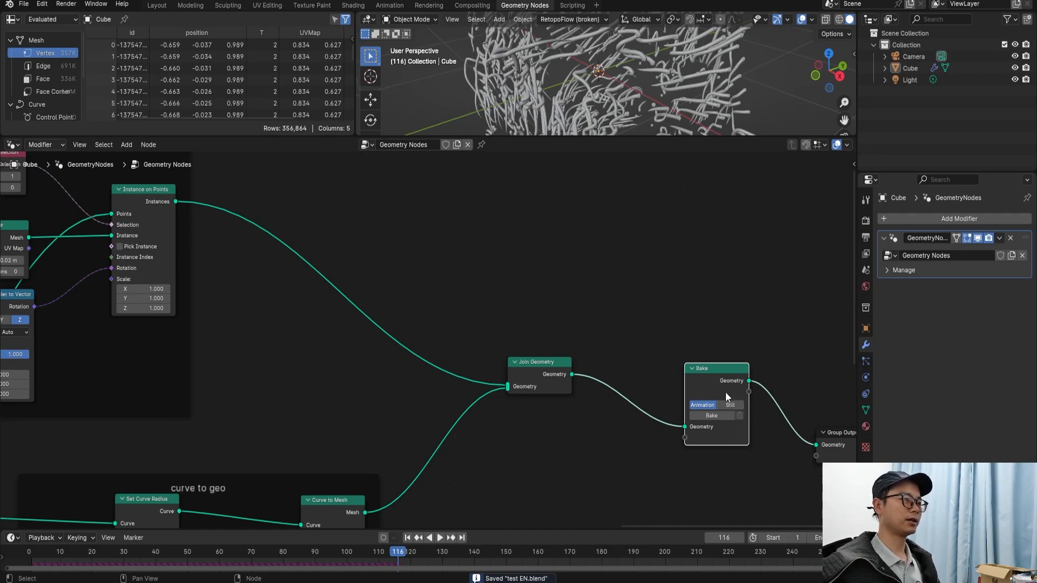
left_click_drag(552, 363, 627, 372)
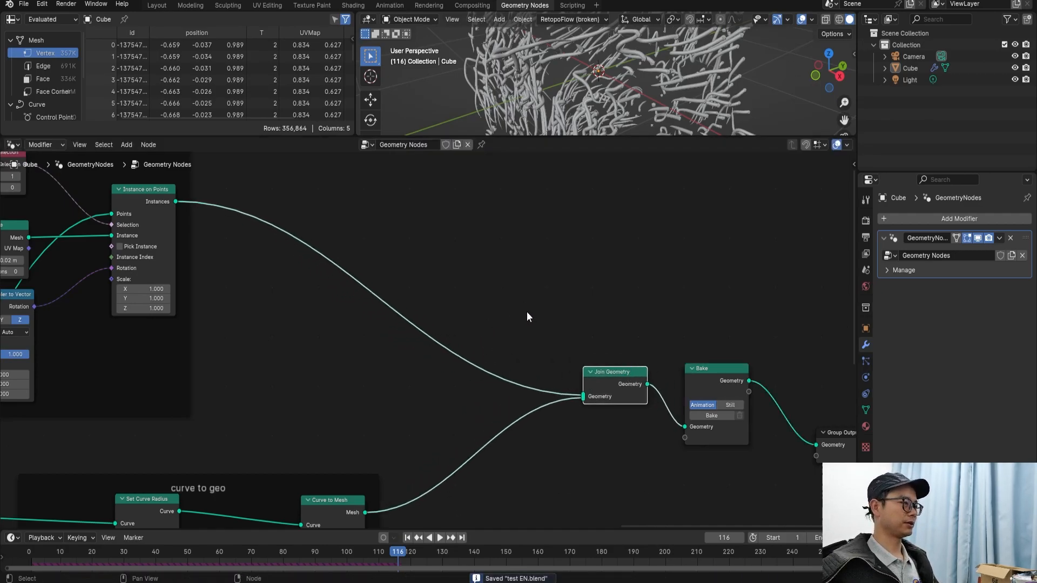
Step: Insert a Set Material node on the link from Instance on Points to Join Geometry
scroll(527, 312, "up", 2)
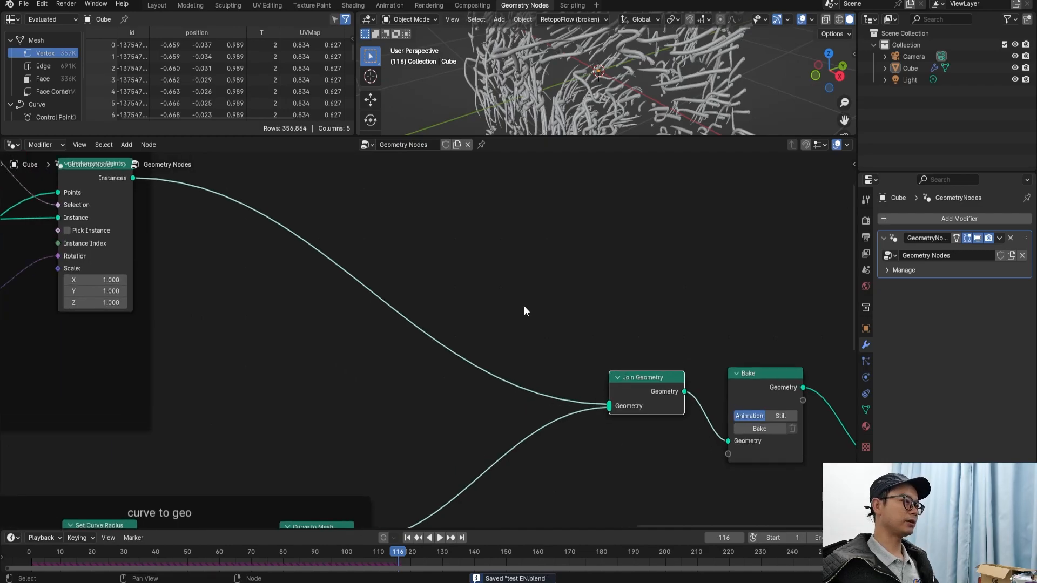
key("shift+a")
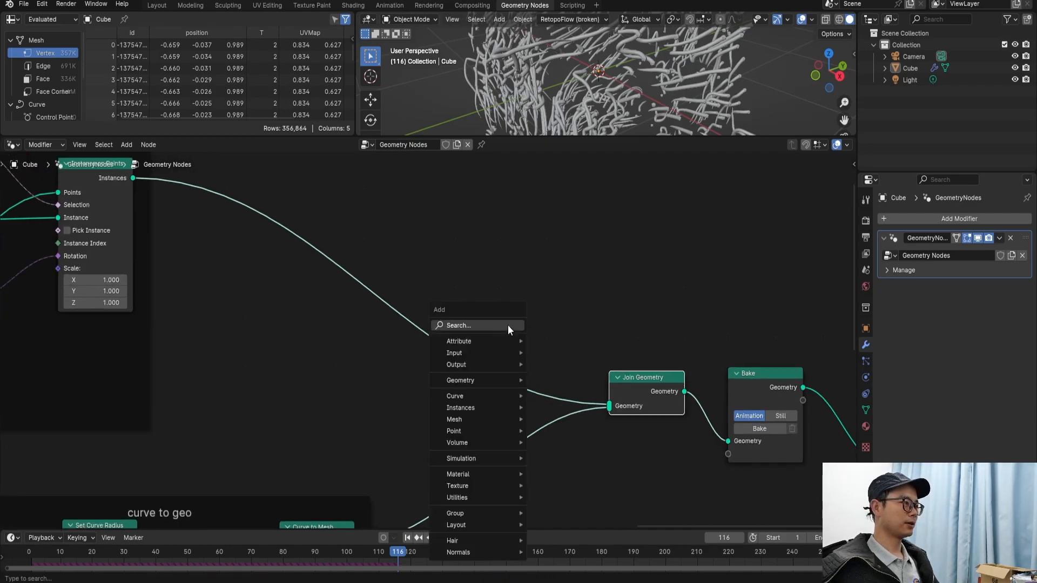
type("set m")
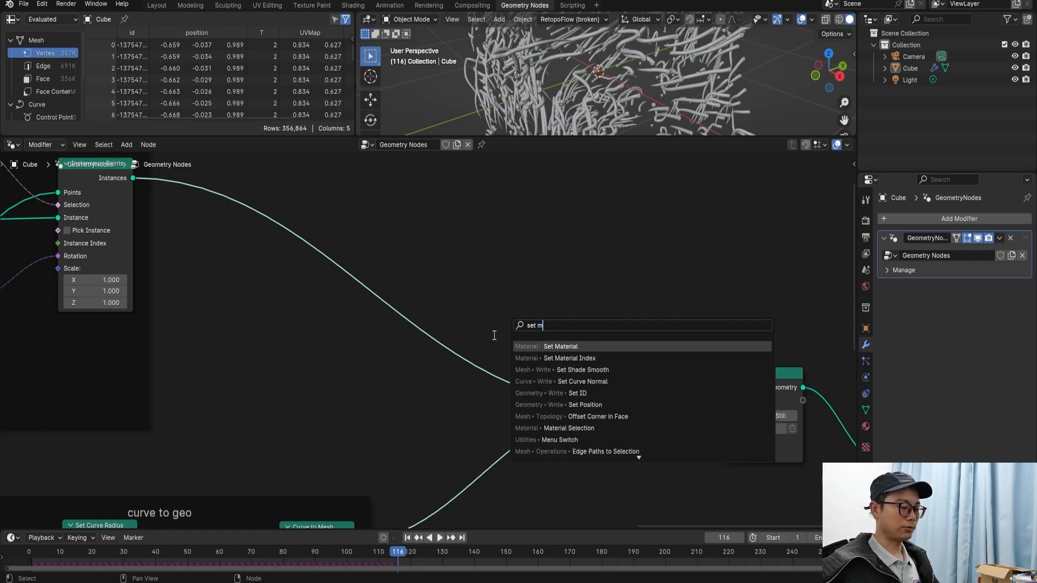
key("Return")
left_click(468, 331)
left_click_drag(507, 353, 514, 319)
left_click(514, 319)
Step: Duplicate the Set Material node onto the link from Curve to Mesh to Join Geometry, and save the file
key("shift+d")
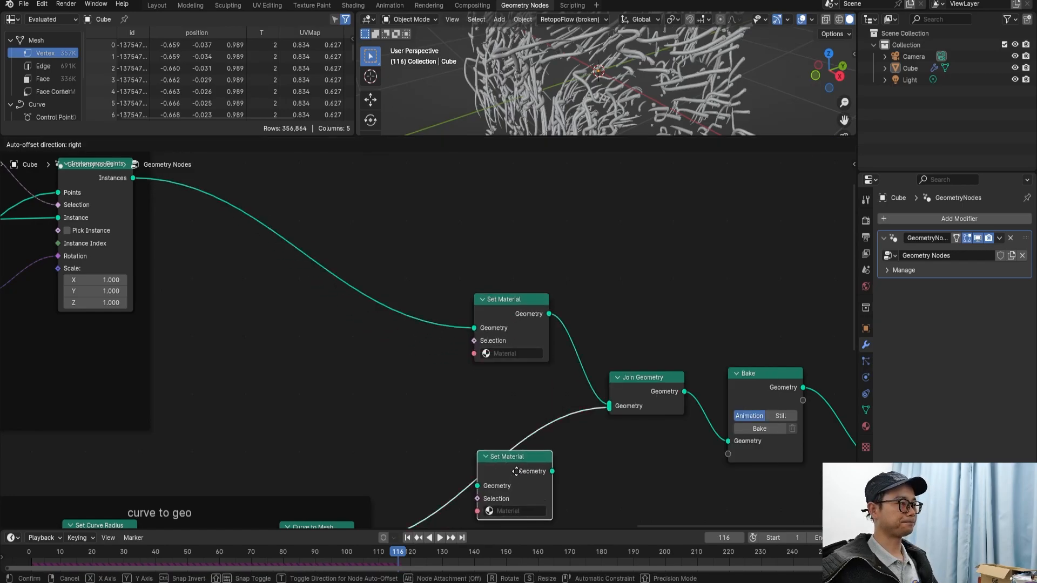
left_click(522, 446)
scroll(517, 432, "up", 1)
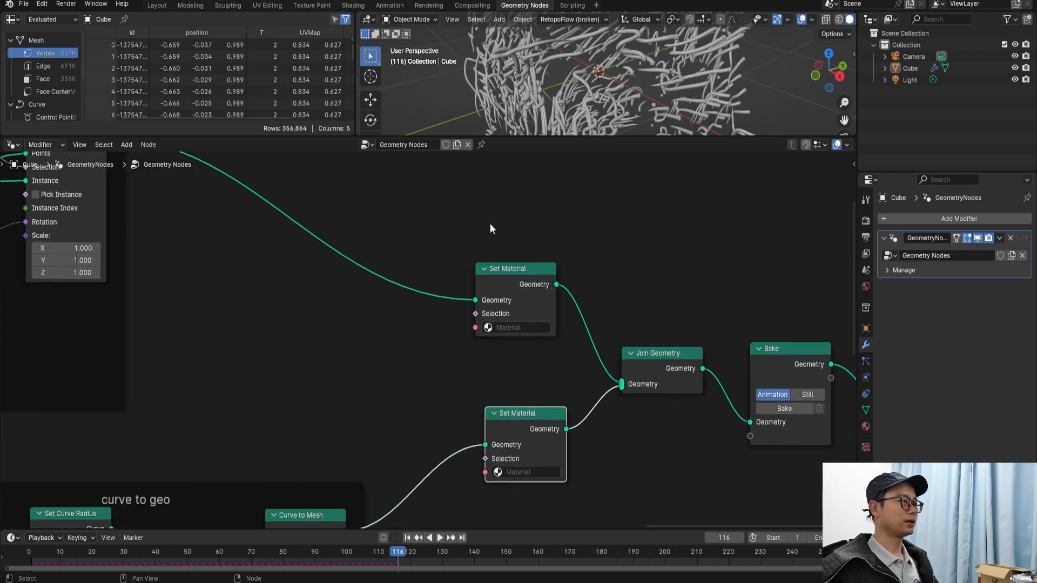
key("ctrl+s")
Step: Set the render engine to Cycles with GPU Compute as the device
left_click(866, 221)
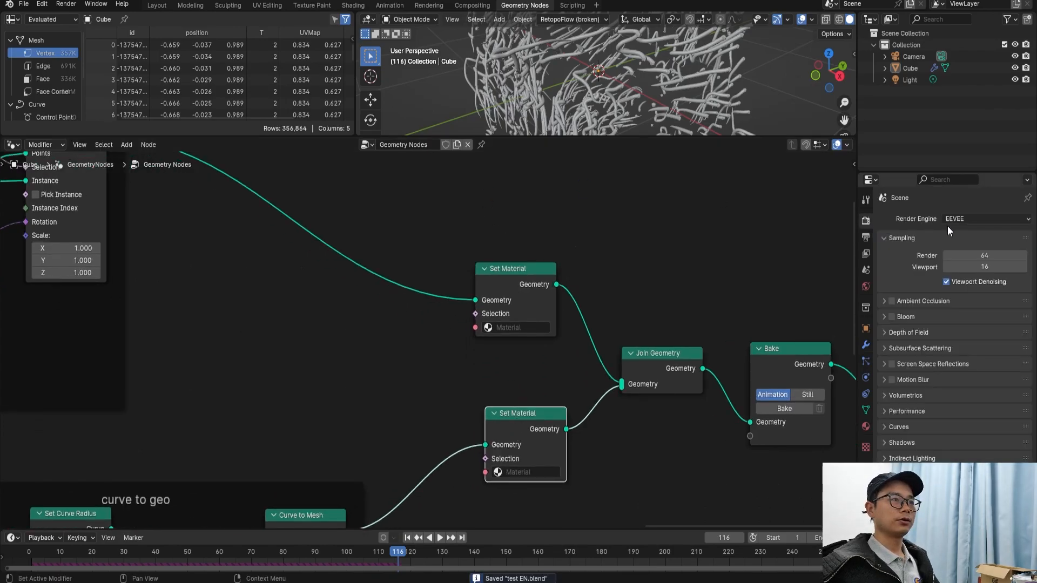
left_click(966, 219)
left_click(973, 254)
left_click(975, 251)
left_click(975, 274)
Step: Set the viewport max samples to 10, enable viewport denoising and save the file
left_click(977, 312)
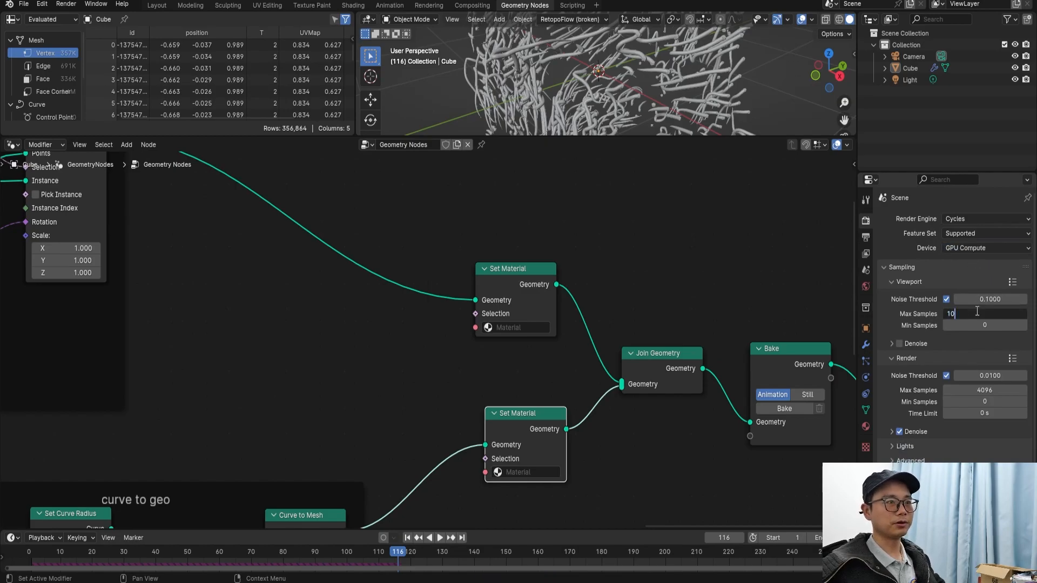
type("10")
key("Return")
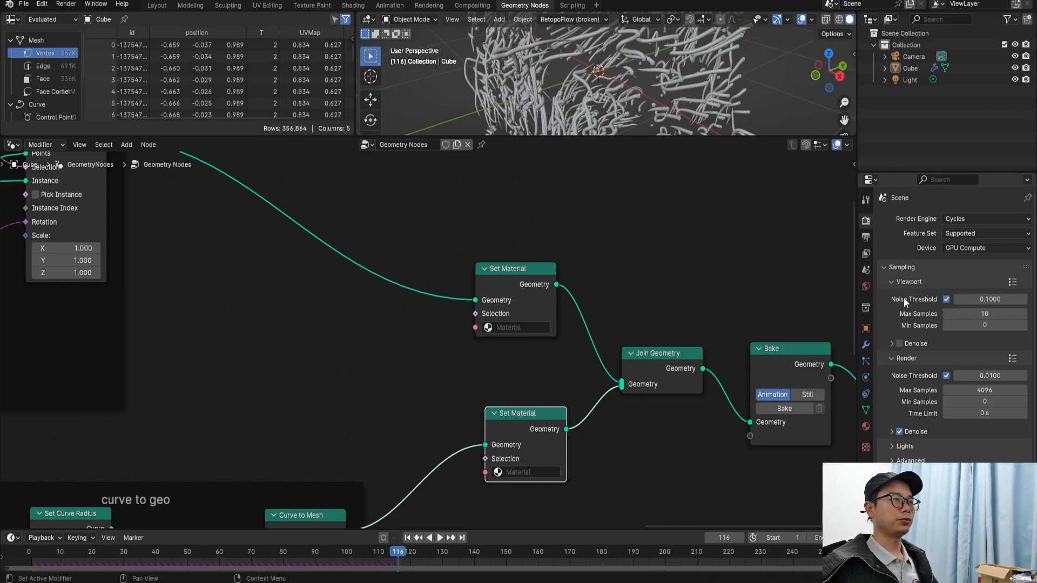
key("ctrl+s")
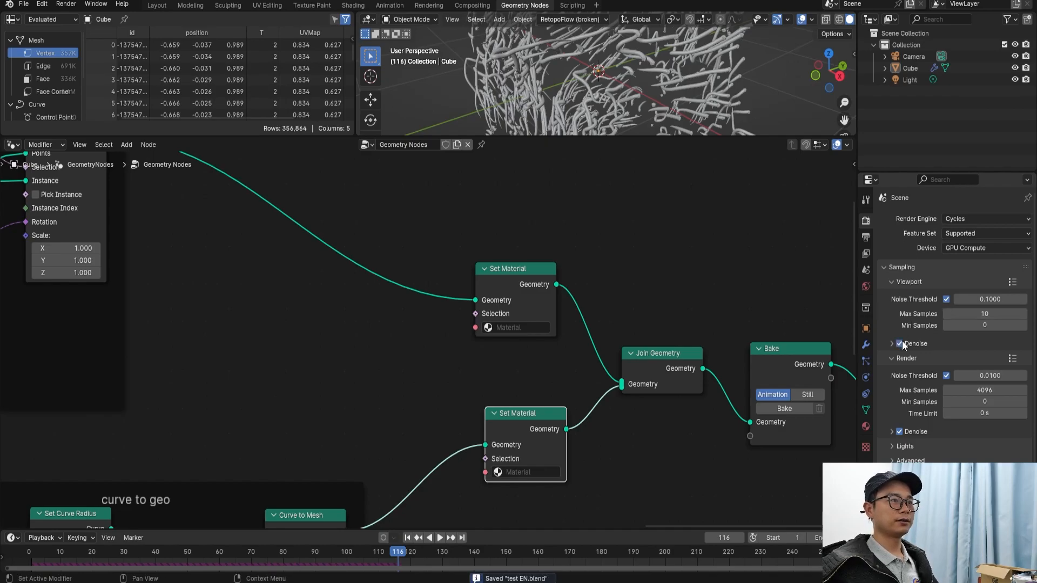
Step: Switch to the Shading workspace with rendered viewport shading and set the world background strength to 0
left_click(354, 5)
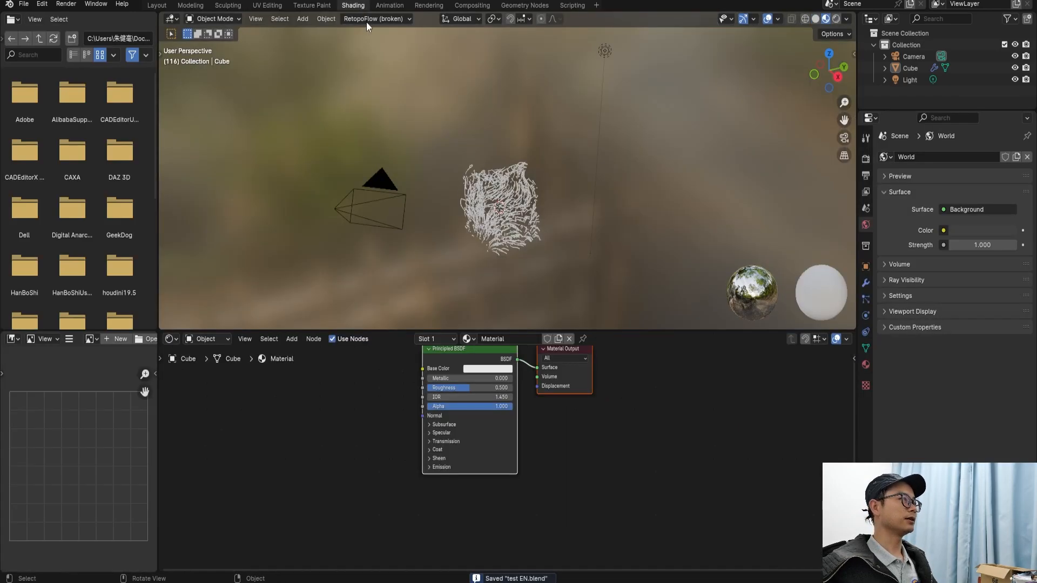
left_click(837, 19)
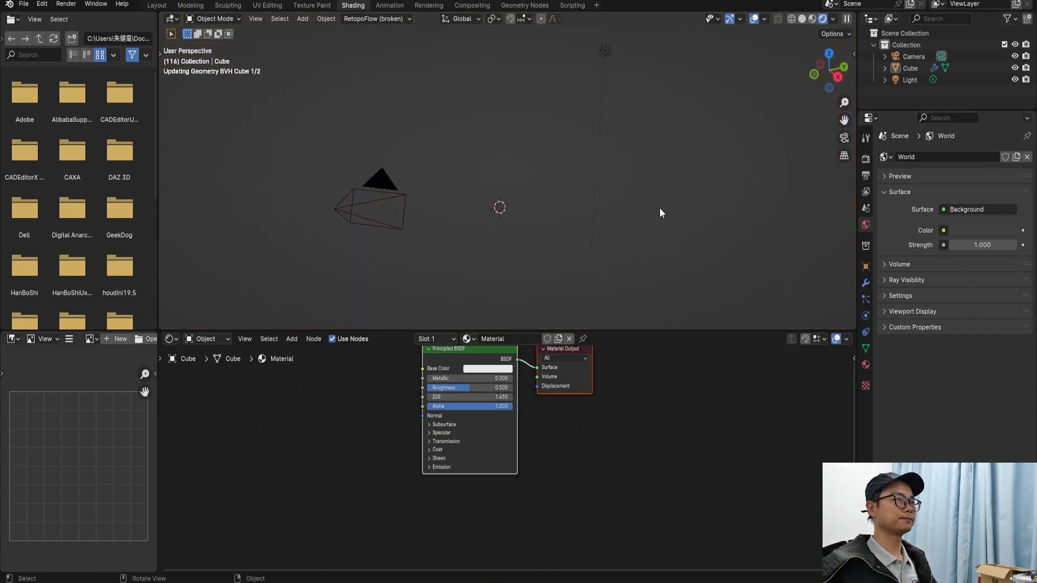
scroll(574, 231, "up", 3)
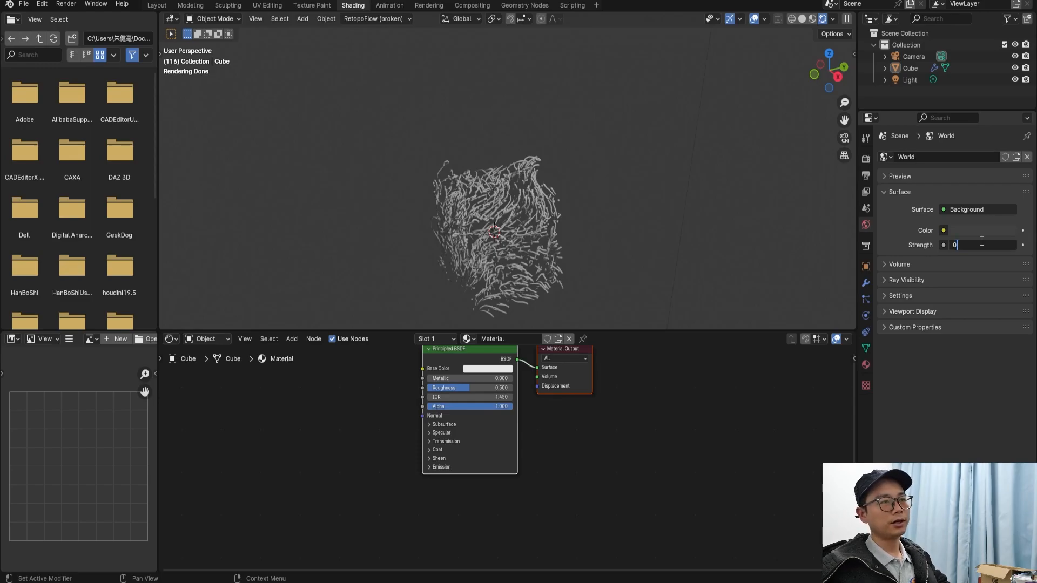
key("Return")
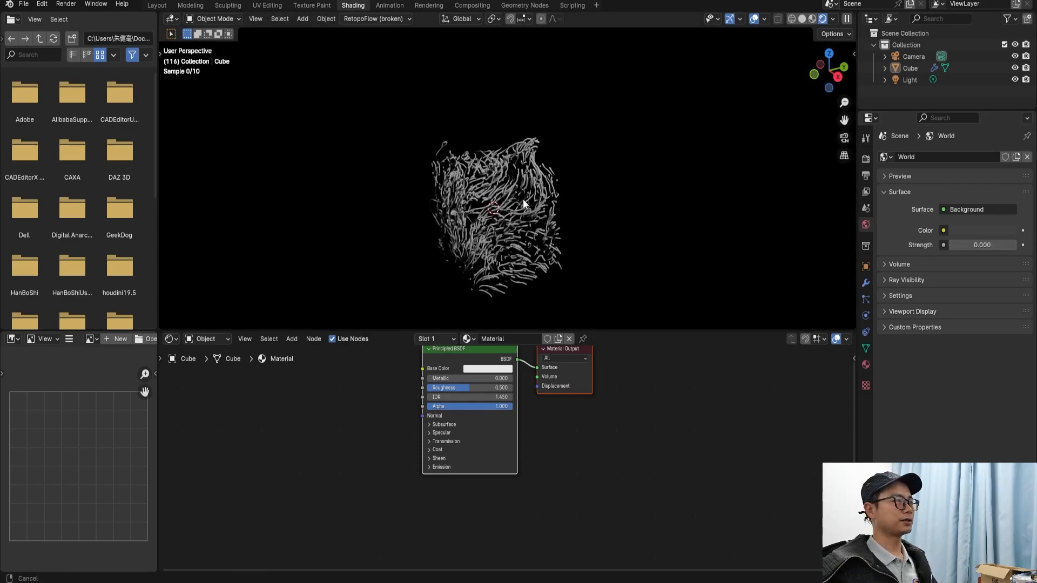
Step: Rename the cube's material to "trail" and create a copy of it named "head"
left_click(497, 340)
left_click(490, 357)
left_click_drag(489, 351, 489, 371)
left_click(498, 341)
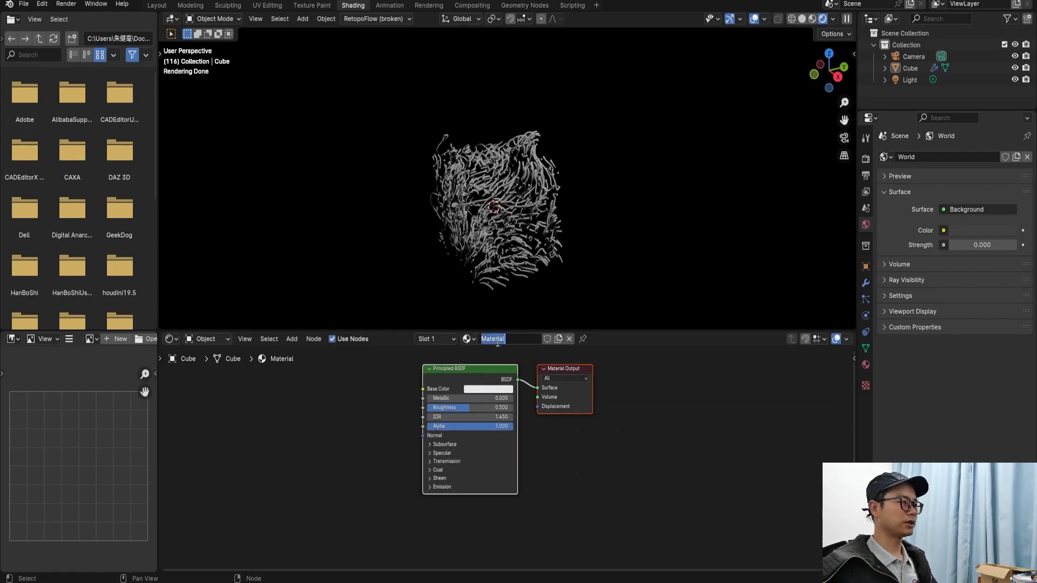
type("trail")
key("Return")
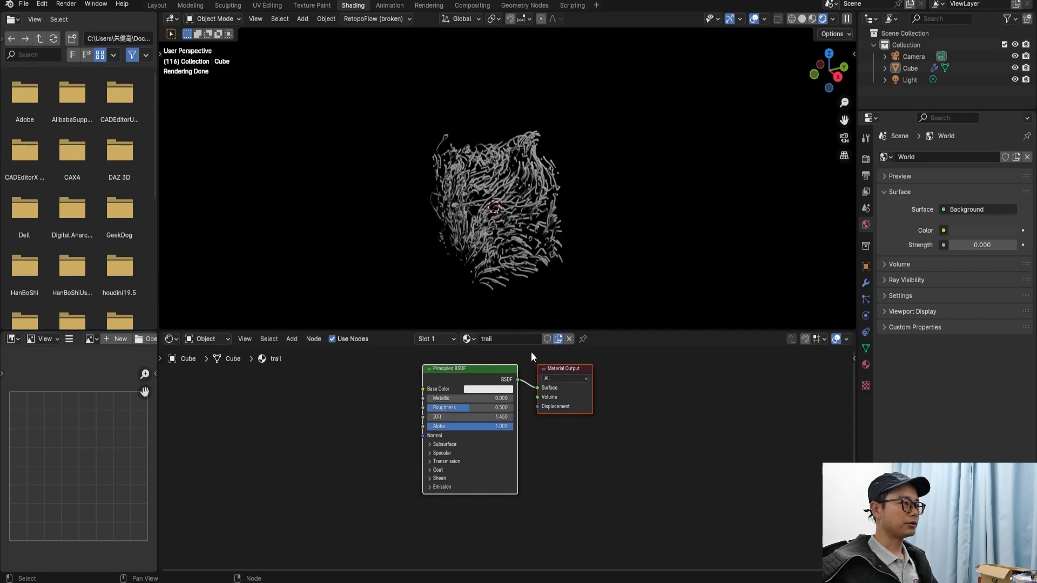
type("head")
key("Return")
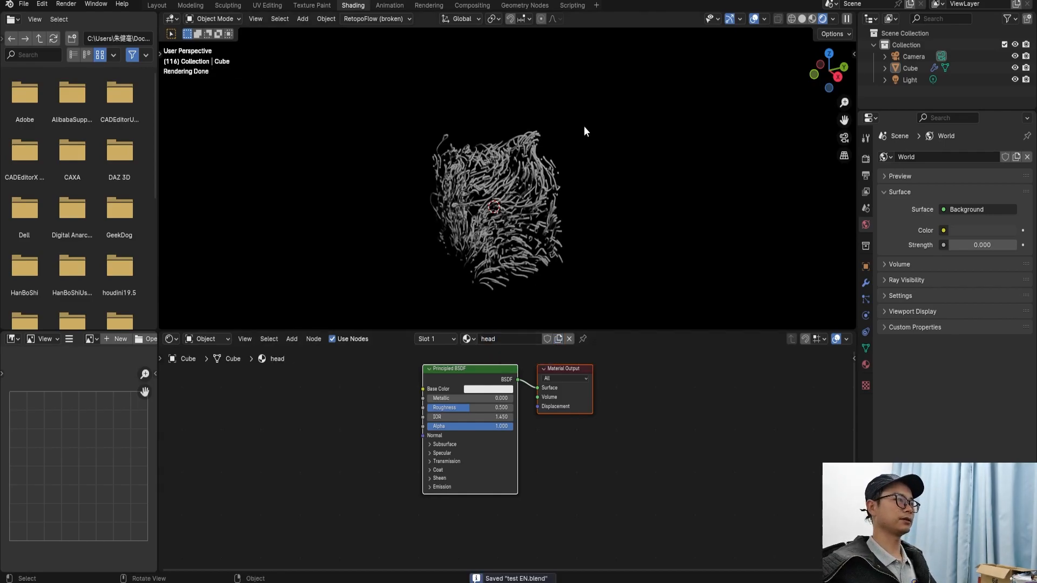
Step: In the Geometry Nodes workspace, assign head to the instances' Set Material node and trail to the tubes' Set Material node, and save
left_click(525, 5)
scroll(456, 342, "up", 3)
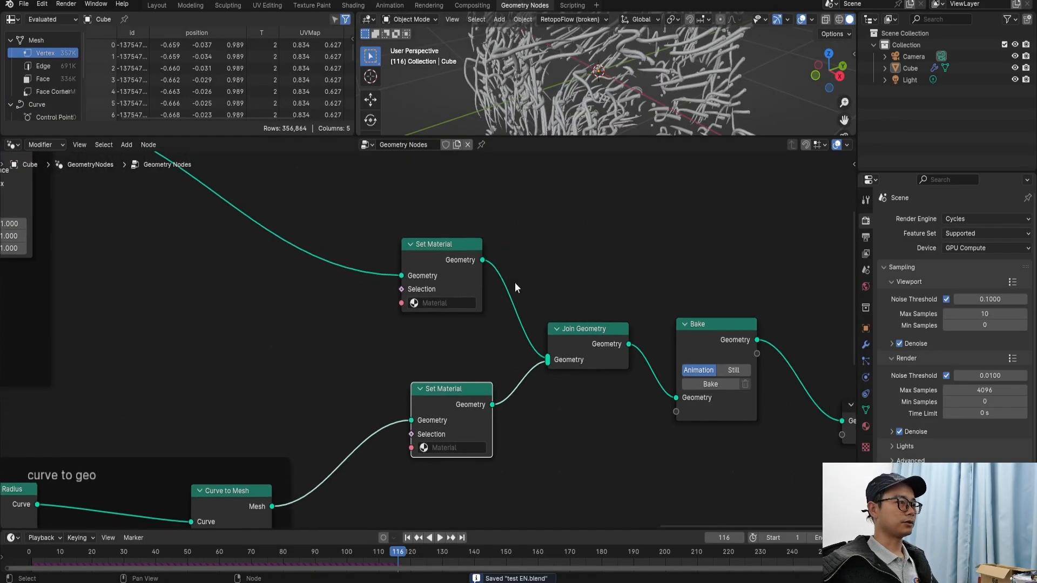
left_click(416, 301)
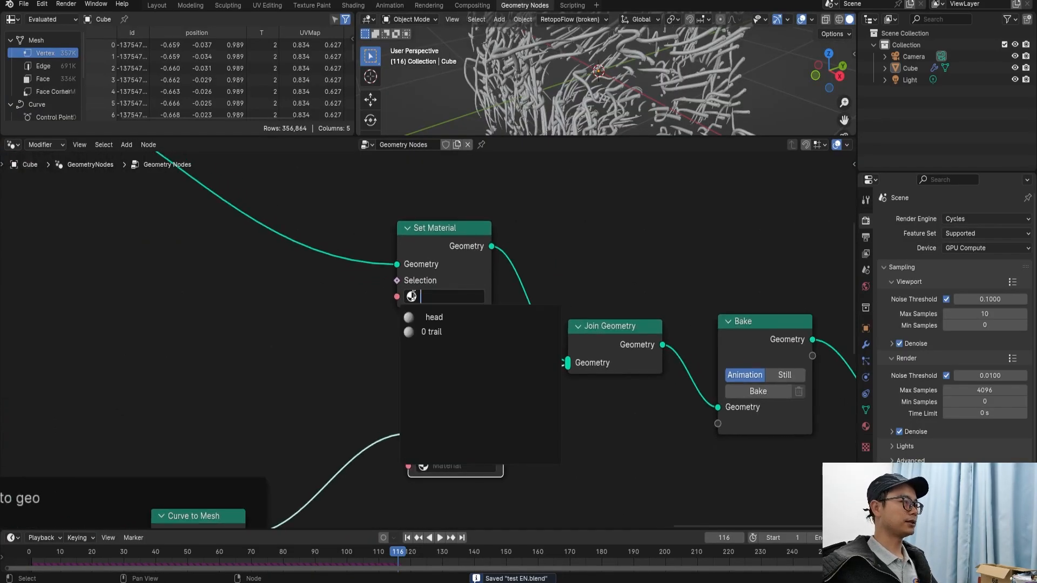
left_click(432, 319)
middle_click_drag(436, 324, 438, 324)
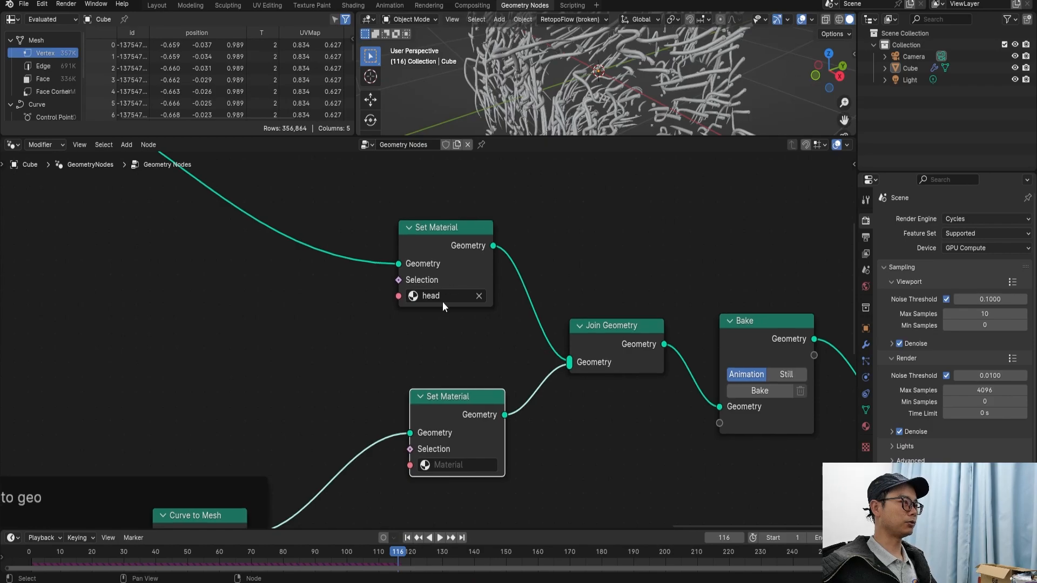
left_click(427, 464)
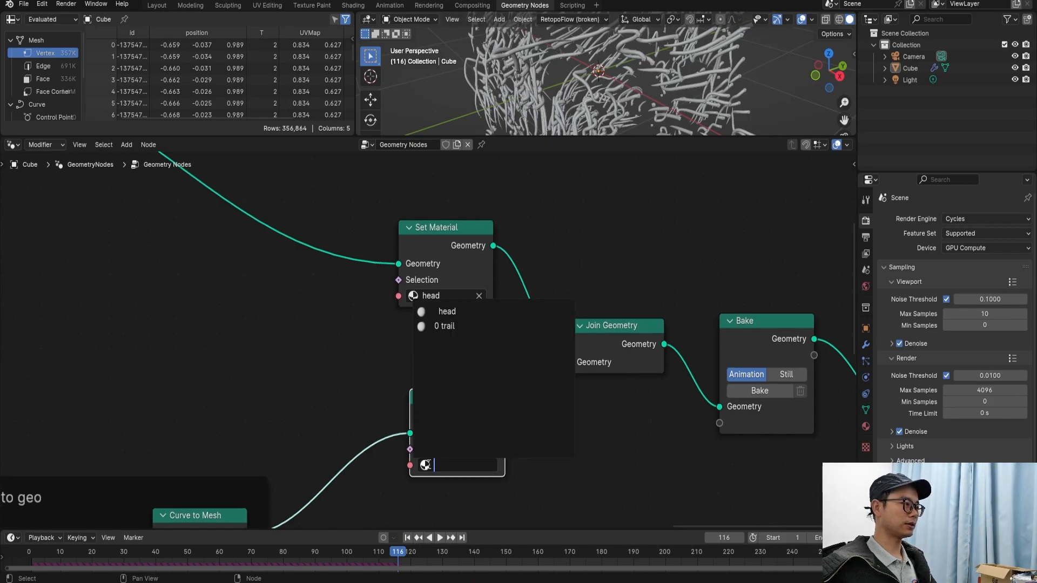
left_click(454, 327)
key("ctrl+s")
scroll(465, 423, "down", 1)
scroll(465, 422, "down", 4)
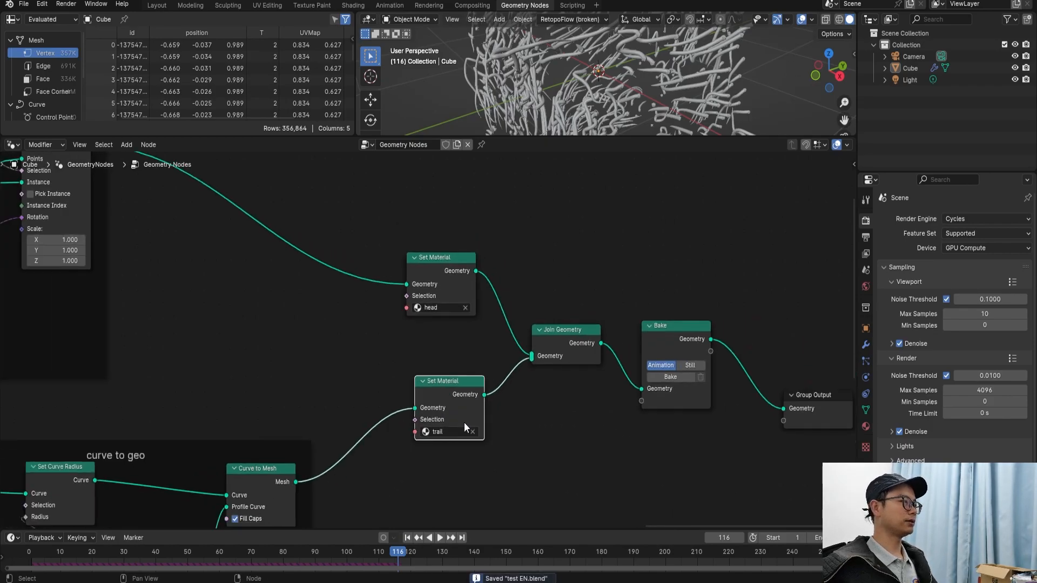
middle_click_drag(343, 341, 309, 346)
scroll(323, 343, "up", 1)
left_click(307, 347)
left_click_drag(301, 330, 416, 326)
scroll(400, 336, "up", 1)
middle_click_drag(399, 338, 338, 340)
Step: Save the file, return to the Shading workspace and set the head material's emission strength to 1
key("ctrl+s")
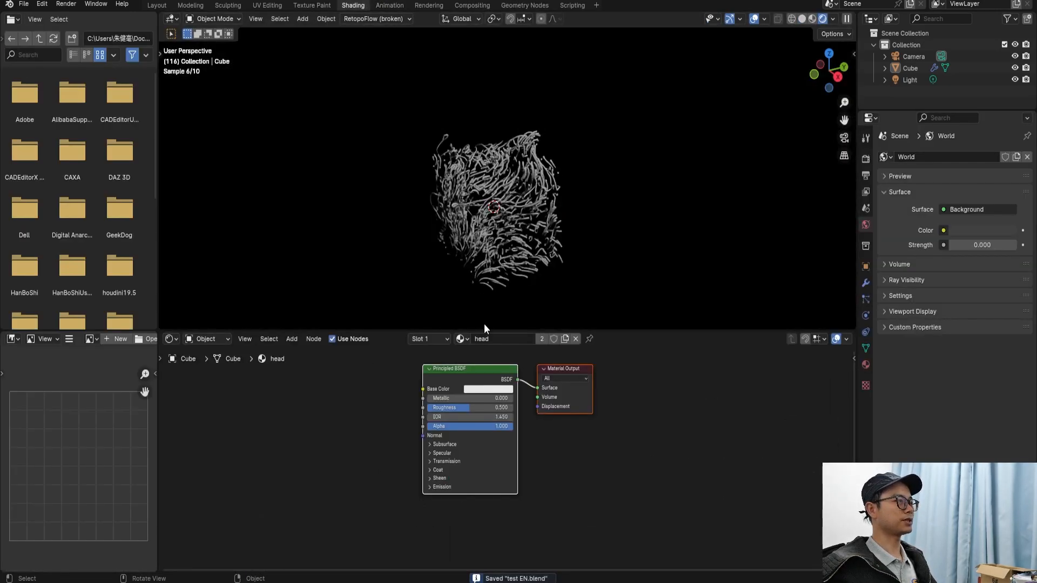
scroll(478, 406, "up", 2)
scroll(456, 453, "up", 1)
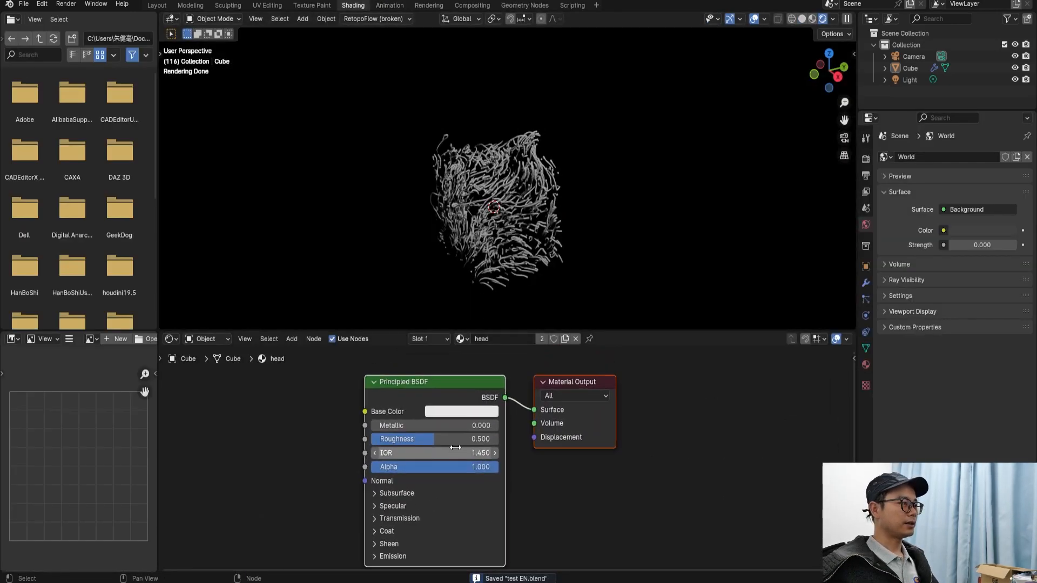
scroll(395, 535, "down", 1)
left_click(370, 547)
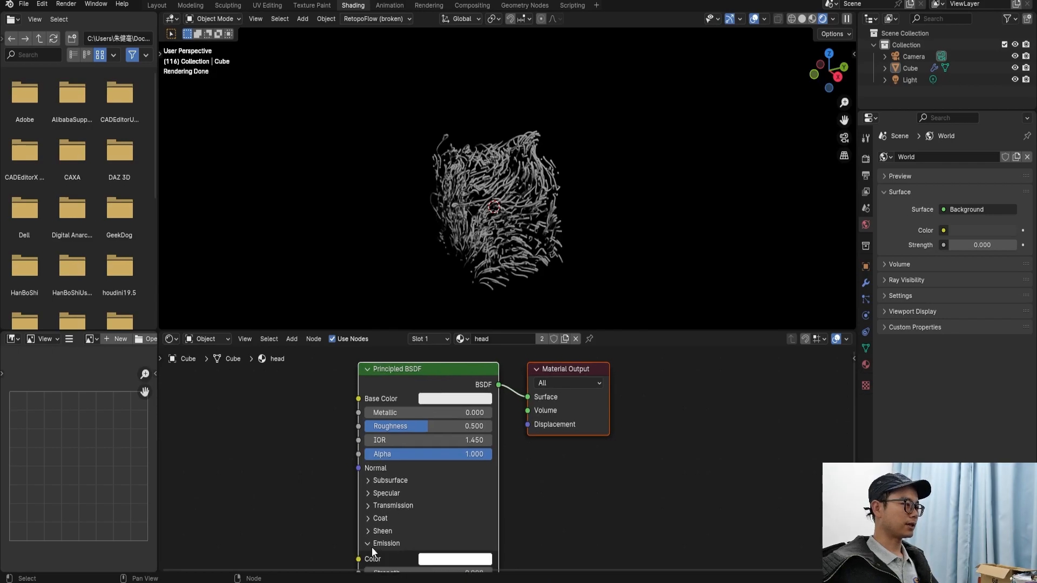
scroll(371, 547, "down", 1)
left_click(398, 559)
type("1")
key("Return")
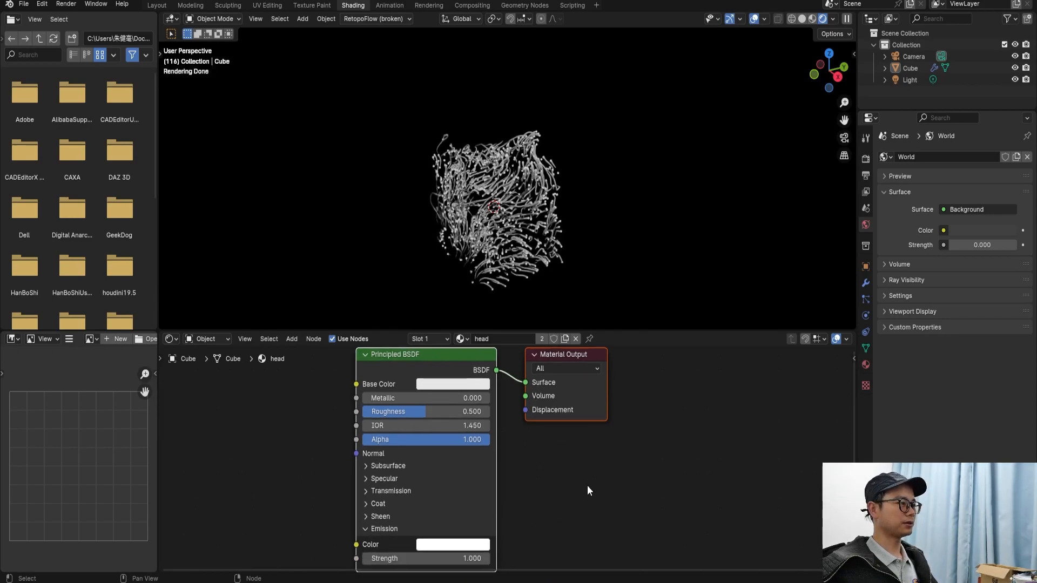
Step: Save the file and change the head material's emission color to a saturated blue
scroll(439, 516, "down", 1)
scroll(438, 521, "up", 1)
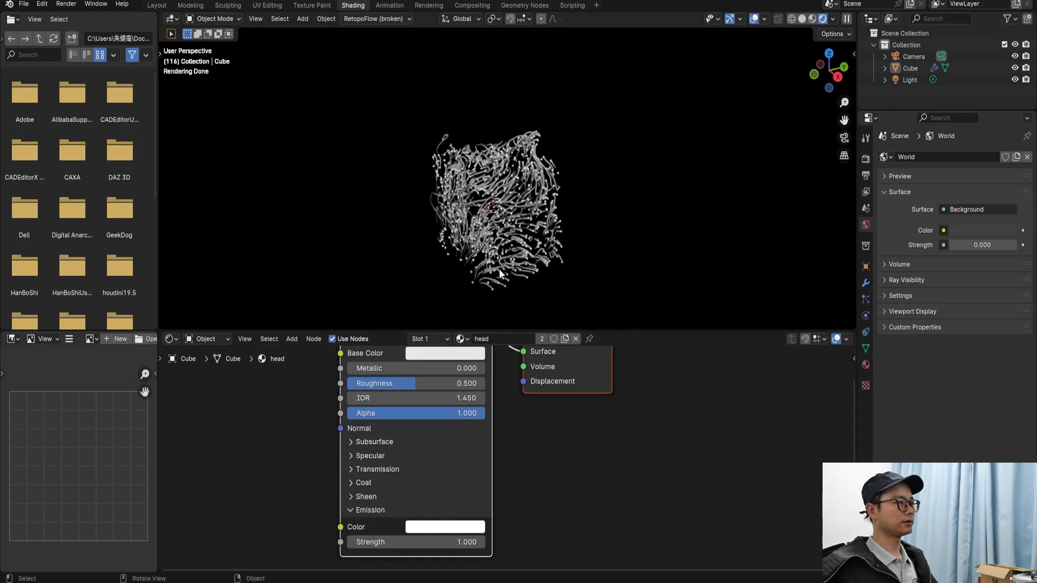
key("ctrl+s")
left_click(444, 528)
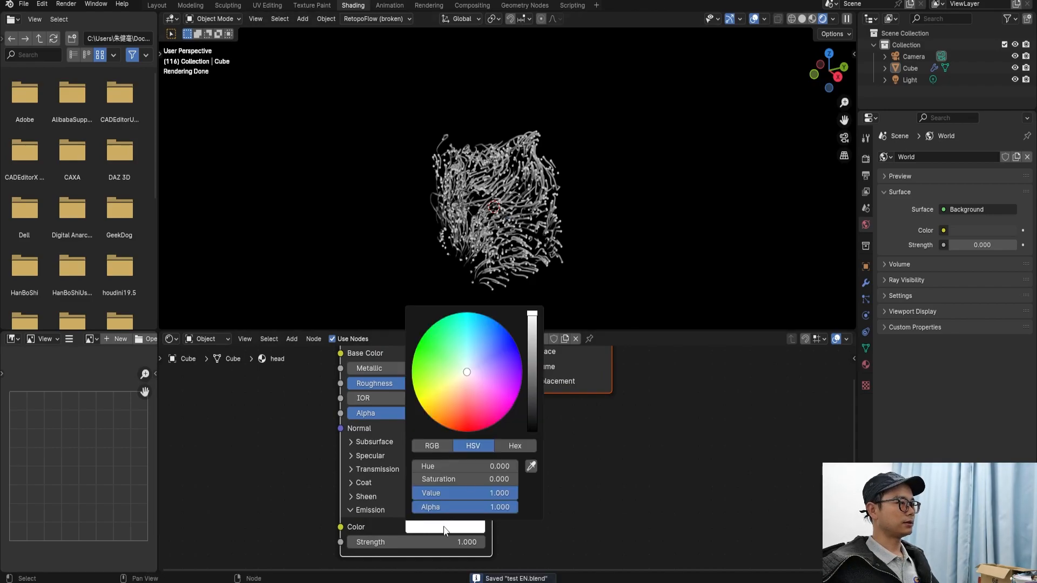
left_click(504, 350)
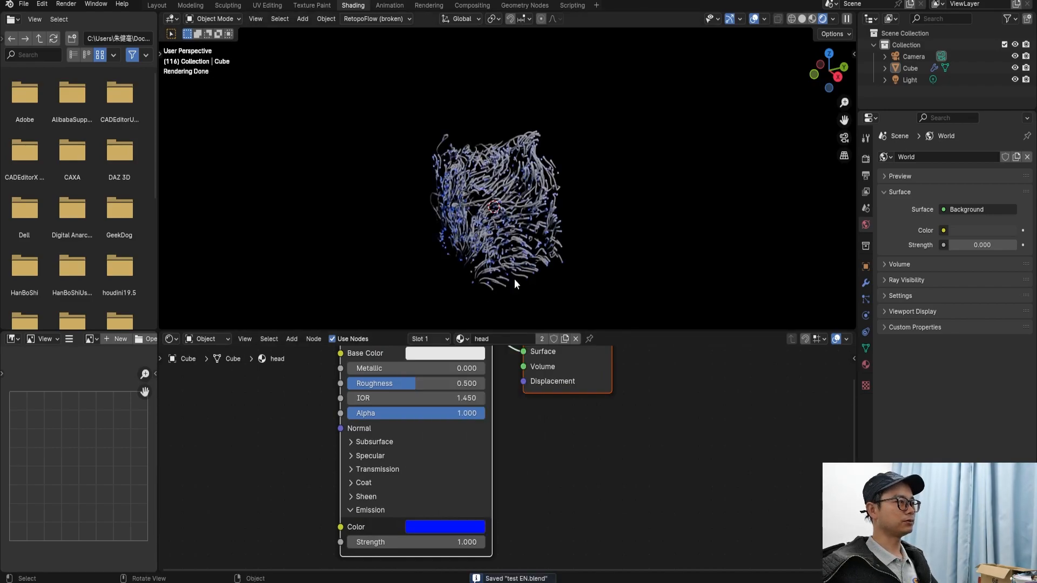
Step: Switch to the trail material and lower its roughness to 0.105
left_click(461, 339)
left_click(489, 368)
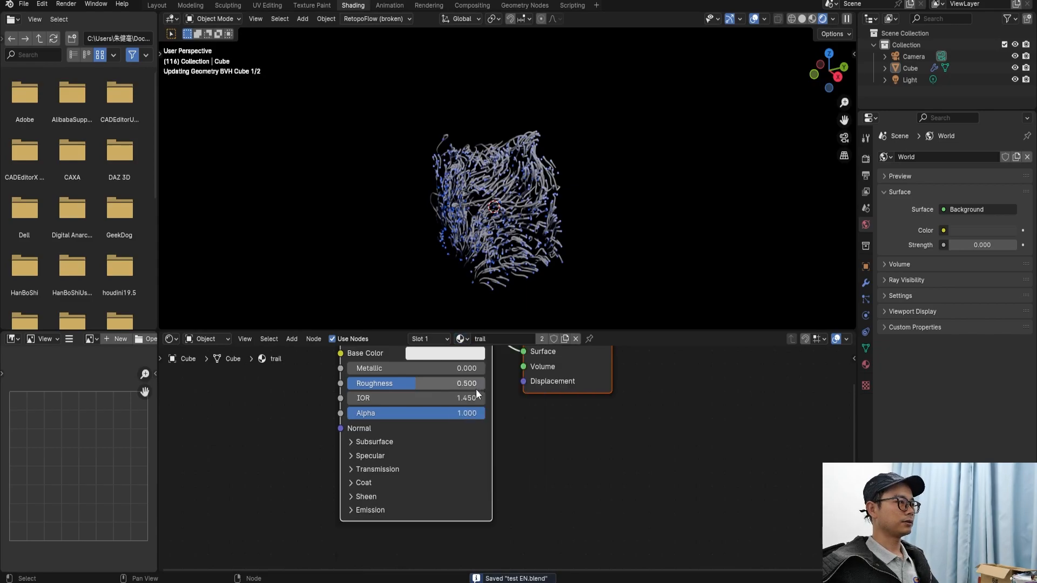
left_click_drag(371, 419, 371, 418)
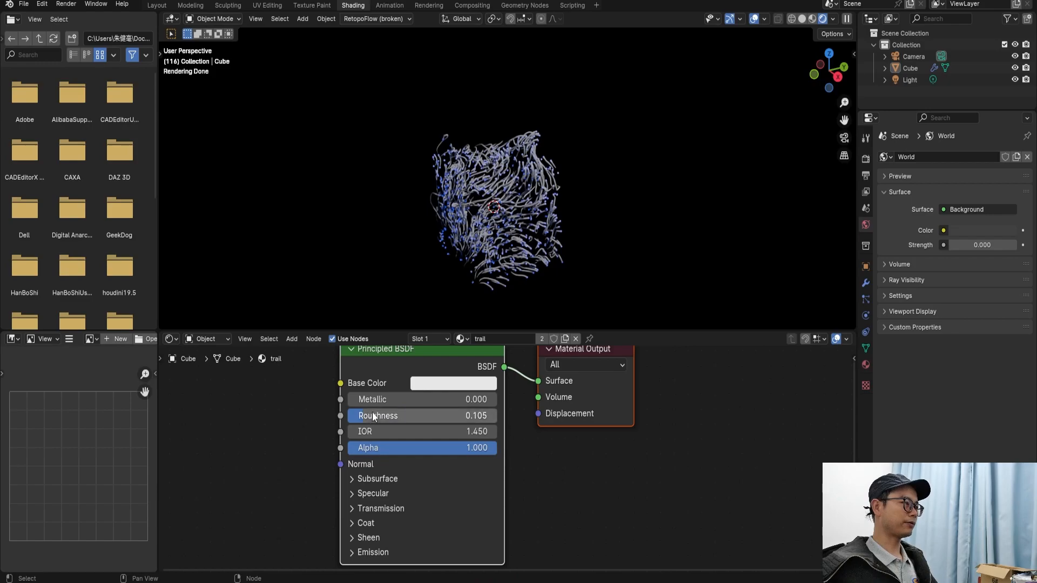
Step: Set the trail material's metallic value to 1 and save the file
left_click(395, 399)
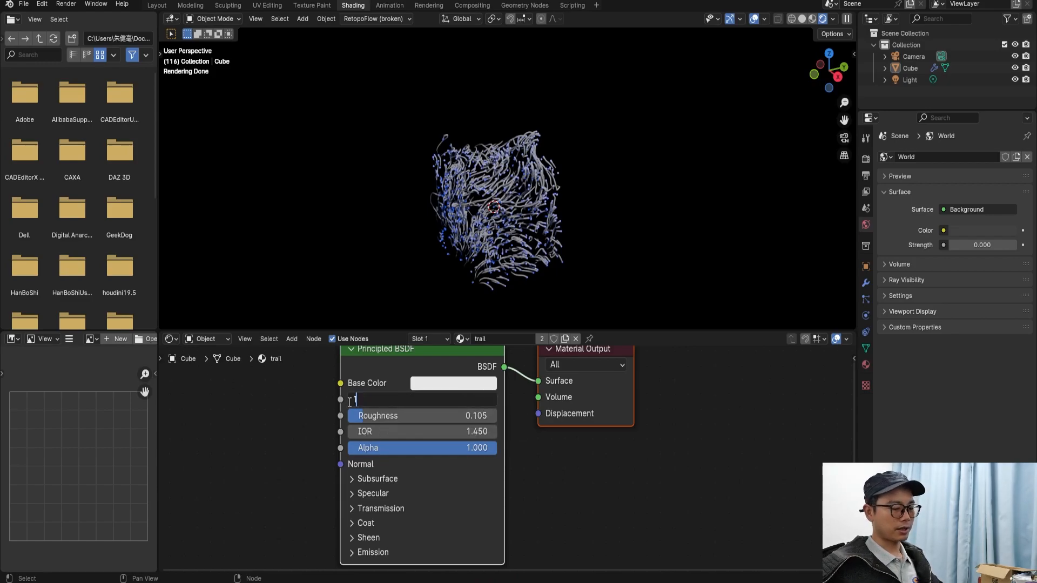
type("1")
key("Return")
key("ctrl+s")
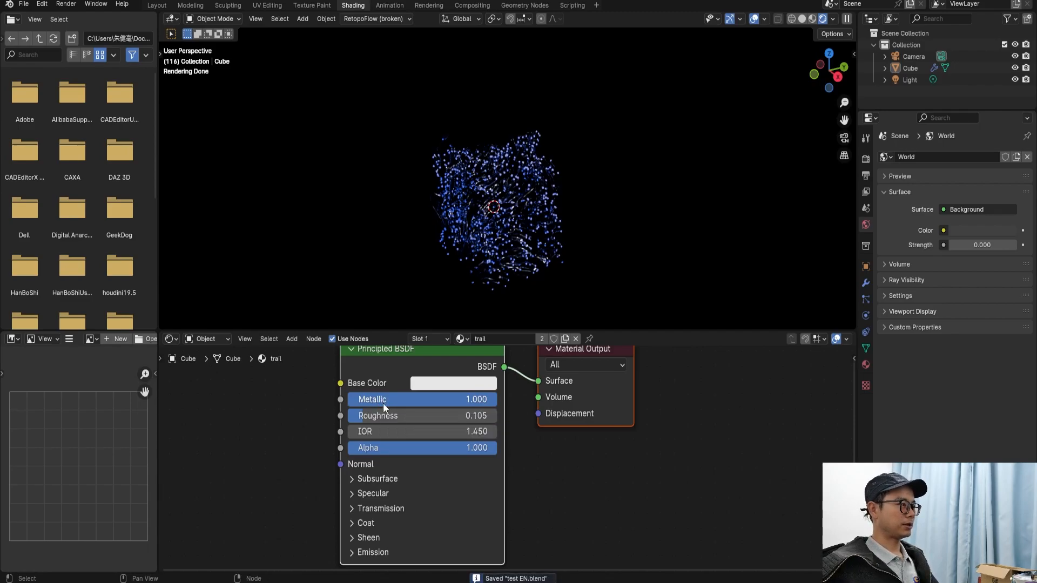
middle_click_drag(383, 403, 382, 403)
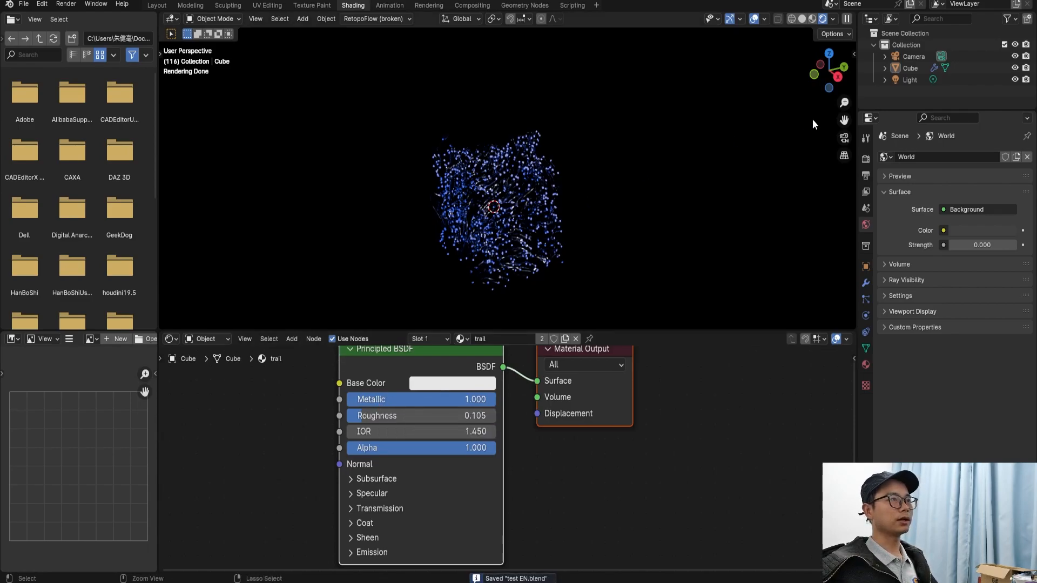
Step: Play the simulation briefly in the rendered viewport to examine the metallic trails and glowing heads in motion
middle_click_drag(595, 156, 555, 164)
scroll(566, 205, "up", 5)
middle_click_drag(566, 206, 568, 146, "shift")
scroll(568, 146, "down", 4)
key("space")
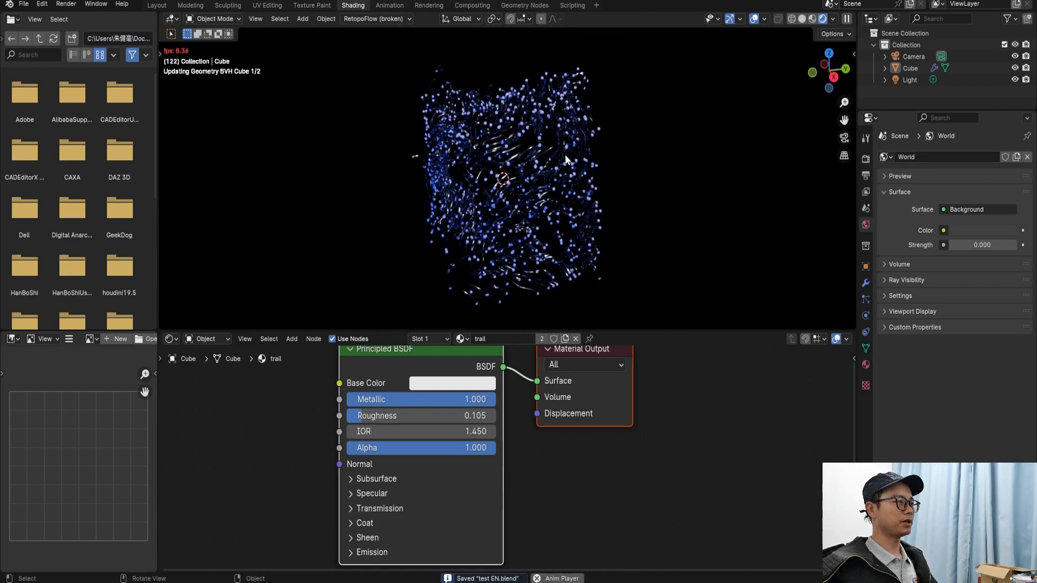
key("space")
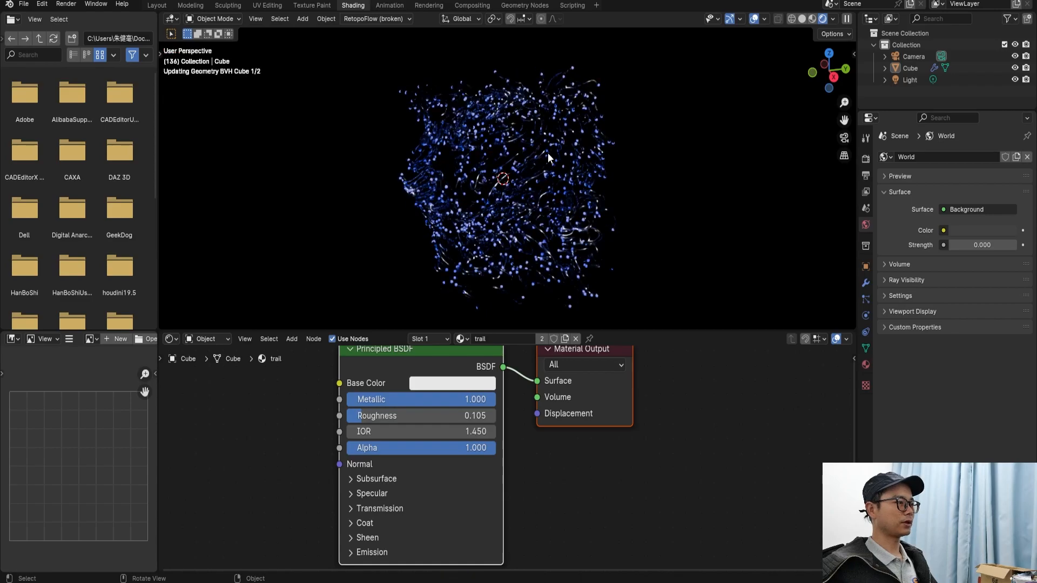
Step: Play the simulation in the Layout workspace, stop it at frame 186 and save the file
left_click(157, 6)
scroll(459, 298, "down", 5)
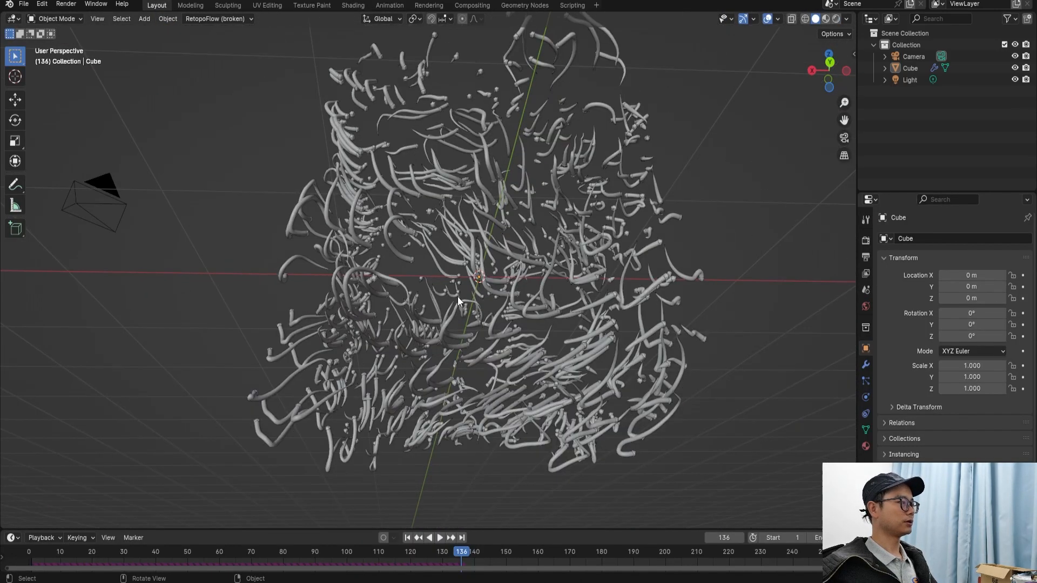
key("space")
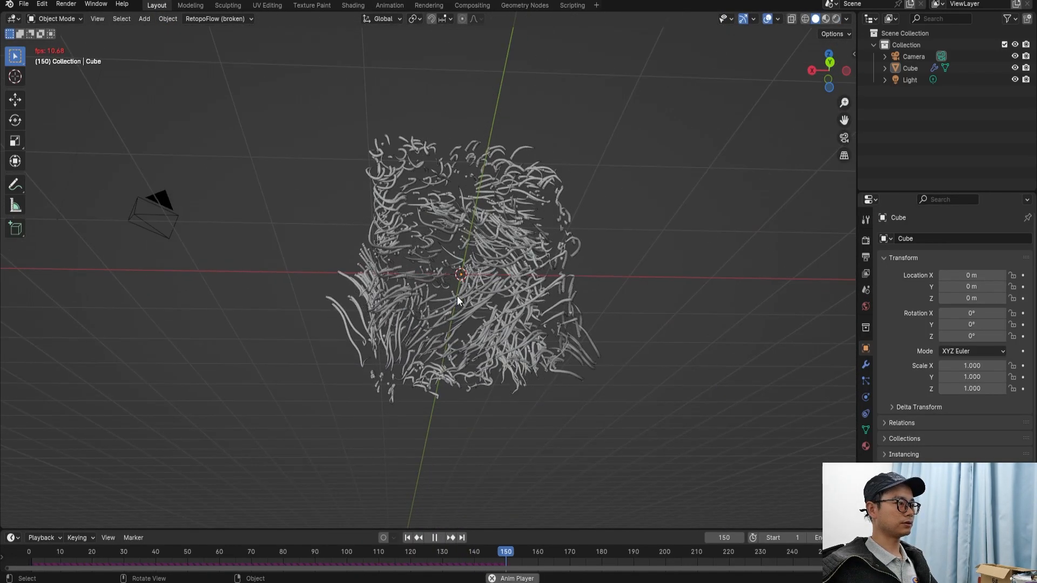
middle_click_drag(471, 290, 478, 316)
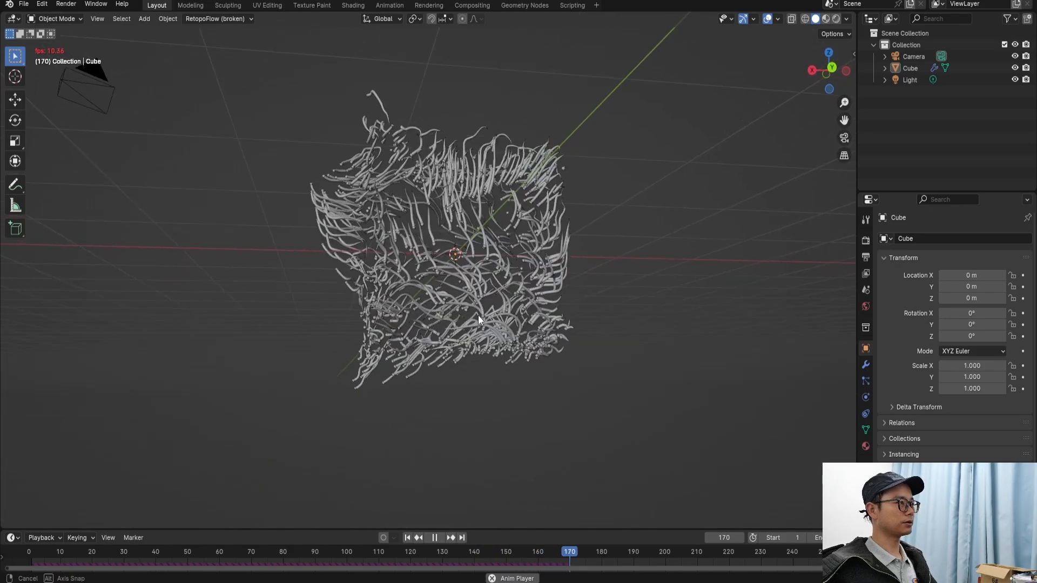
key("space")
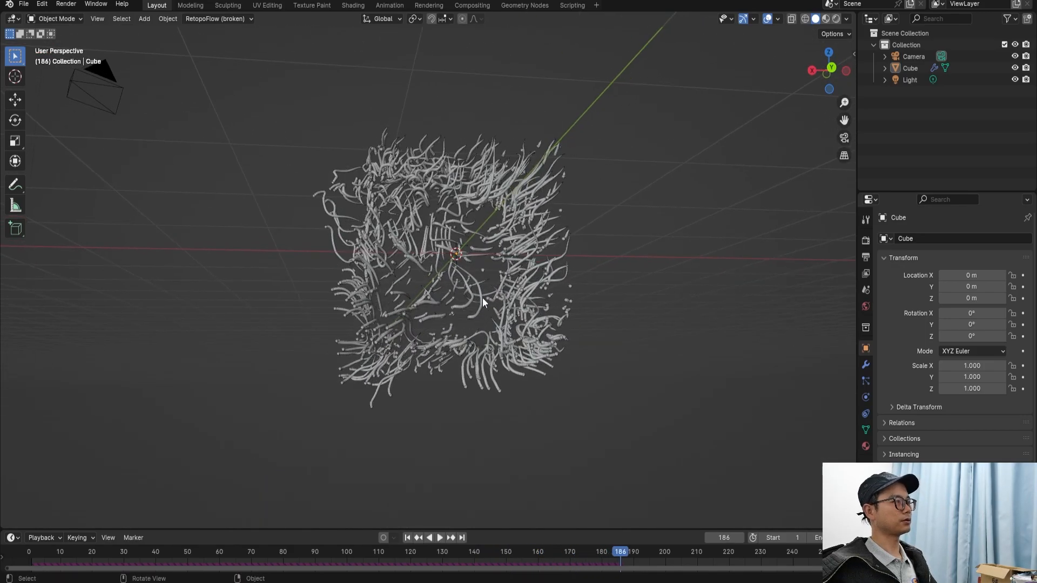
key("ctrl+s")
Step: Return to the Shading workspace and examine the rendered heads and trails up close and from a distance
left_click(526, 5)
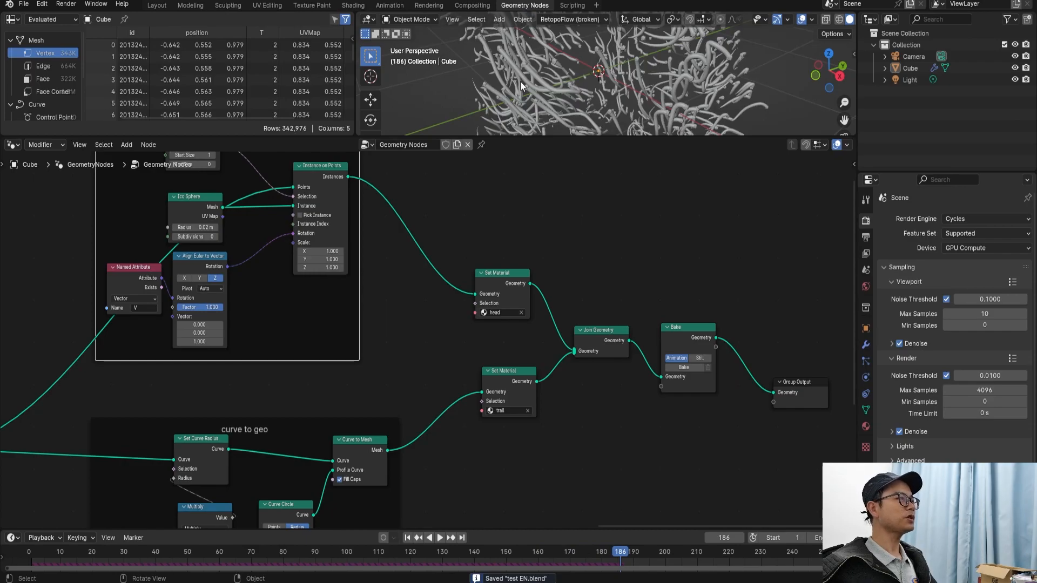
left_click(353, 5)
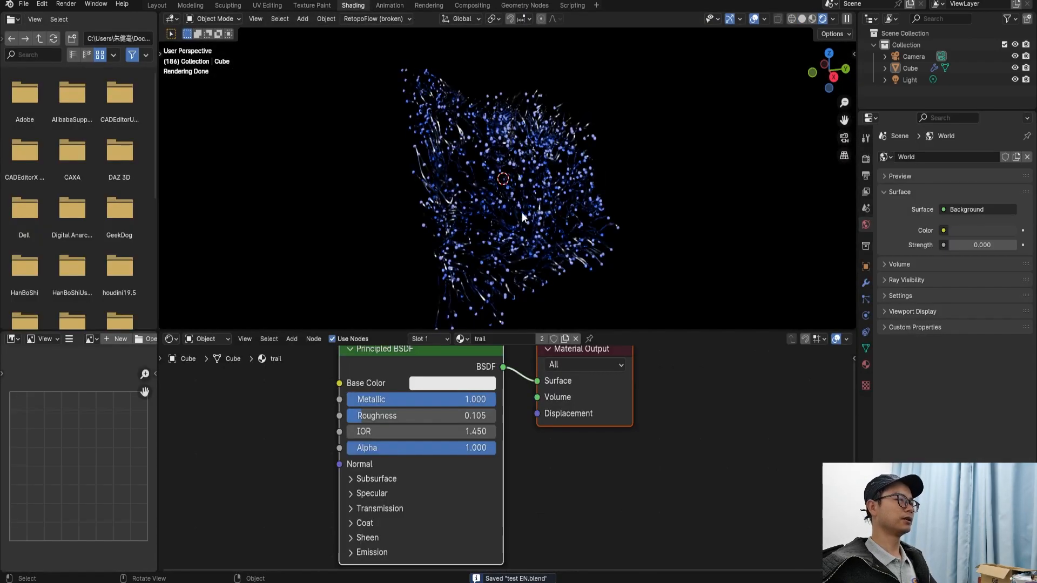
scroll(521, 216, "up", 6)
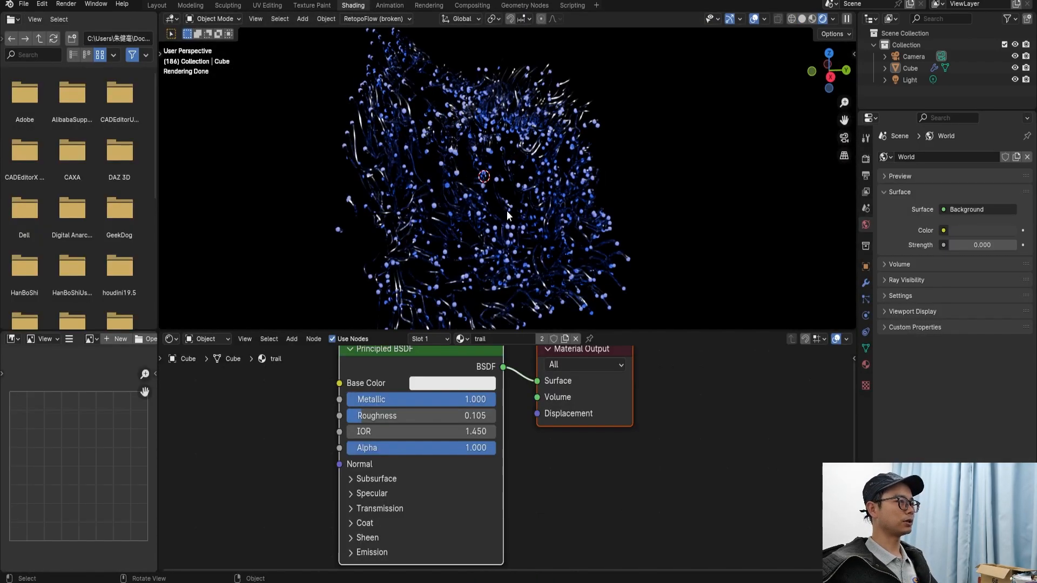
scroll(502, 216, "down", 6)
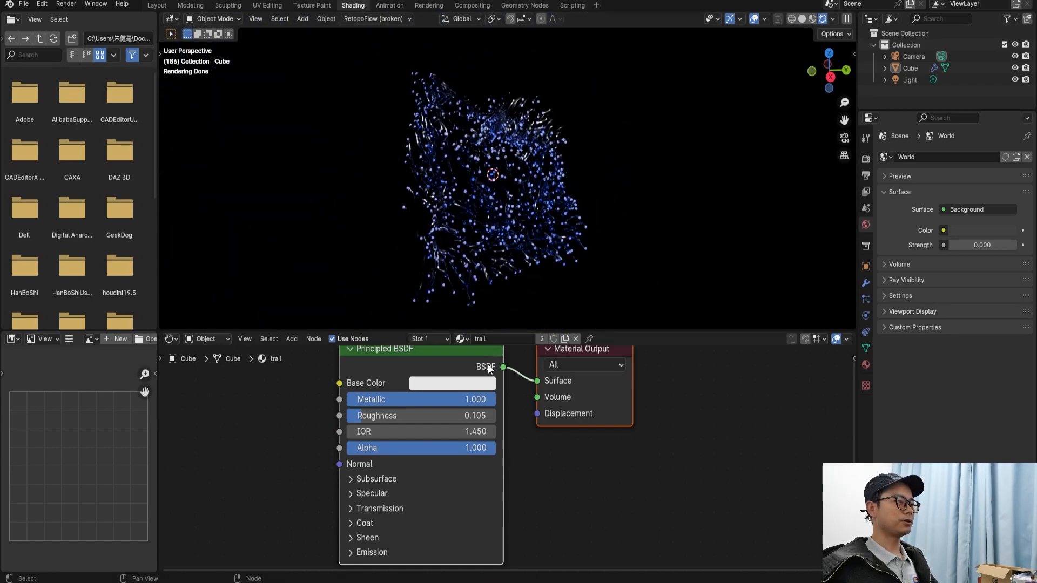
middle_click_drag(484, 366, 482, 396)
scroll(539, 141, "down", 1)
middle_click_drag(541, 145, 551, 141)
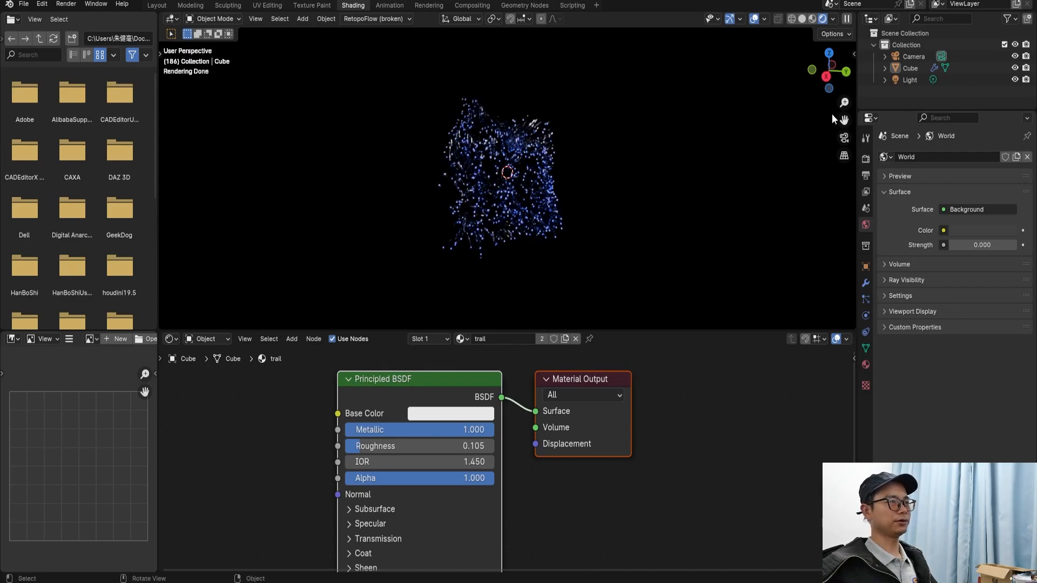
Step: Set the existing point light's color to saturated blue and its power to 2000 W
left_click(904, 81)
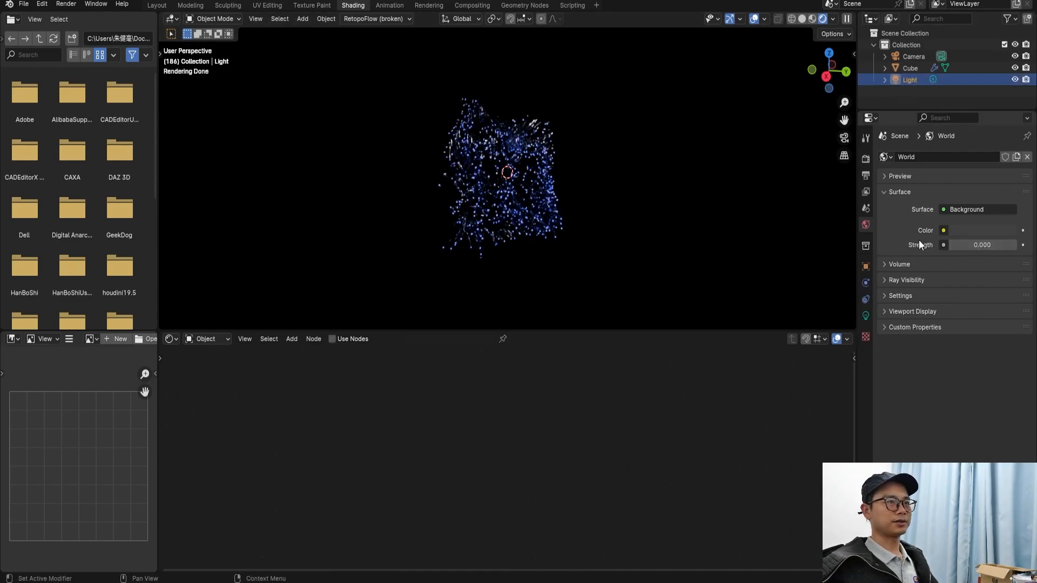
left_click(866, 314)
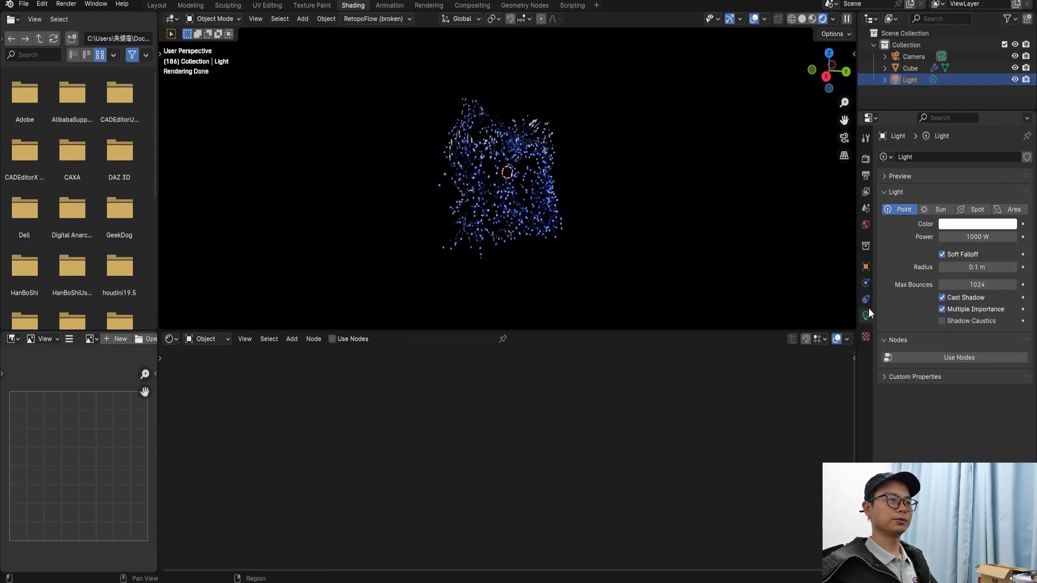
left_click(958, 224)
left_click(987, 85)
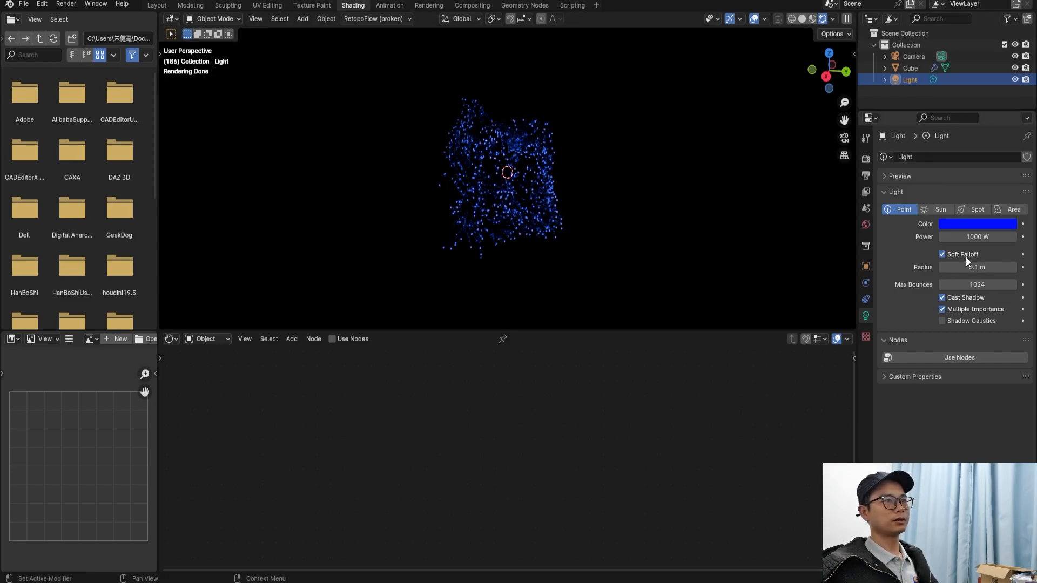
left_click(977, 236)
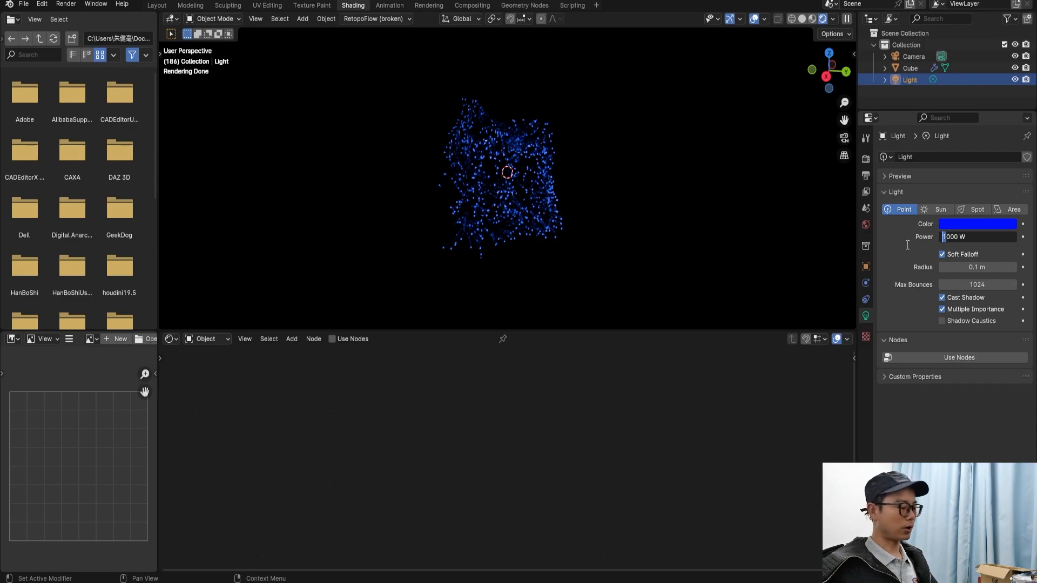
type("2")
key("Return")
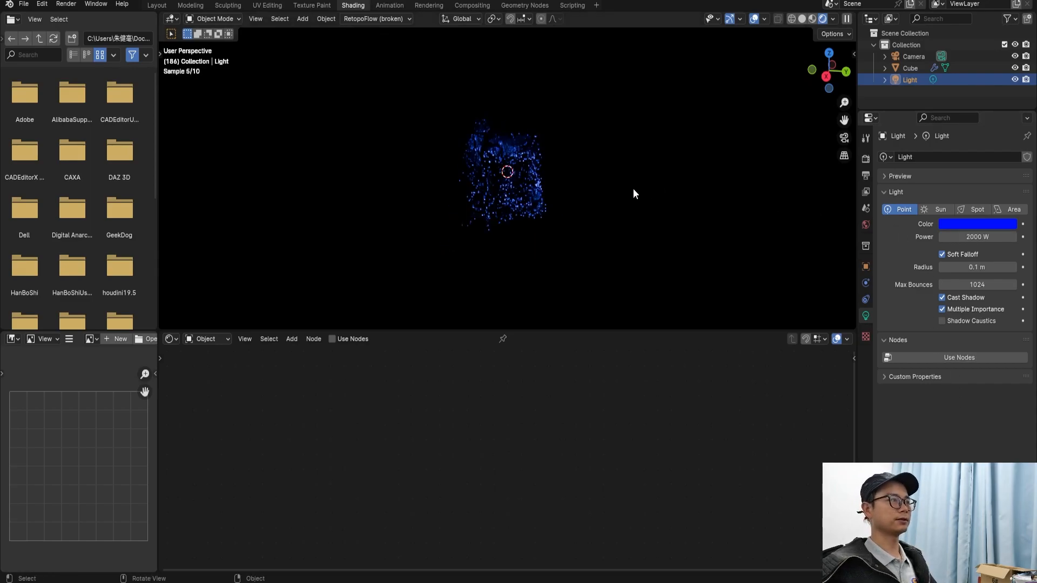
Step: Duplicate the blue light, place the copy on the opposite side of the particles and make it purple
middle_click_drag(610, 184, 642, 183)
middle_click_drag(411, 202, 536, 138)
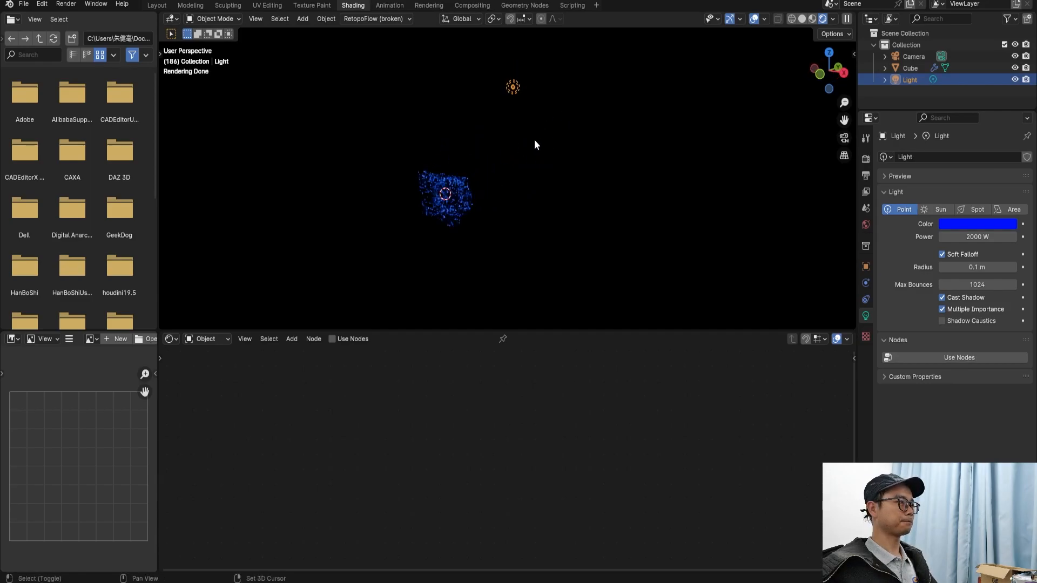
key("shift+d")
left_click(373, 275)
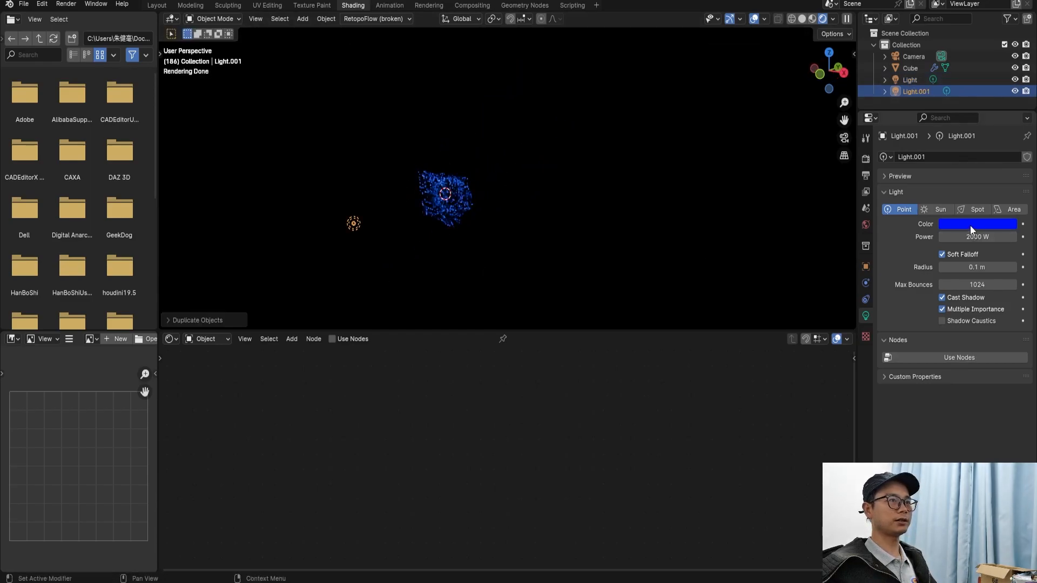
left_click(972, 230)
left_click_drag(996, 101, 997, 109)
Step: Duplicate the purple light, place the copy above and to the right of the particles and make it red
middle_click_drag(464, 236, 408, 231)
key("shift+d")
left_click(581, 158)
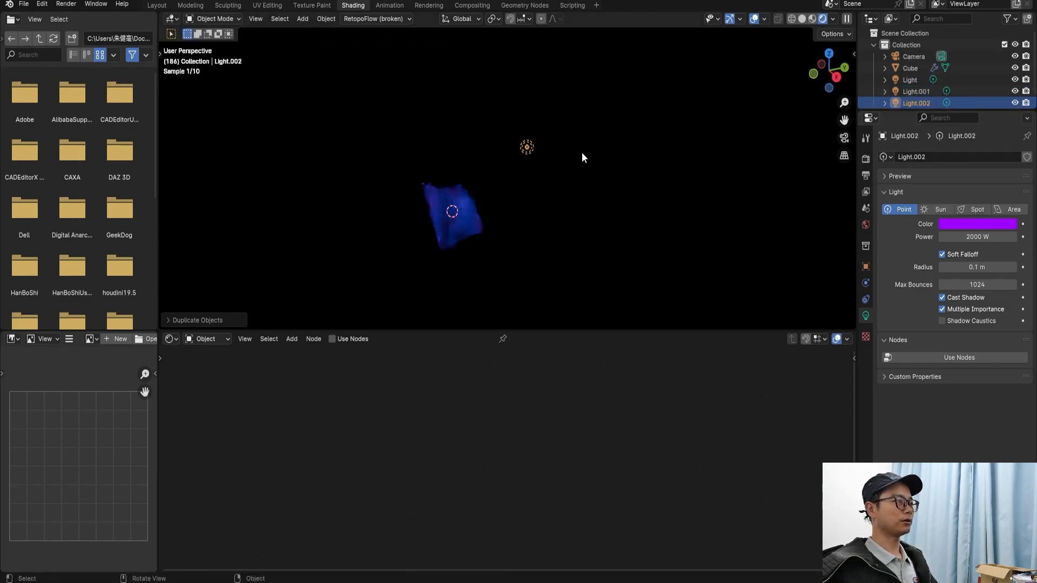
left_click(996, 229)
left_click_drag(976, 145, 961, 156)
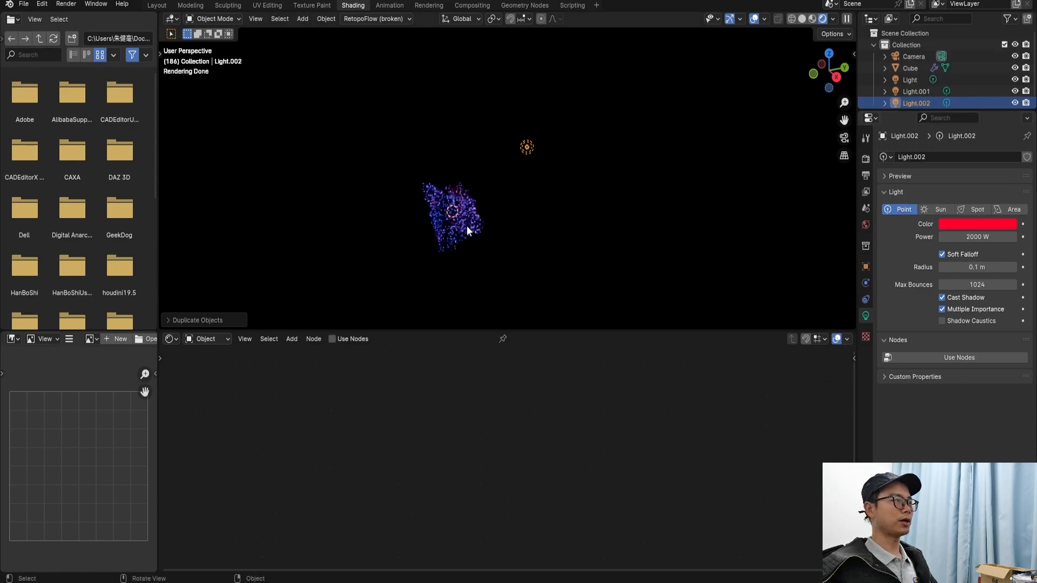
Step: Duplicate the red light, place the copy below and to the left of the particles and make it yellow, hue about 0.14
key("shift+d")
left_click(373, 250)
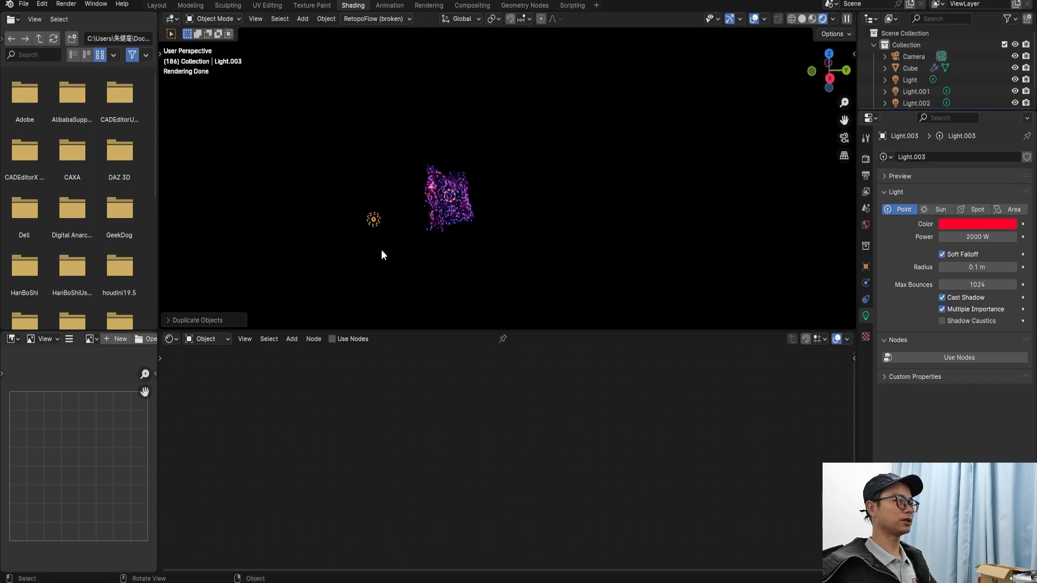
left_click(966, 227)
left_click_drag(932, 142, 911, 130)
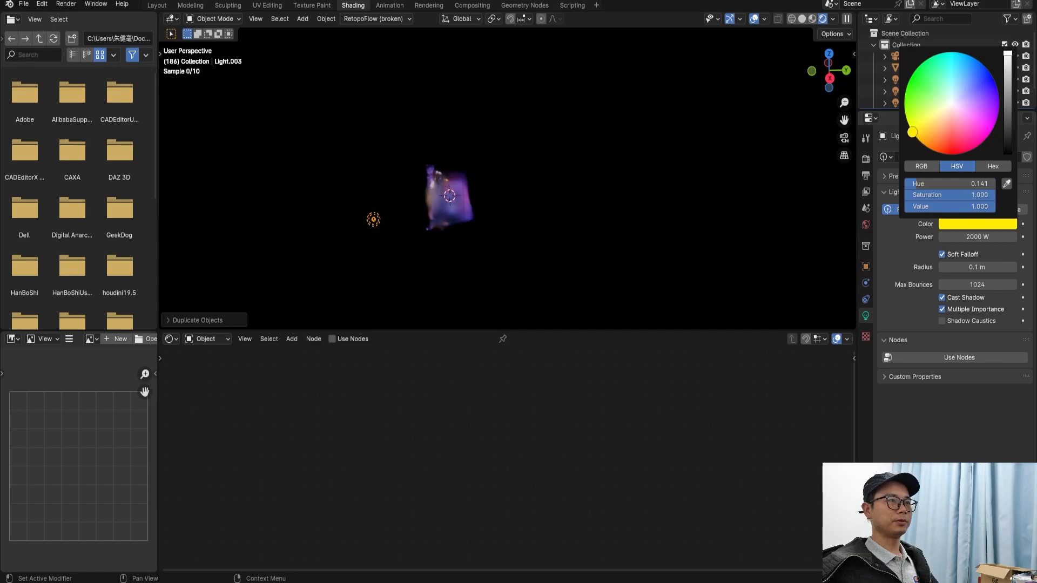
Step: Duplicate the yellow light, place the copy to the right of the particles, slightly above them, and make it green
mouse_move(480, 164)
middle_mouse_down()
mouse_move(538, 156)
mouse_move(475, 181)
middle_mouse_up()
key("shift+d")
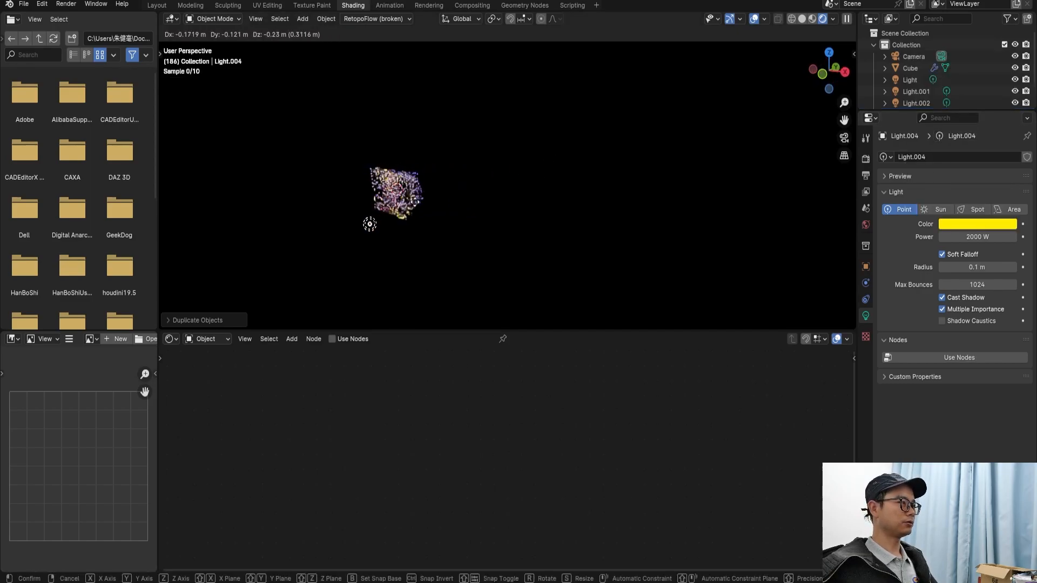
left_click(525, 151)
left_click(971, 225)
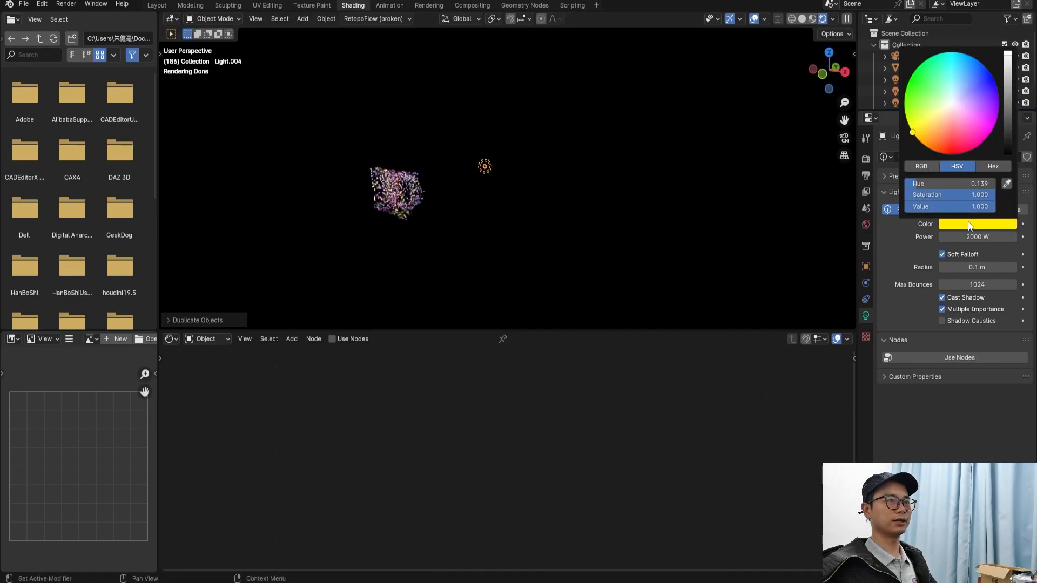
left_click_drag(936, 132, 905, 90)
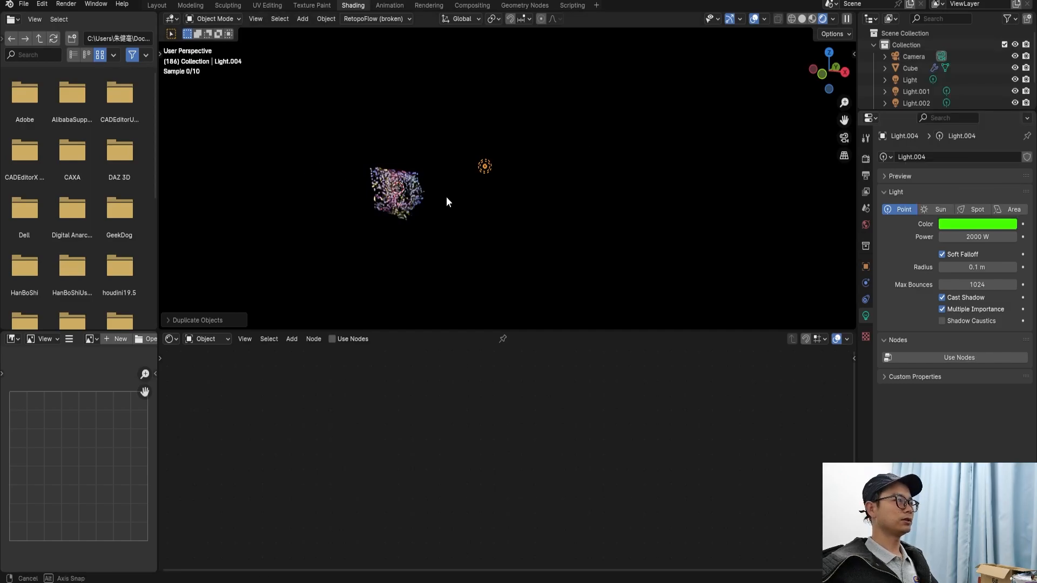
Step: Duplicate the green light, place the copy below the particles and make it cyan
middle_click_drag(451, 201, 461, 194)
key("shift+d")
left_click(423, 276)
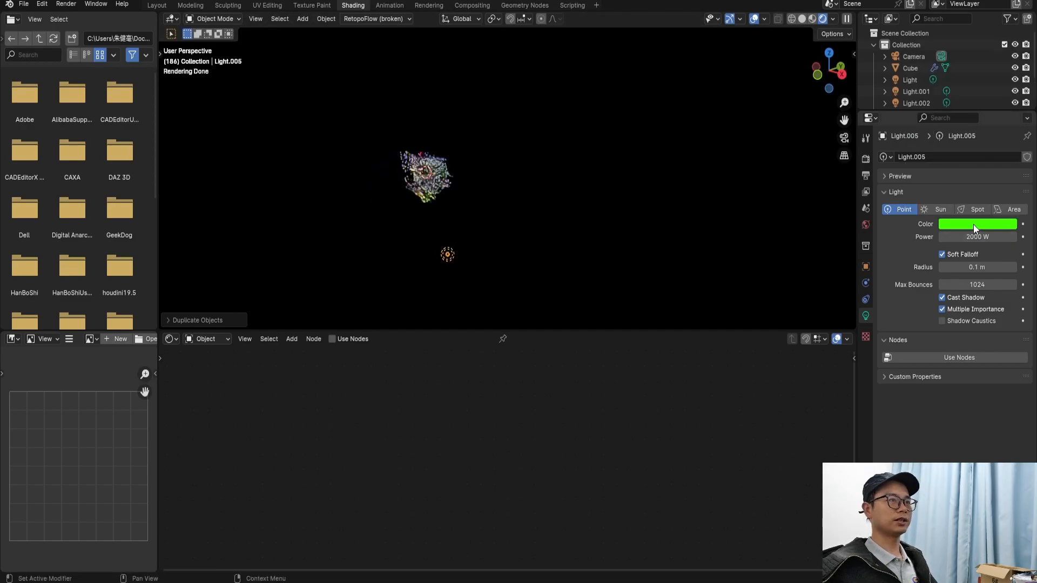
left_click(972, 226)
left_click(971, 78)
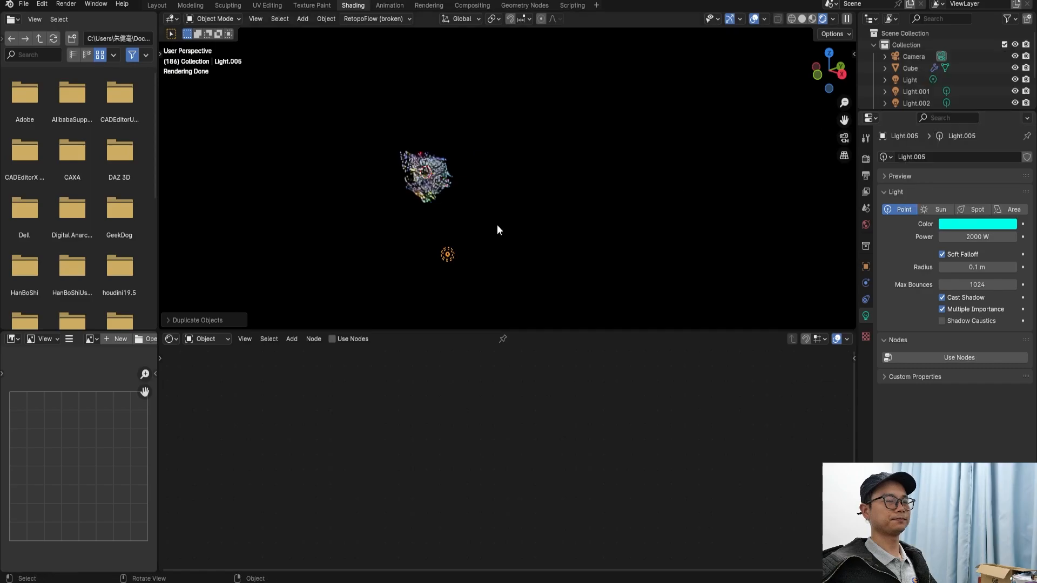
Step: Duplicate the cyan light, place the copy below and to the right of the particles, make it blue and save the file
key("shift+d")
left_click(526, 227)
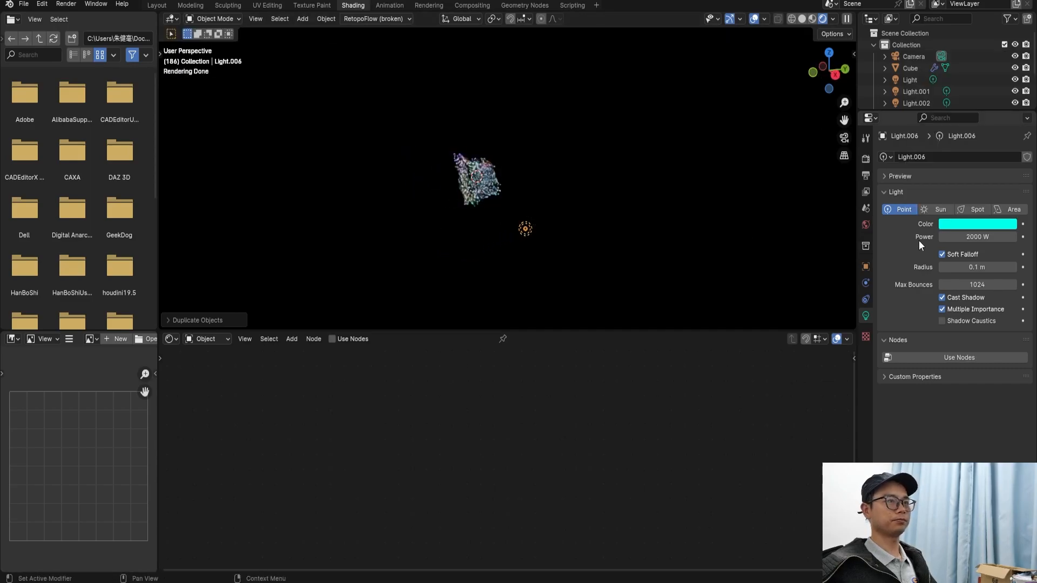
left_click(957, 231)
left_click(986, 67)
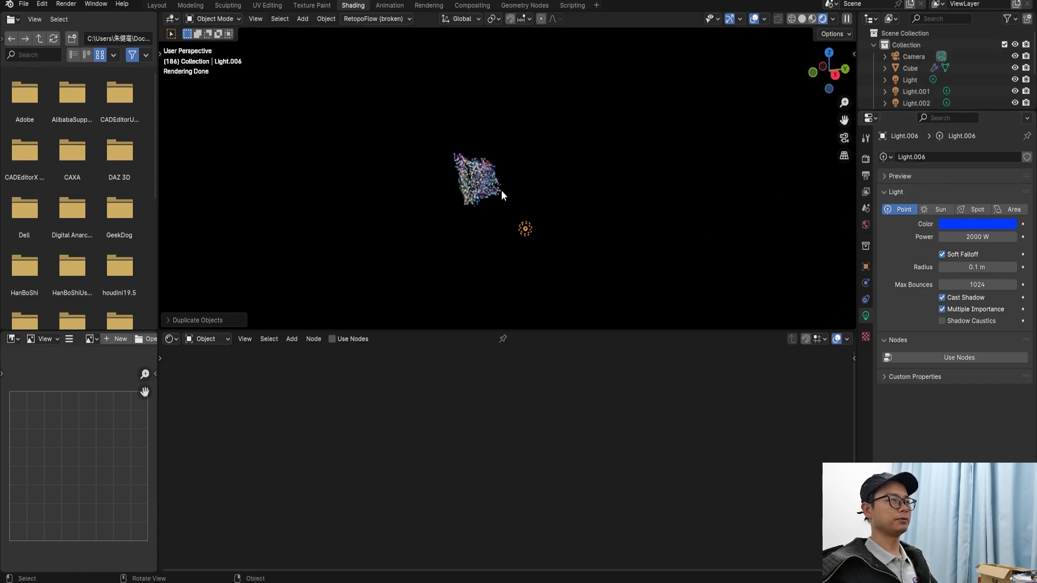
key("ctrl+s")
Step: Examine the colored lighting through the scene camera and switch to the Layout workspace
scroll(496, 178, "up", 5)
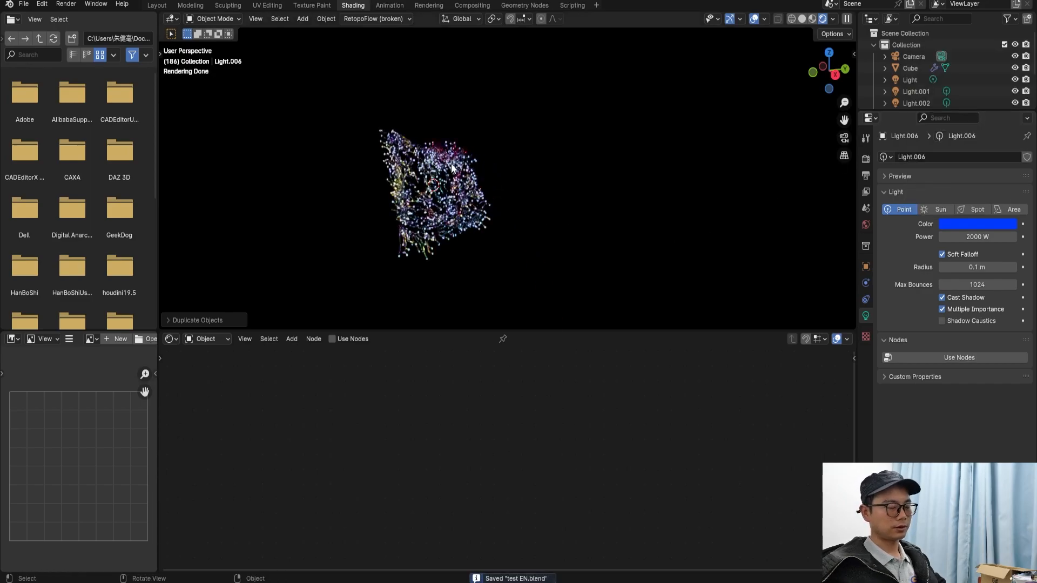
key("KP_0")
scroll(508, 208, "up", 2)
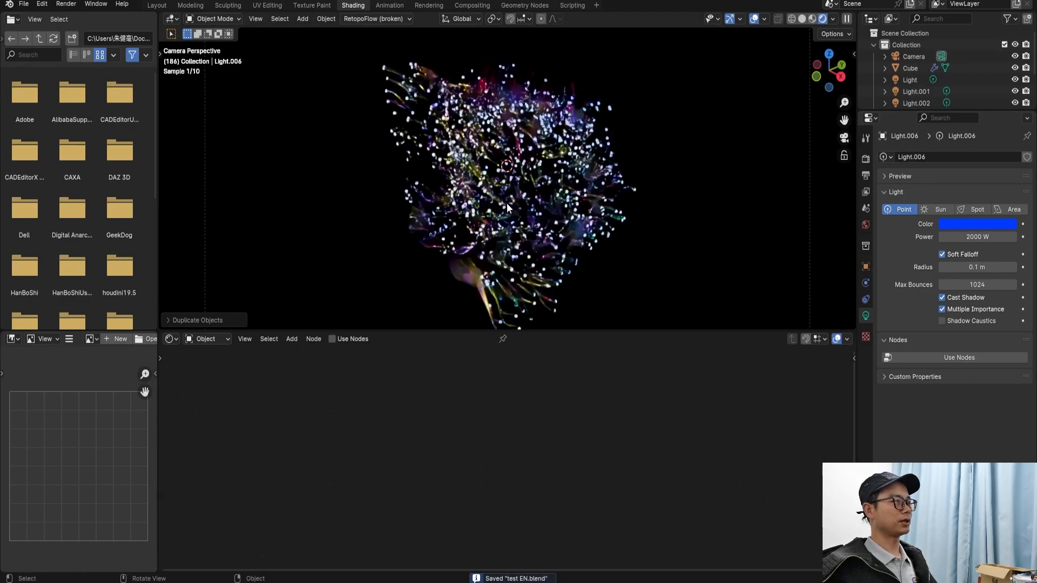
left_click(157, 6)
scroll(446, 278, "up", 2)
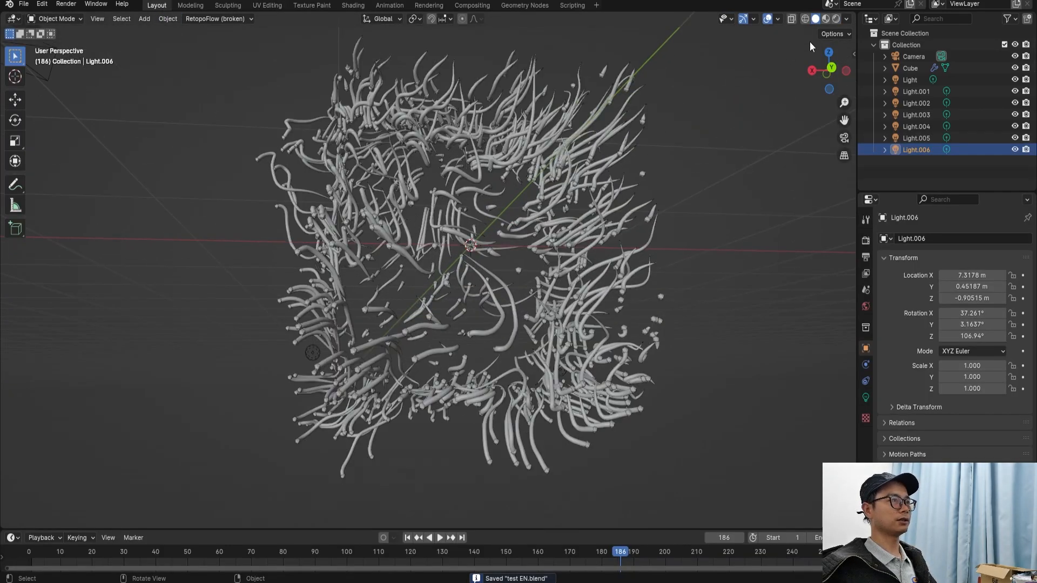
Step: Display the particles in rendered shading in the Layout viewport, deselect the last light and save the file
left_click(837, 19)
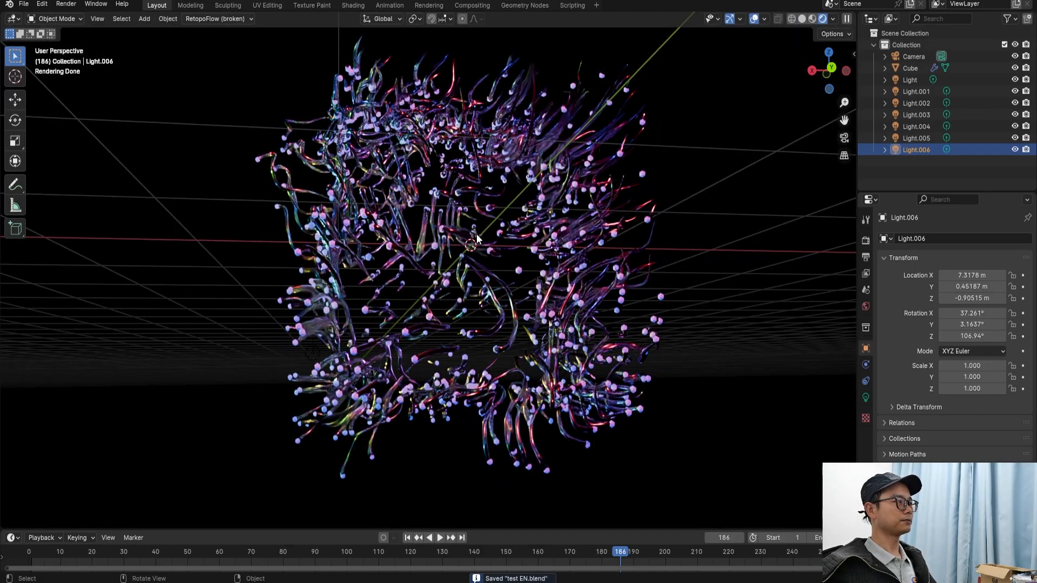
scroll(473, 269, "up", 2)
left_click(766, 280)
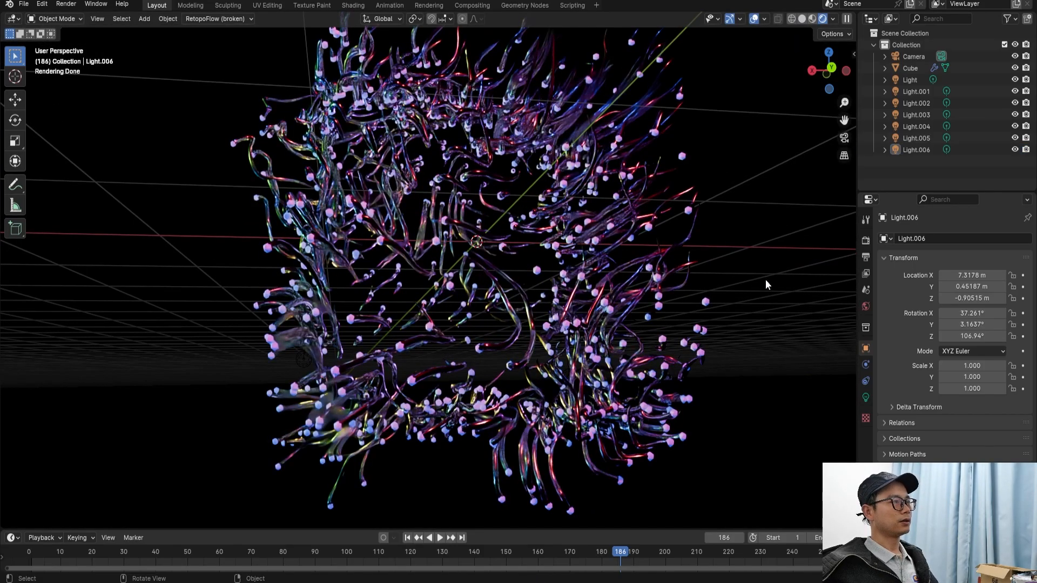
key("ctrl+s")
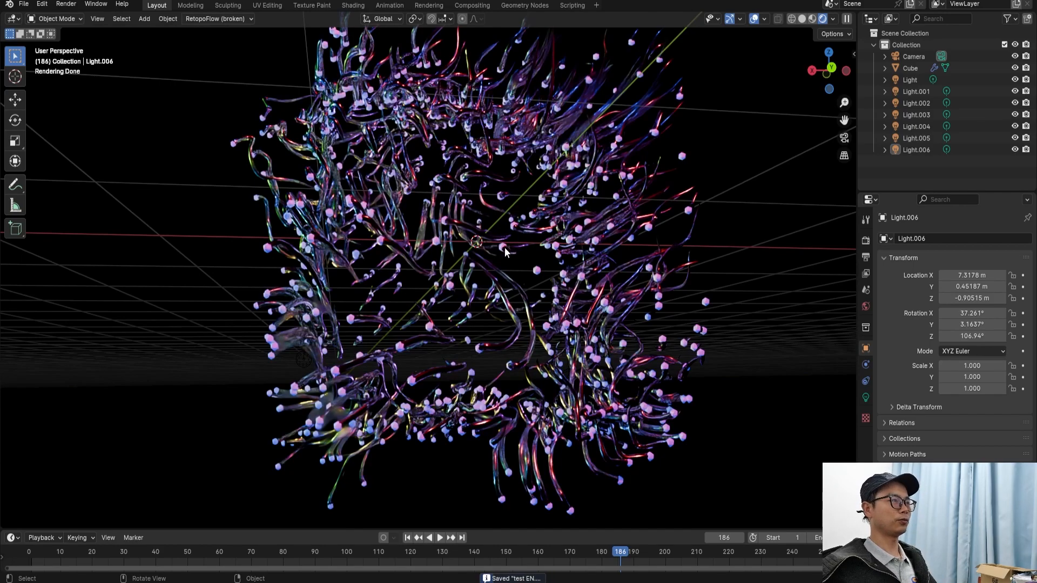
key("ctrl+s")
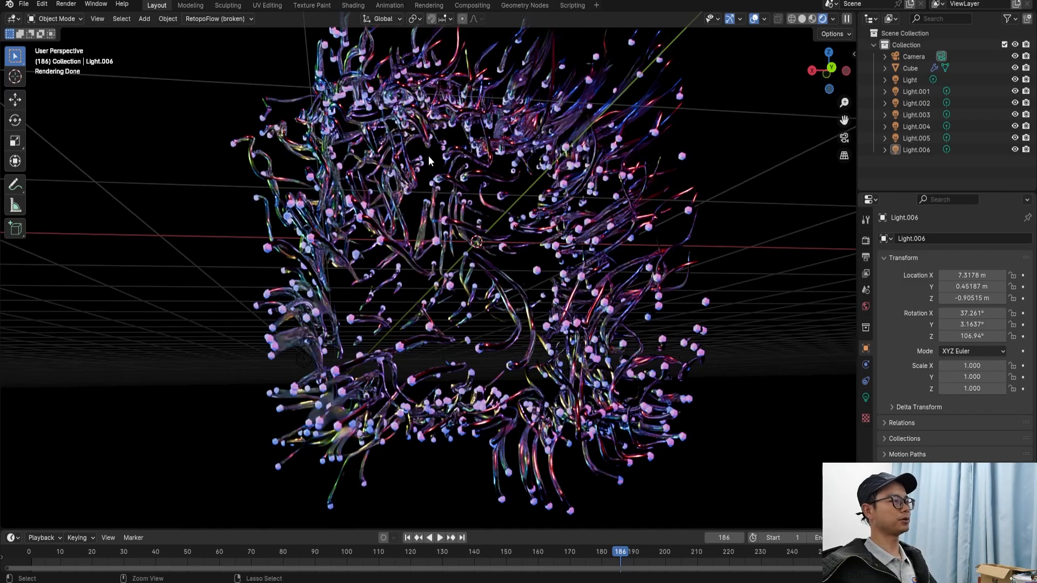
key("ctrl+s")
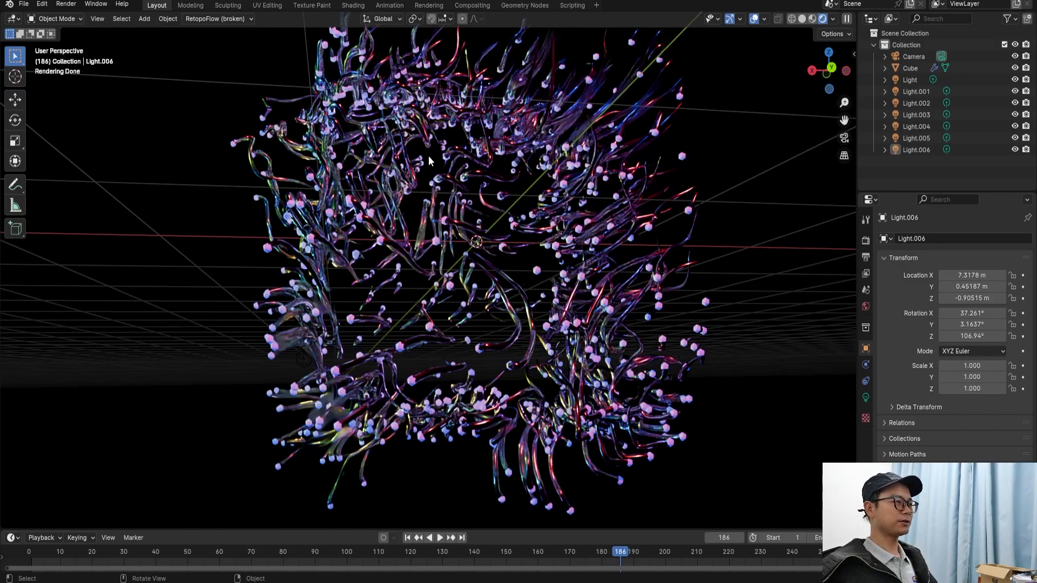
key("ctrl+s")
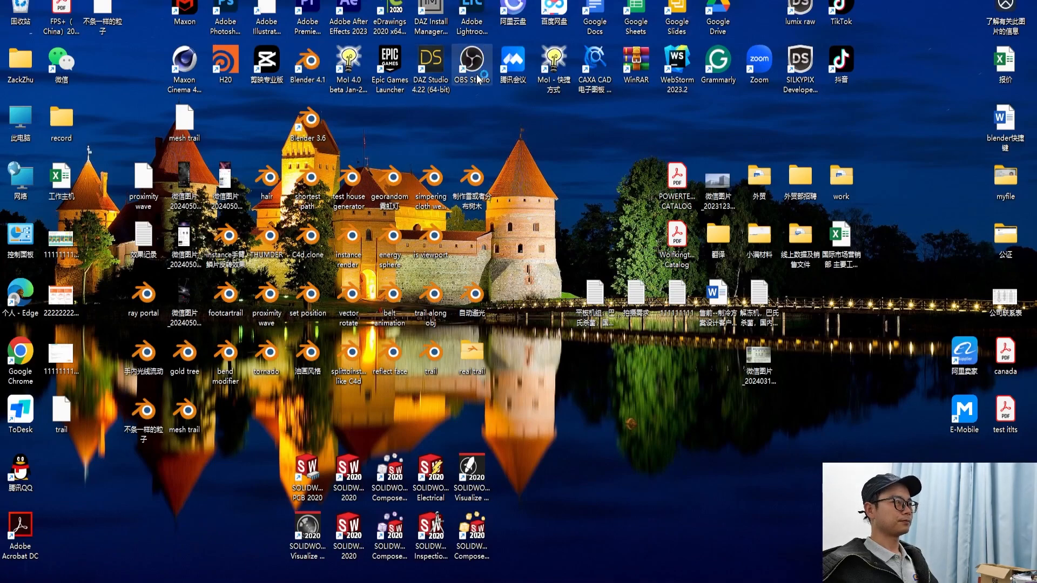
left_click(626, 300)
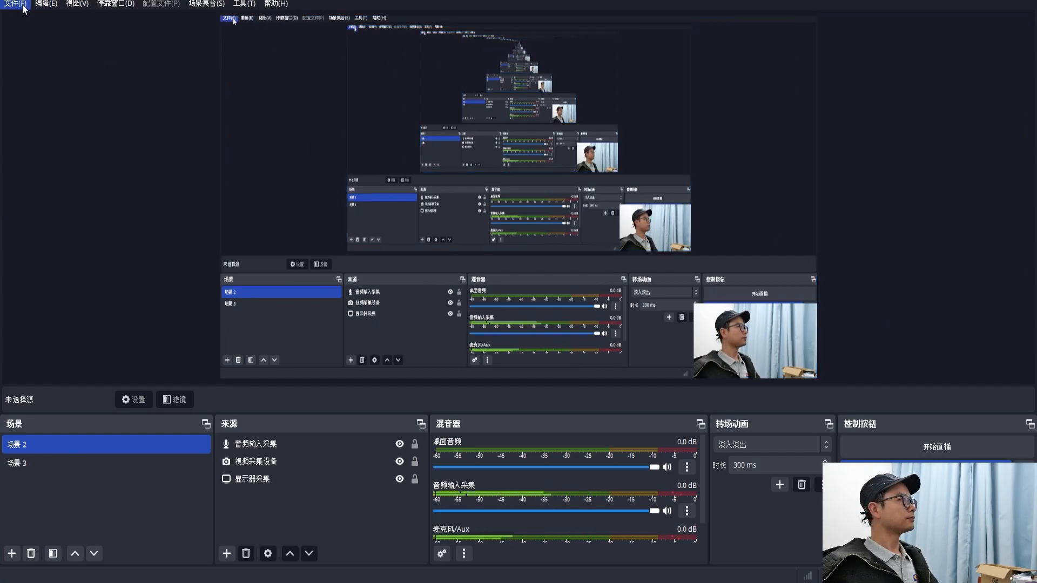
left_click(24, 8)
left_click(44, 39)
left_click(512, 216)
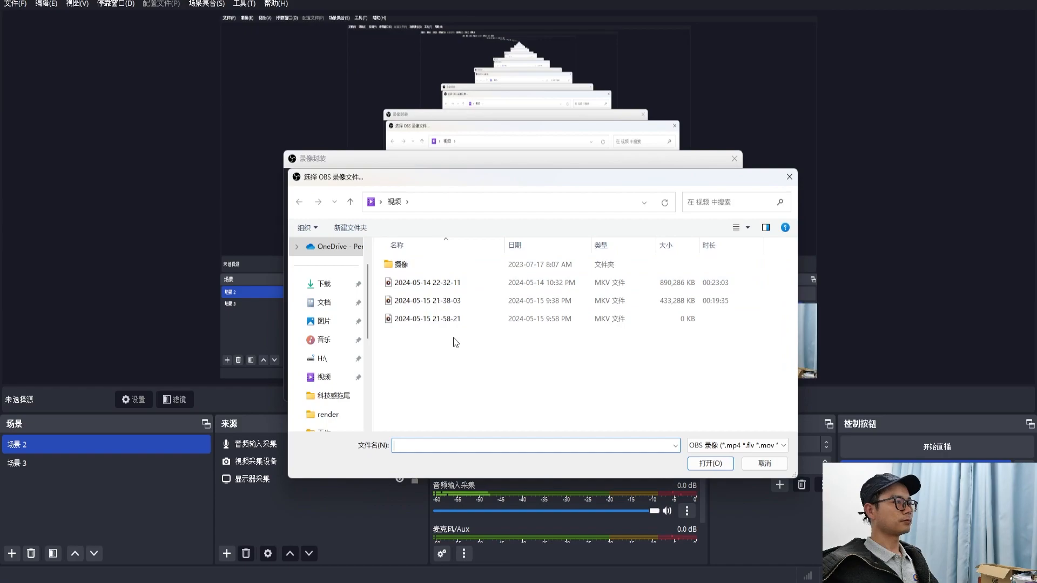
left_click(454, 319)
left_click(763, 464)
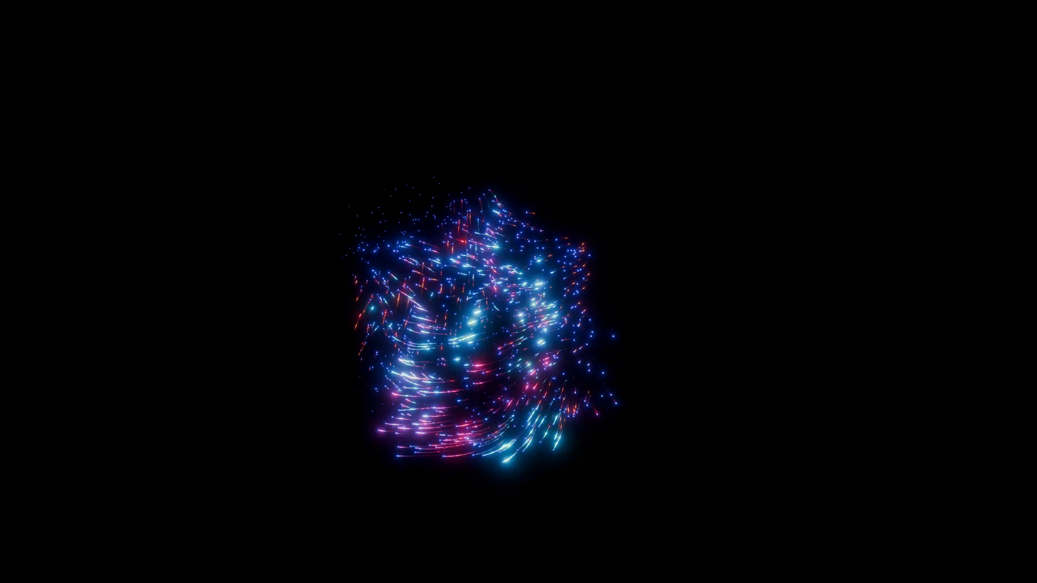